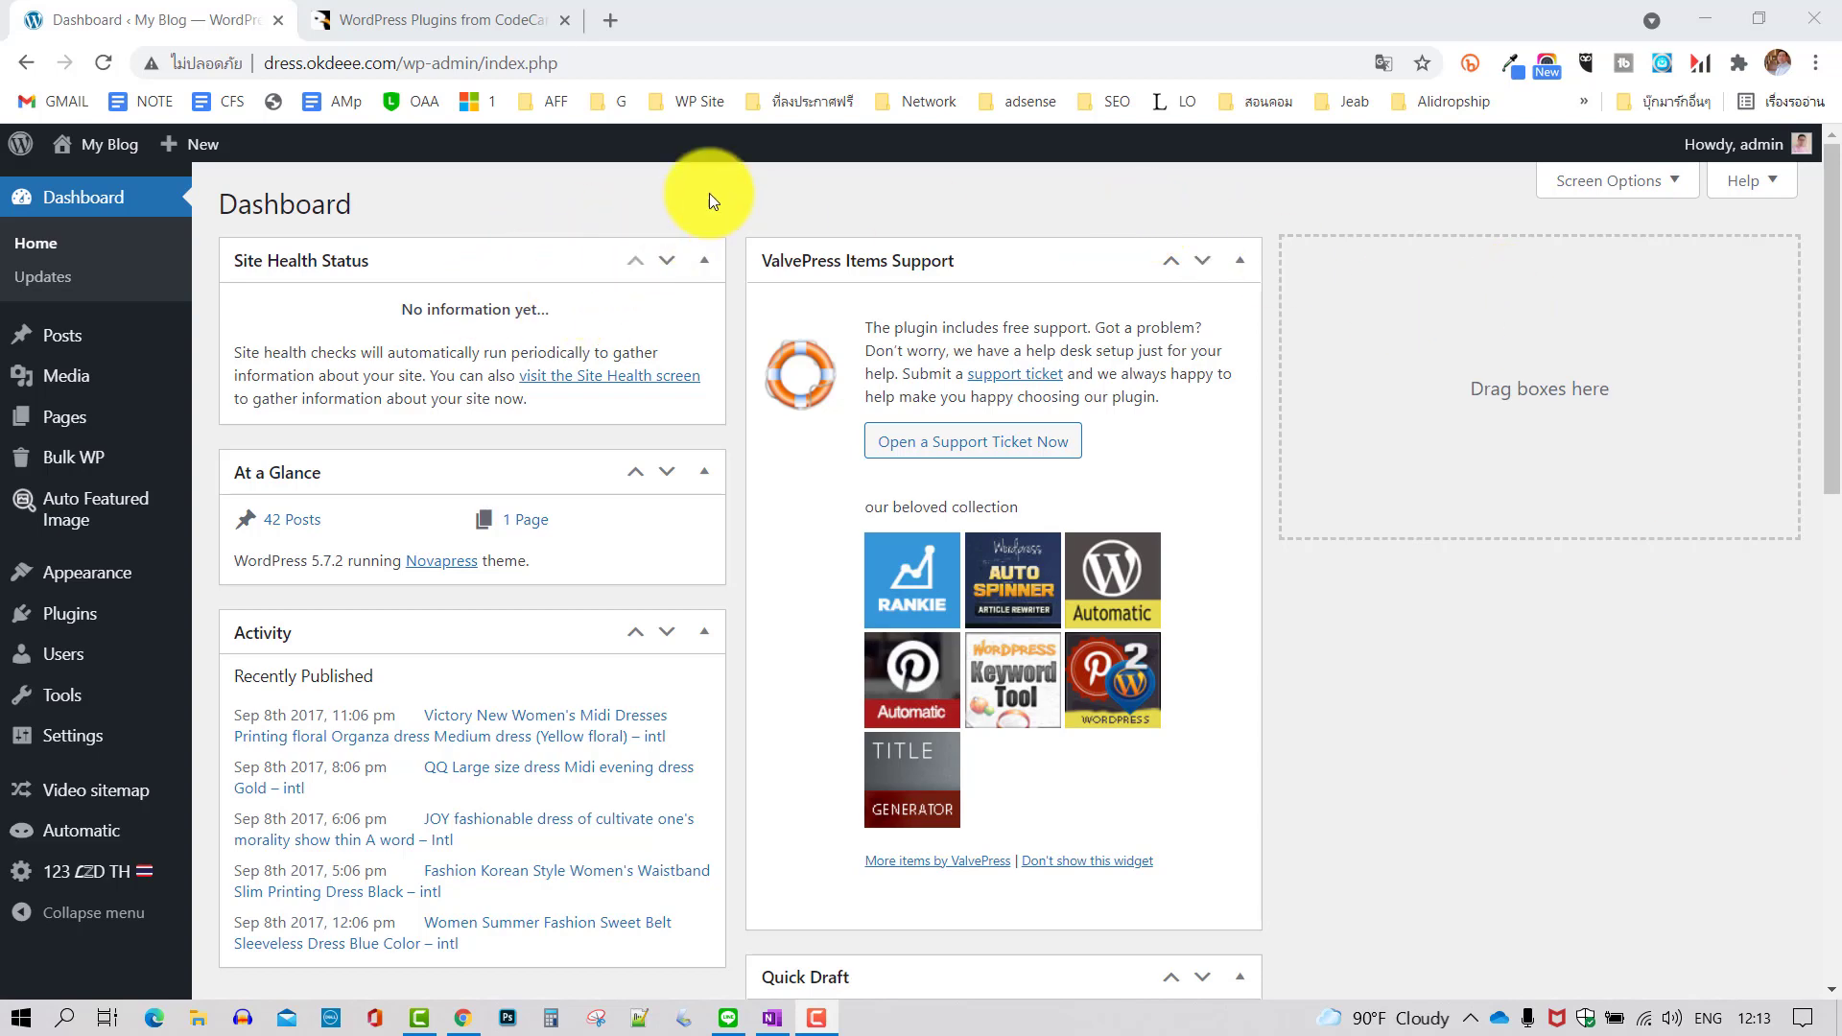
Browse CodeCanyon's best-selling WordPress plugins down to the WordPress Automatic Plugin listing
left_click(424, 20)
scroll(706, 456, "down", 3)
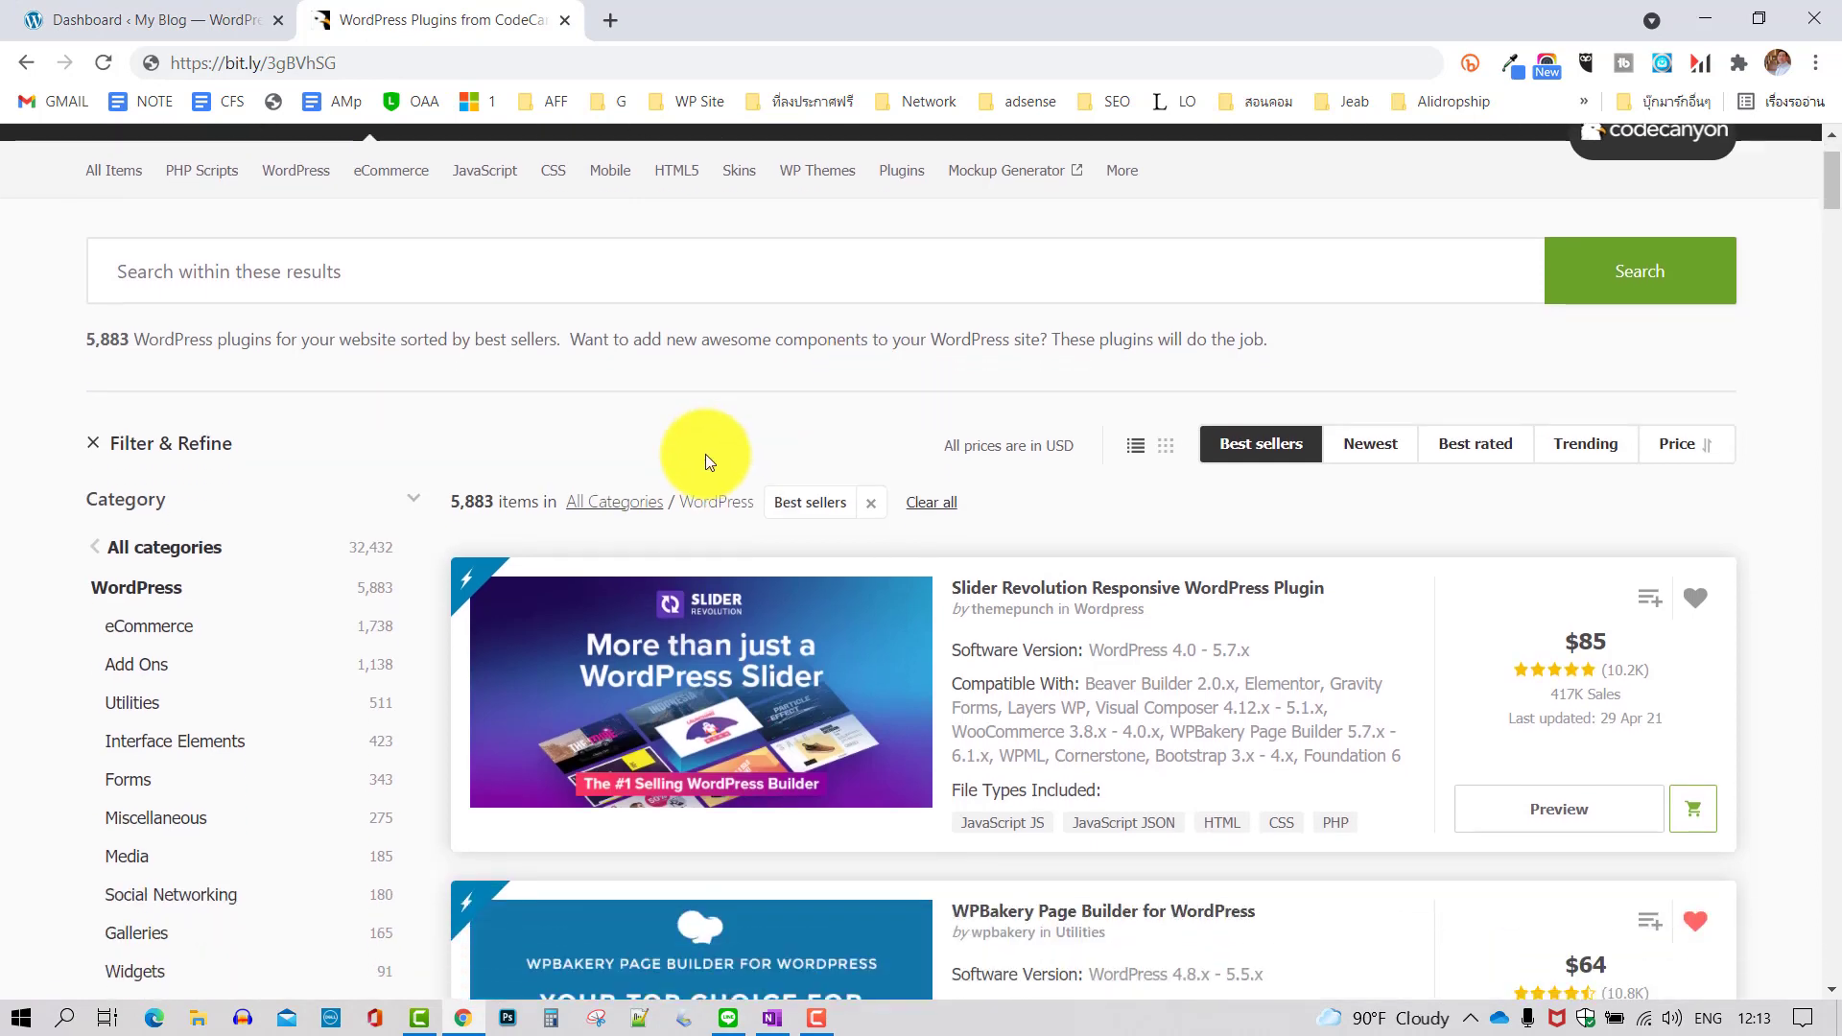
scroll(700, 462, "down", 3)
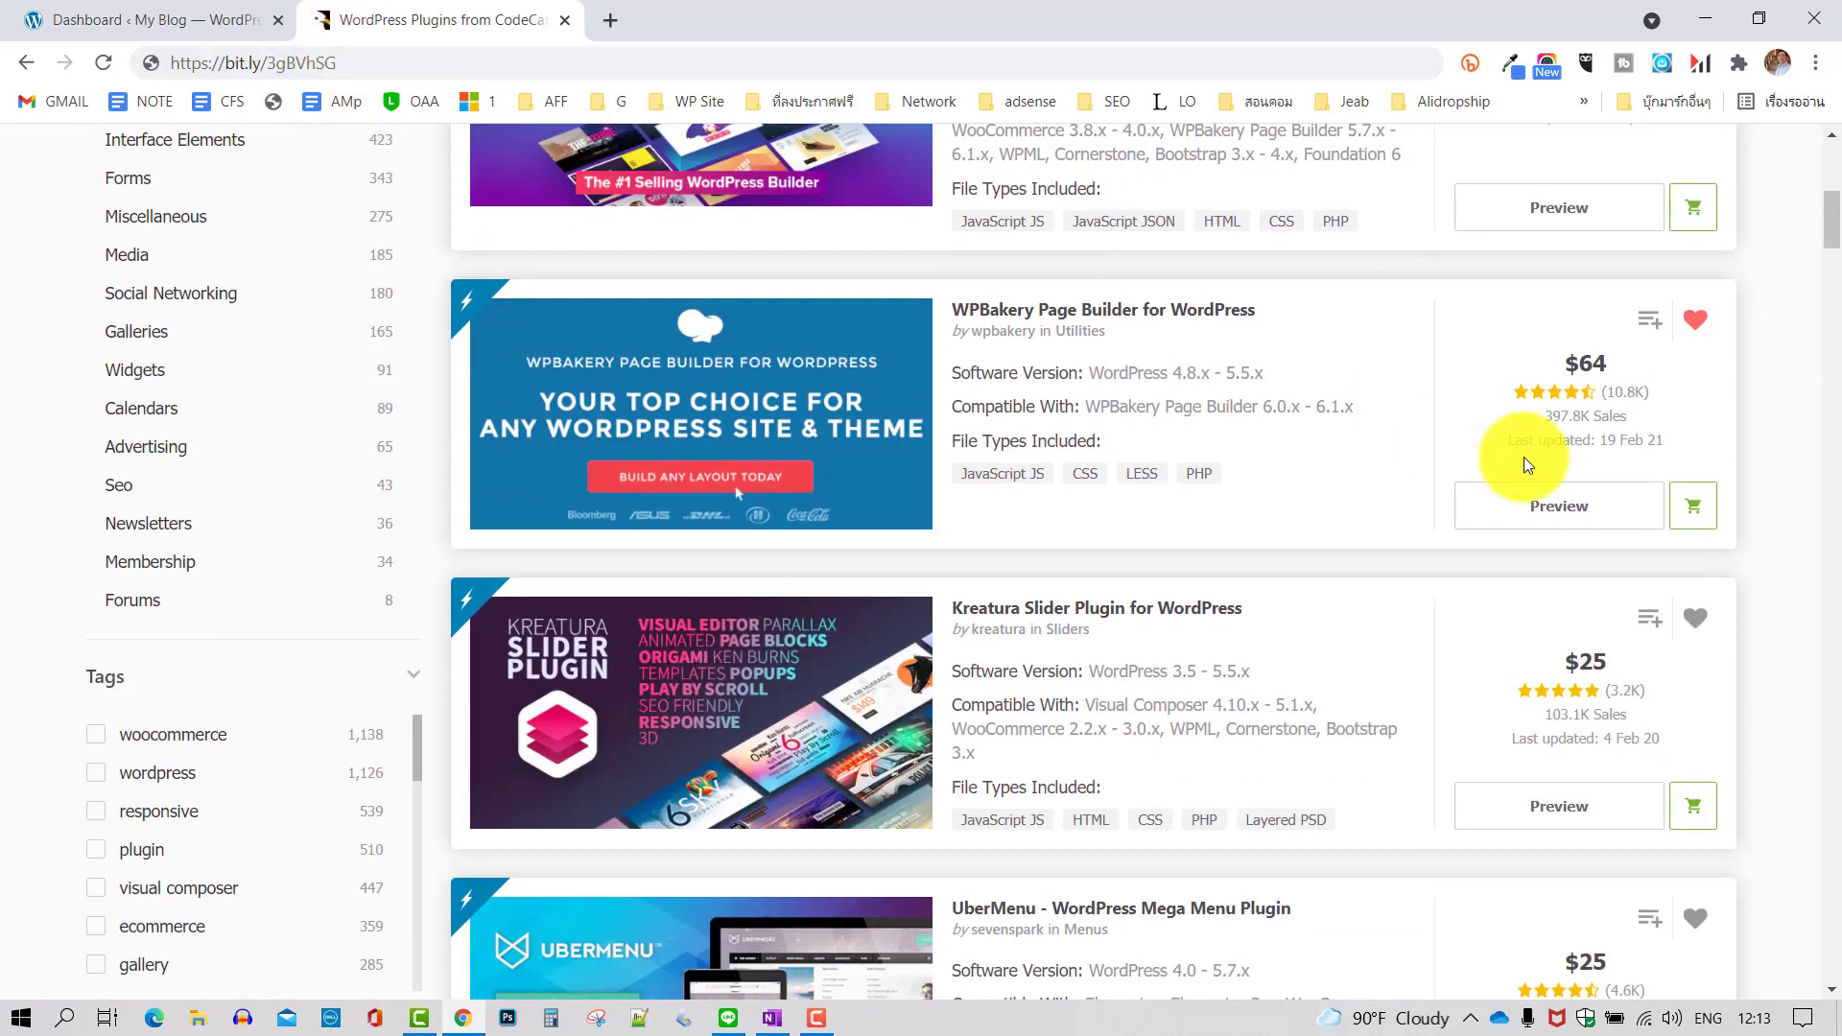
scroll(1497, 470, "down", 4)
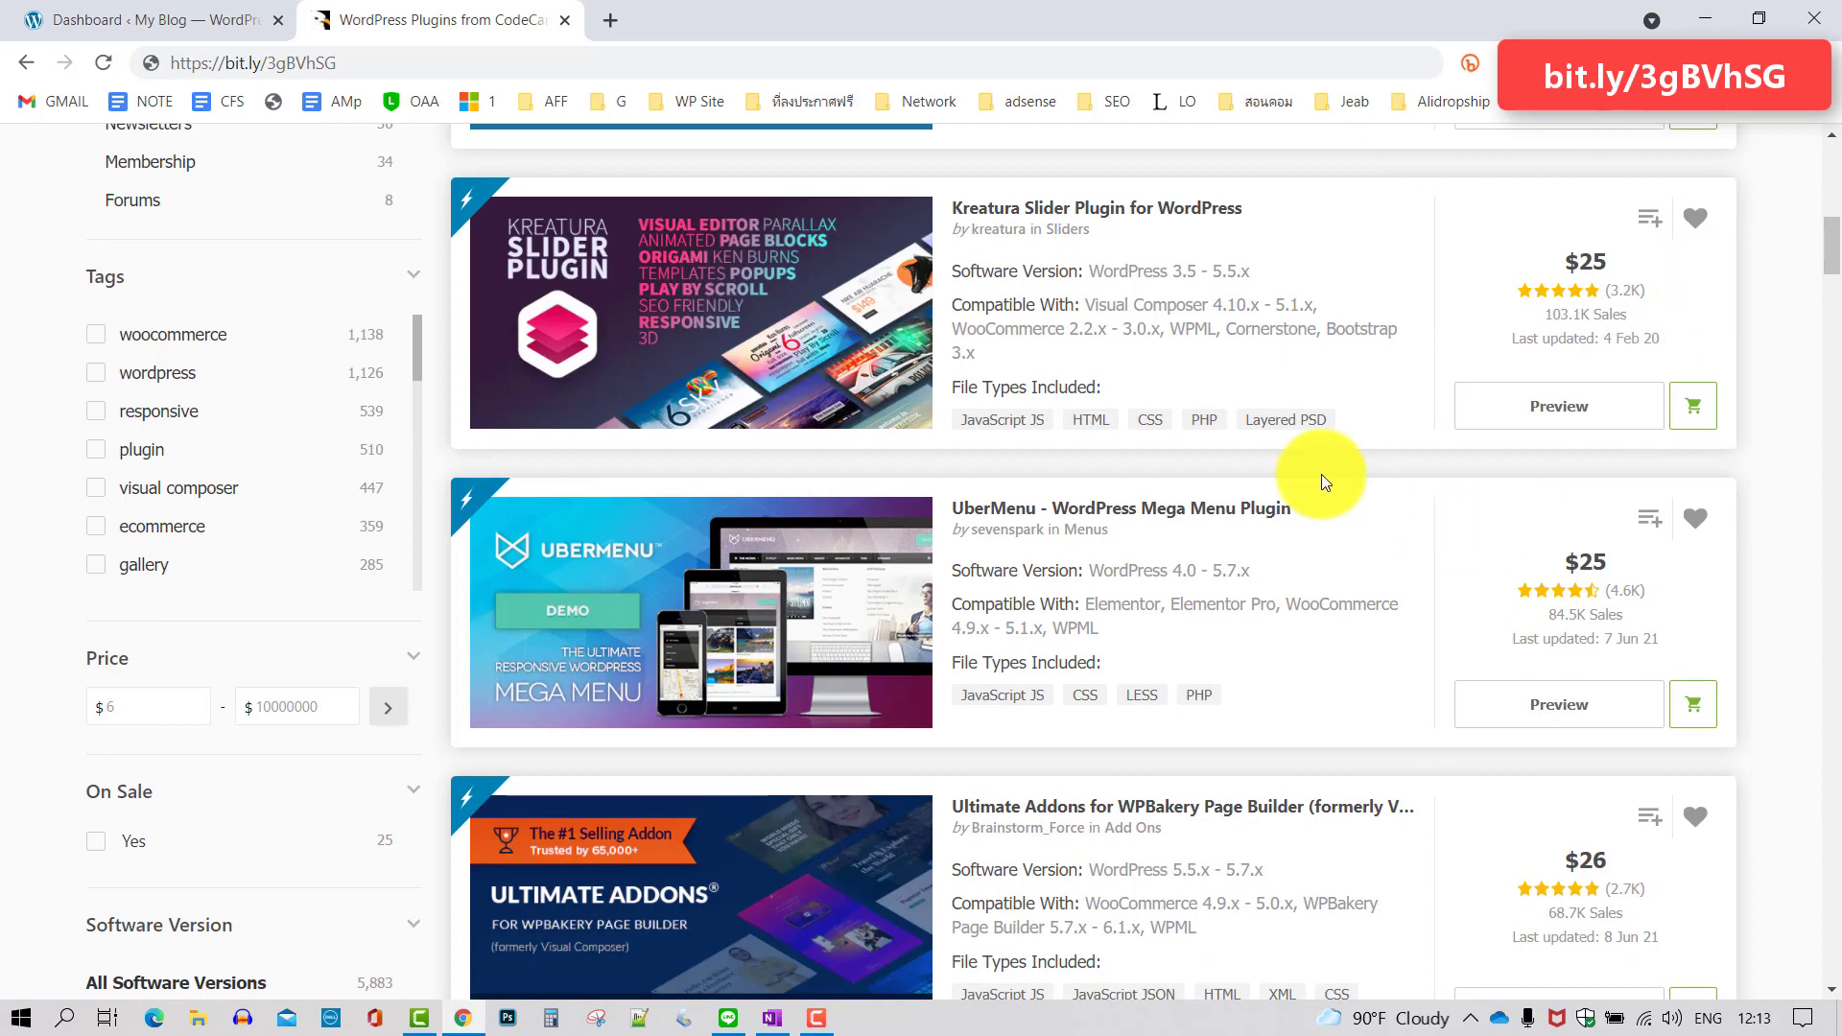
scroll(1372, 459, "down", 9)
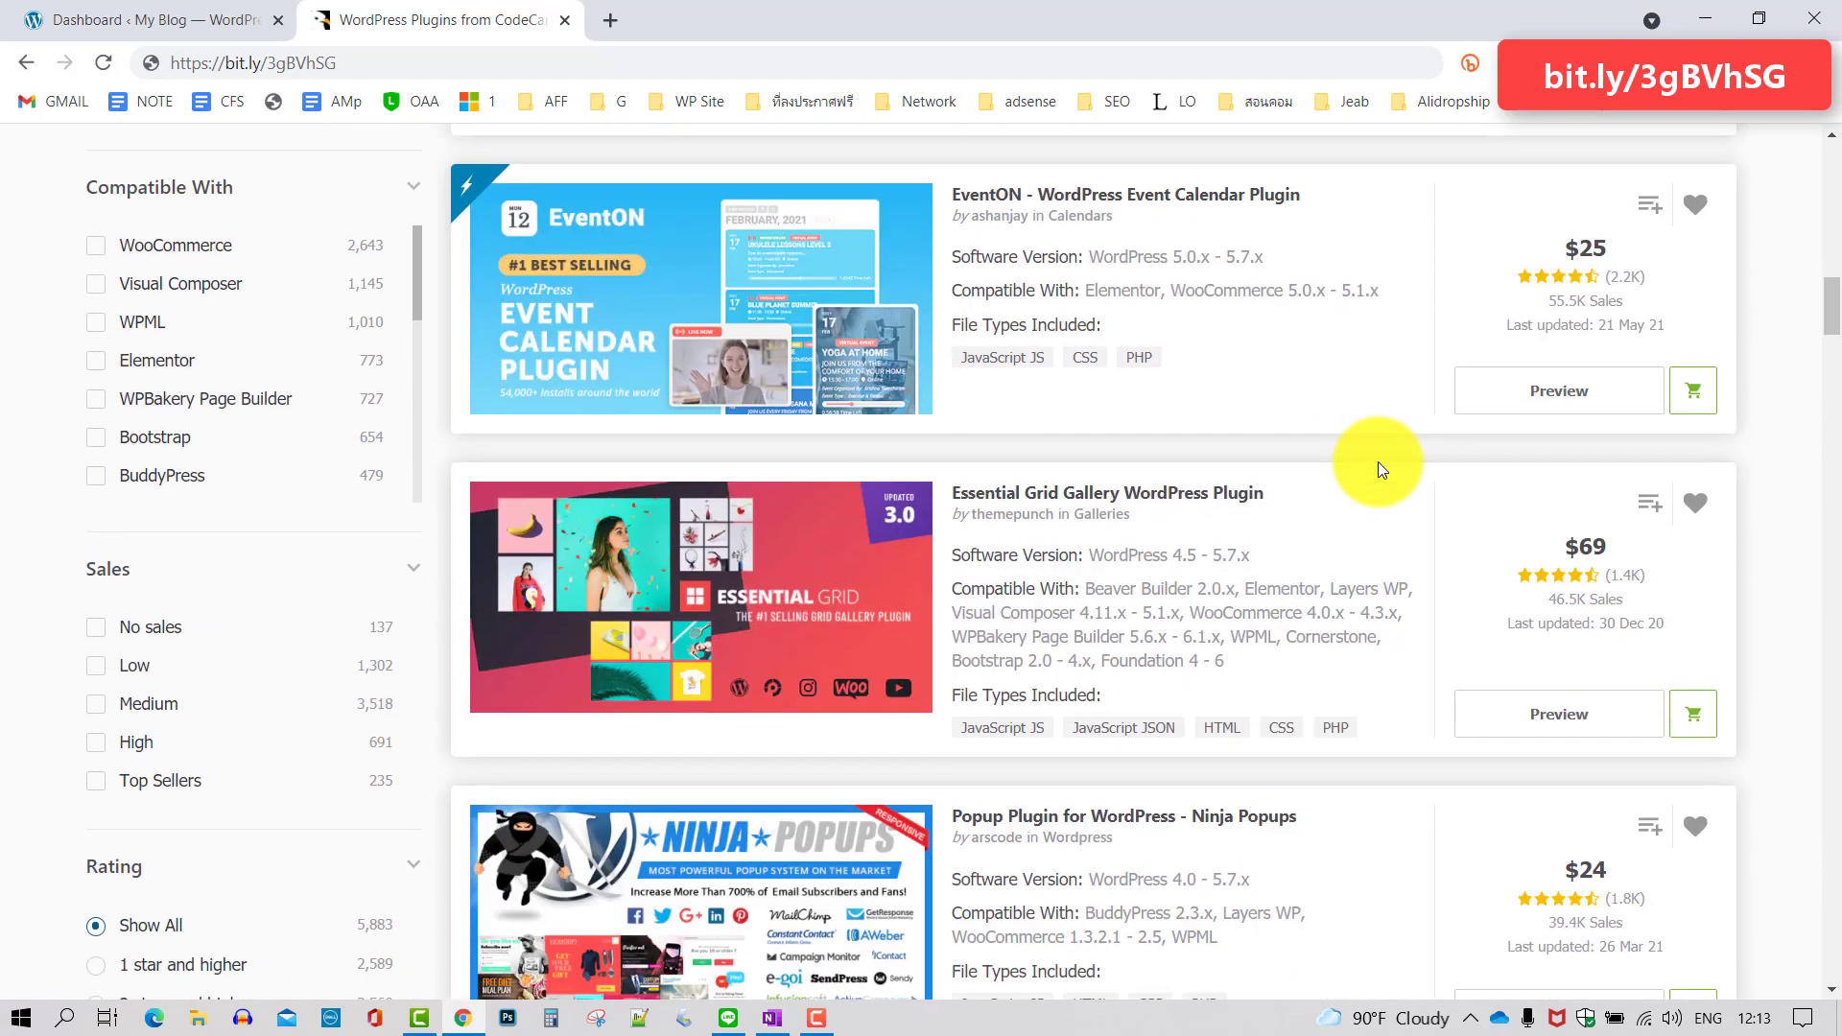
scroll(1378, 468, "down", 9)
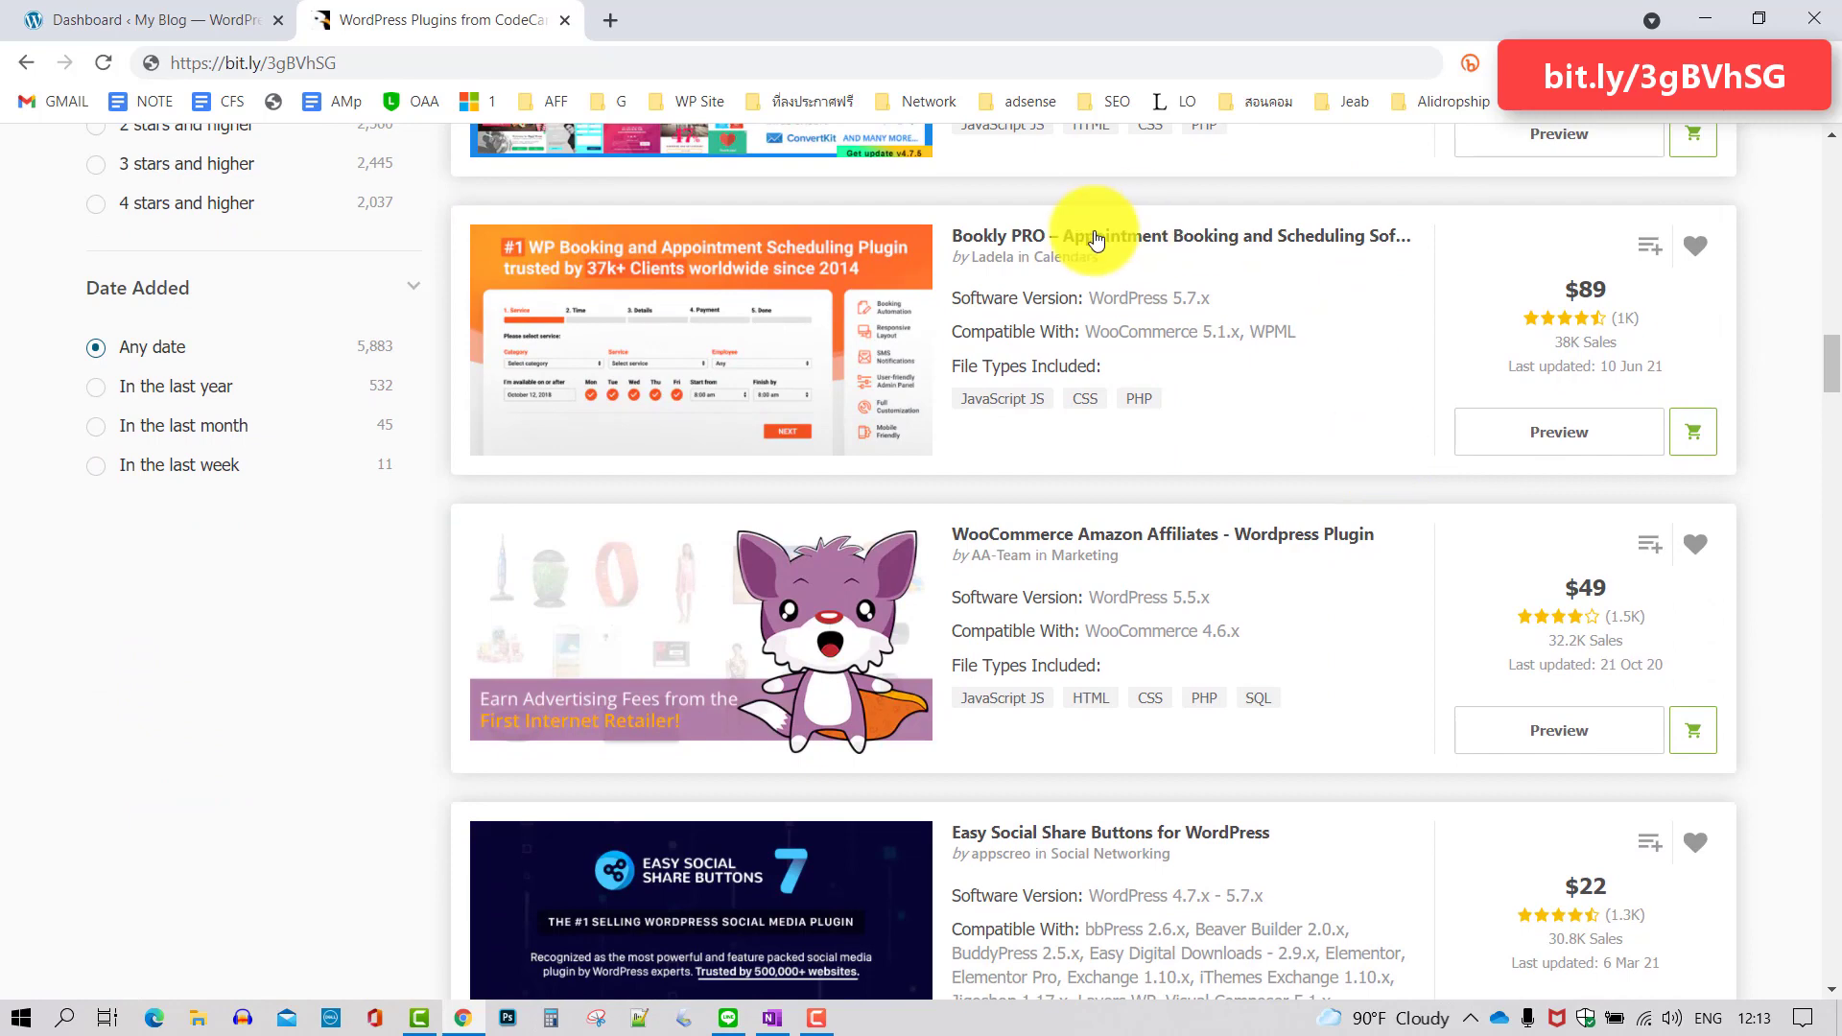
scroll(1276, 298, "down", 1)
scroll(1315, 411, "down", 2)
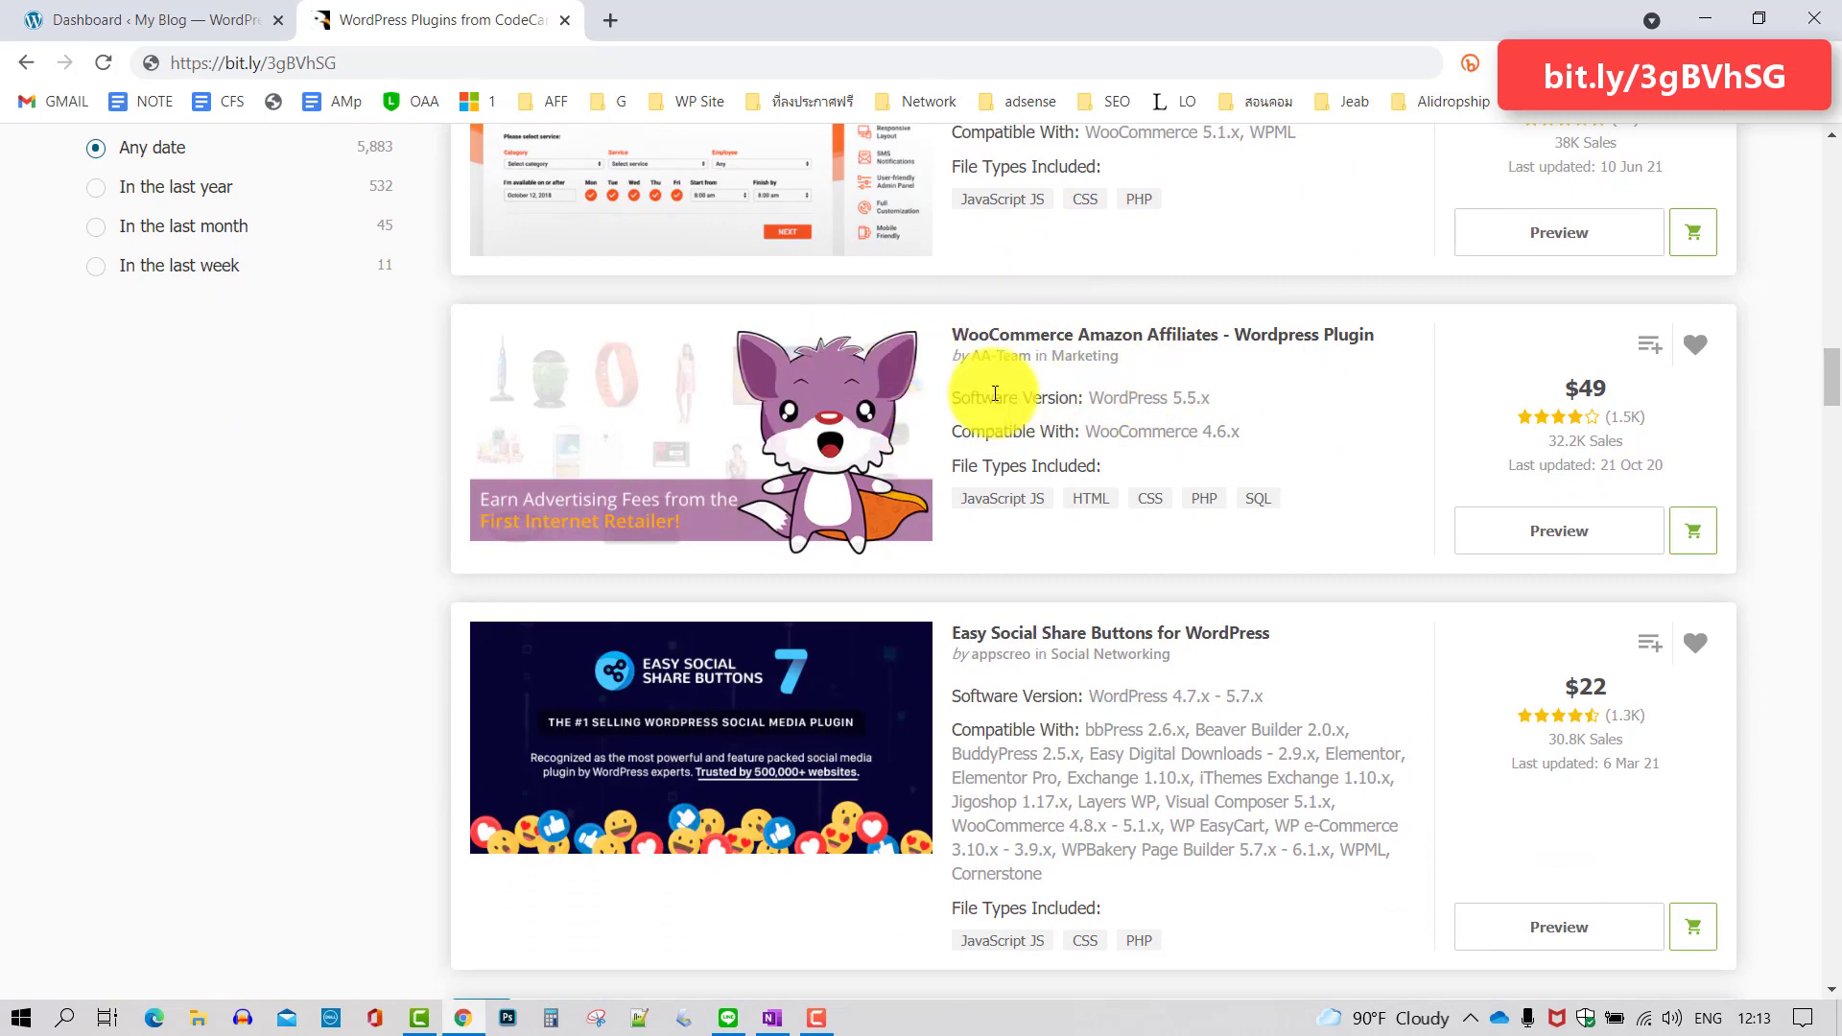
scroll(1100, 432, "down", 4)
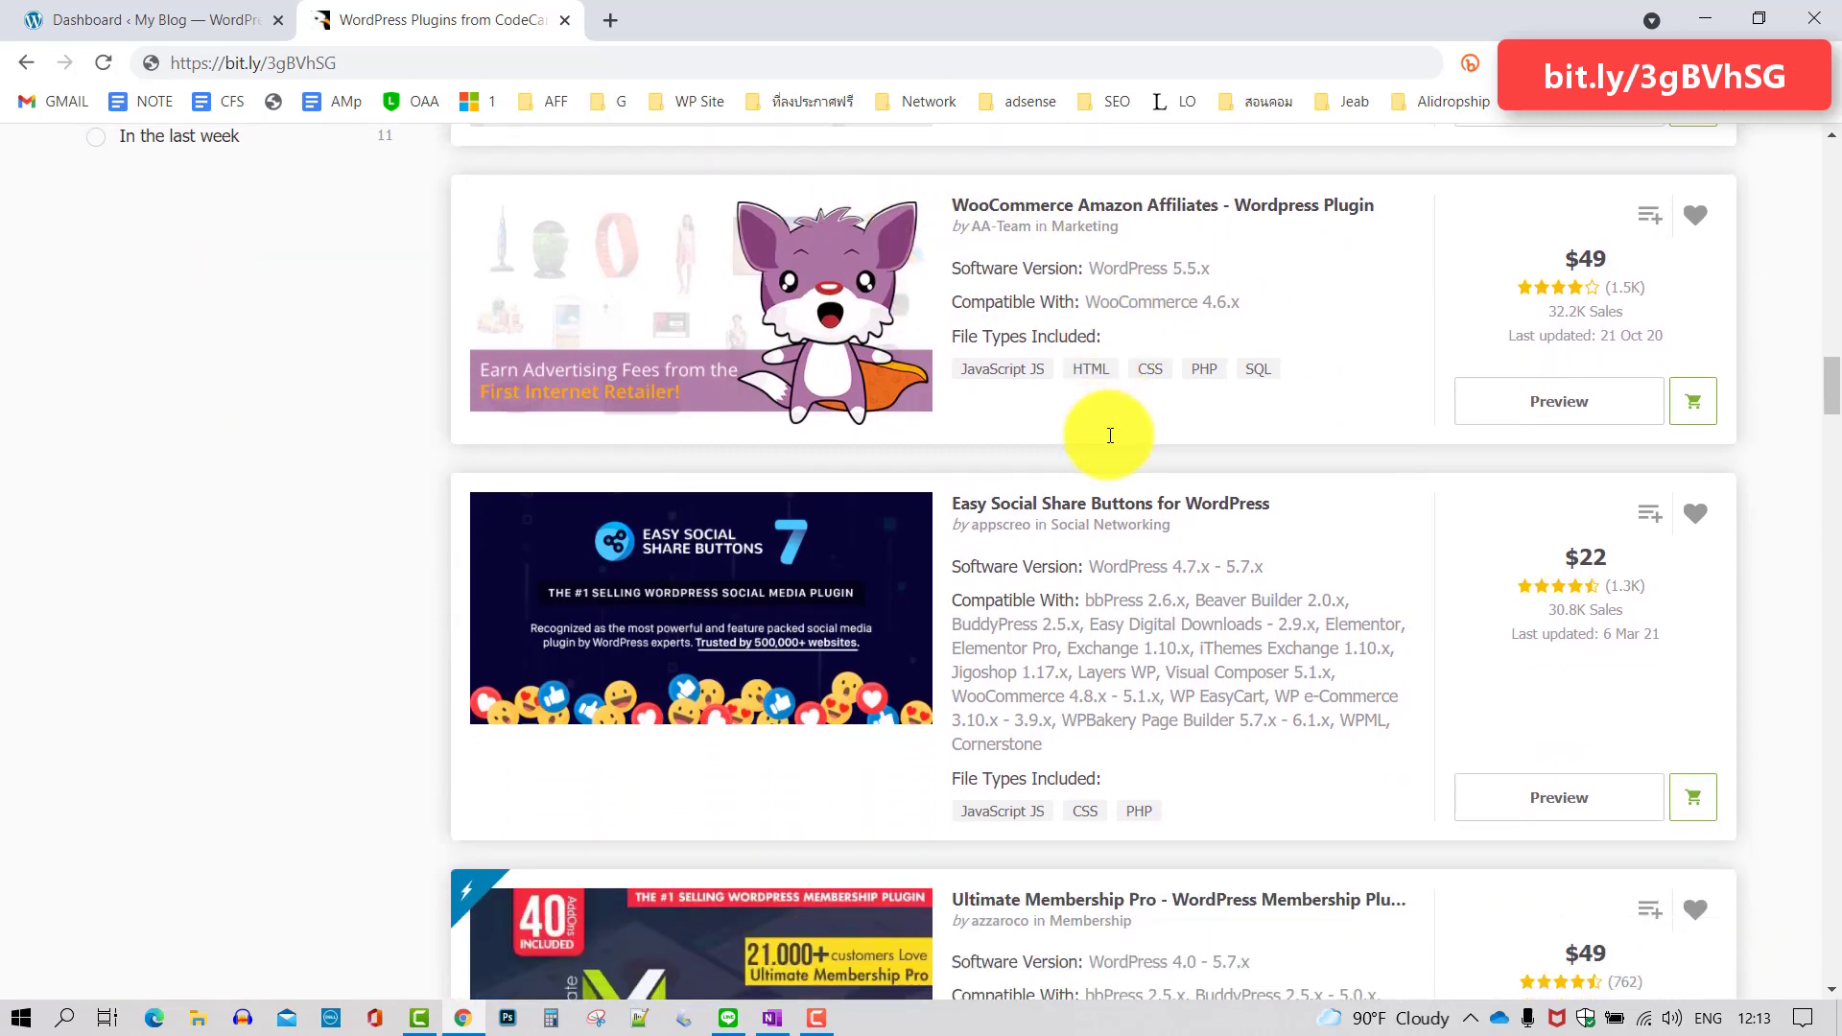
scroll(1111, 435, "down", 9)
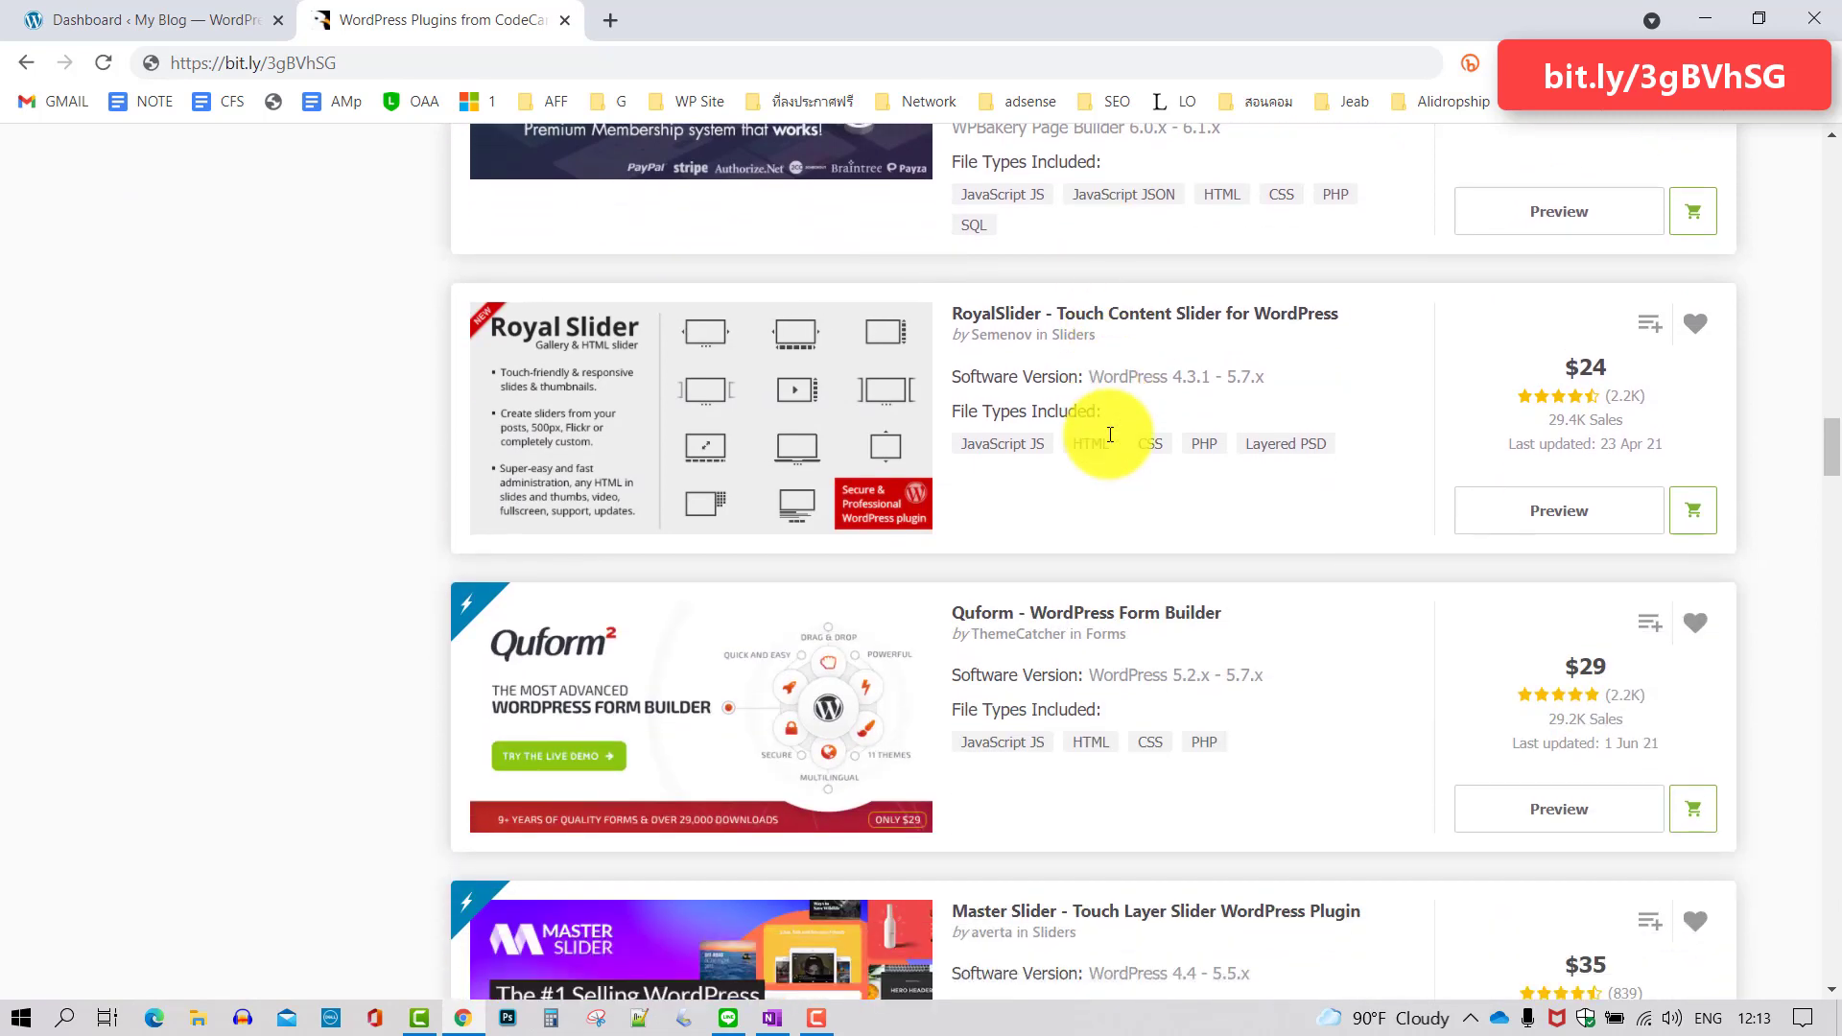
scroll(1111, 435, "down", 10)
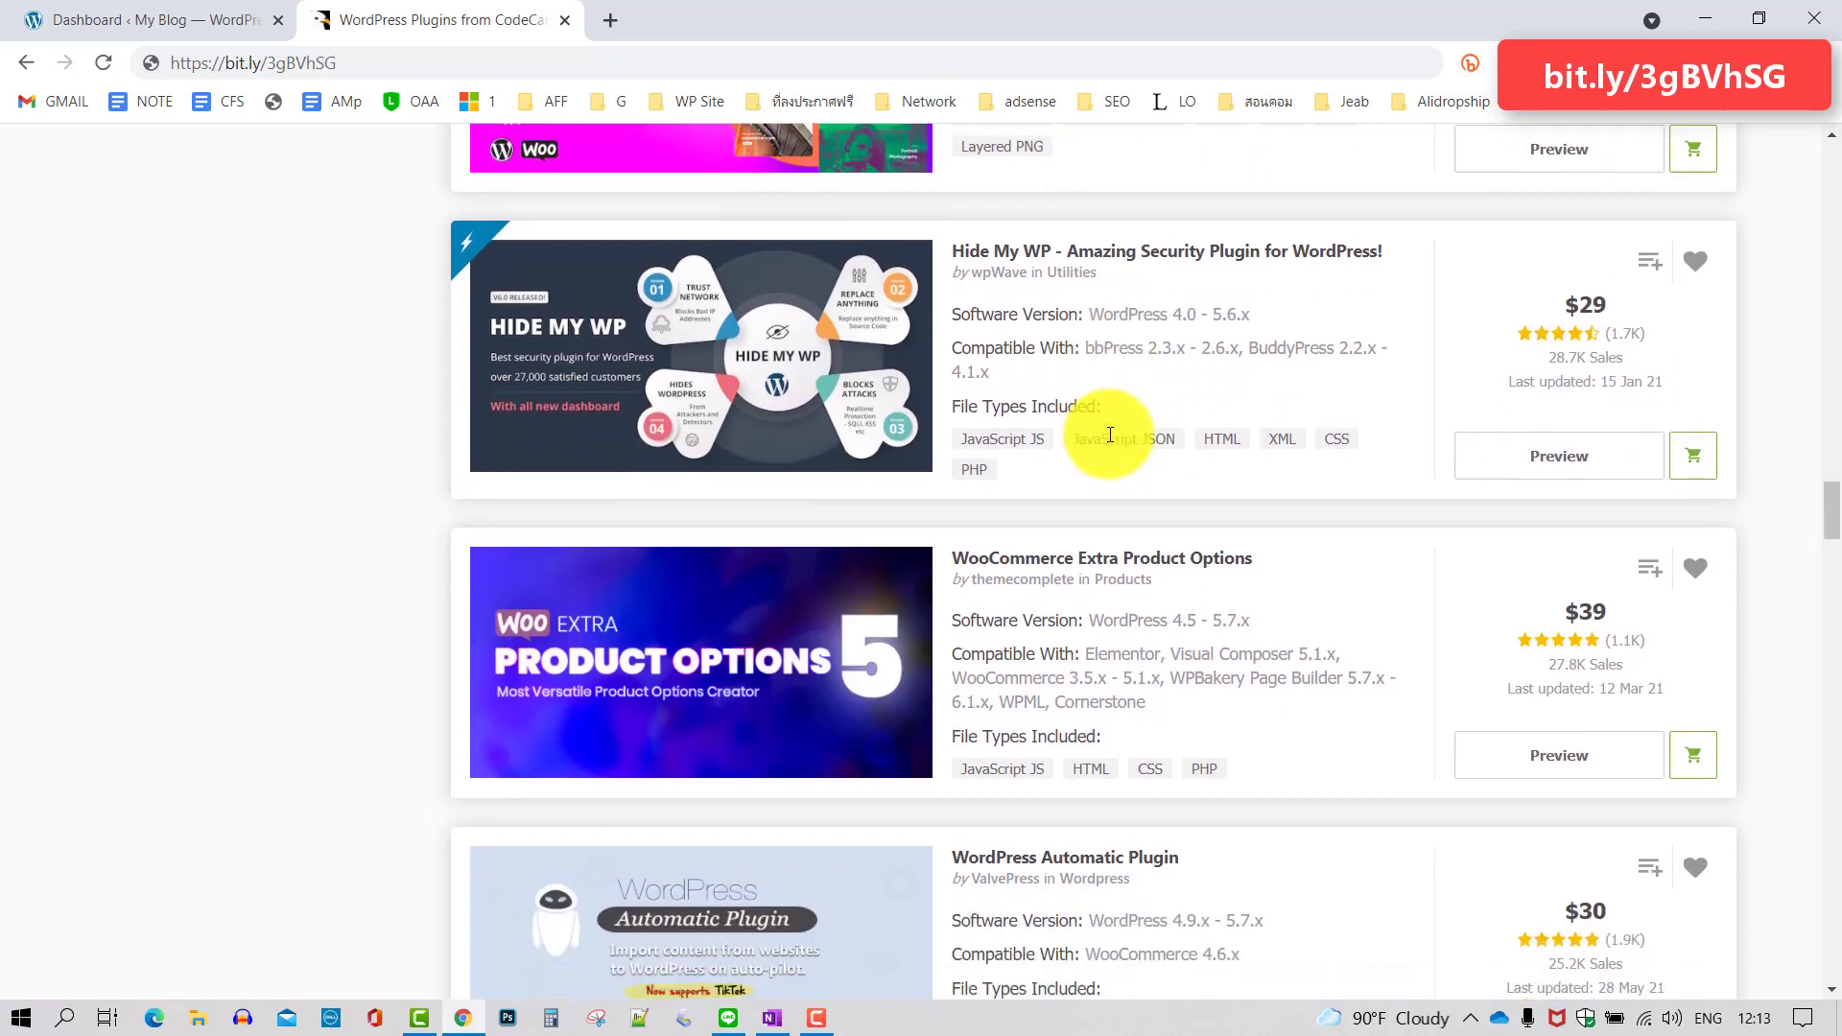
scroll(1110, 435, "down", 1)
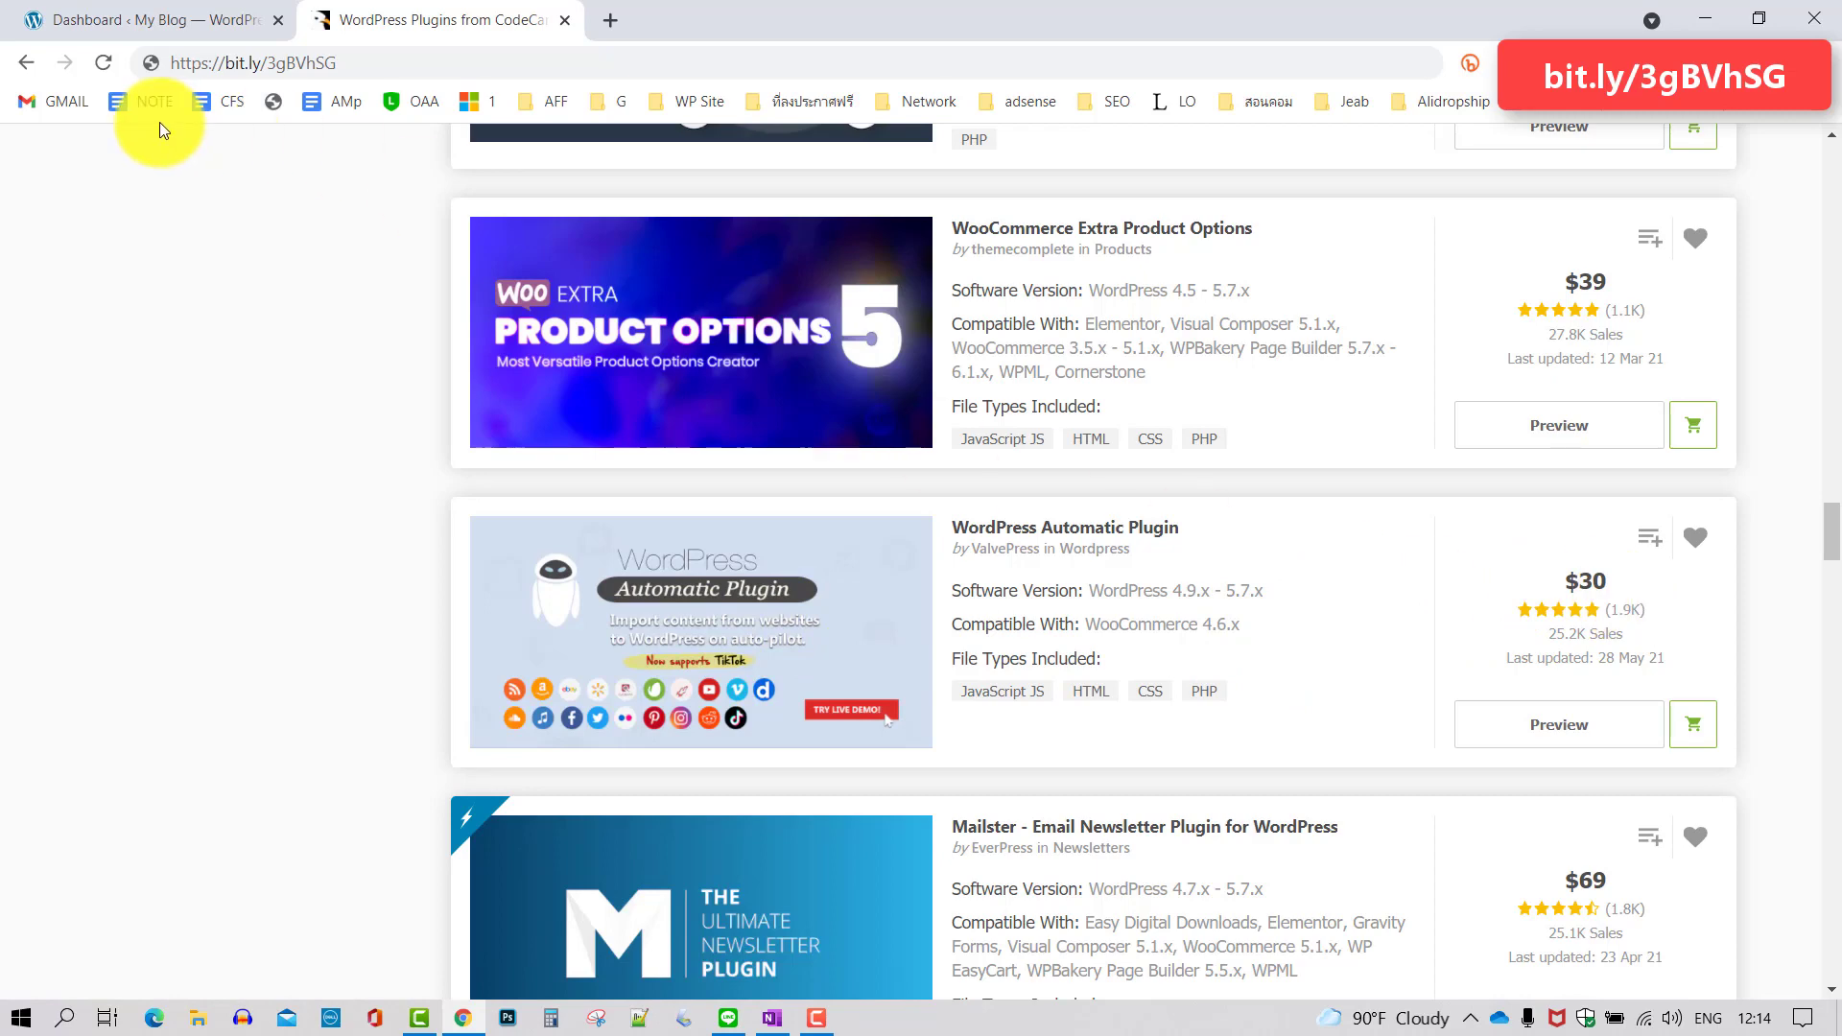
Return to the WordPress admin site and open the WordSearch-Copy campaign of the Automatic plugin for editing
left_click(175, 20)
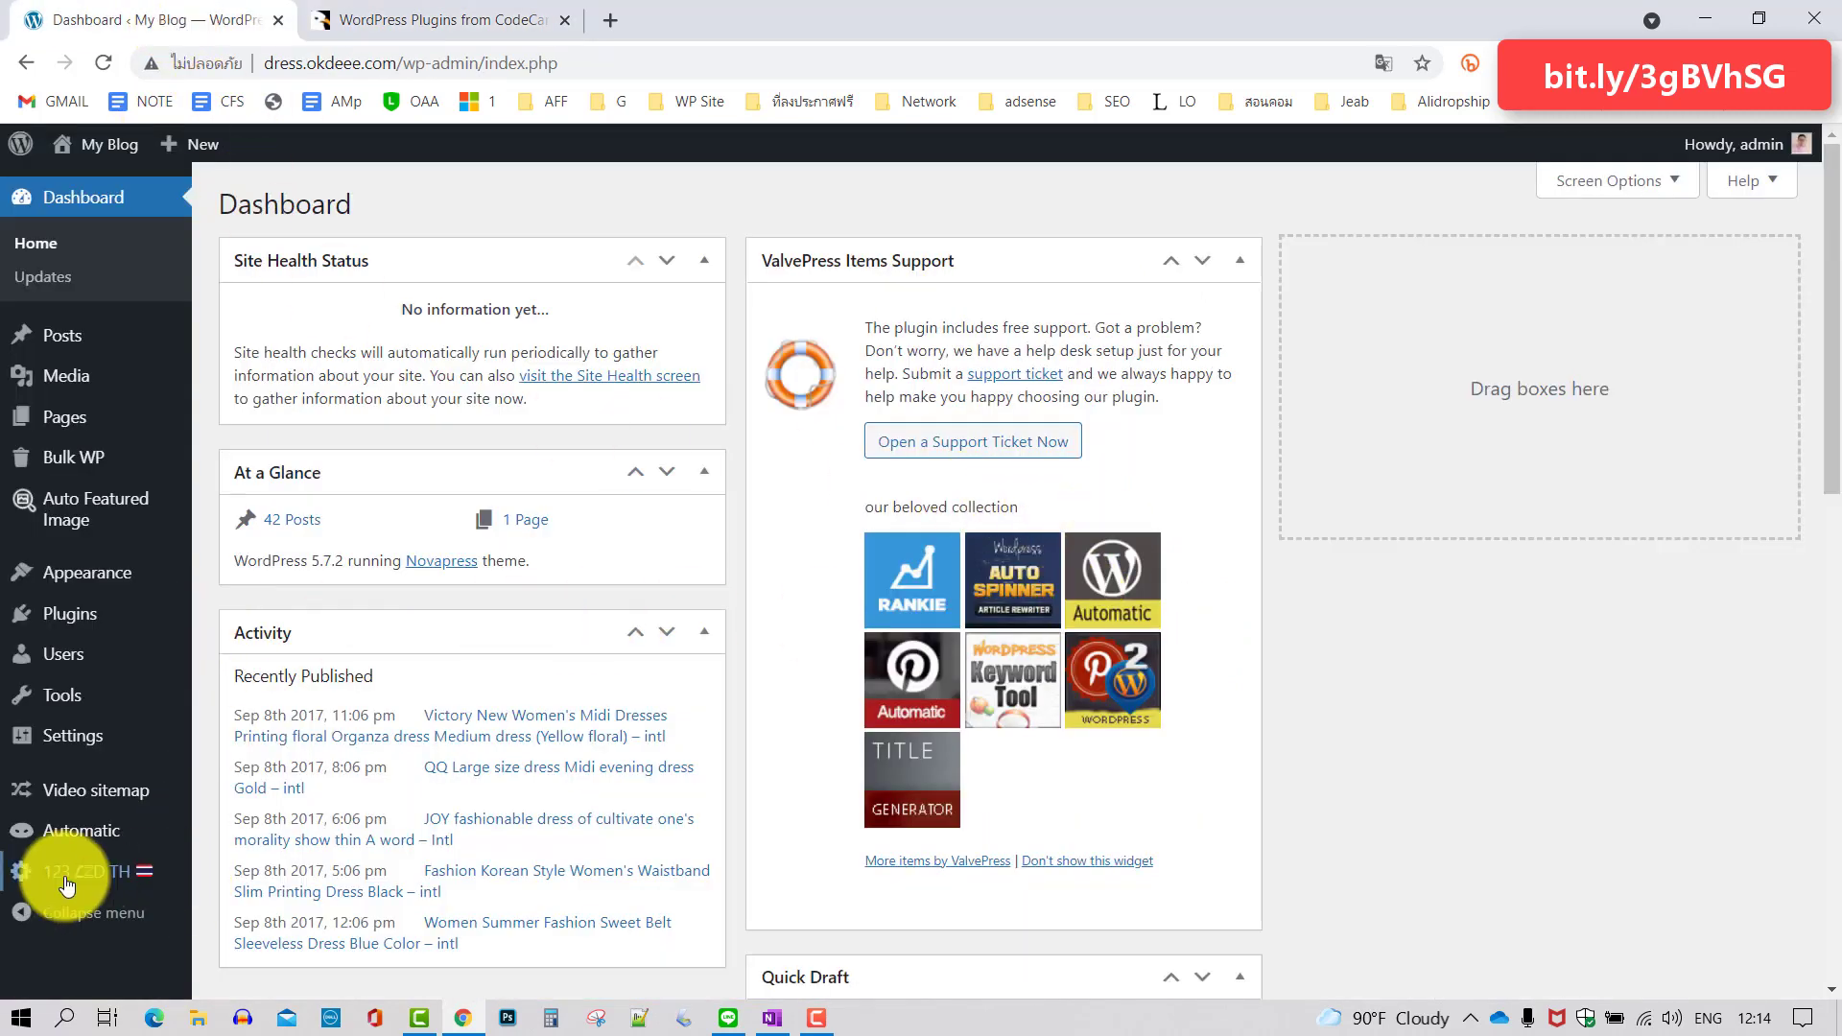
mouse_move(85, 831)
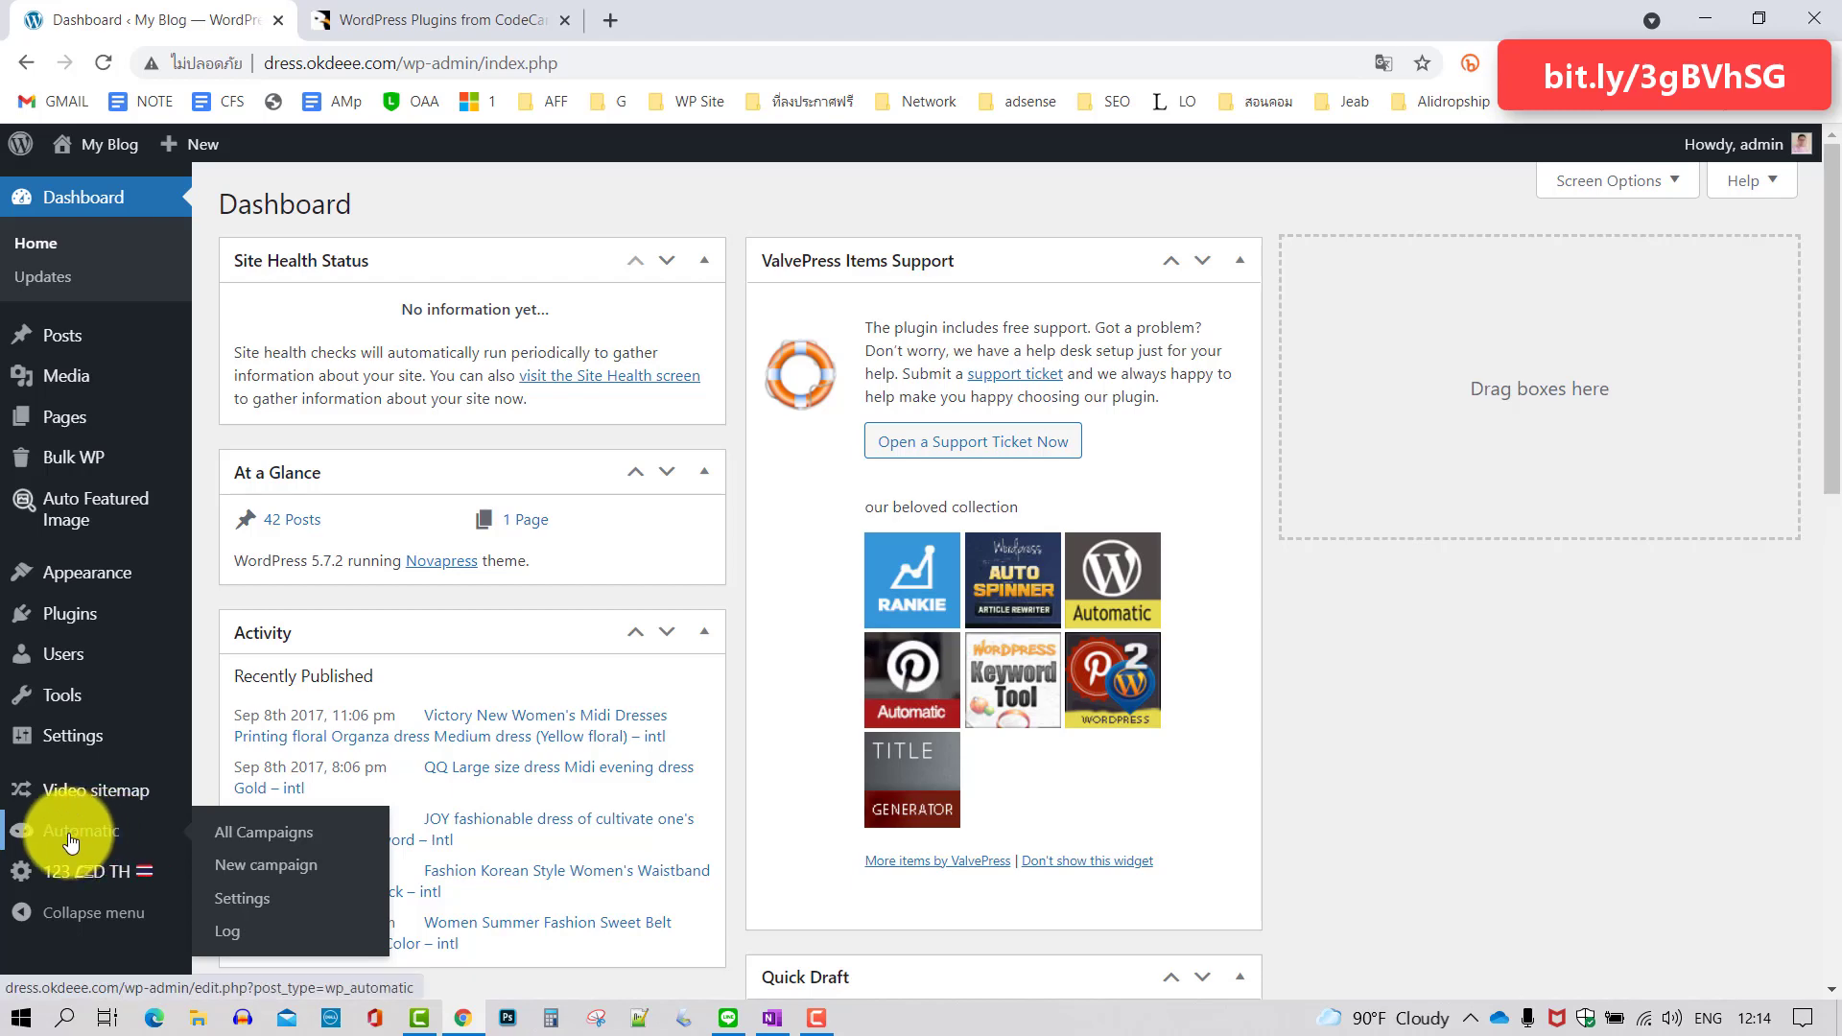
left_click(82, 833)
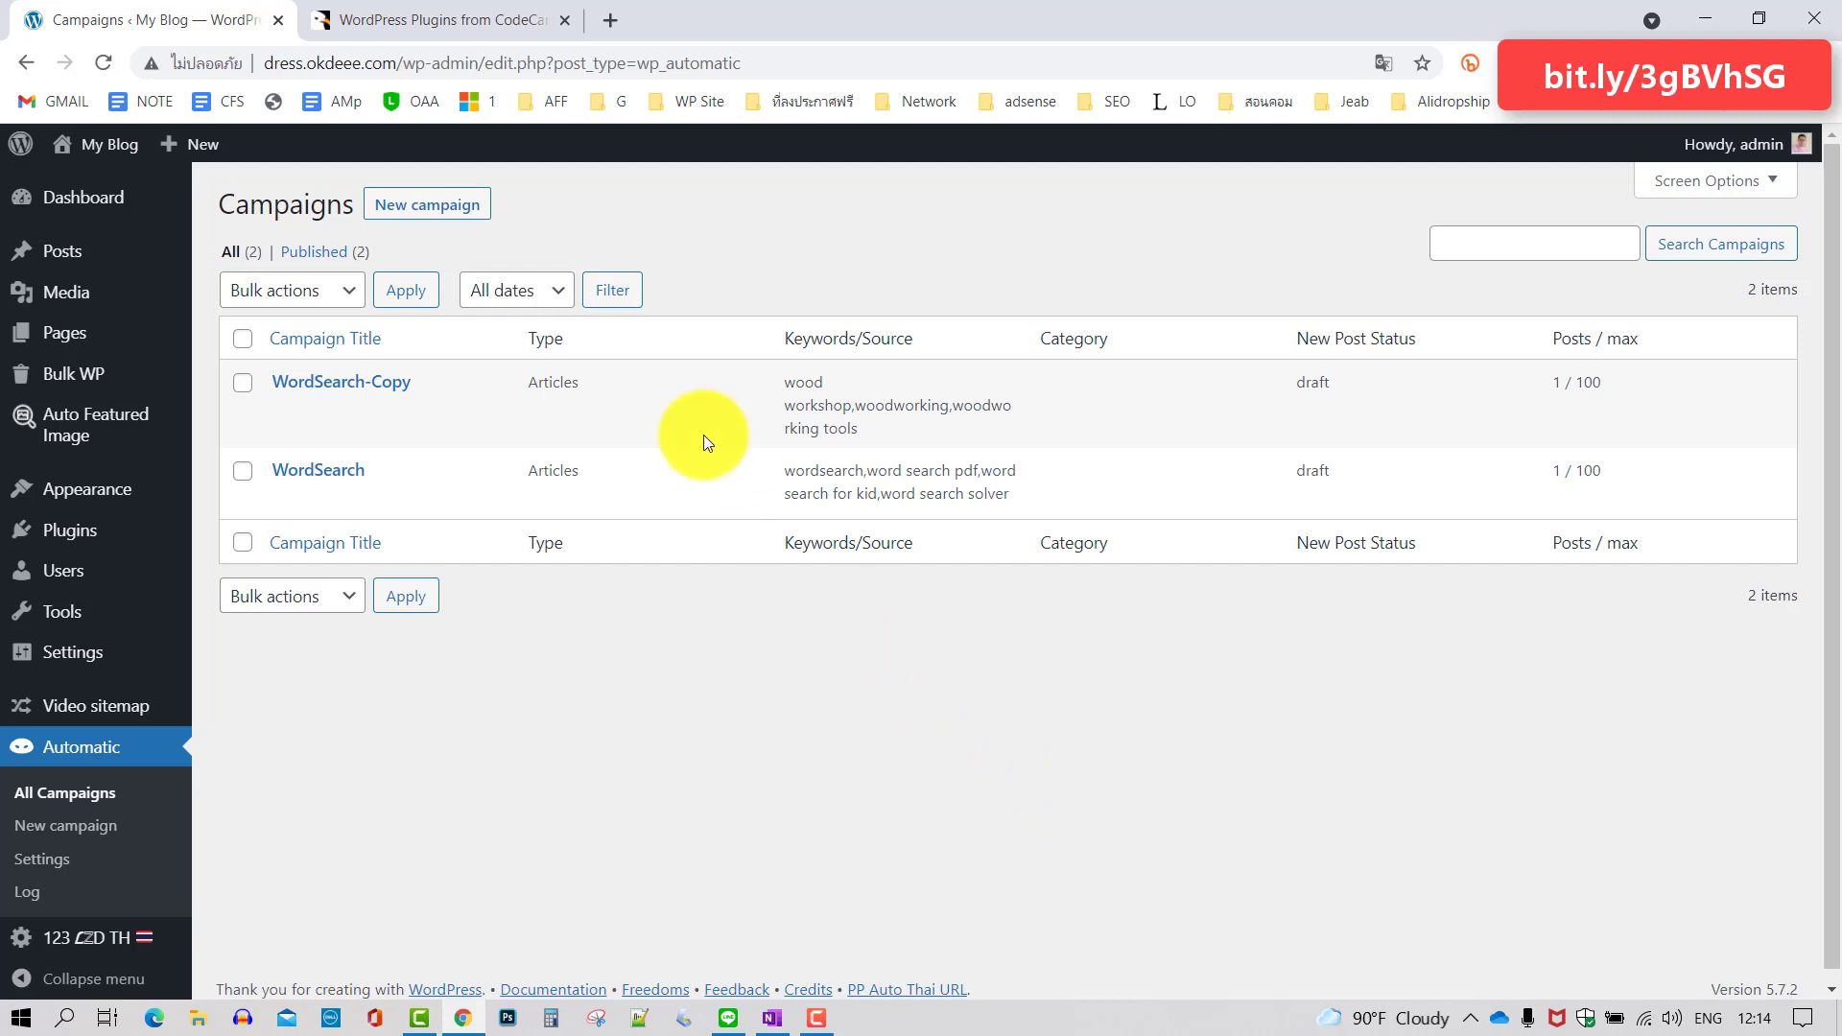
mouse_move(854, 384)
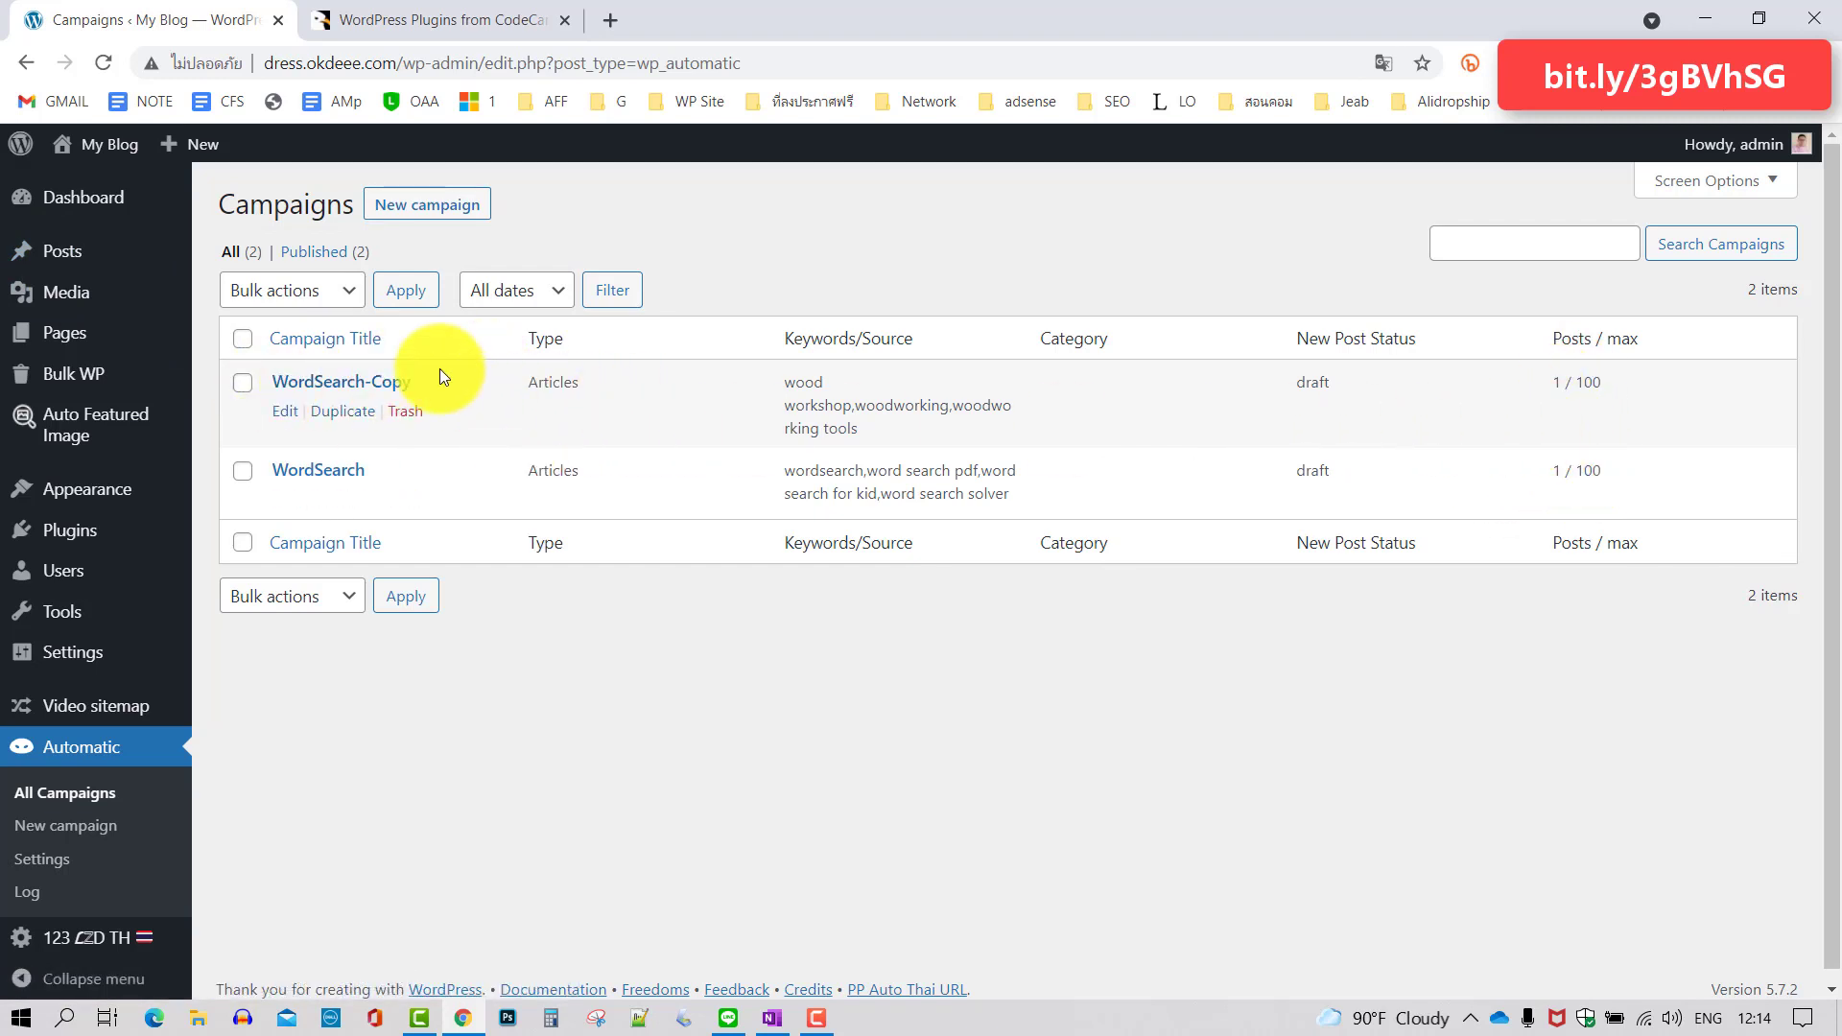
left_click(283, 412)
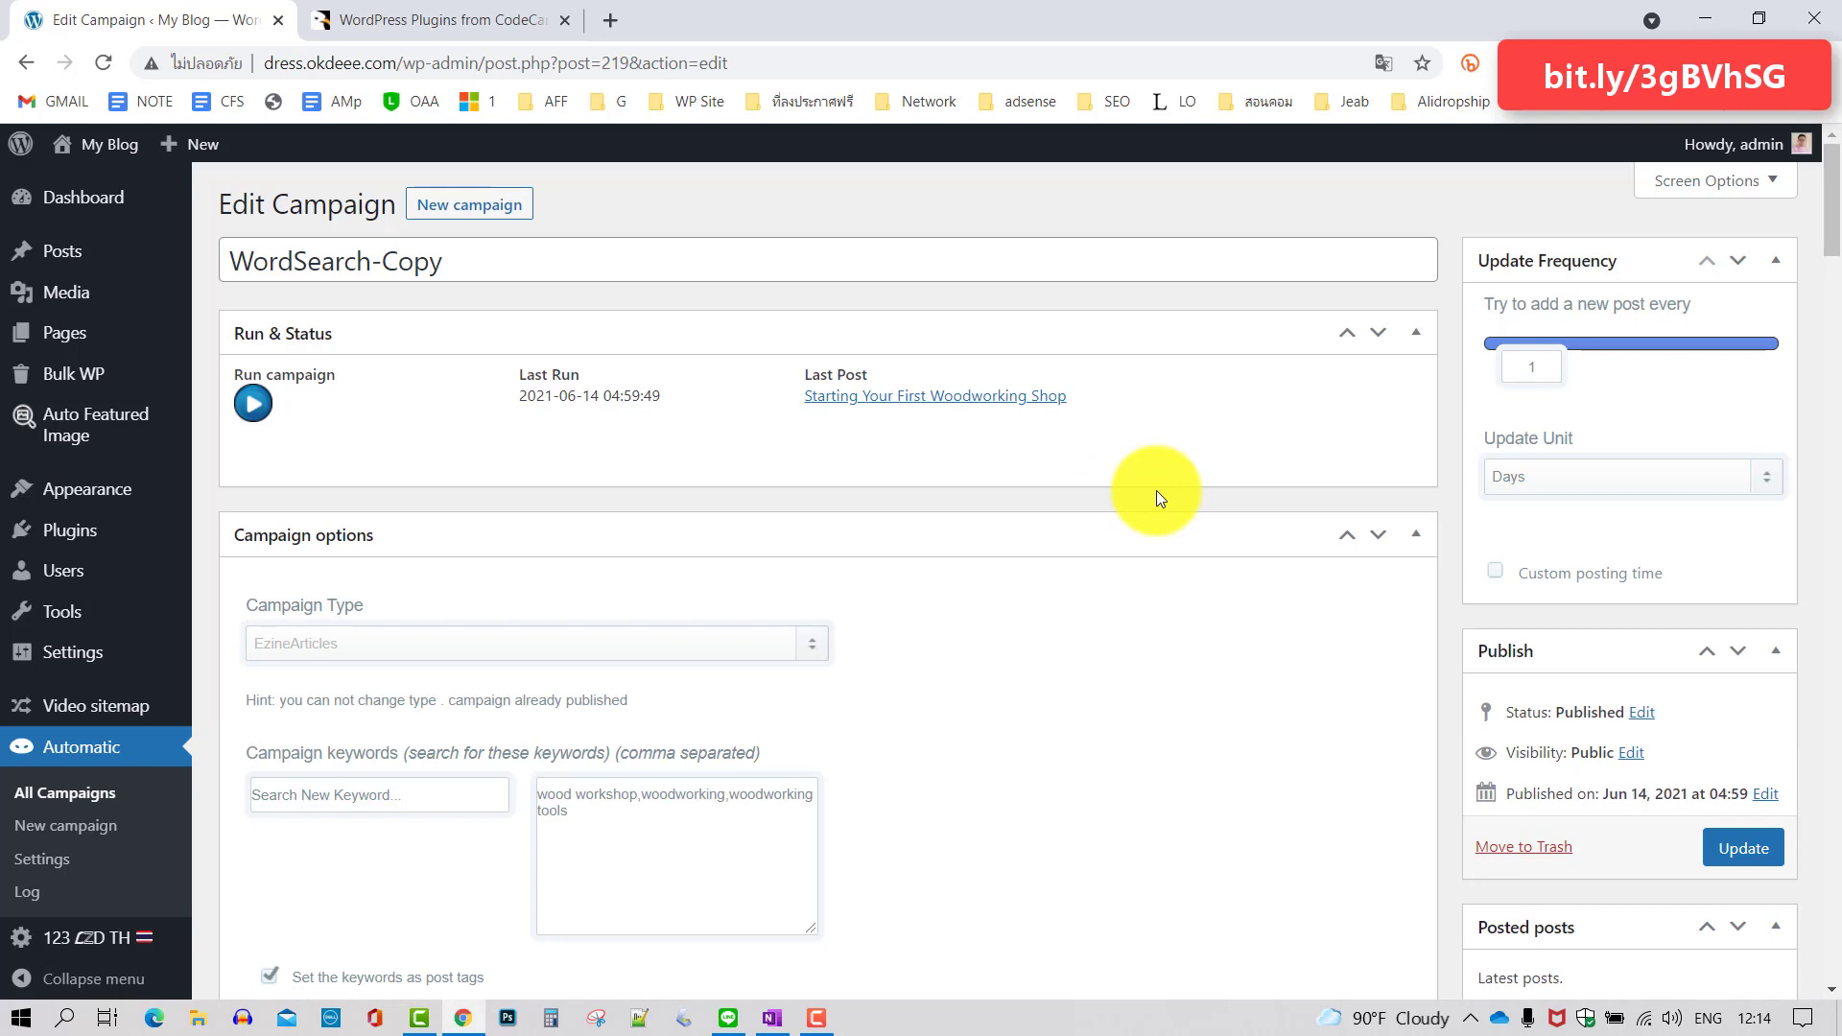
Review the campaign's keywords, maximum number of posts, post template, and post type and status settings
scroll(1158, 497, "down", 1)
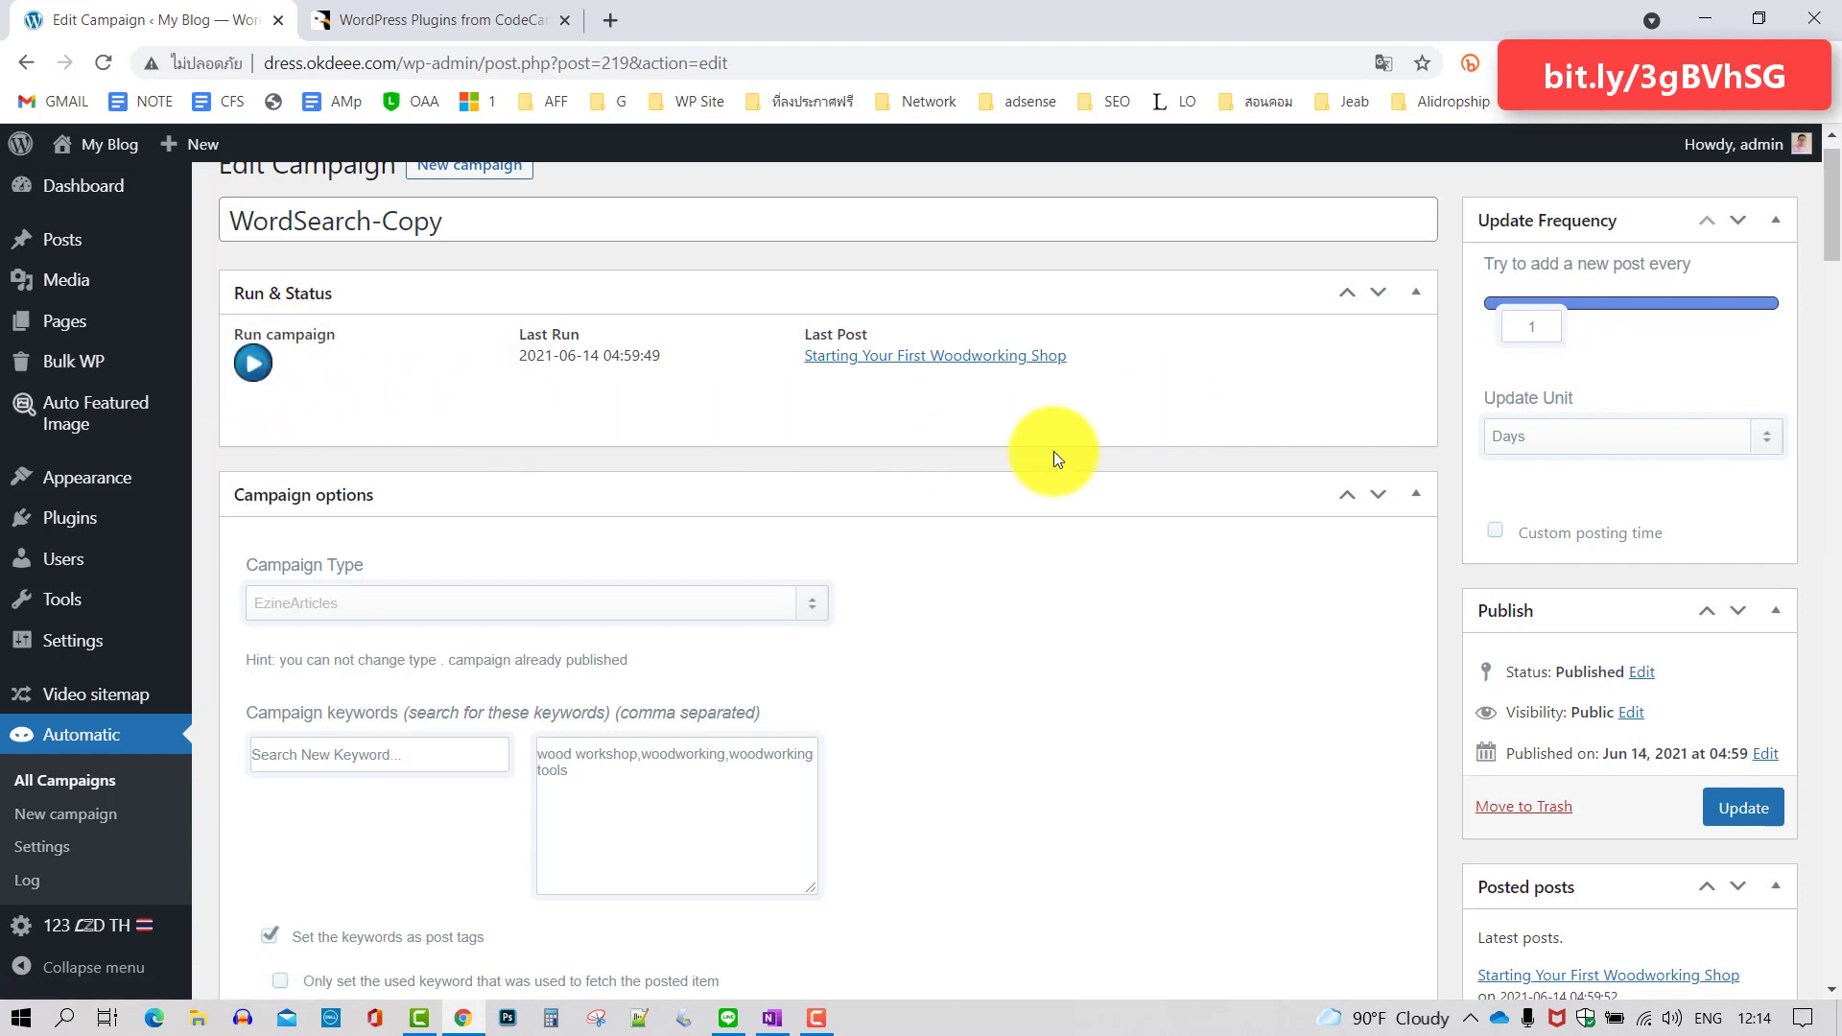
scroll(1056, 452, "down", 3)
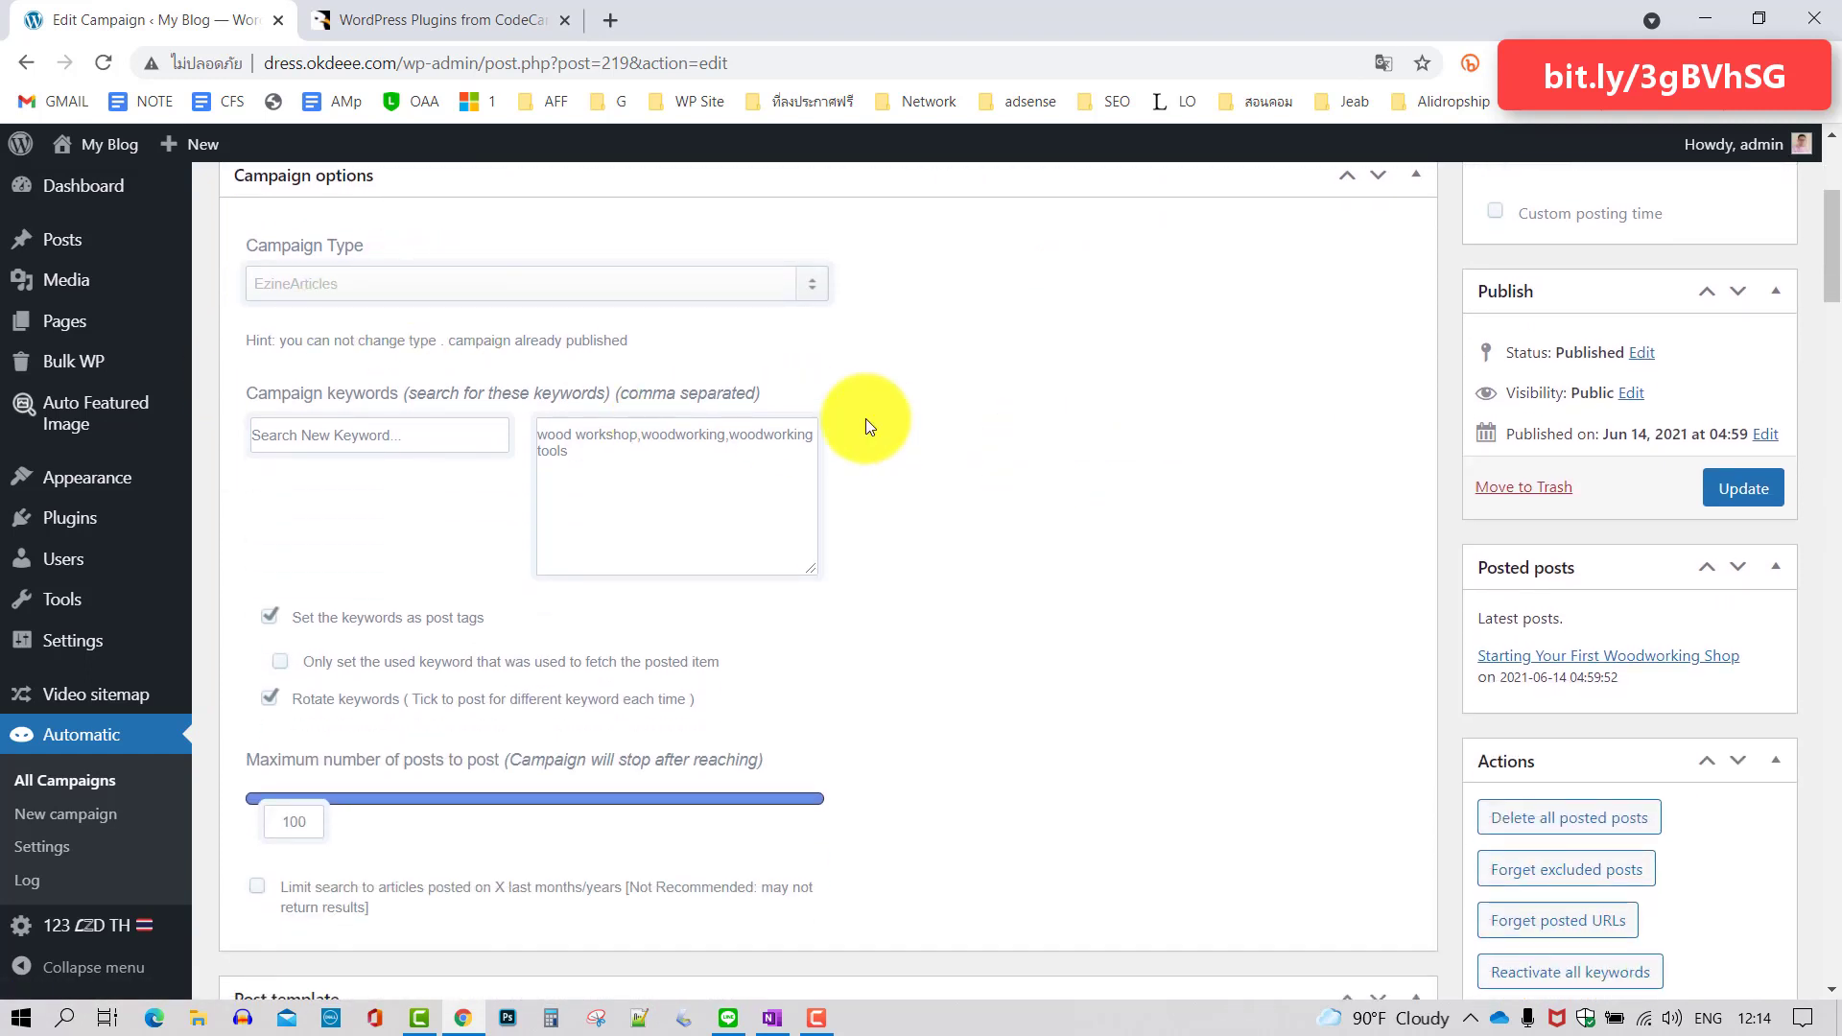
scroll(378, 371, "down", 1)
scroll(725, 384, "down", 2)
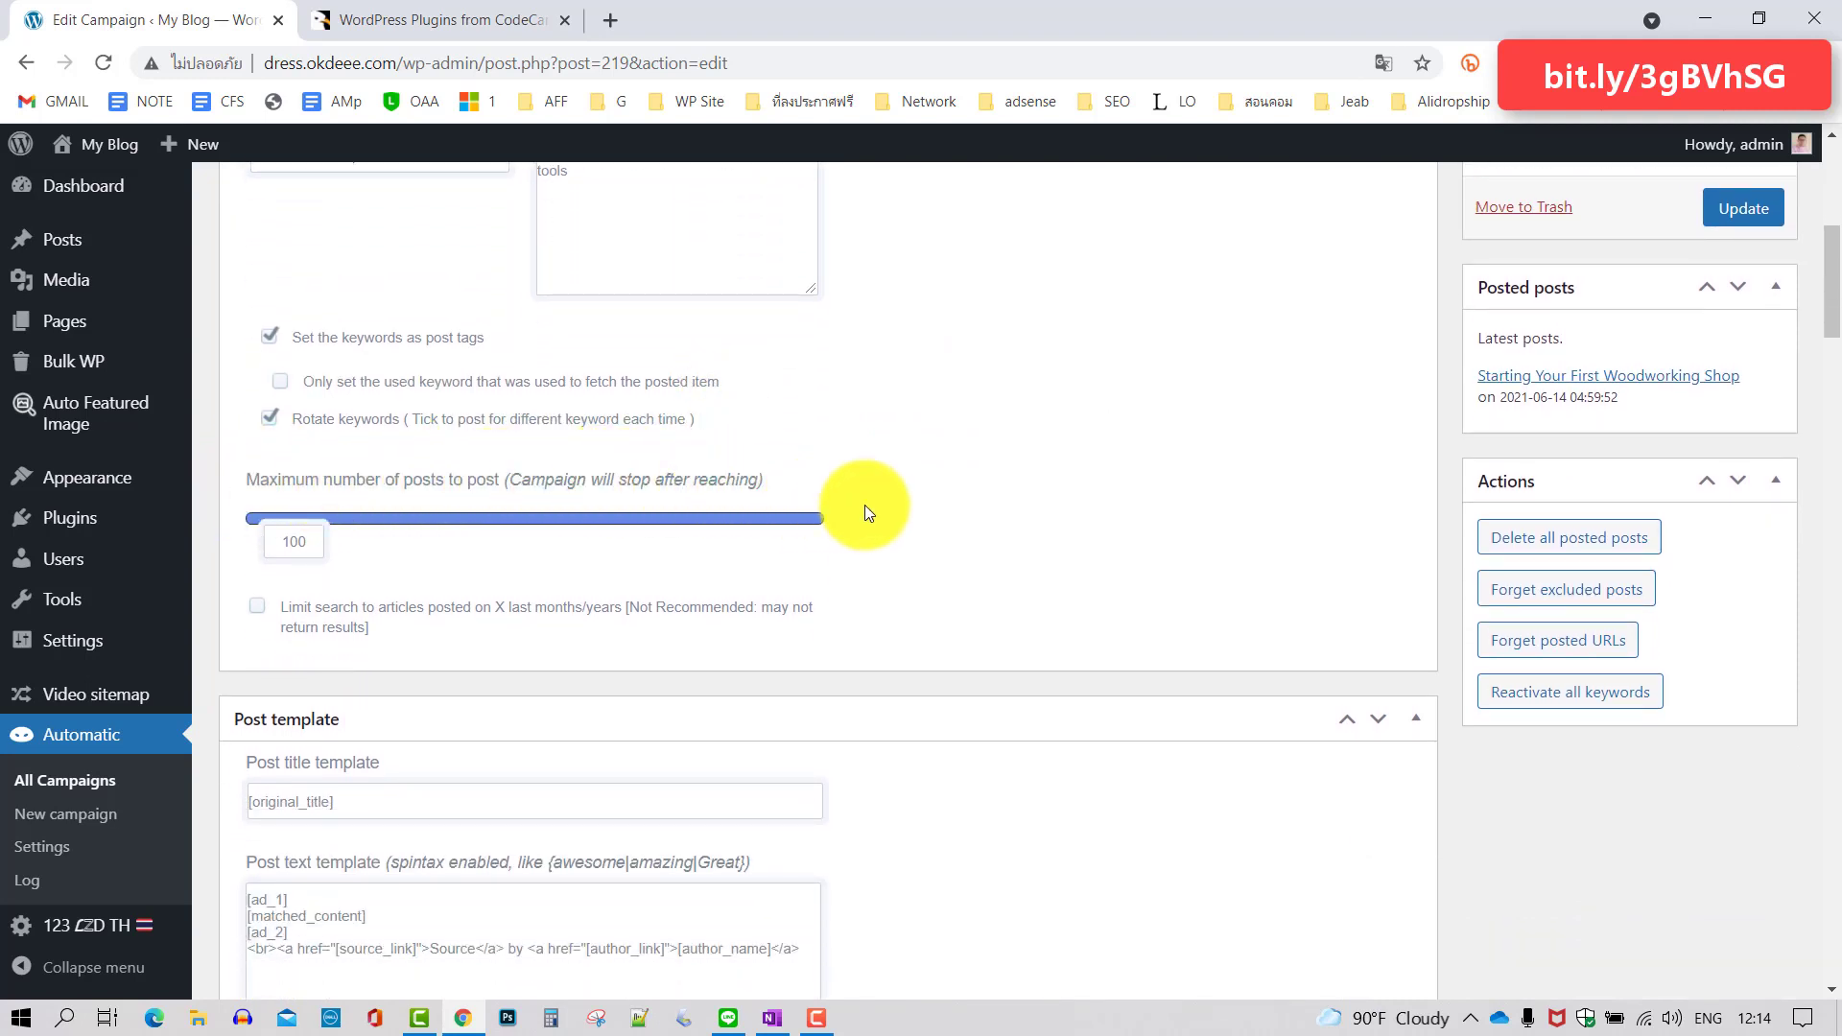
scroll(889, 505, "down", 1)
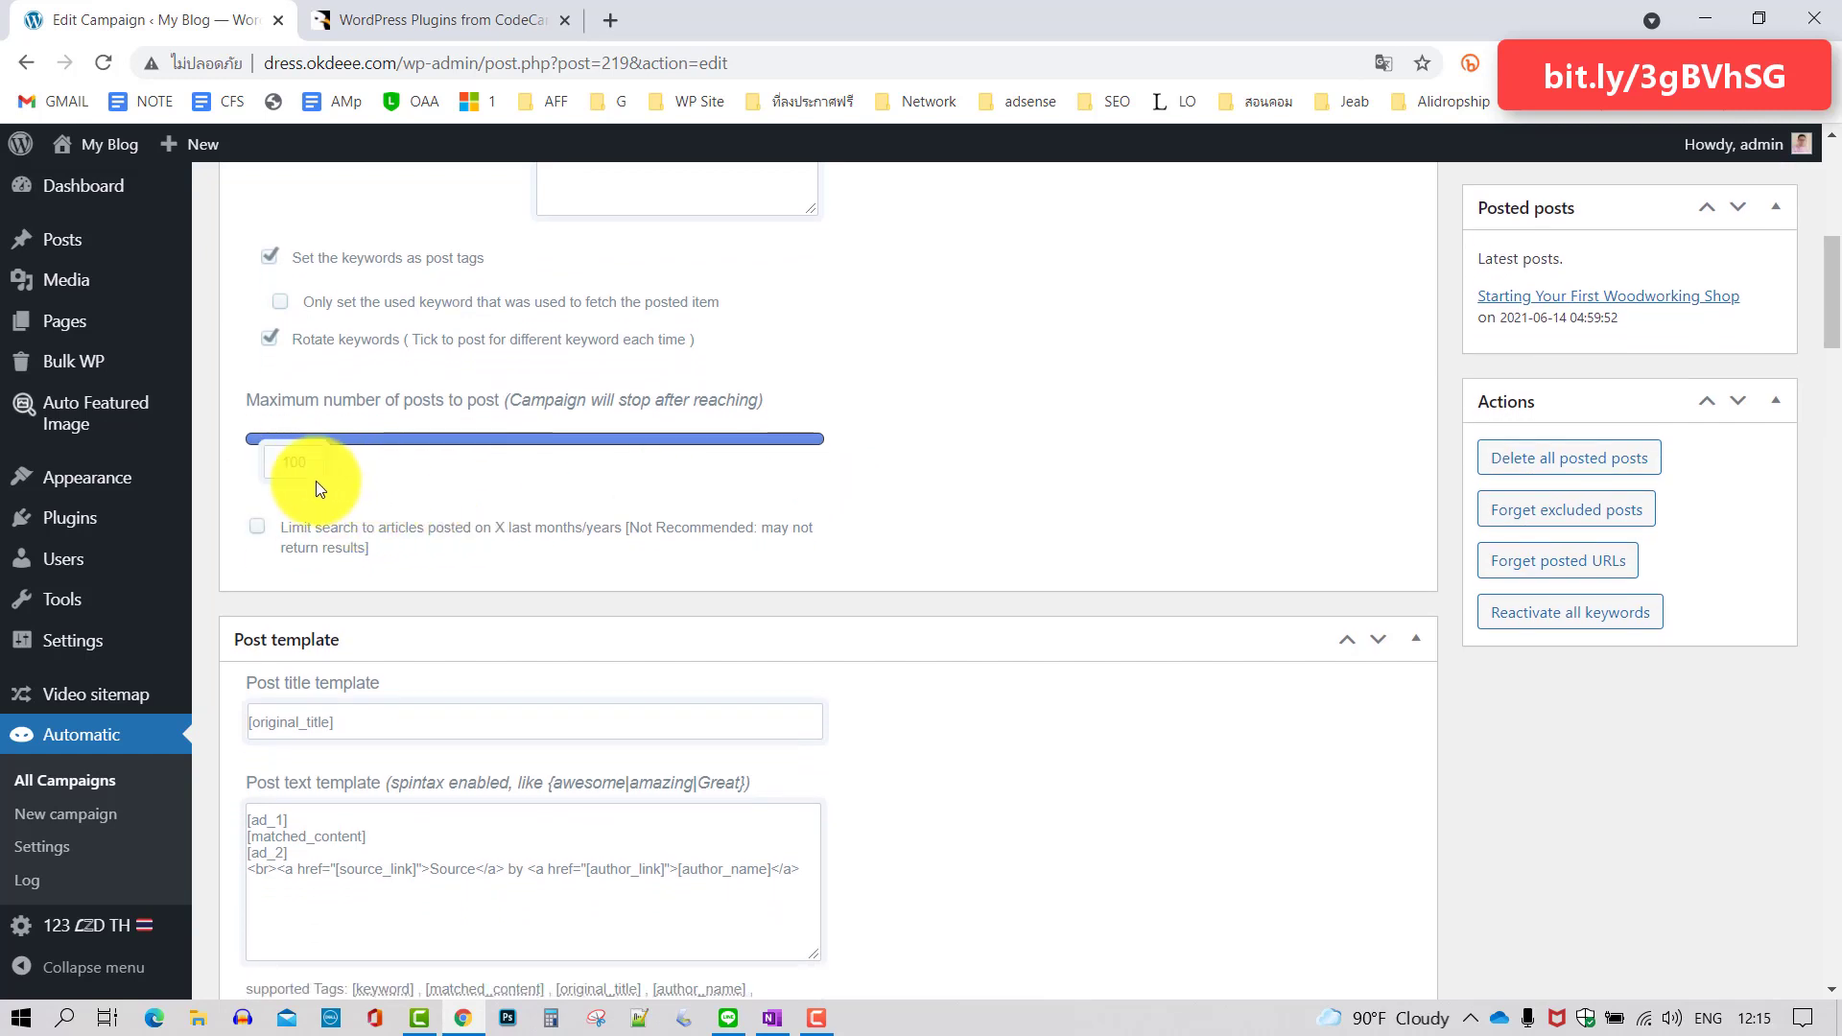
scroll(1085, 452, "down", 4)
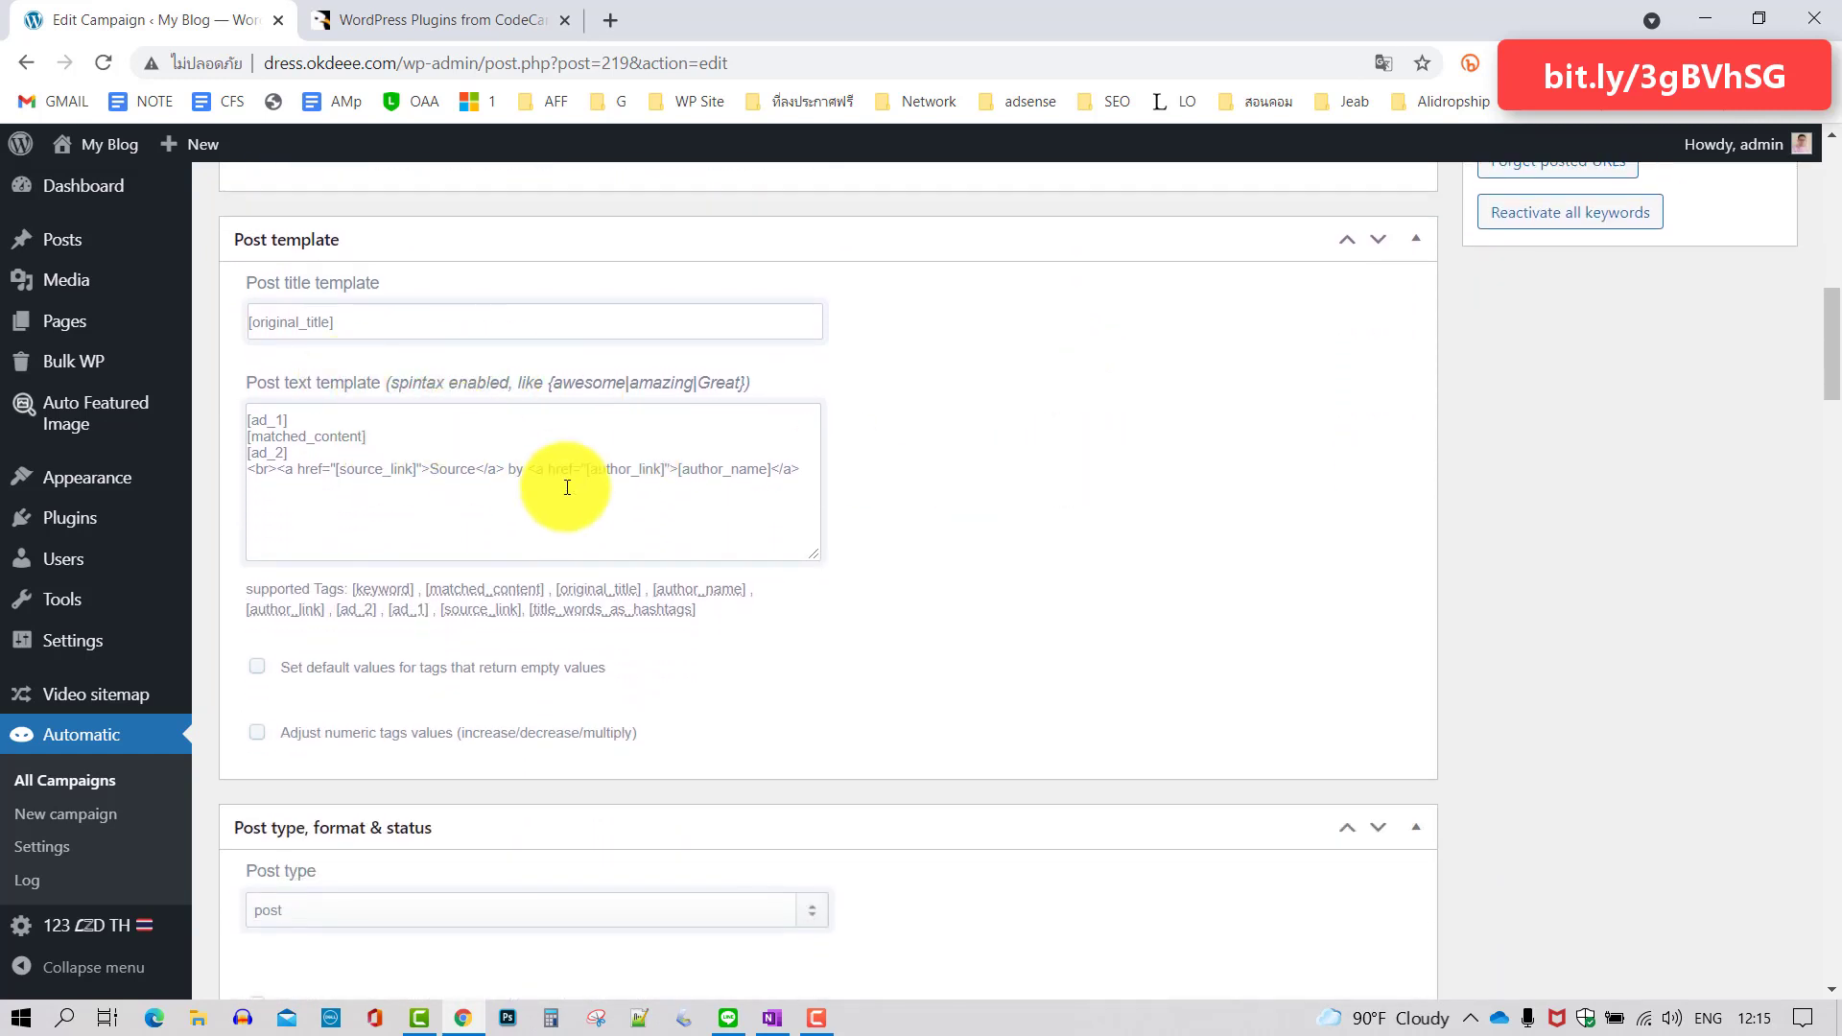
scroll(671, 452, "down", 3)
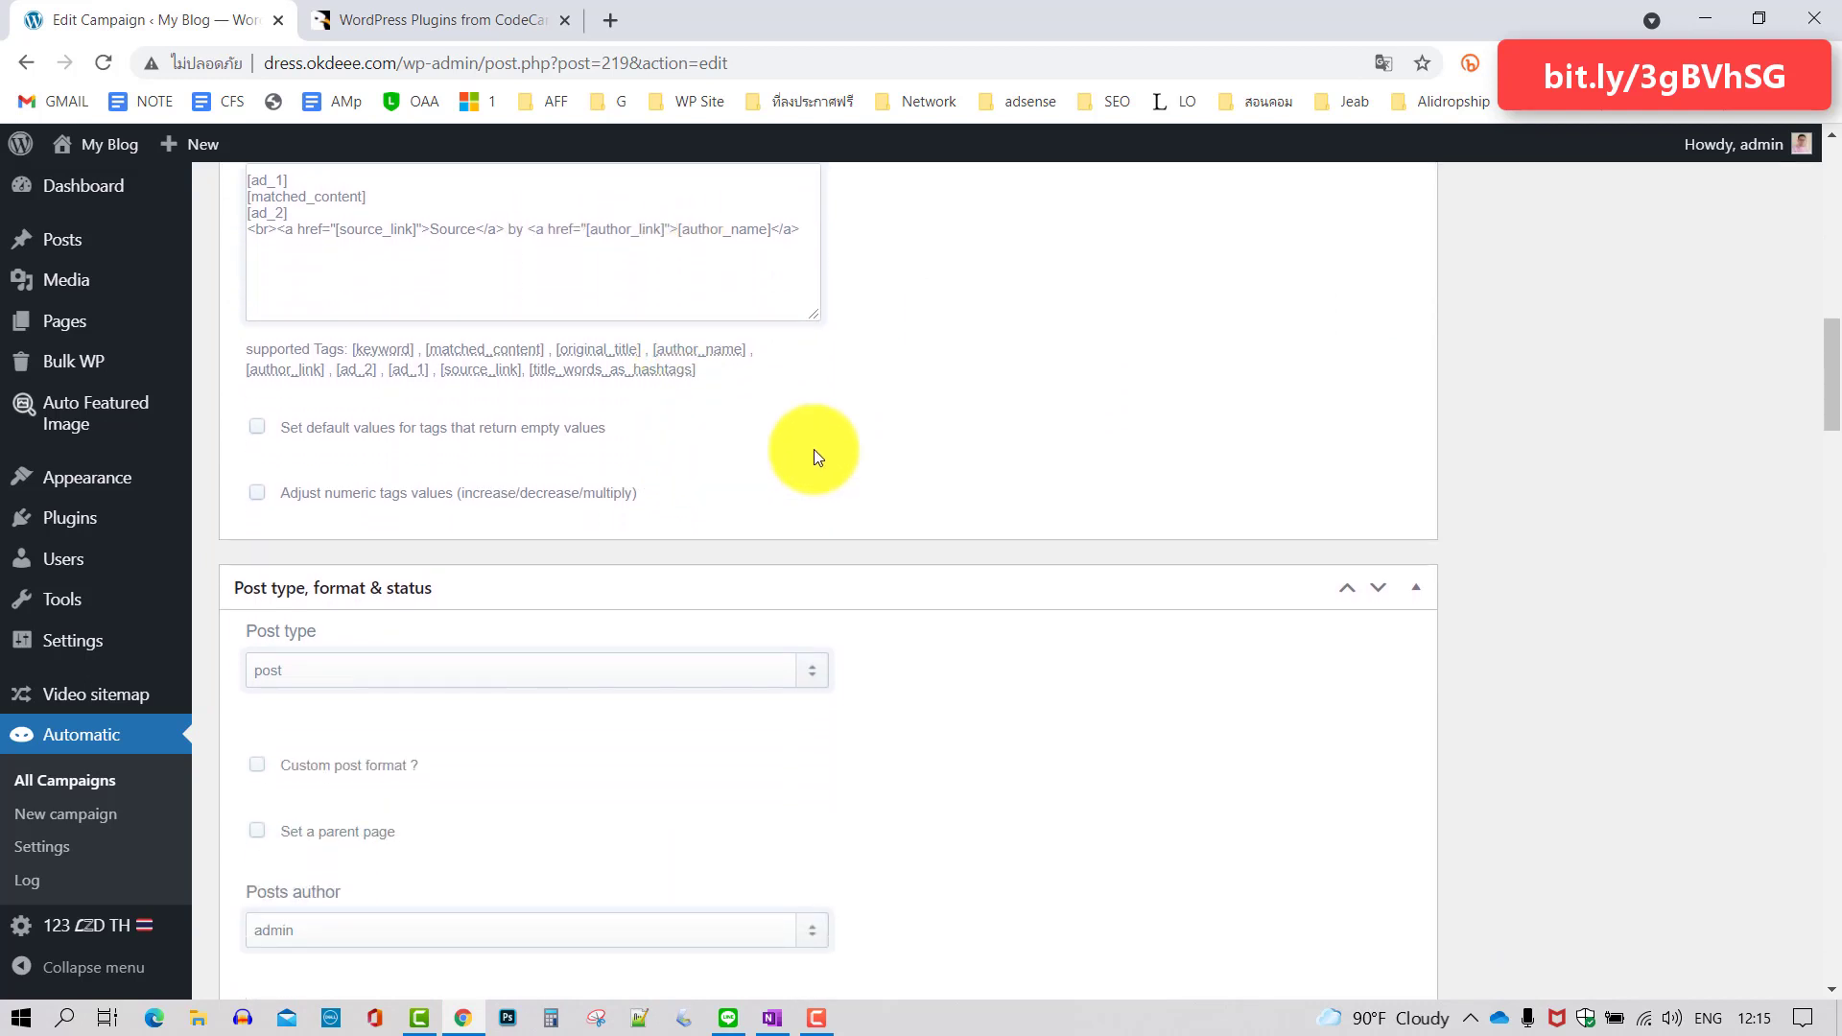
scroll(1065, 445, "down", 2)
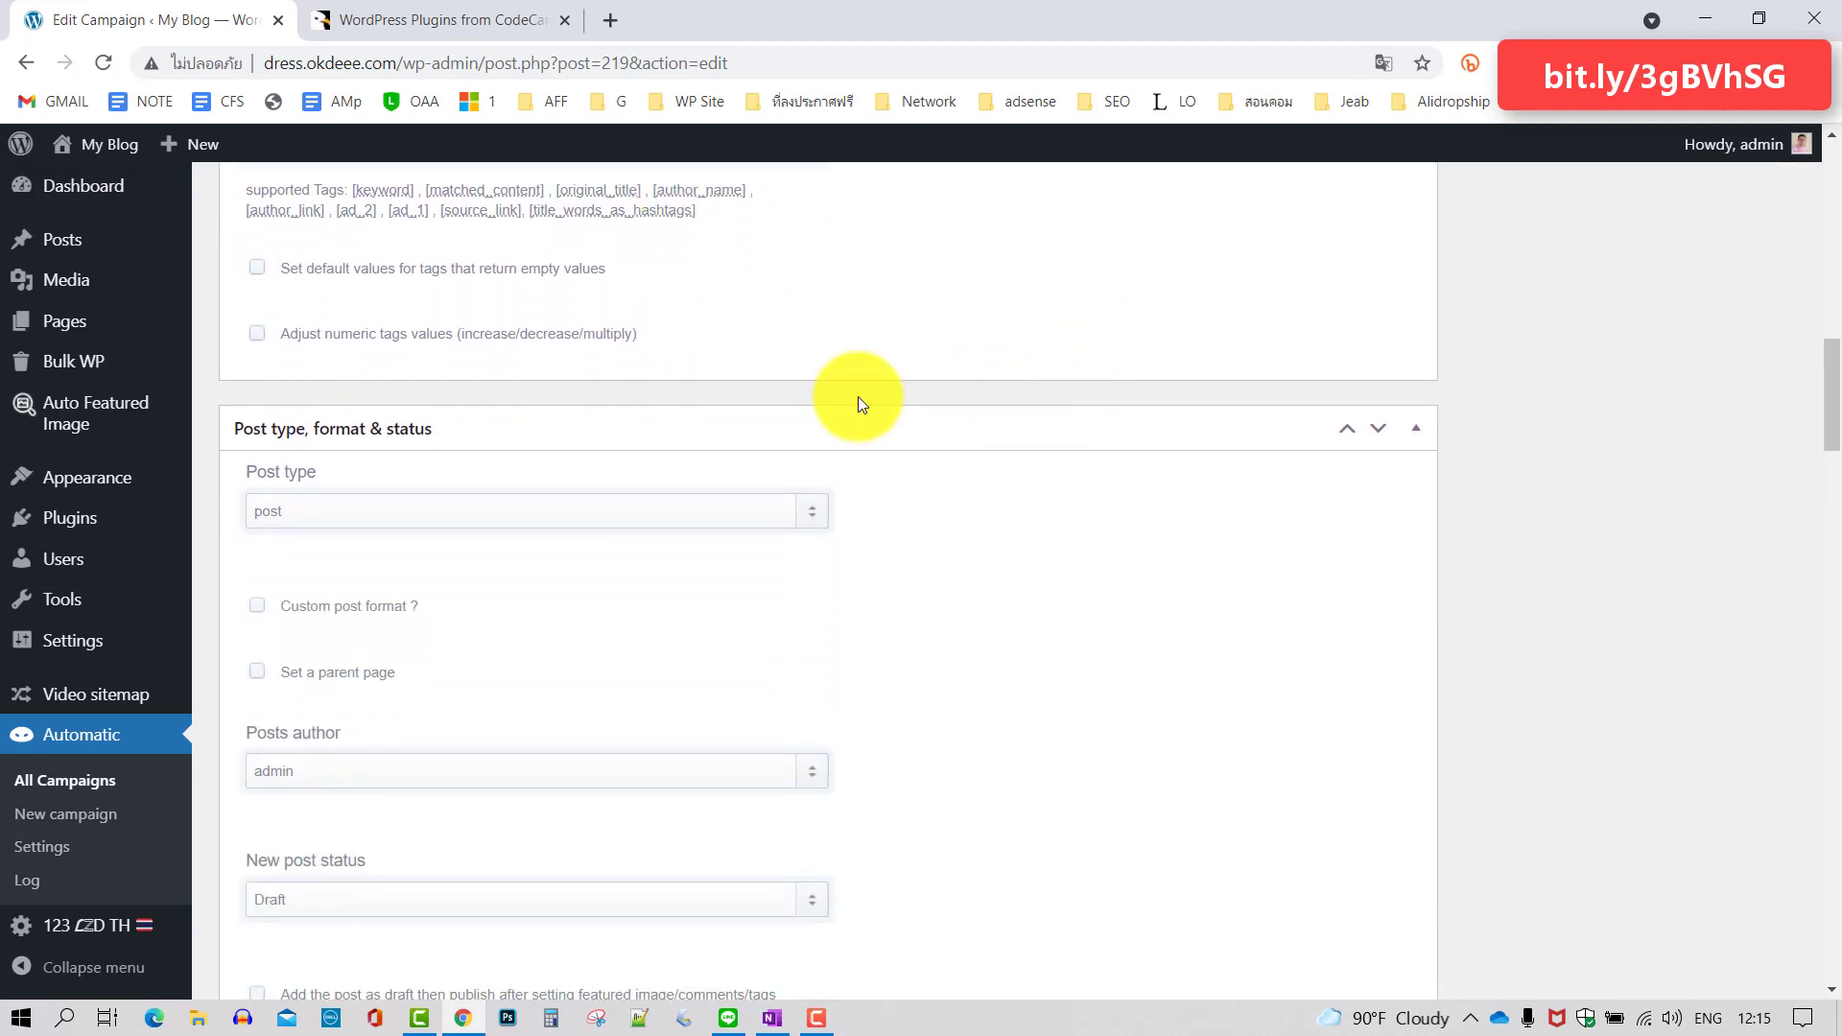
Examine the campaign's image, category and tag, post filter, rewriting and translation, content replacement, link and miscellaneous options
scroll(999, 482, "down", 10)
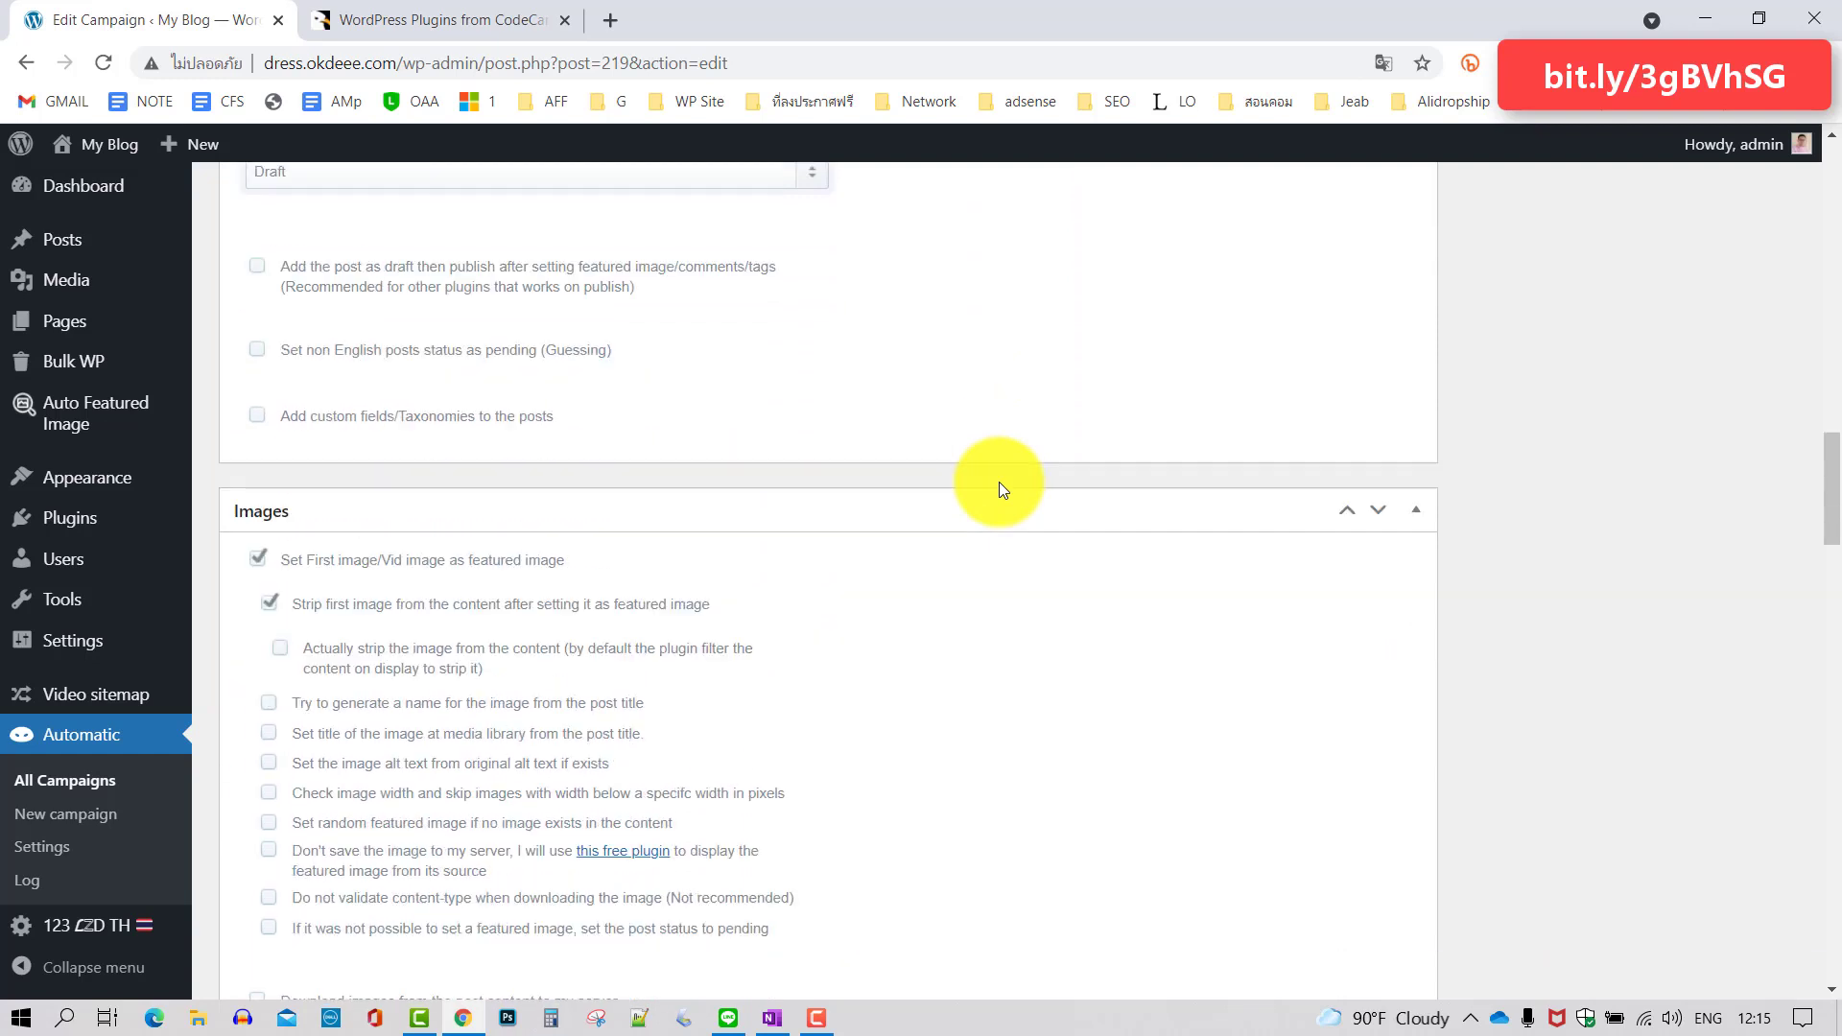
scroll(999, 482, "down", 5)
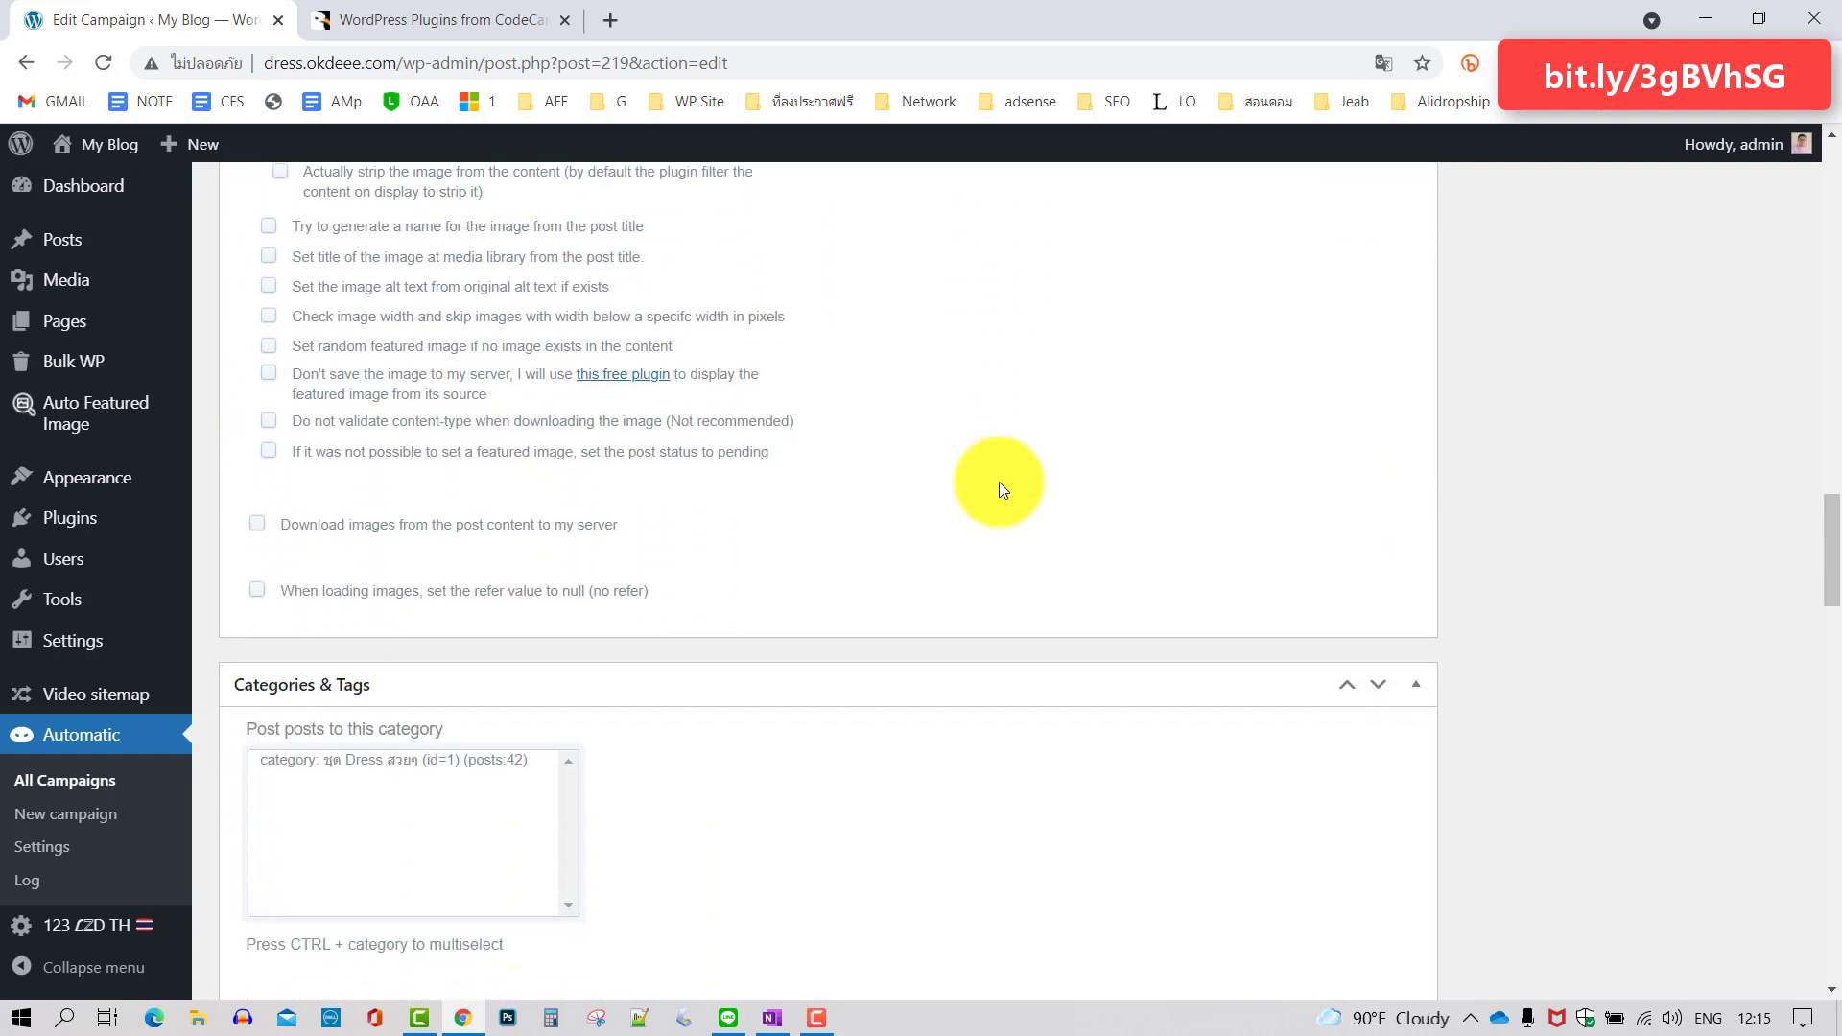
scroll(659, 485, "down", 3)
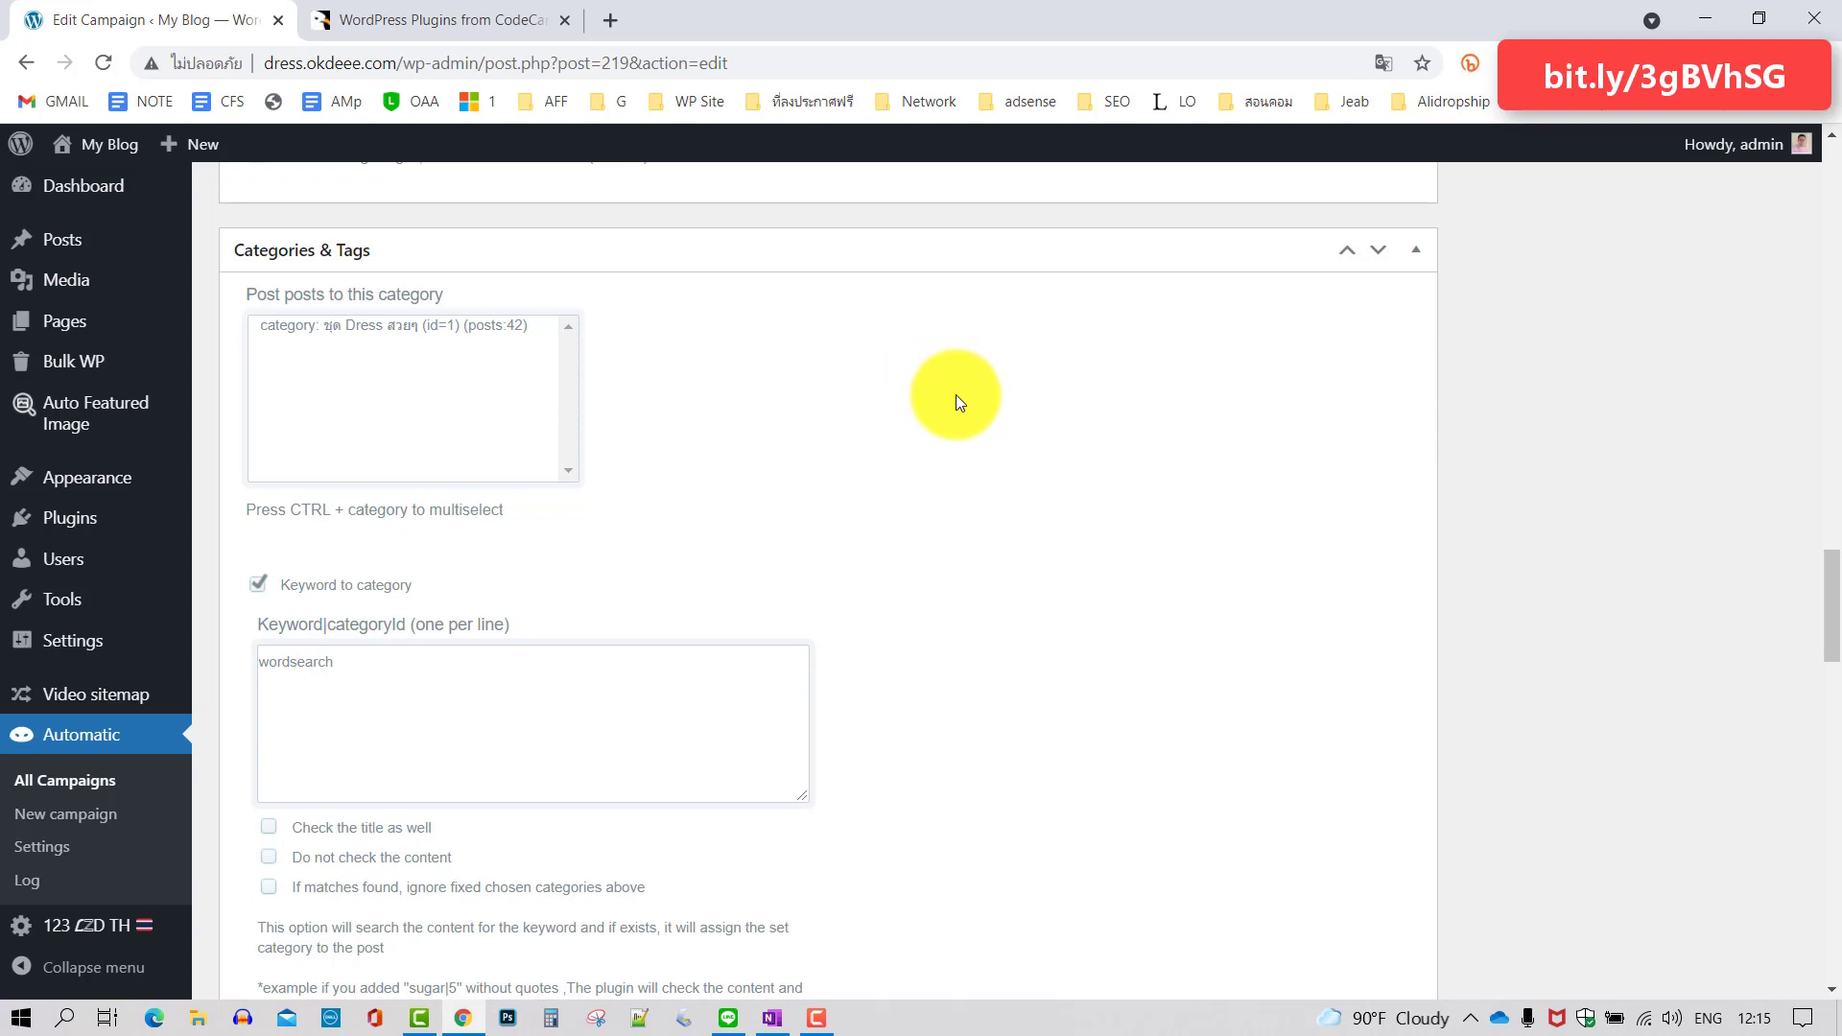
scroll(957, 395, "down", 6)
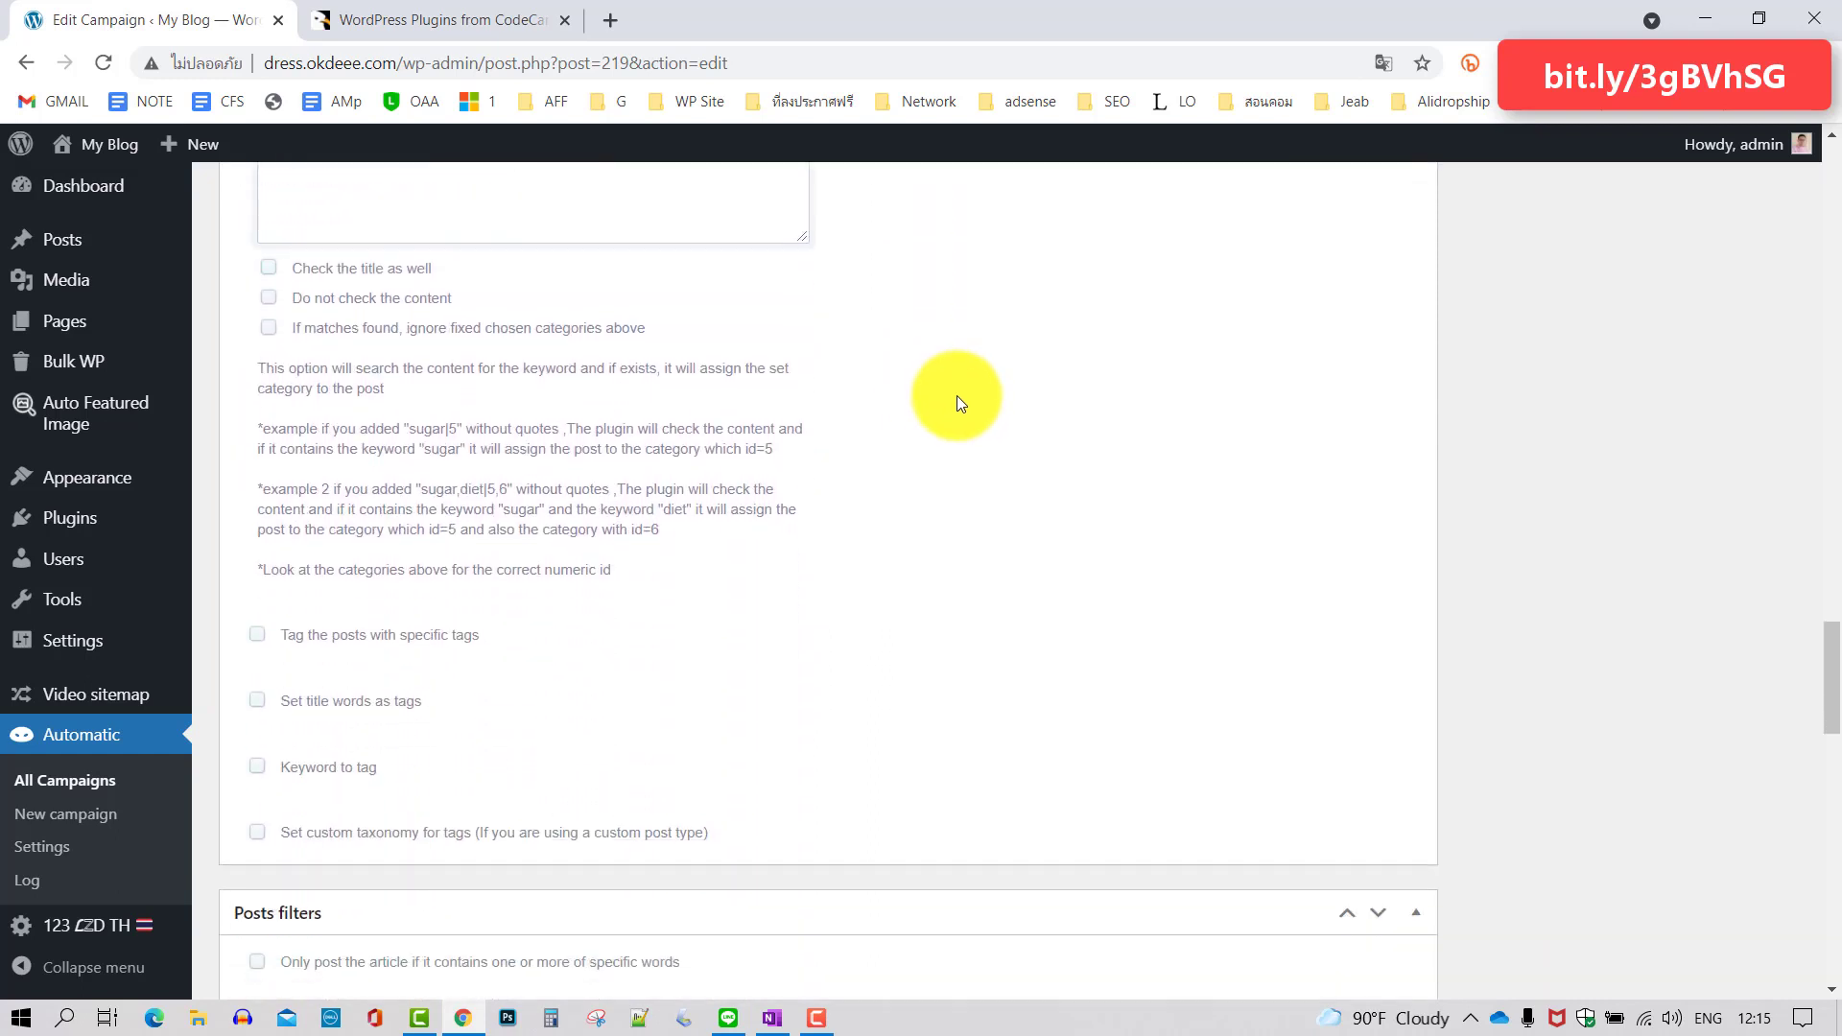
scroll(958, 395, "down", 3)
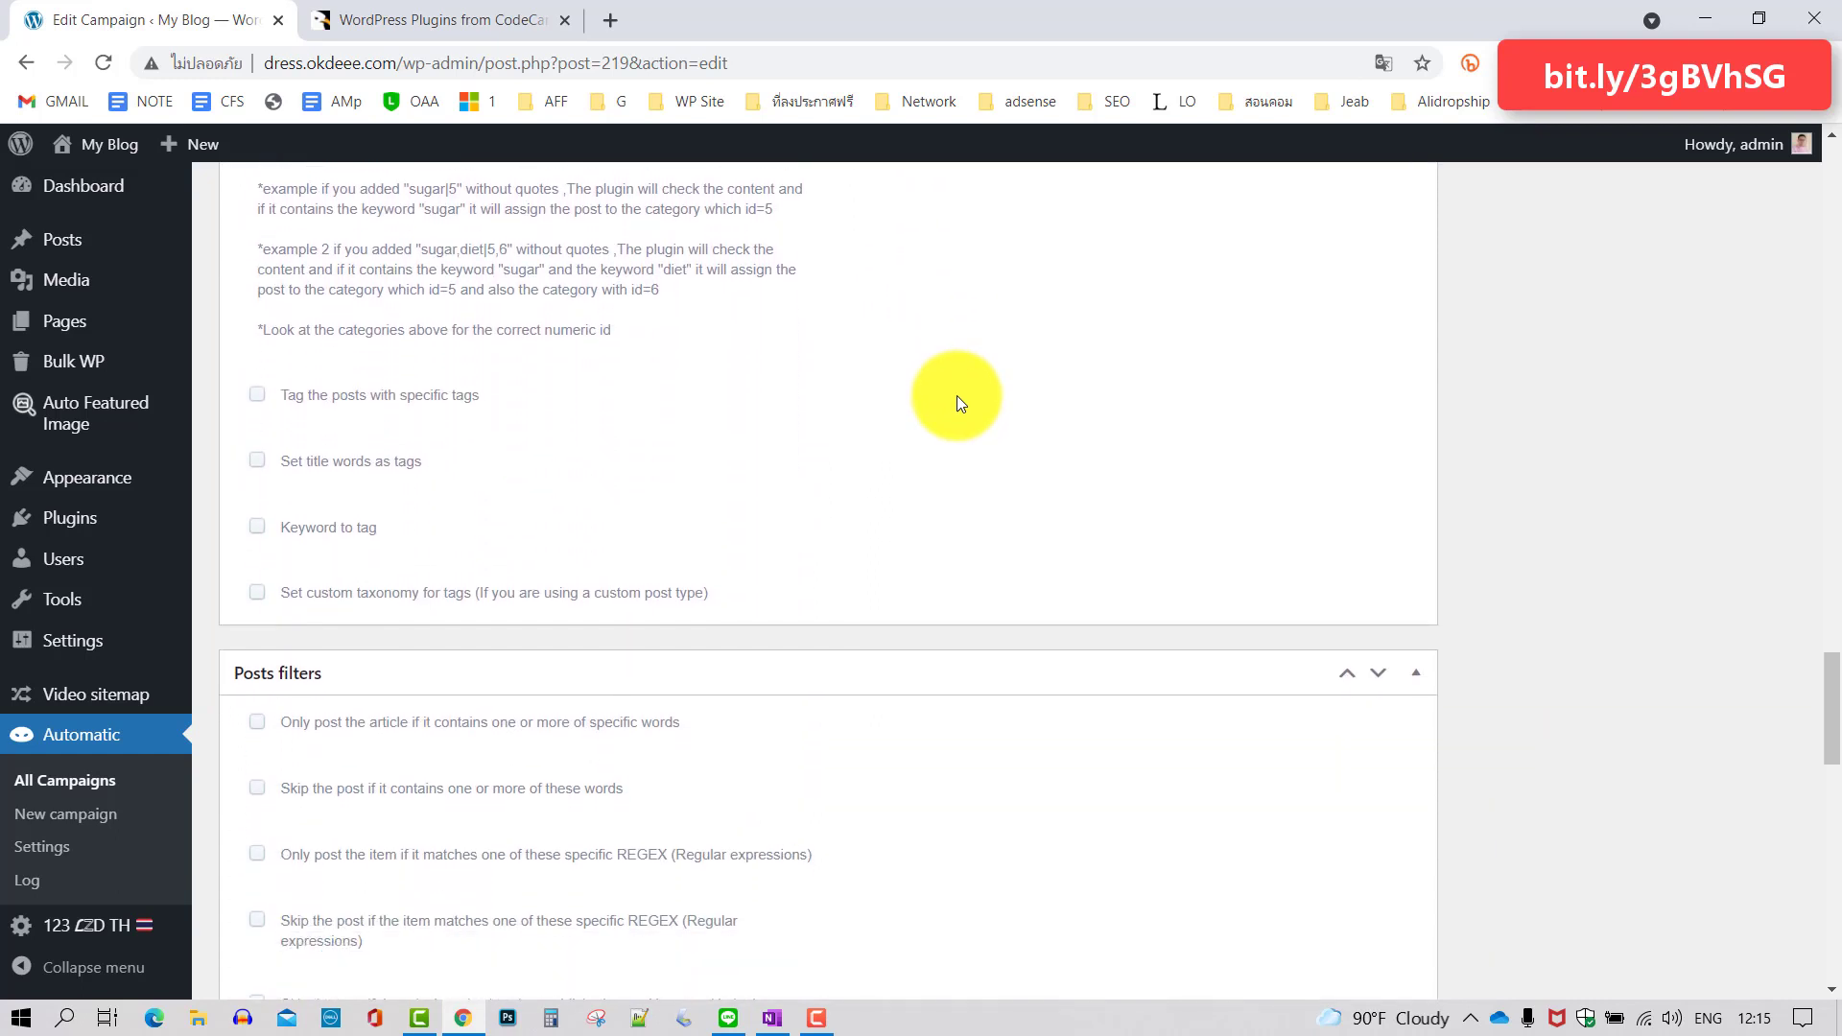
scroll(958, 395, "down", 4)
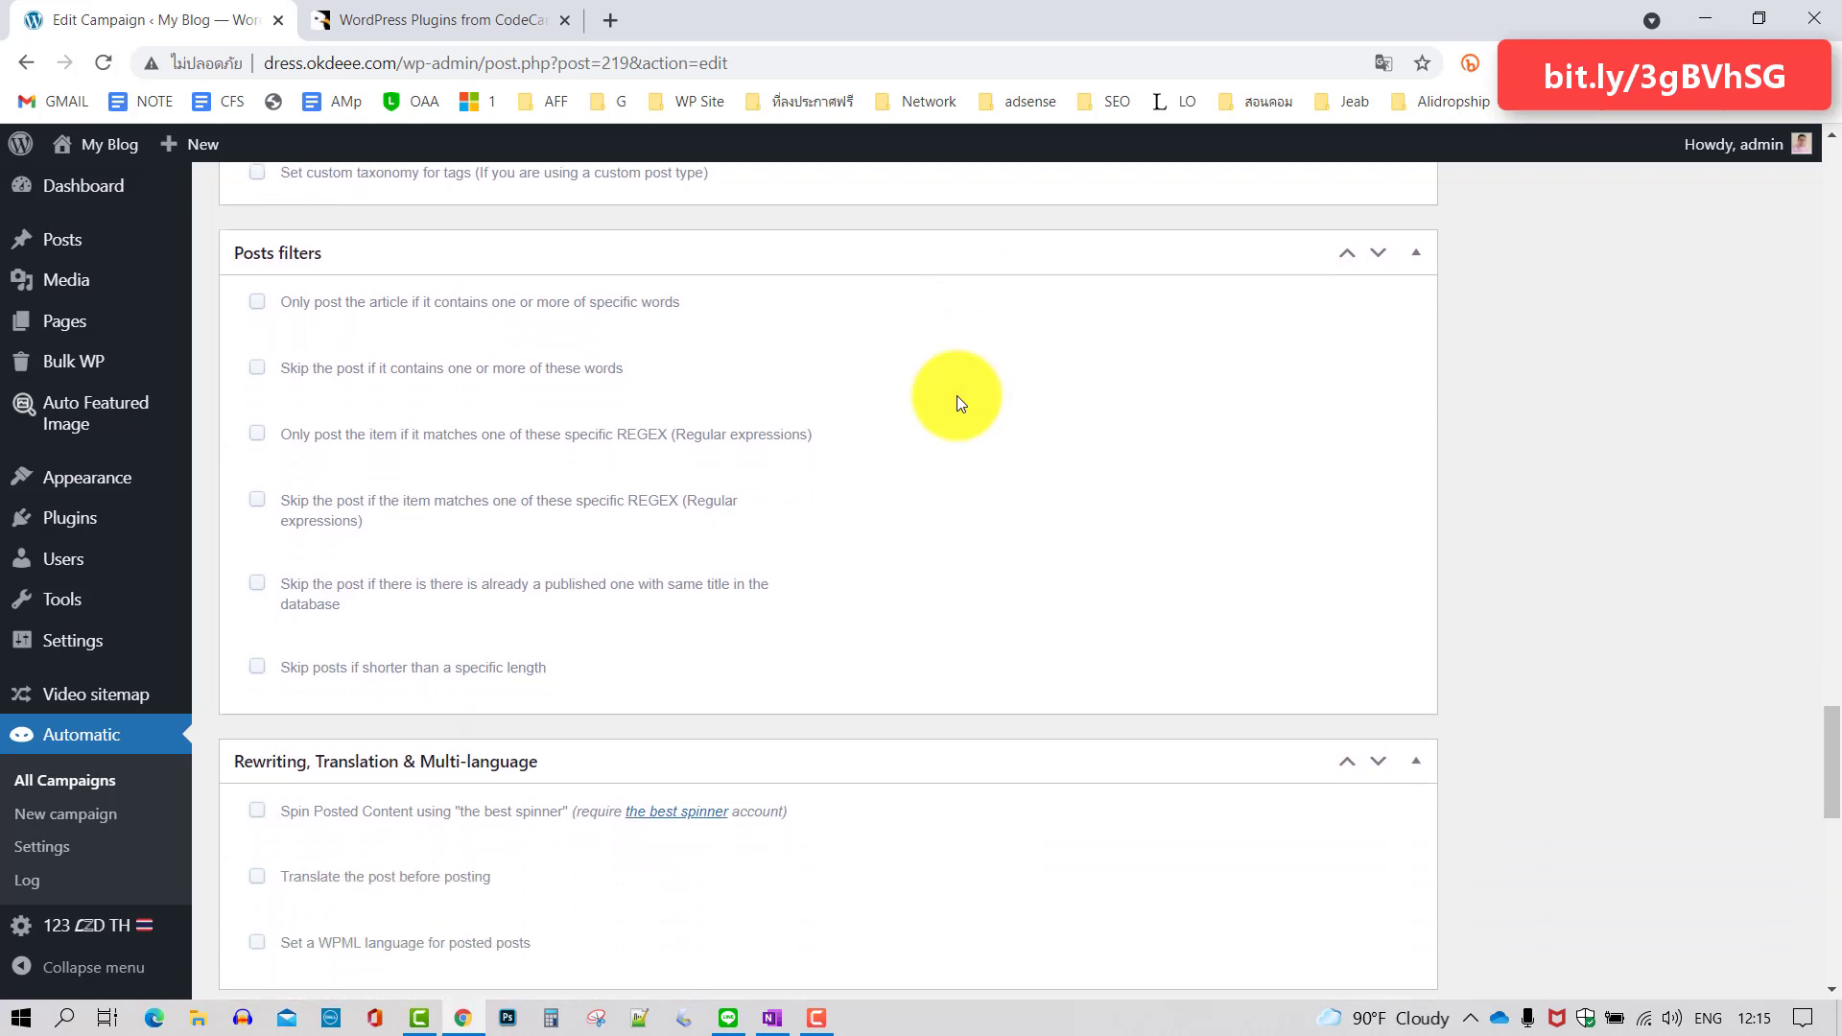
scroll(958, 395, "down", 5)
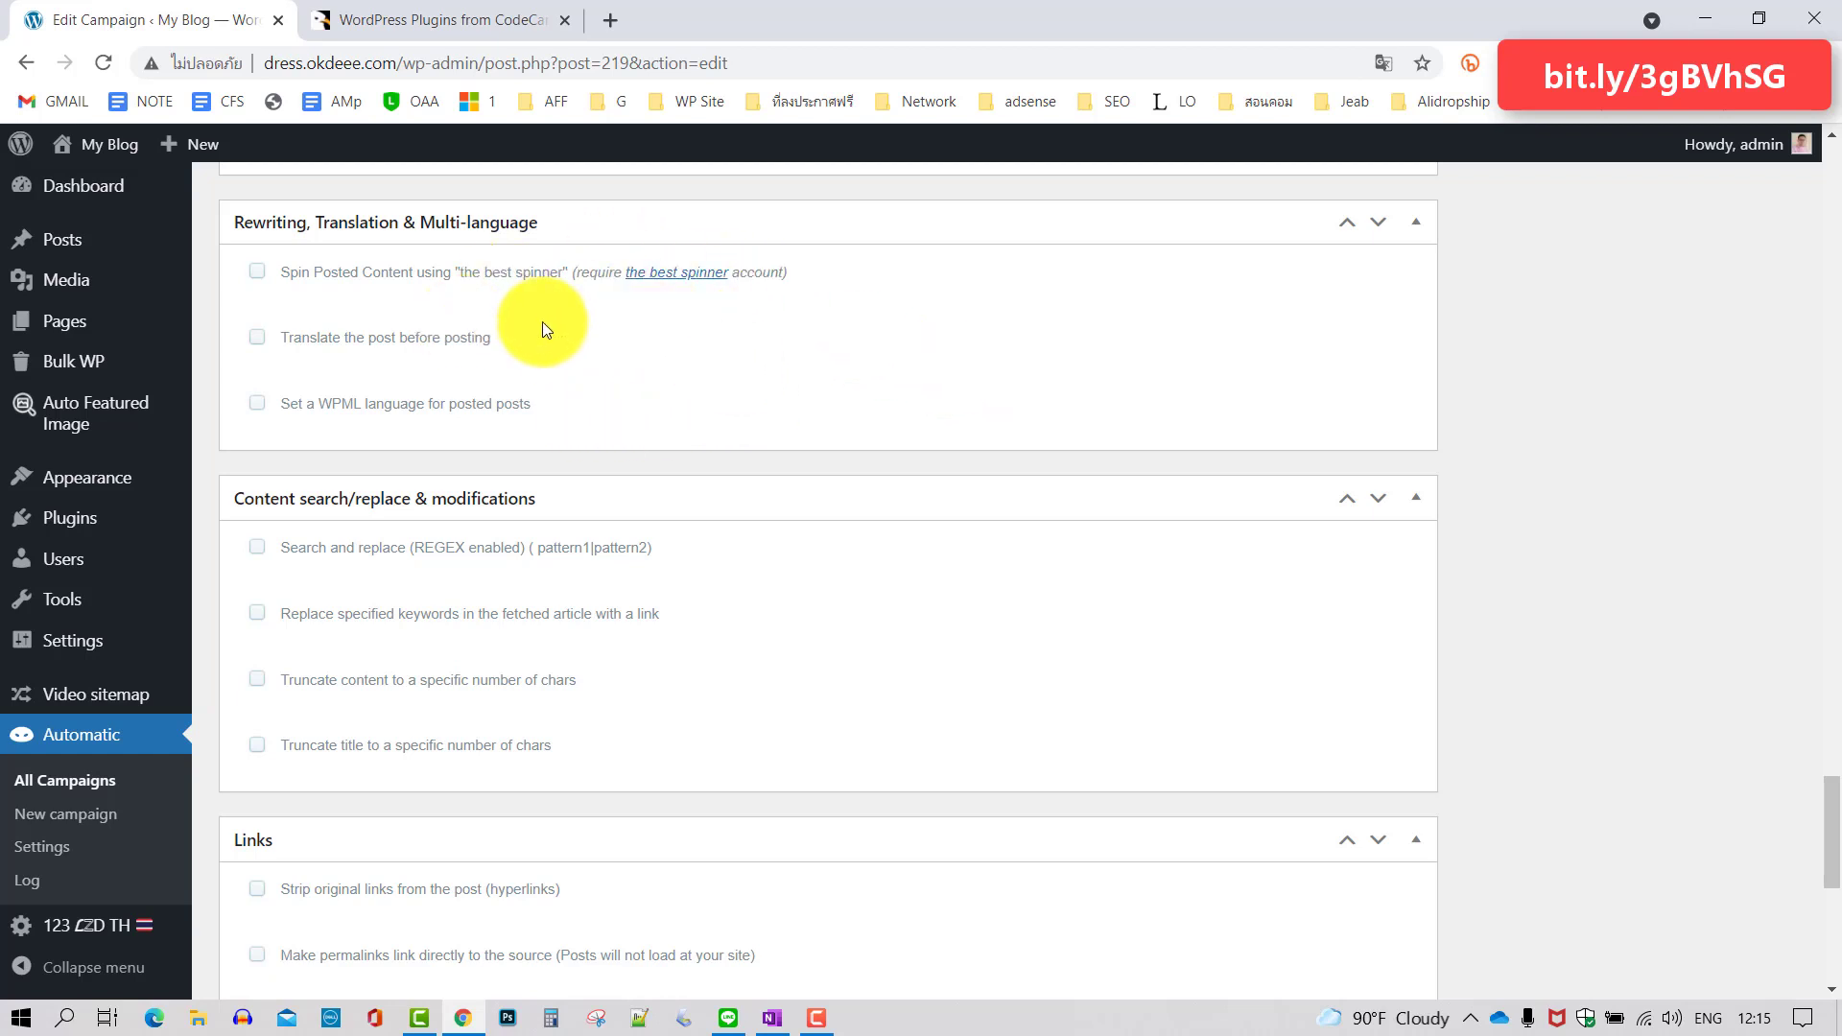
scroll(871, 370, "down", 6)
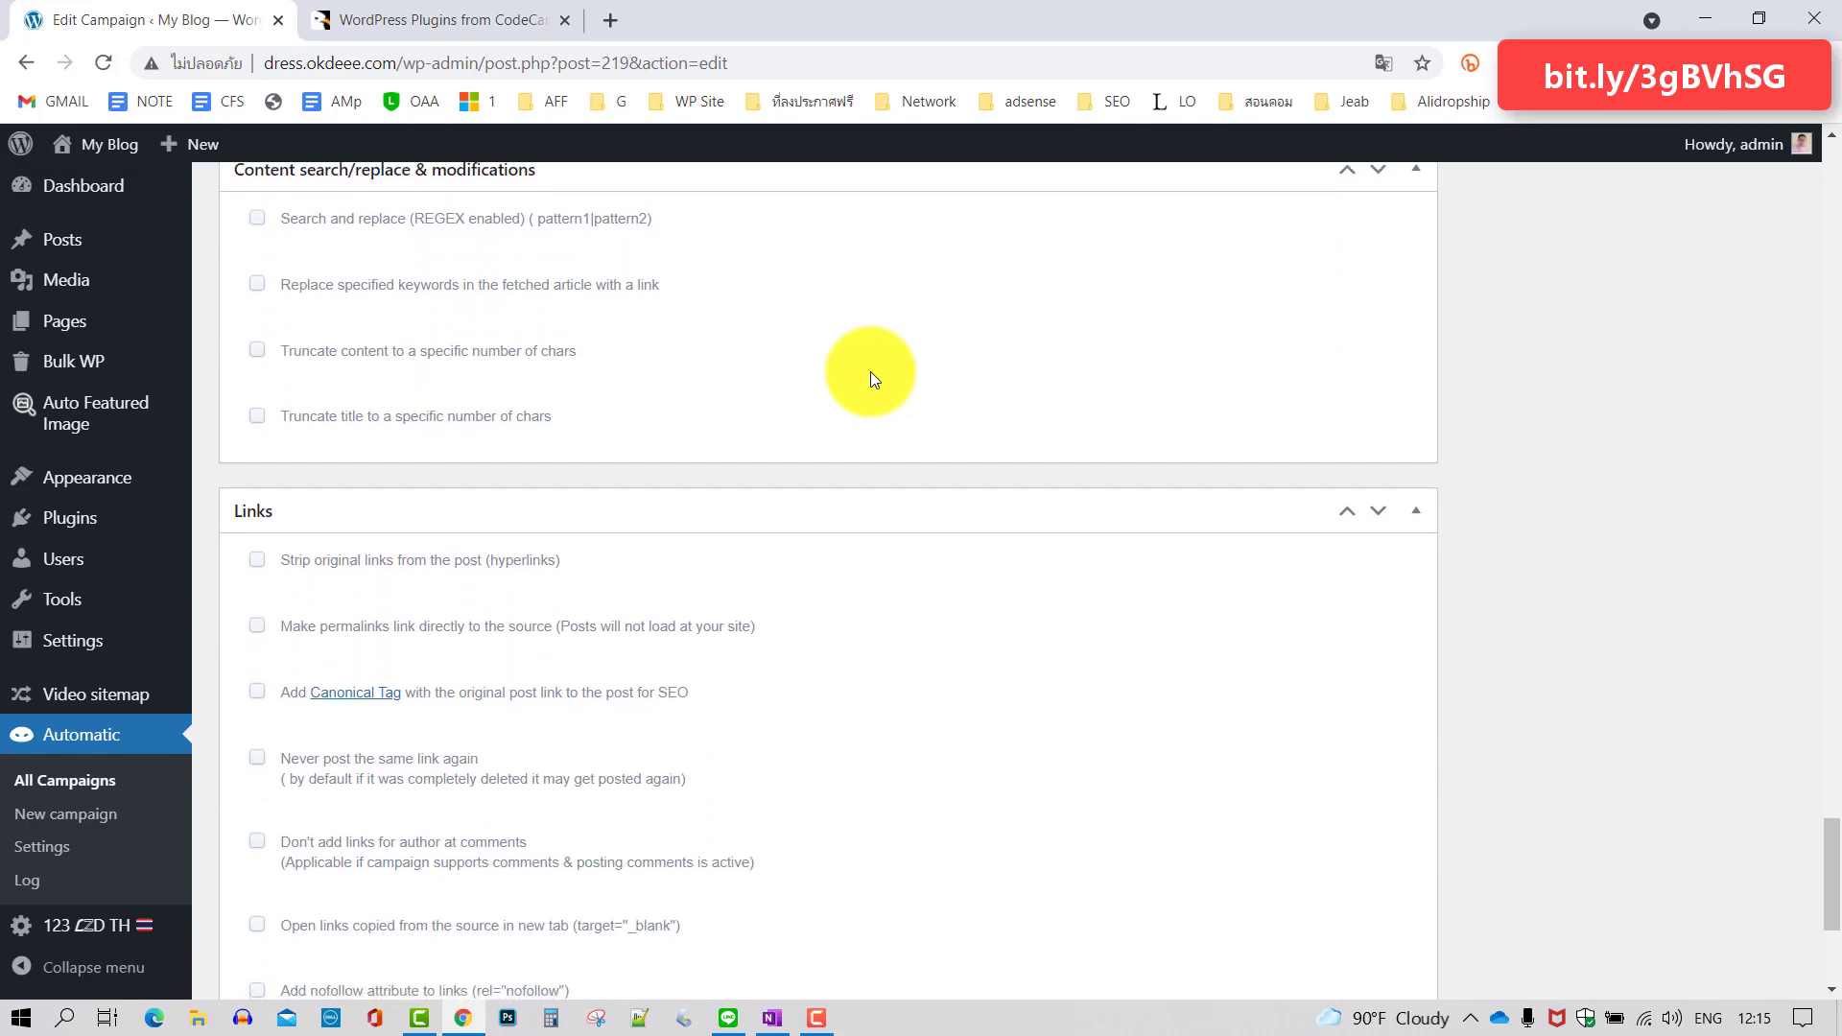
scroll(871, 379, "down", 2)
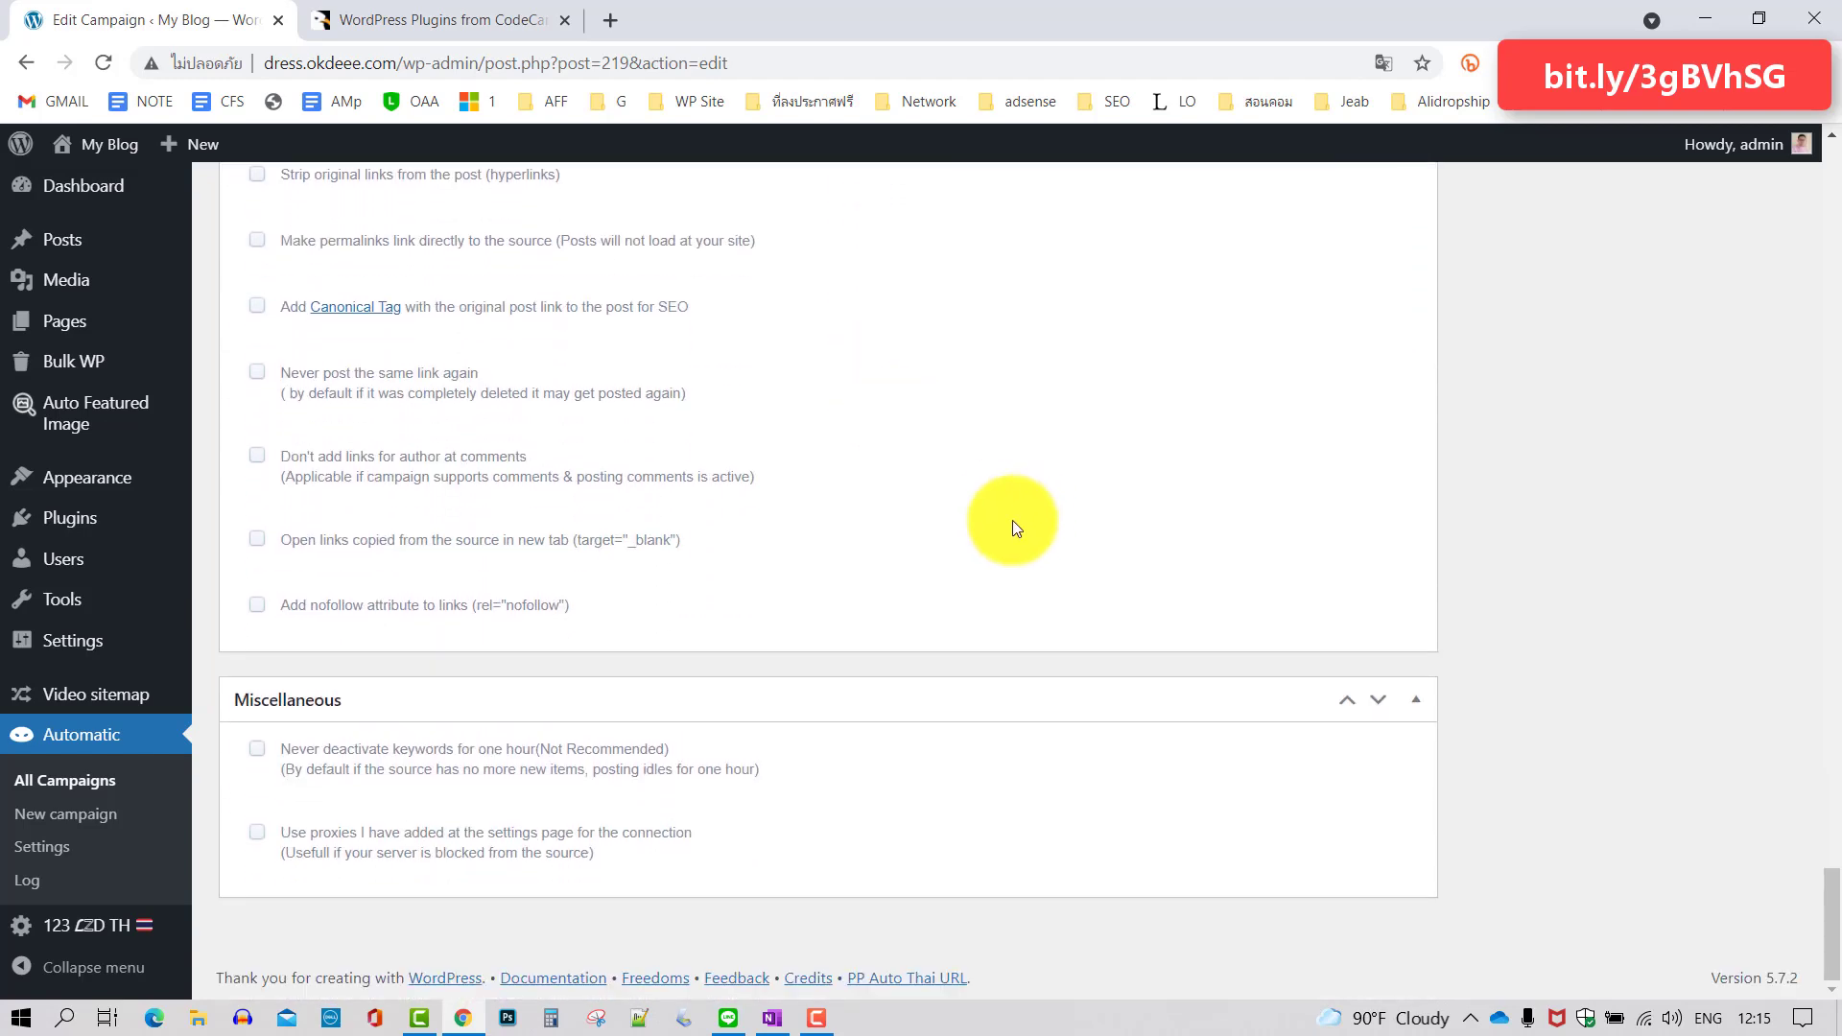
scroll(960, 537, "up", 2)
scroll(818, 589, "up", 9)
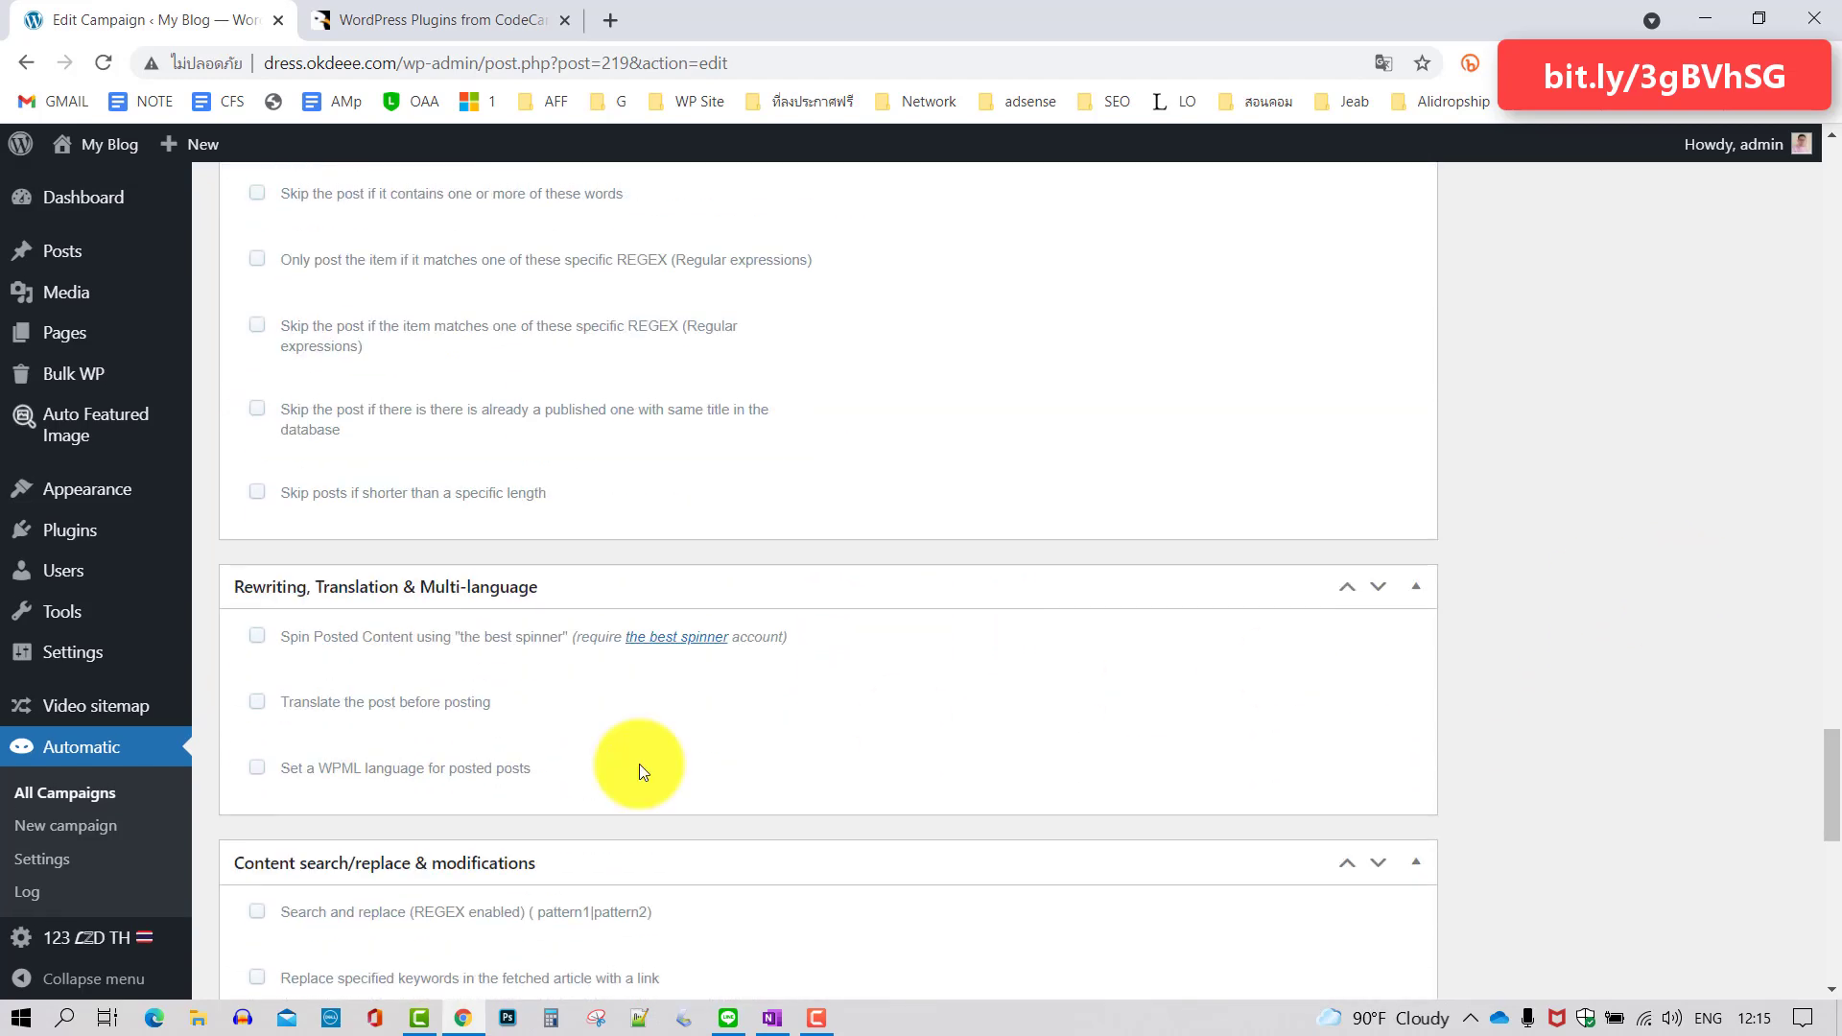
Open the Automatic plugin's general settings and review the Amazon, Search and Replace, Clickbank, Ezinearticles and ads sections
left_click(58, 864)
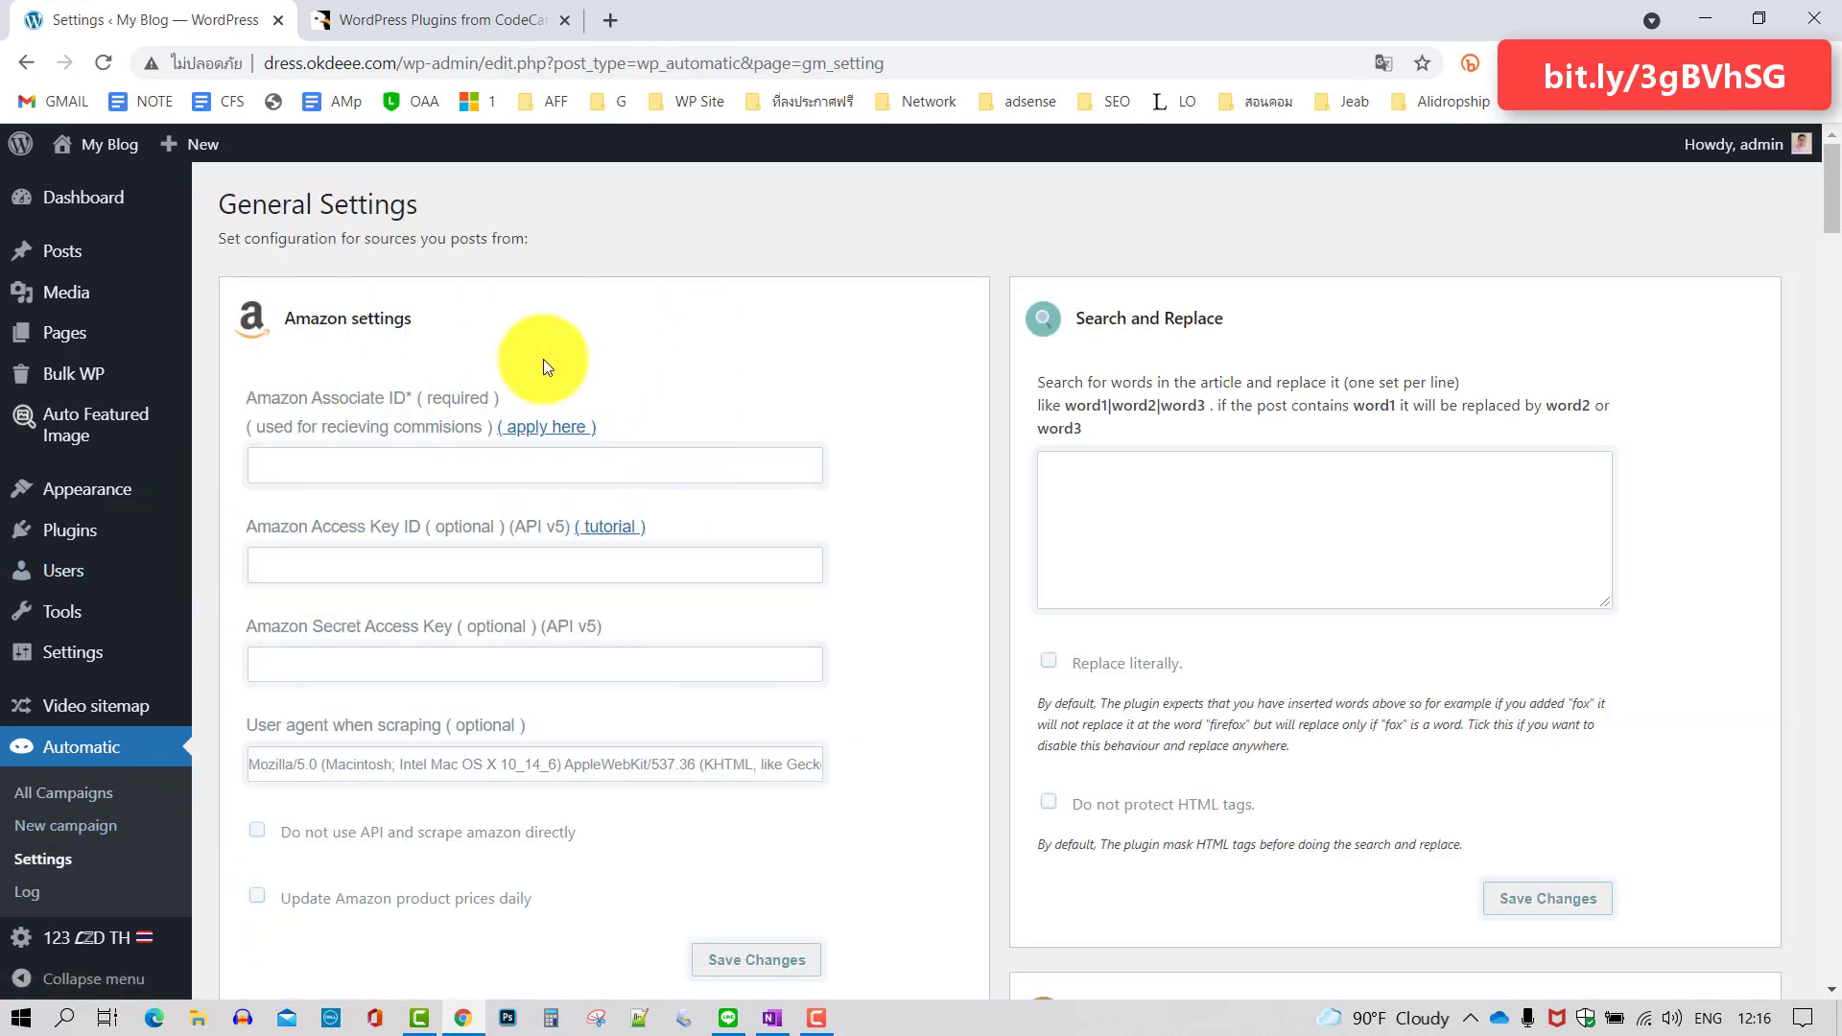
scroll(766, 345, "down", 1)
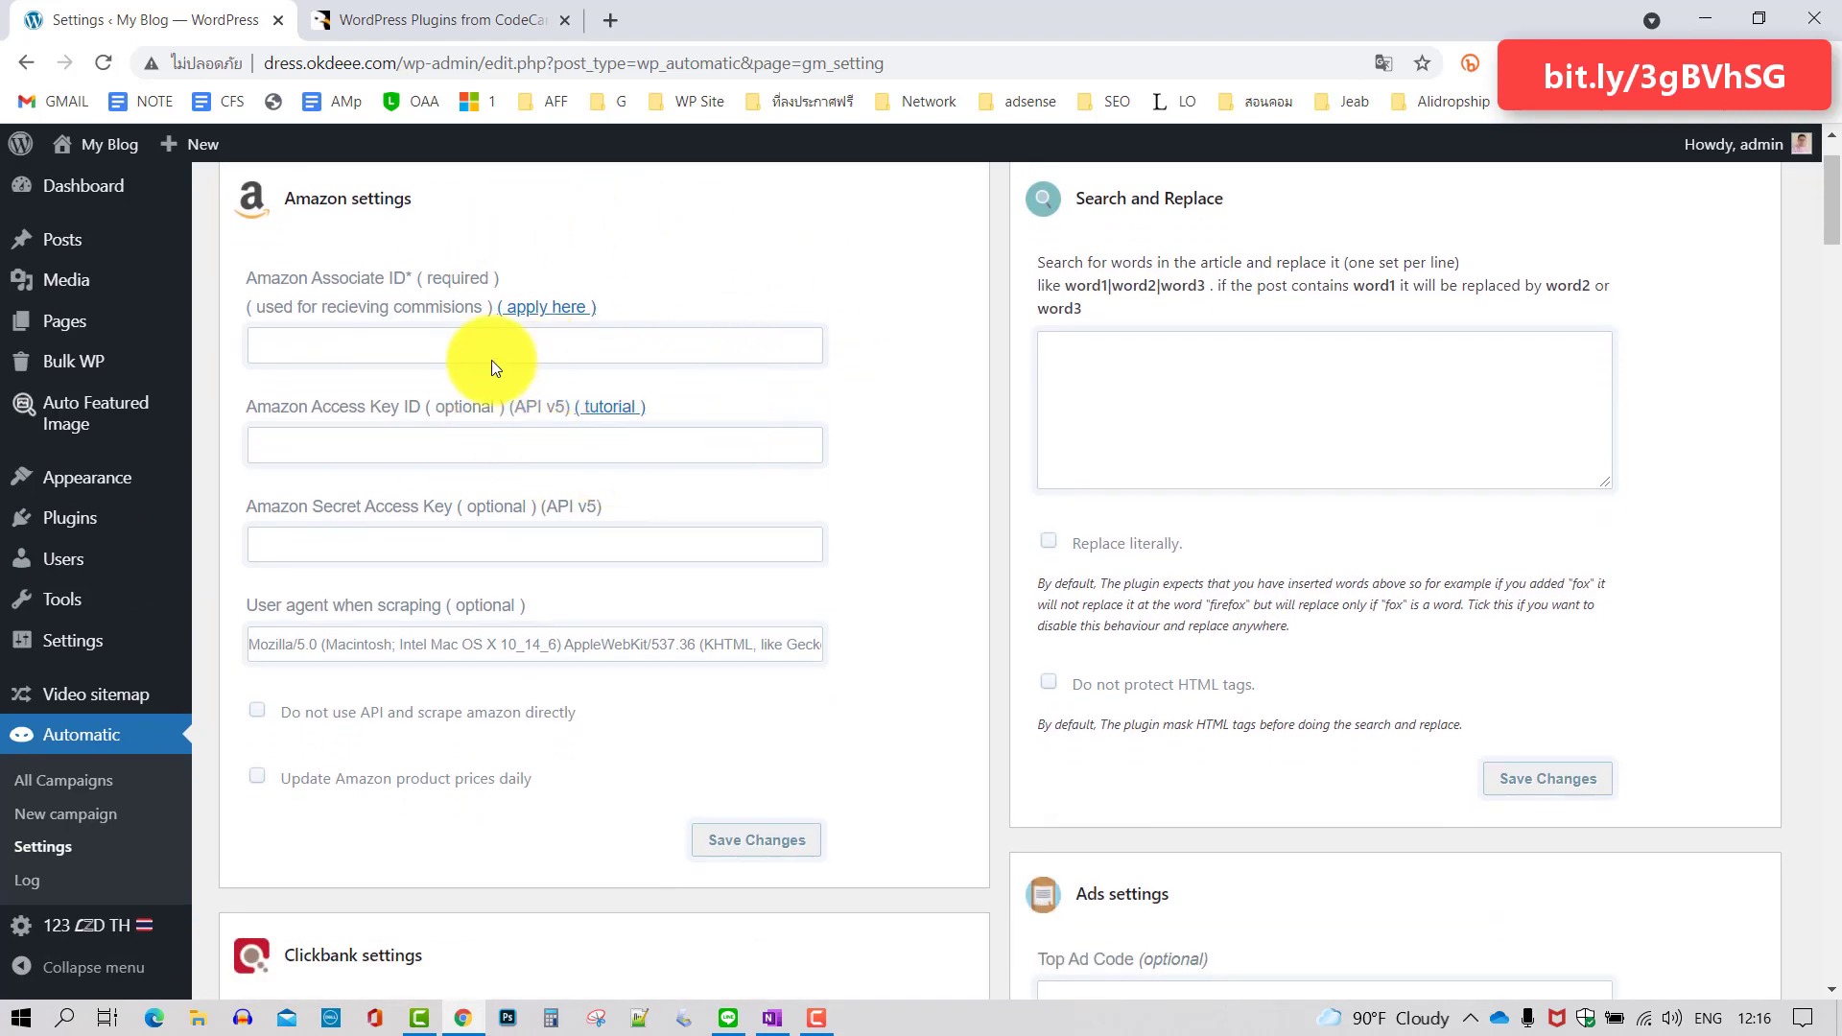
scroll(658, 502, "down", 2)
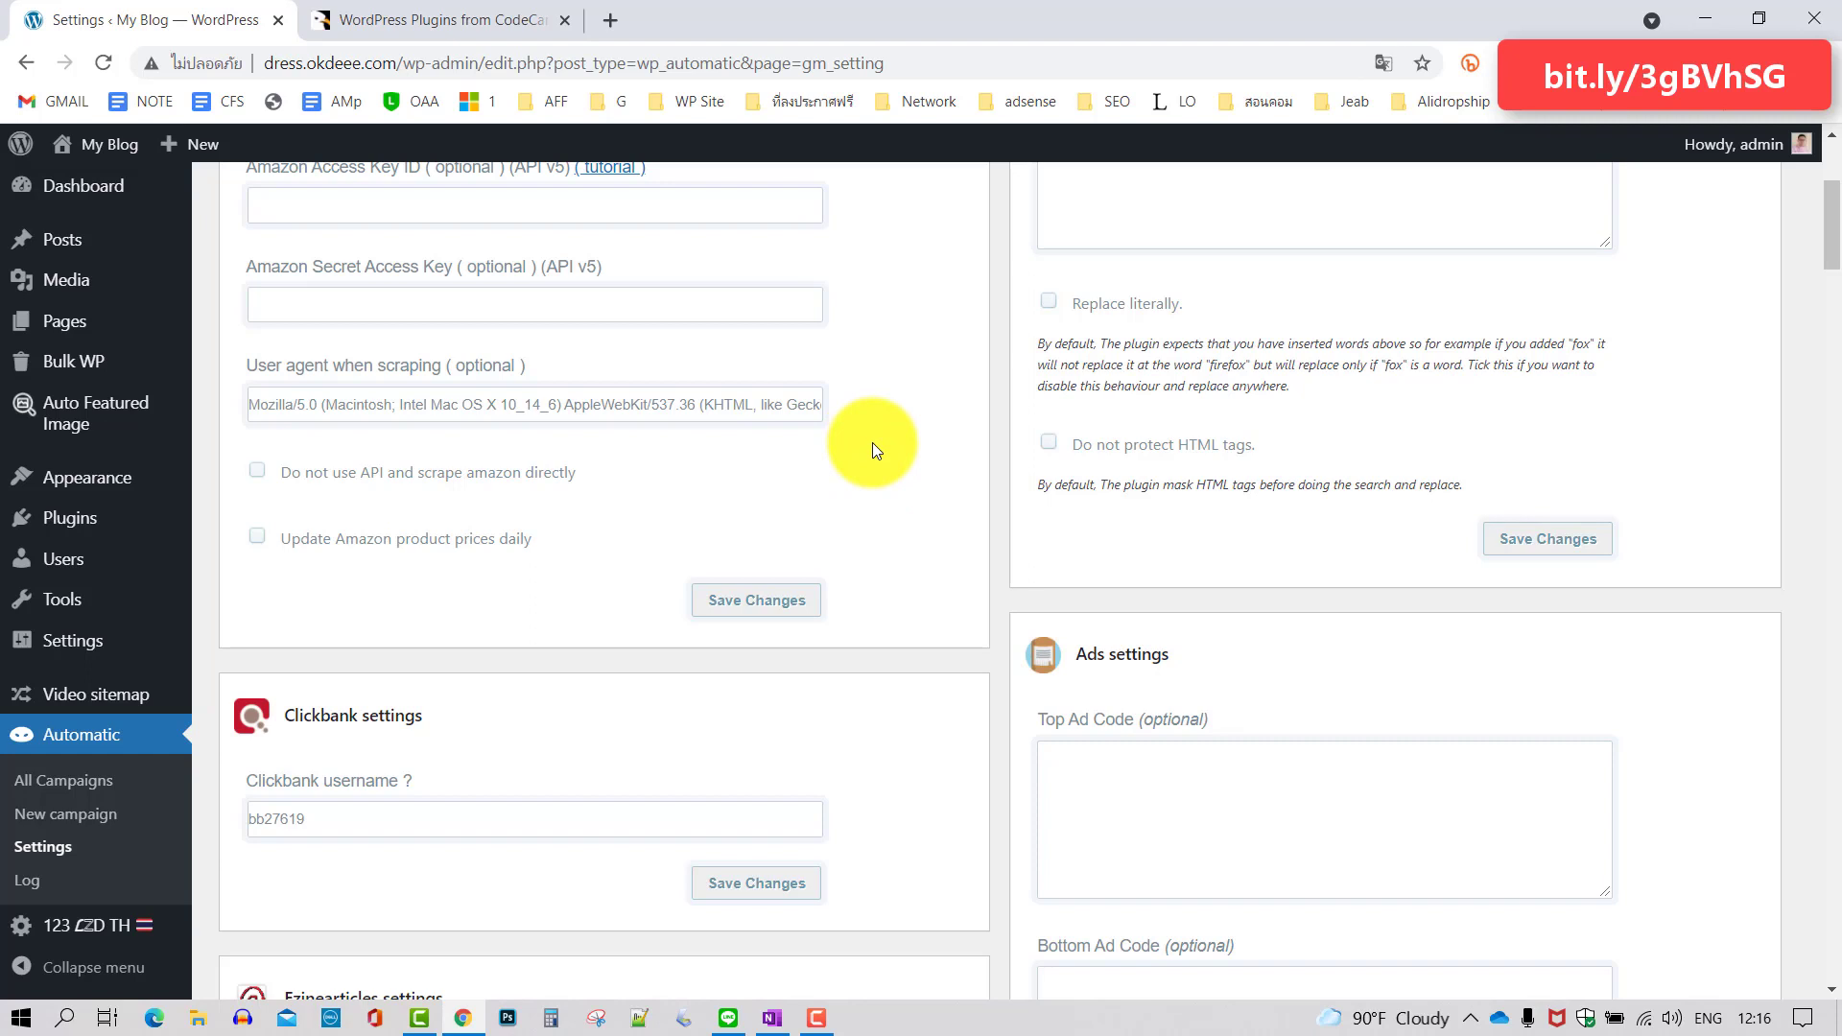
scroll(873, 446, "down", 1)
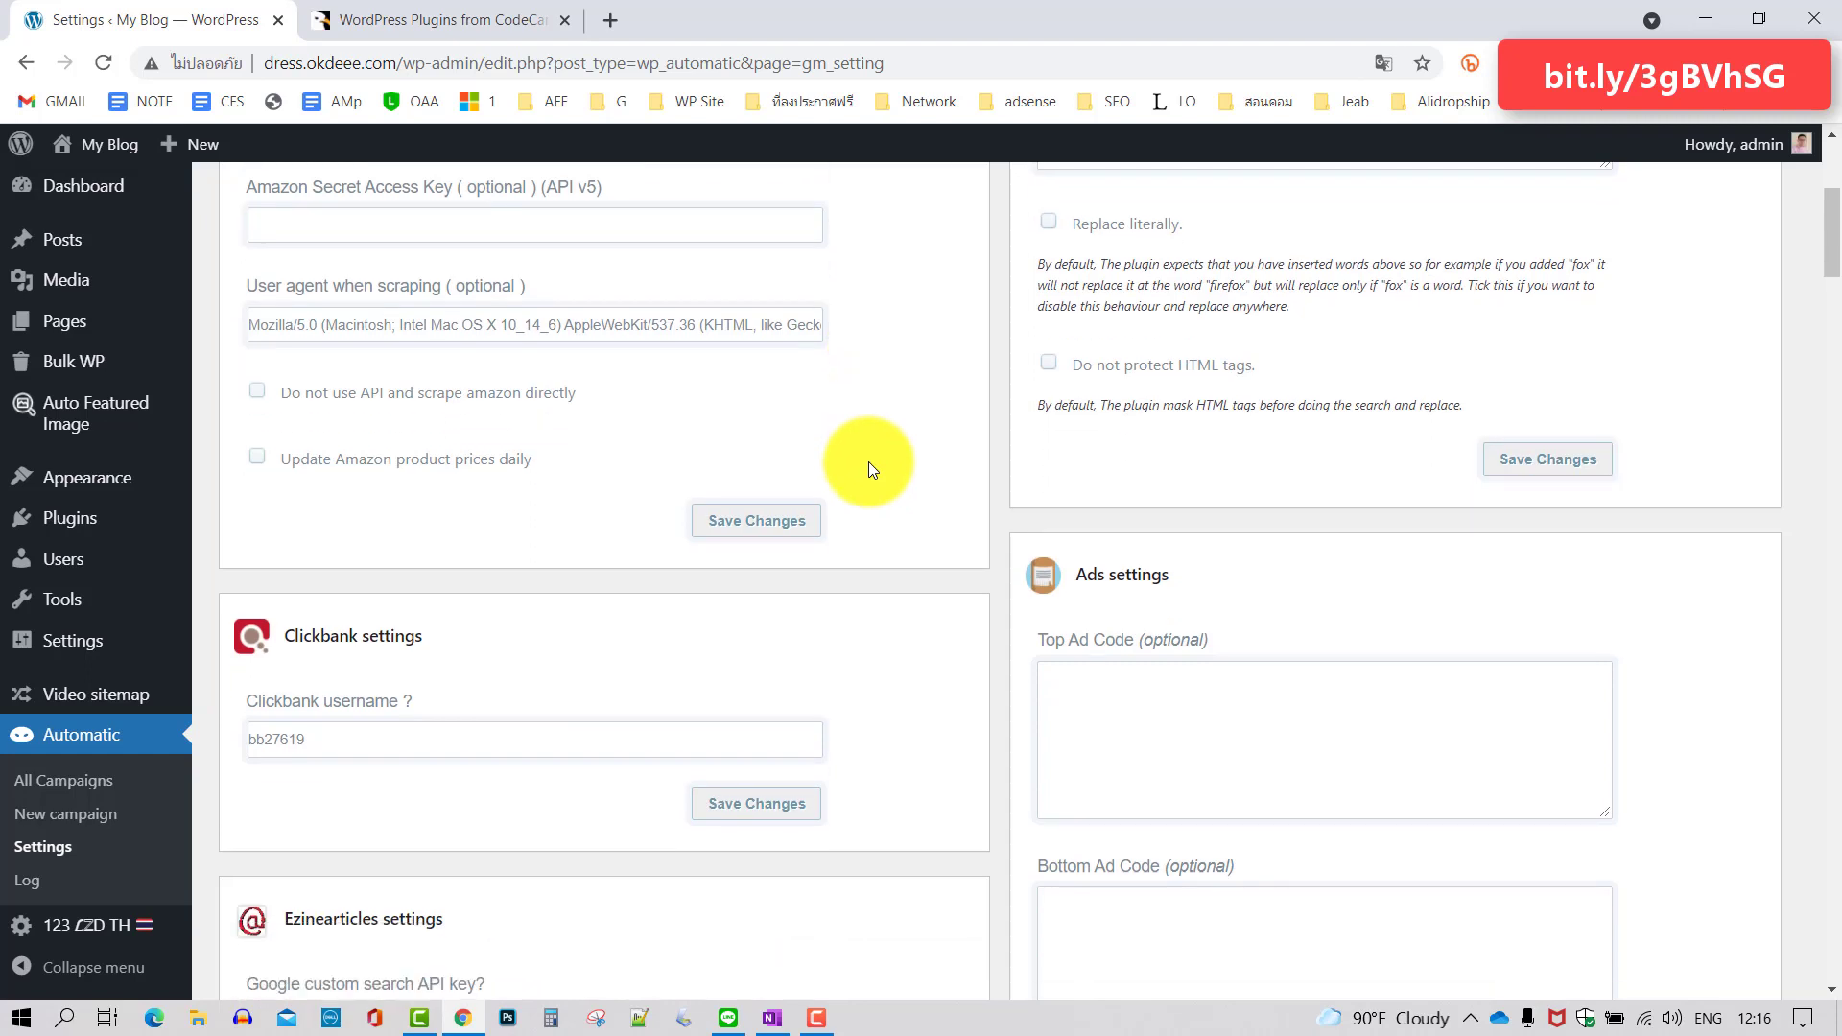
scroll(868, 462, "down", 3)
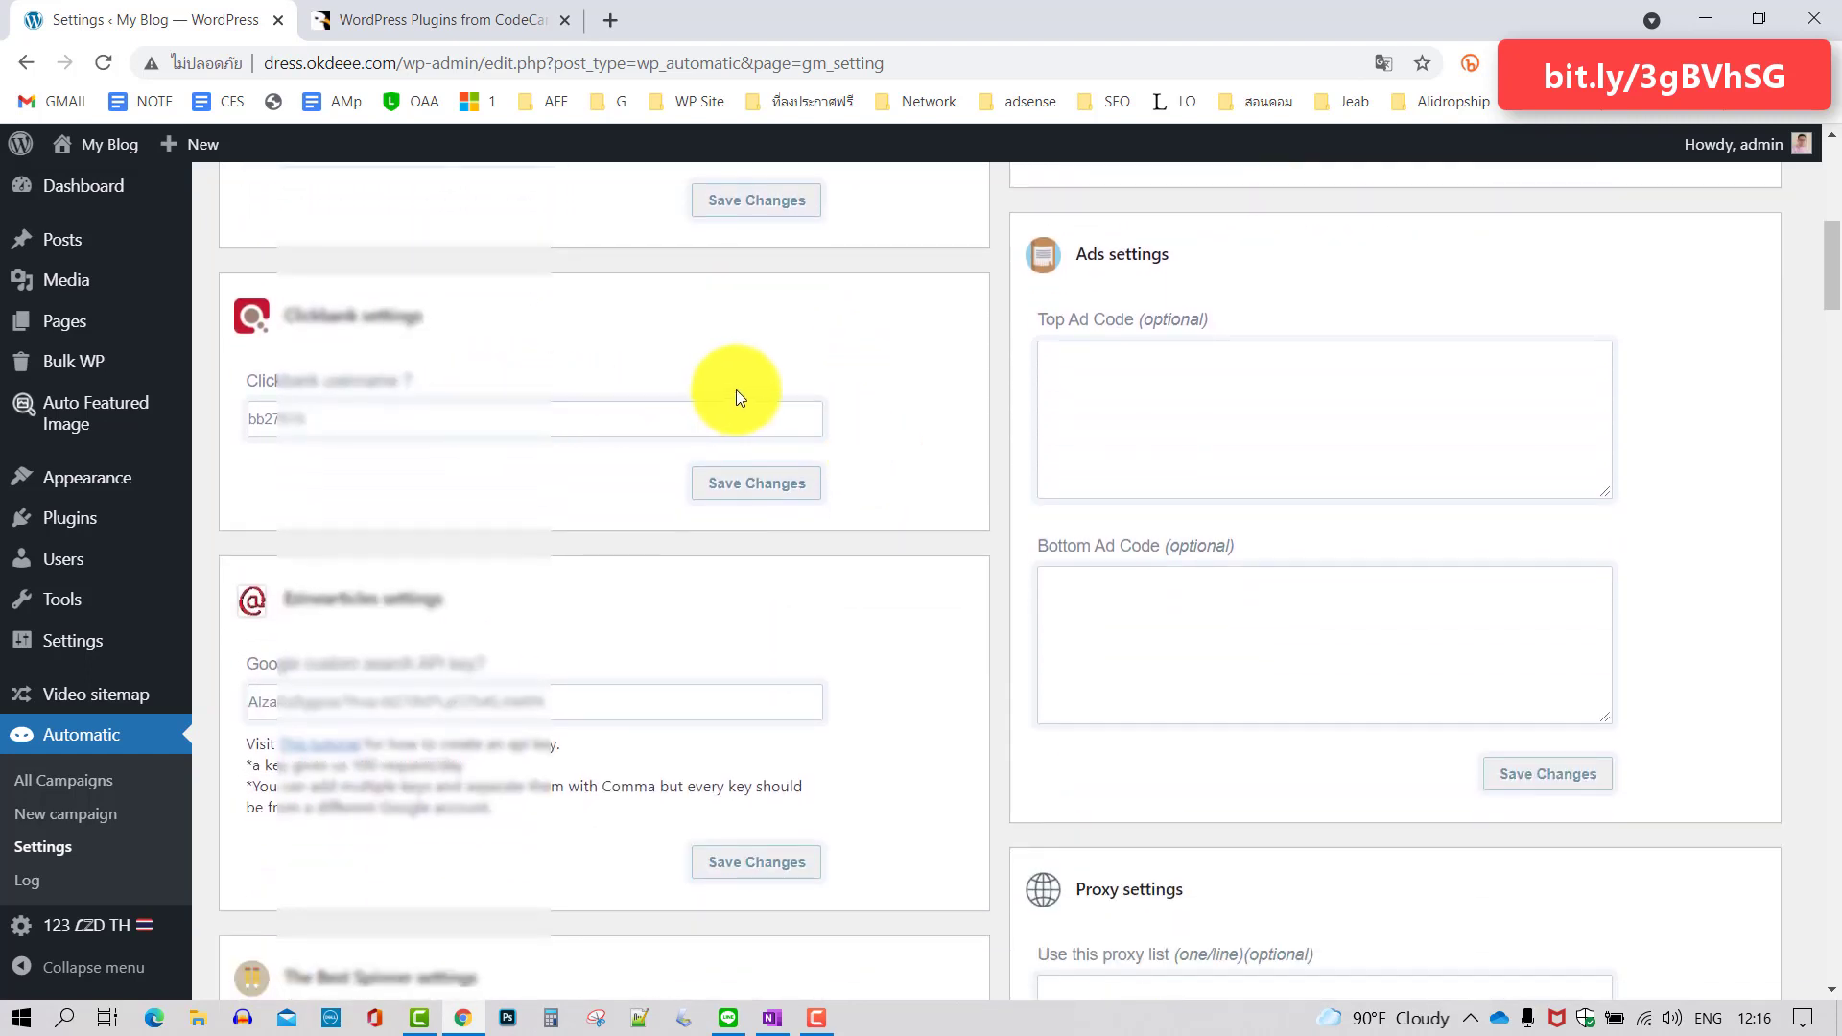
scroll(804, 394, "down", 6)
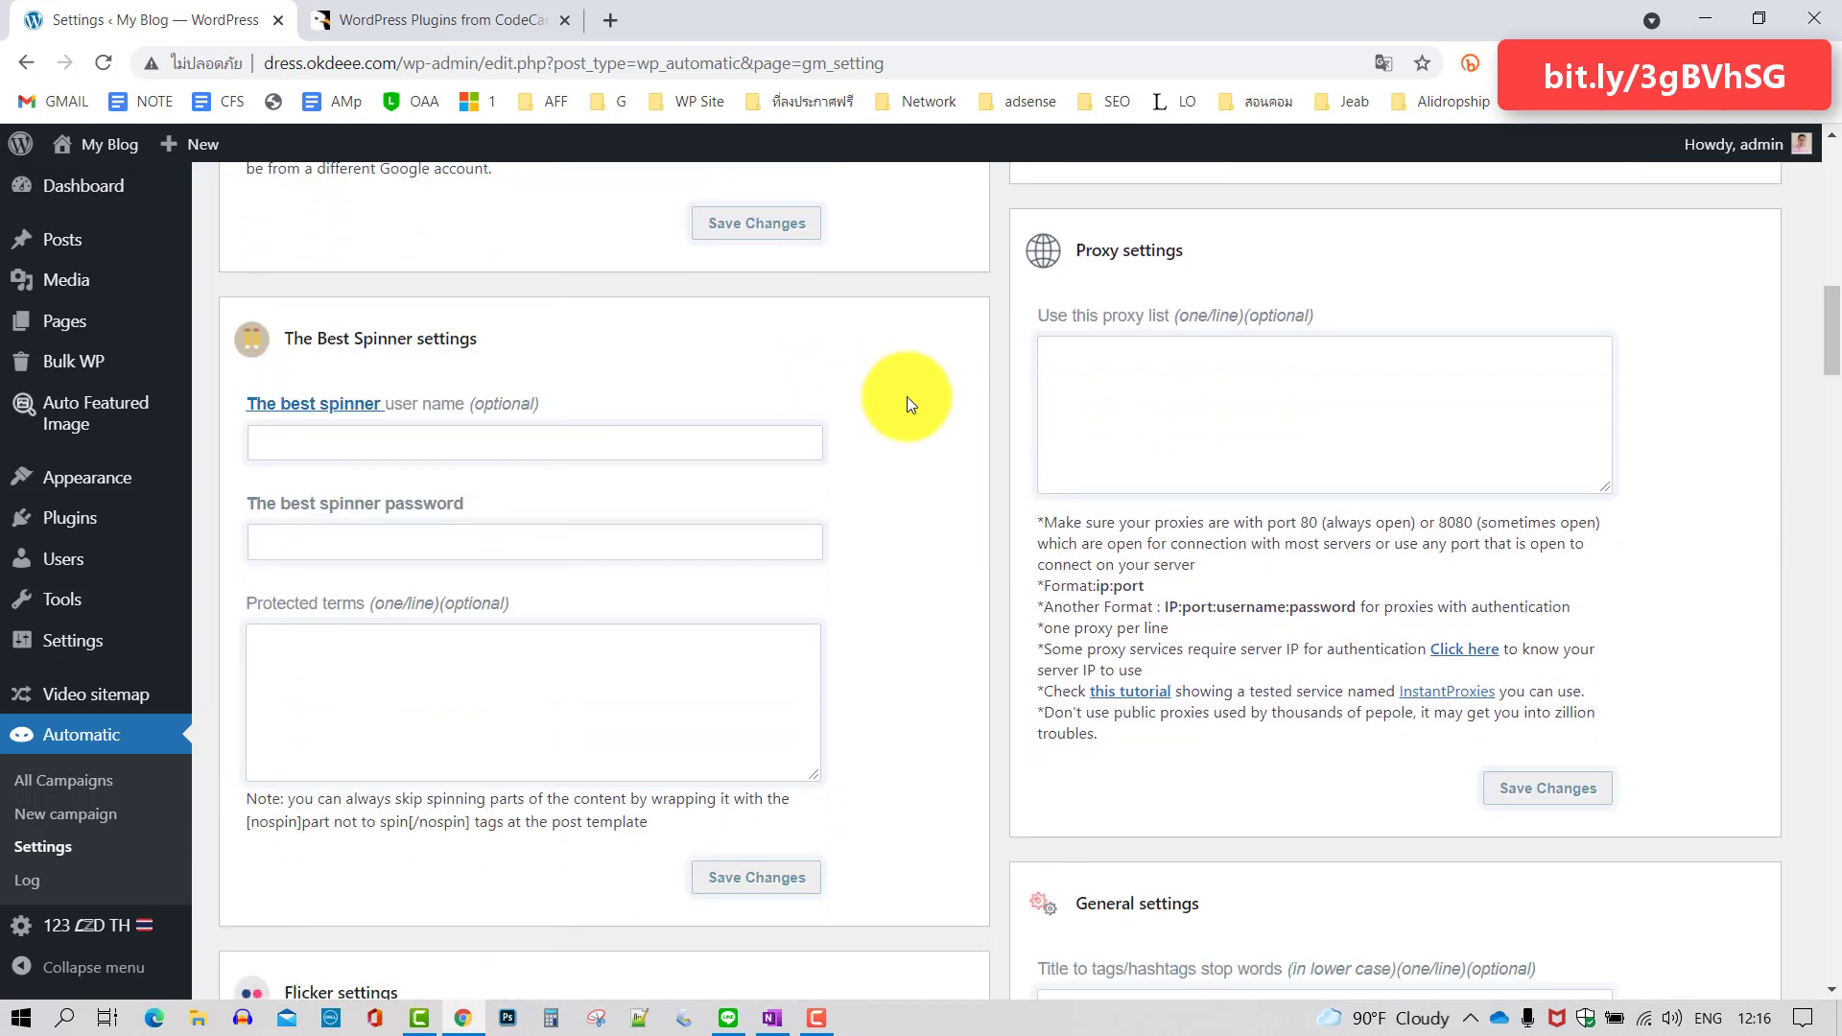
Review the Best Spinner, proxy, Flicker, eBay and Instagram settings along with the general stop-word and banned-word options
scroll(907, 395, "down", 1)
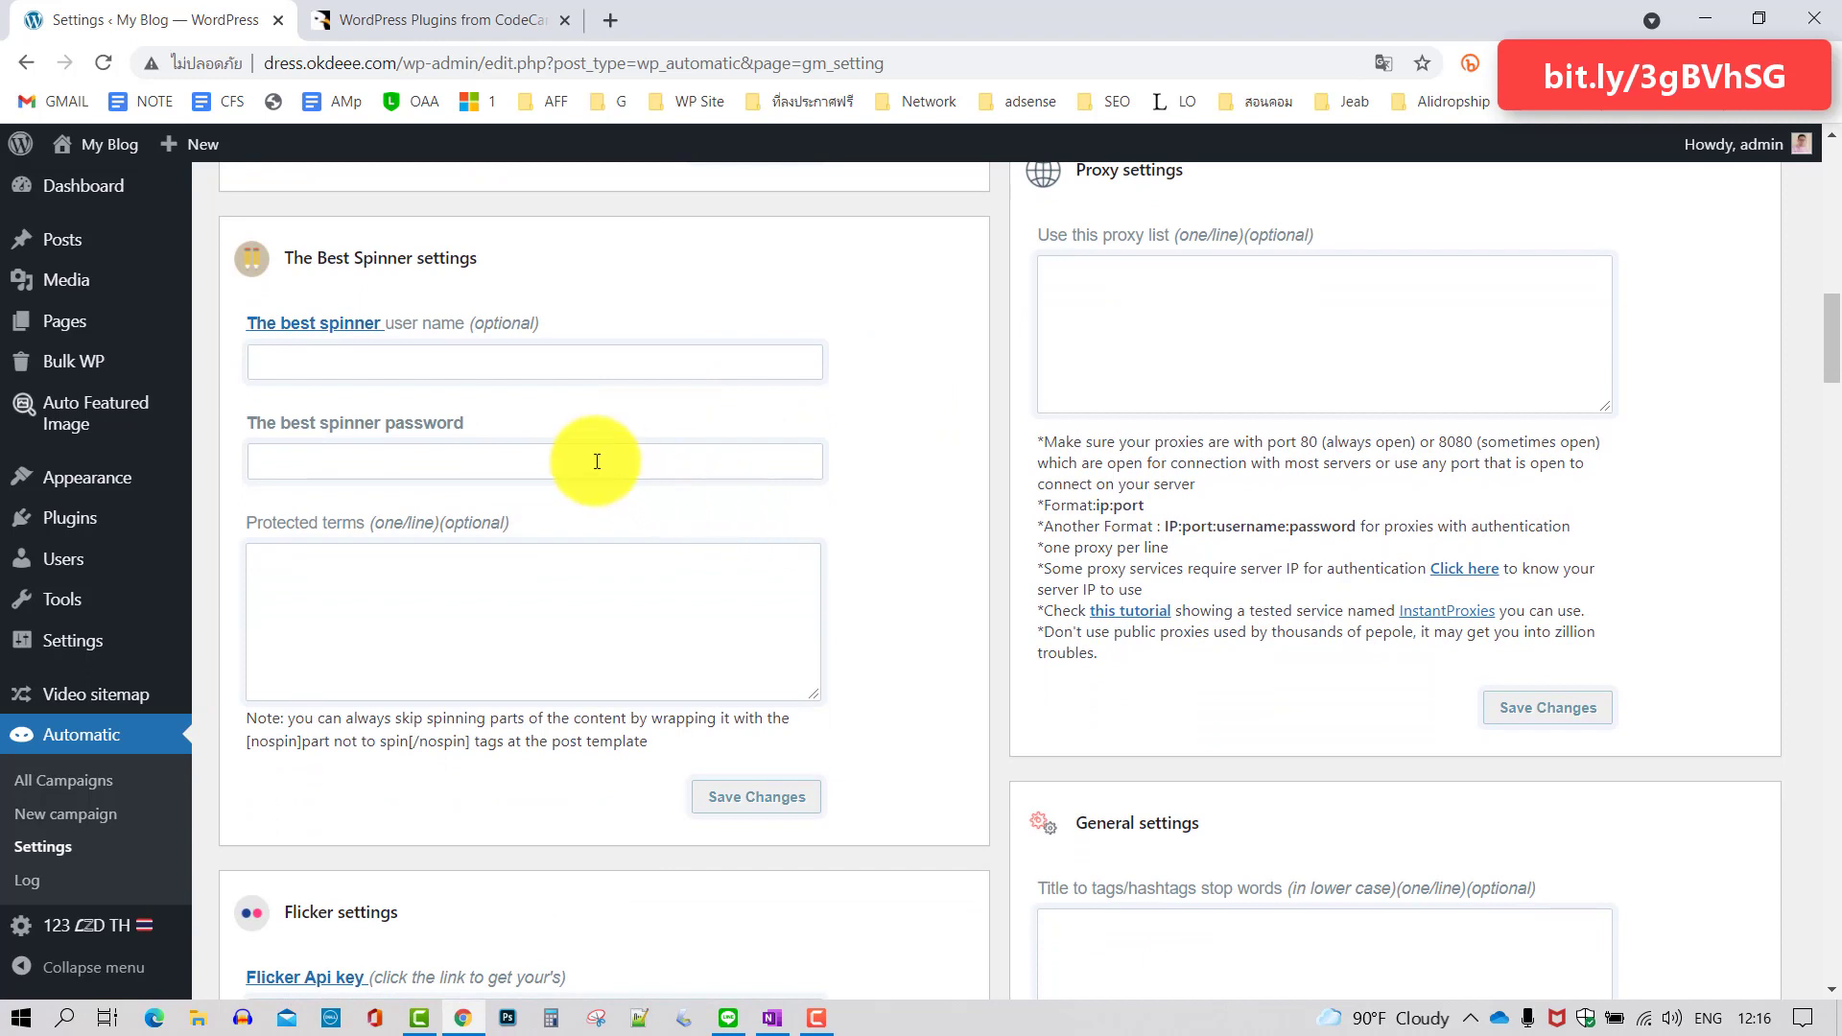
scroll(557, 557, "down", 3)
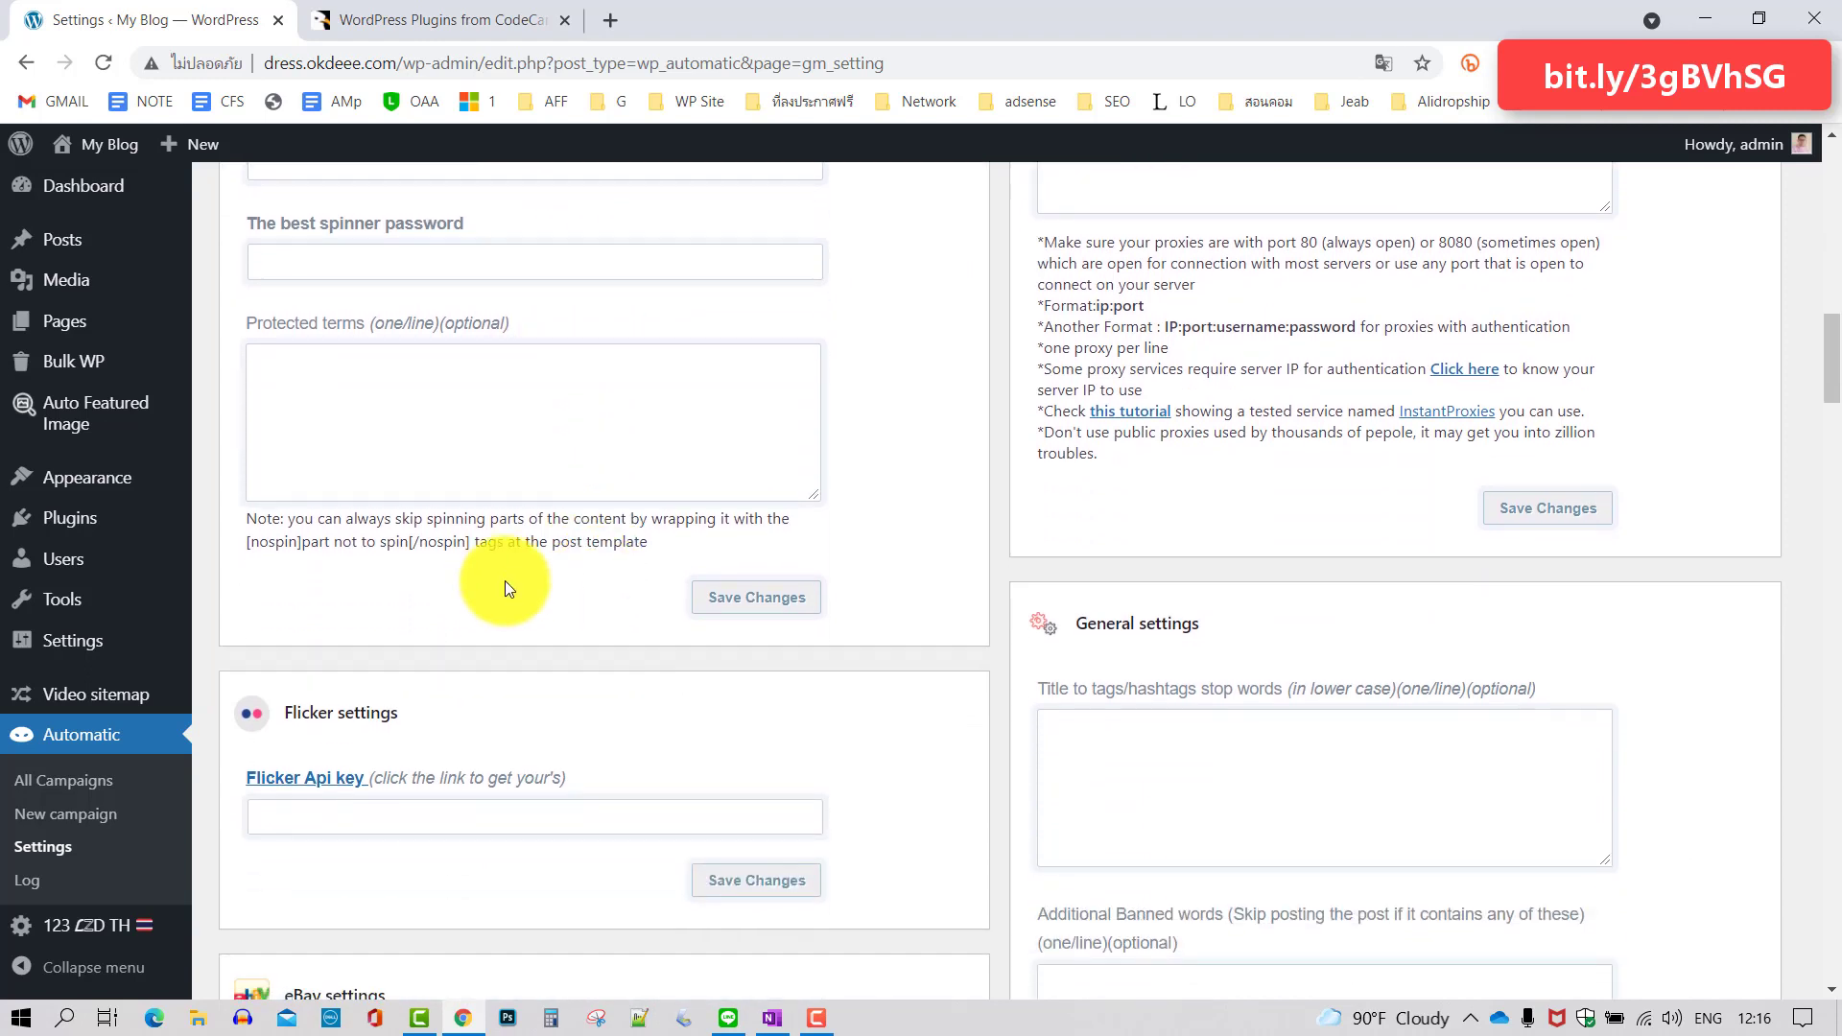
scroll(505, 579, "down", 3)
scroll(892, 561, "down", 3)
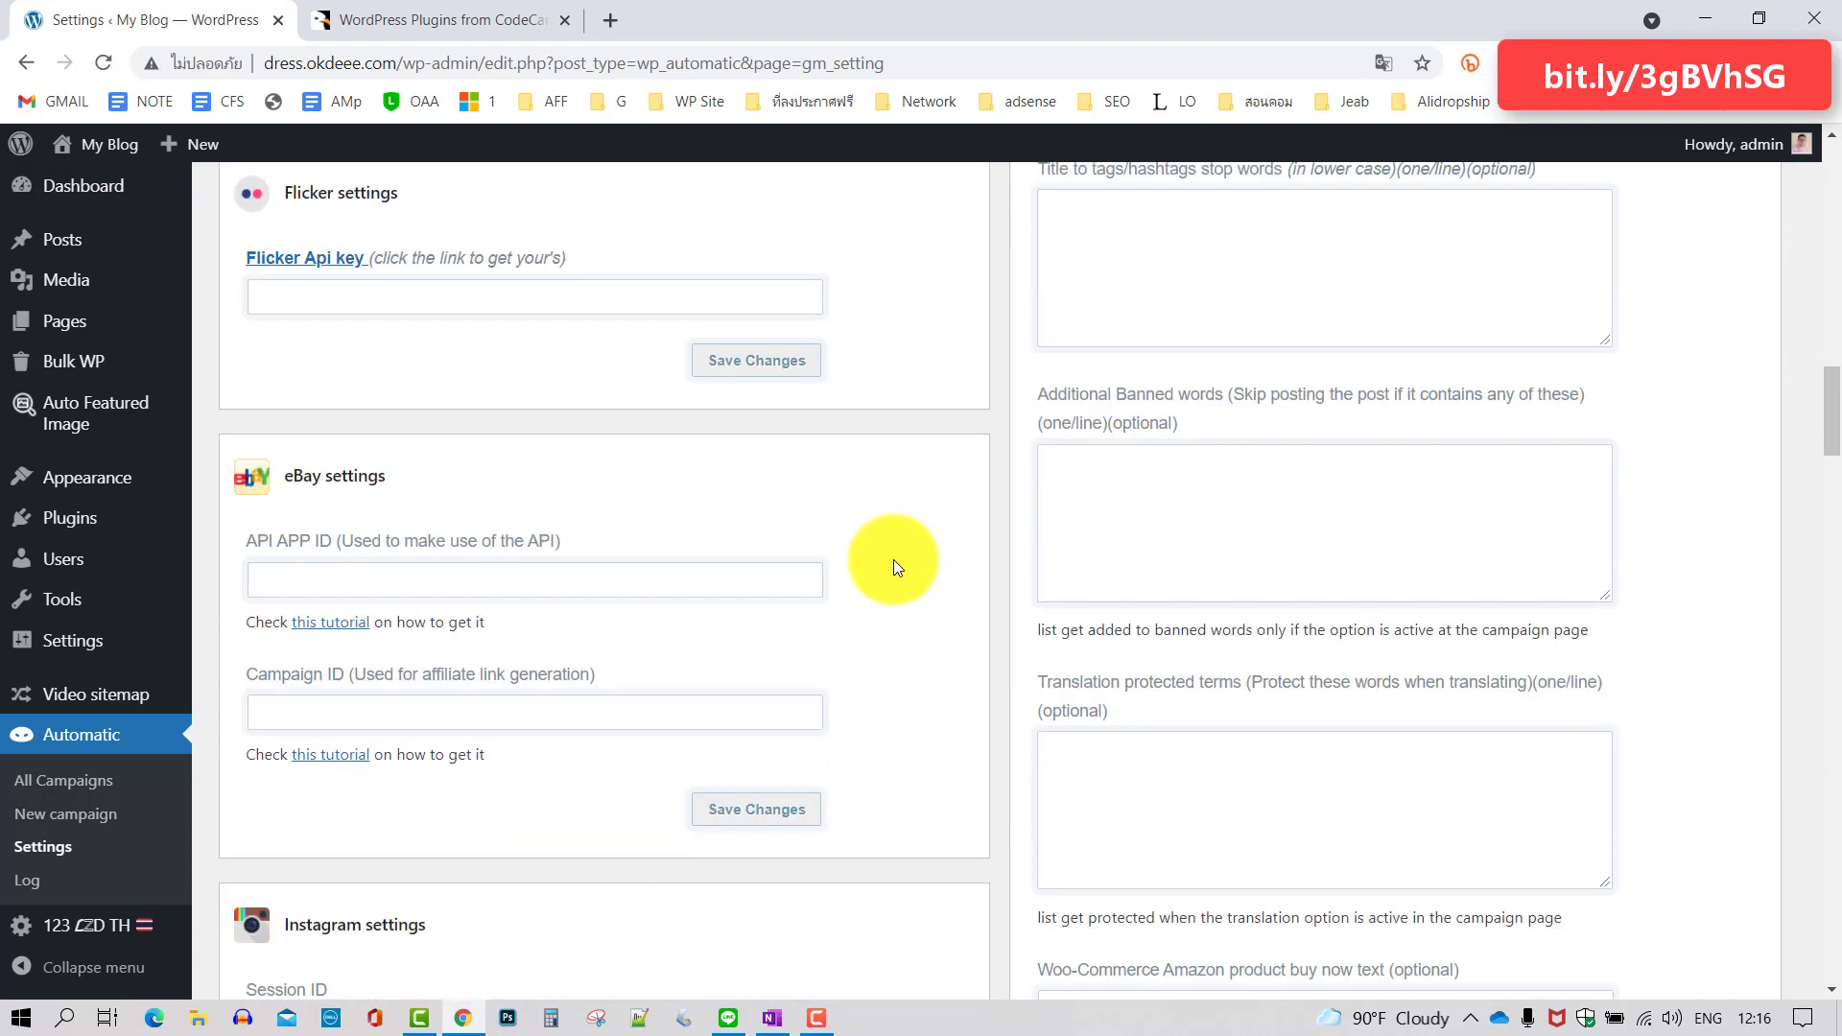
scroll(894, 567, "down", 2)
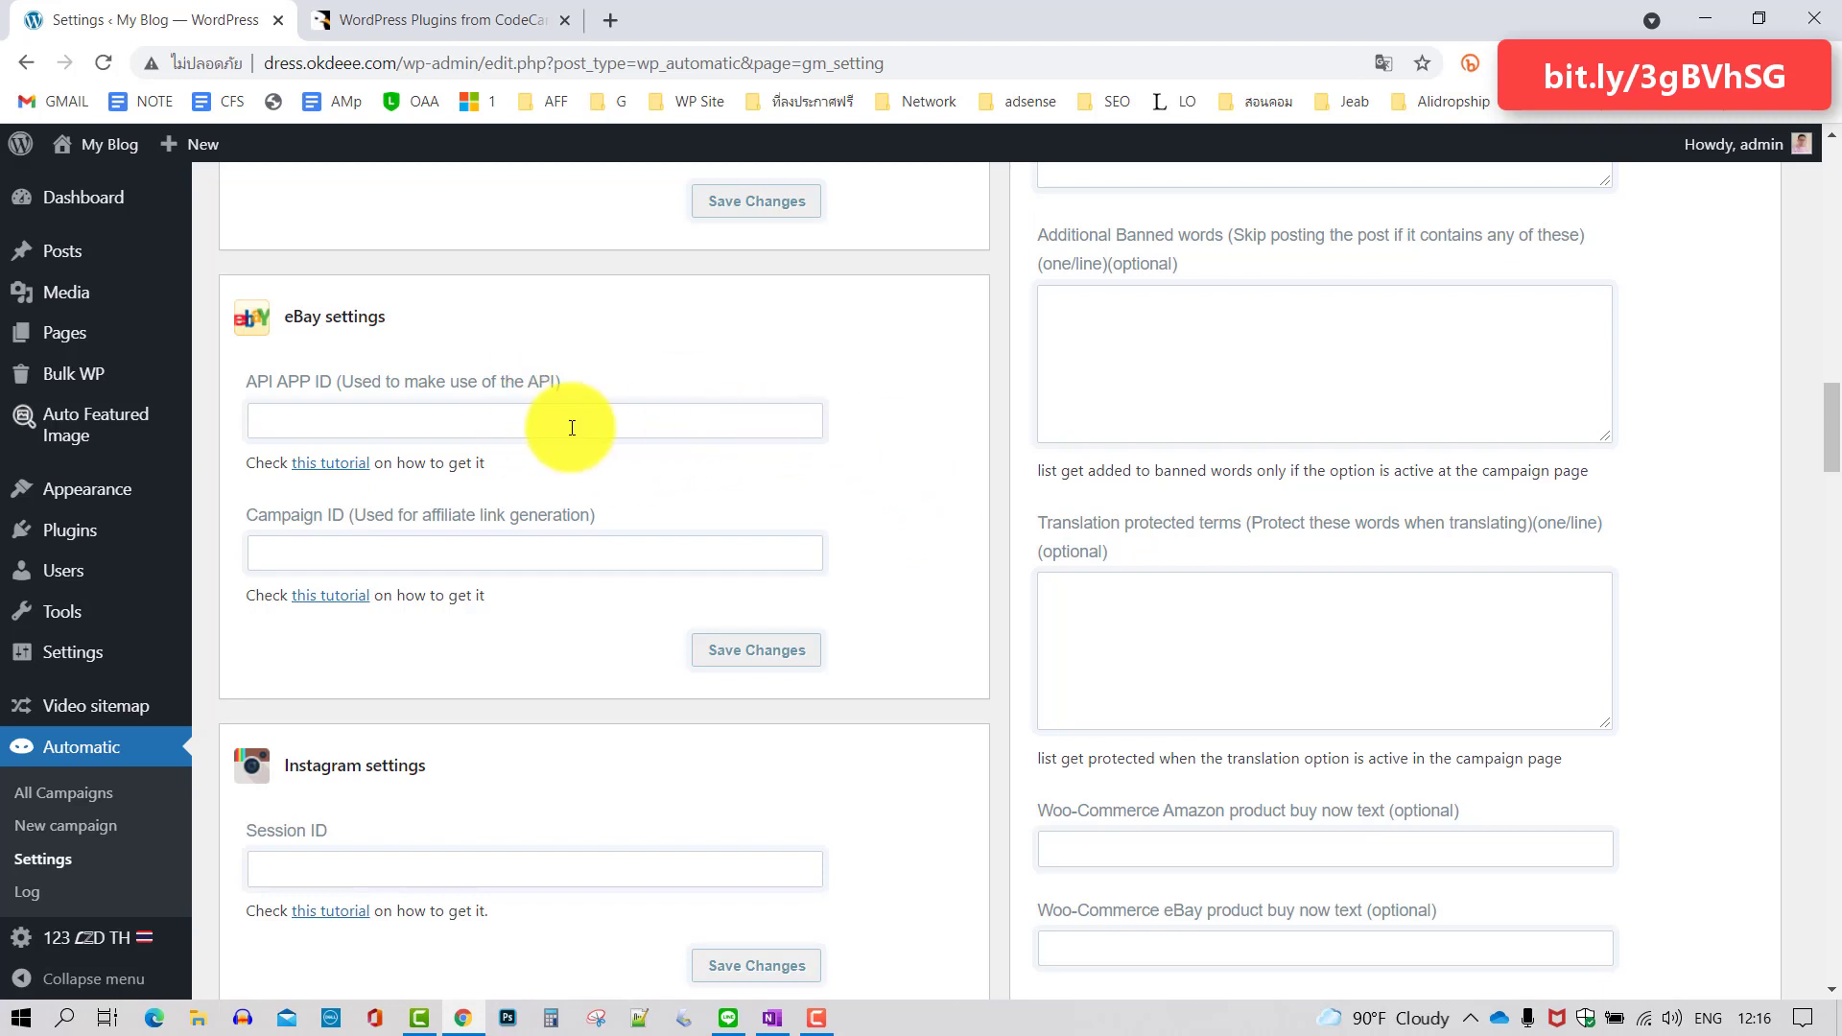
scroll(809, 408, "down", 2)
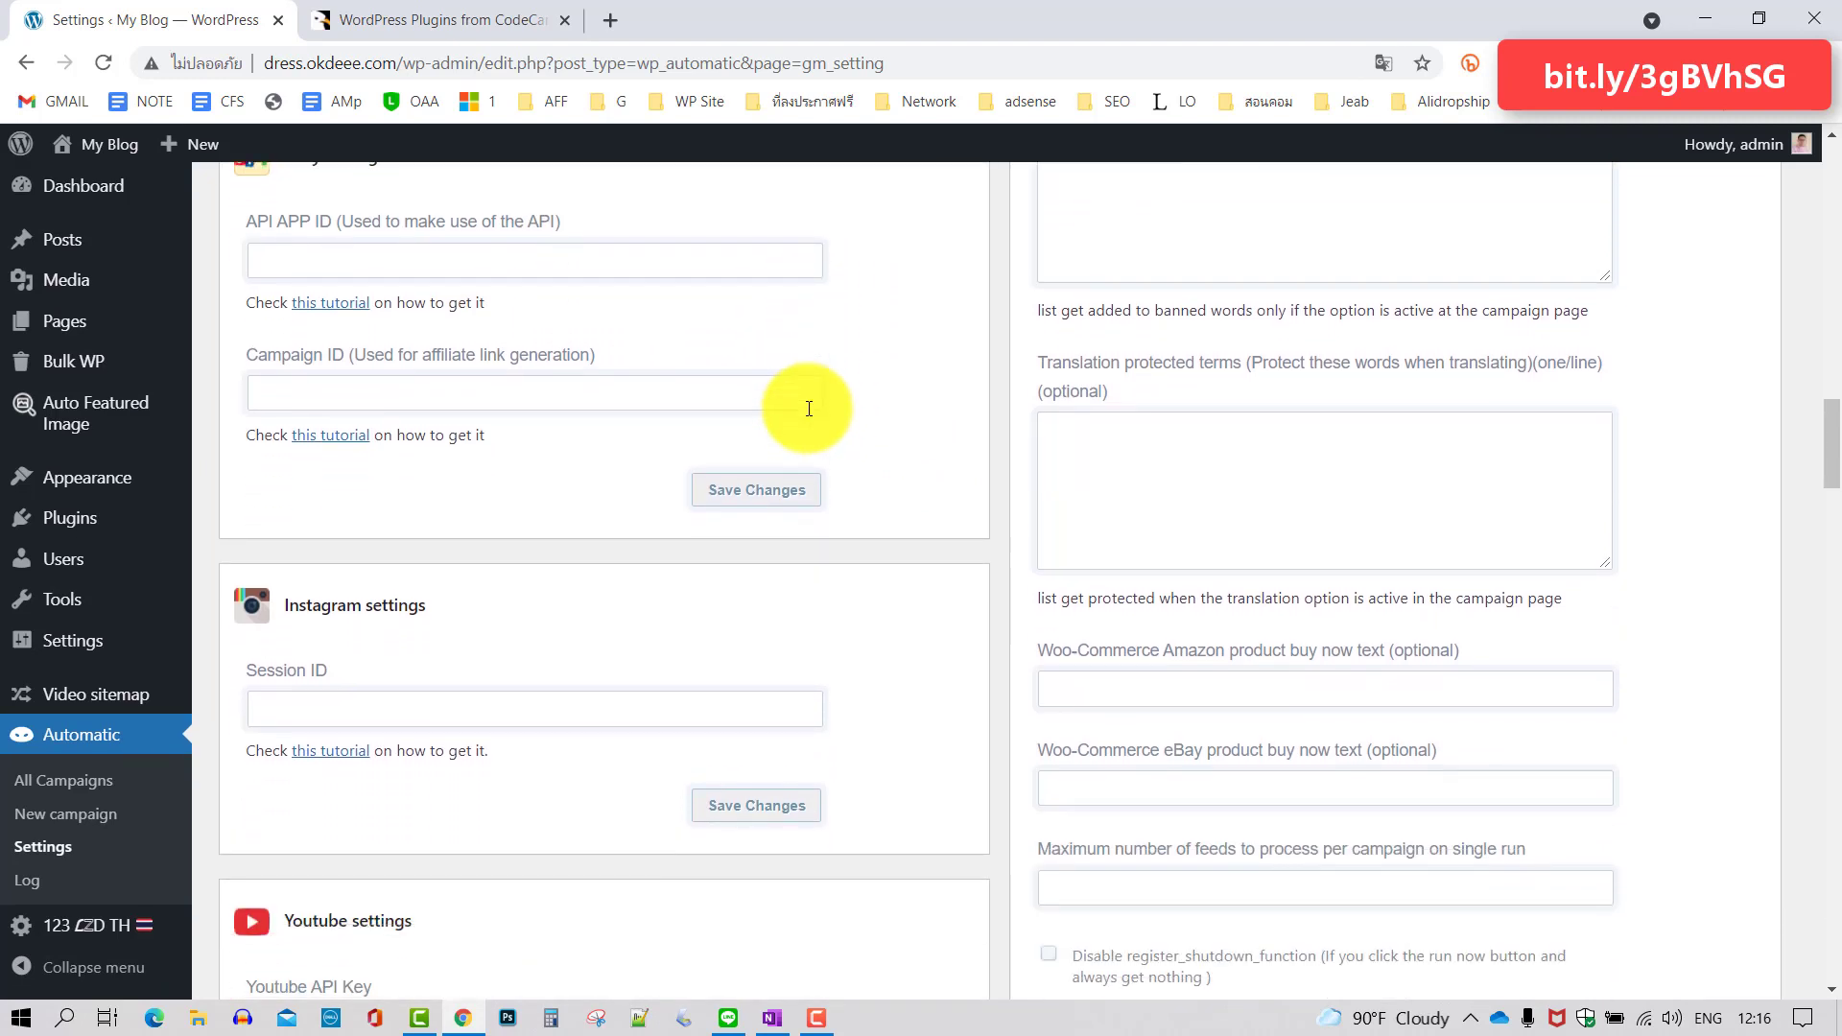
Review the Youtube, Vimeo and Itunes API settings further down the plugin's general settings
scroll(809, 408, "down", 5)
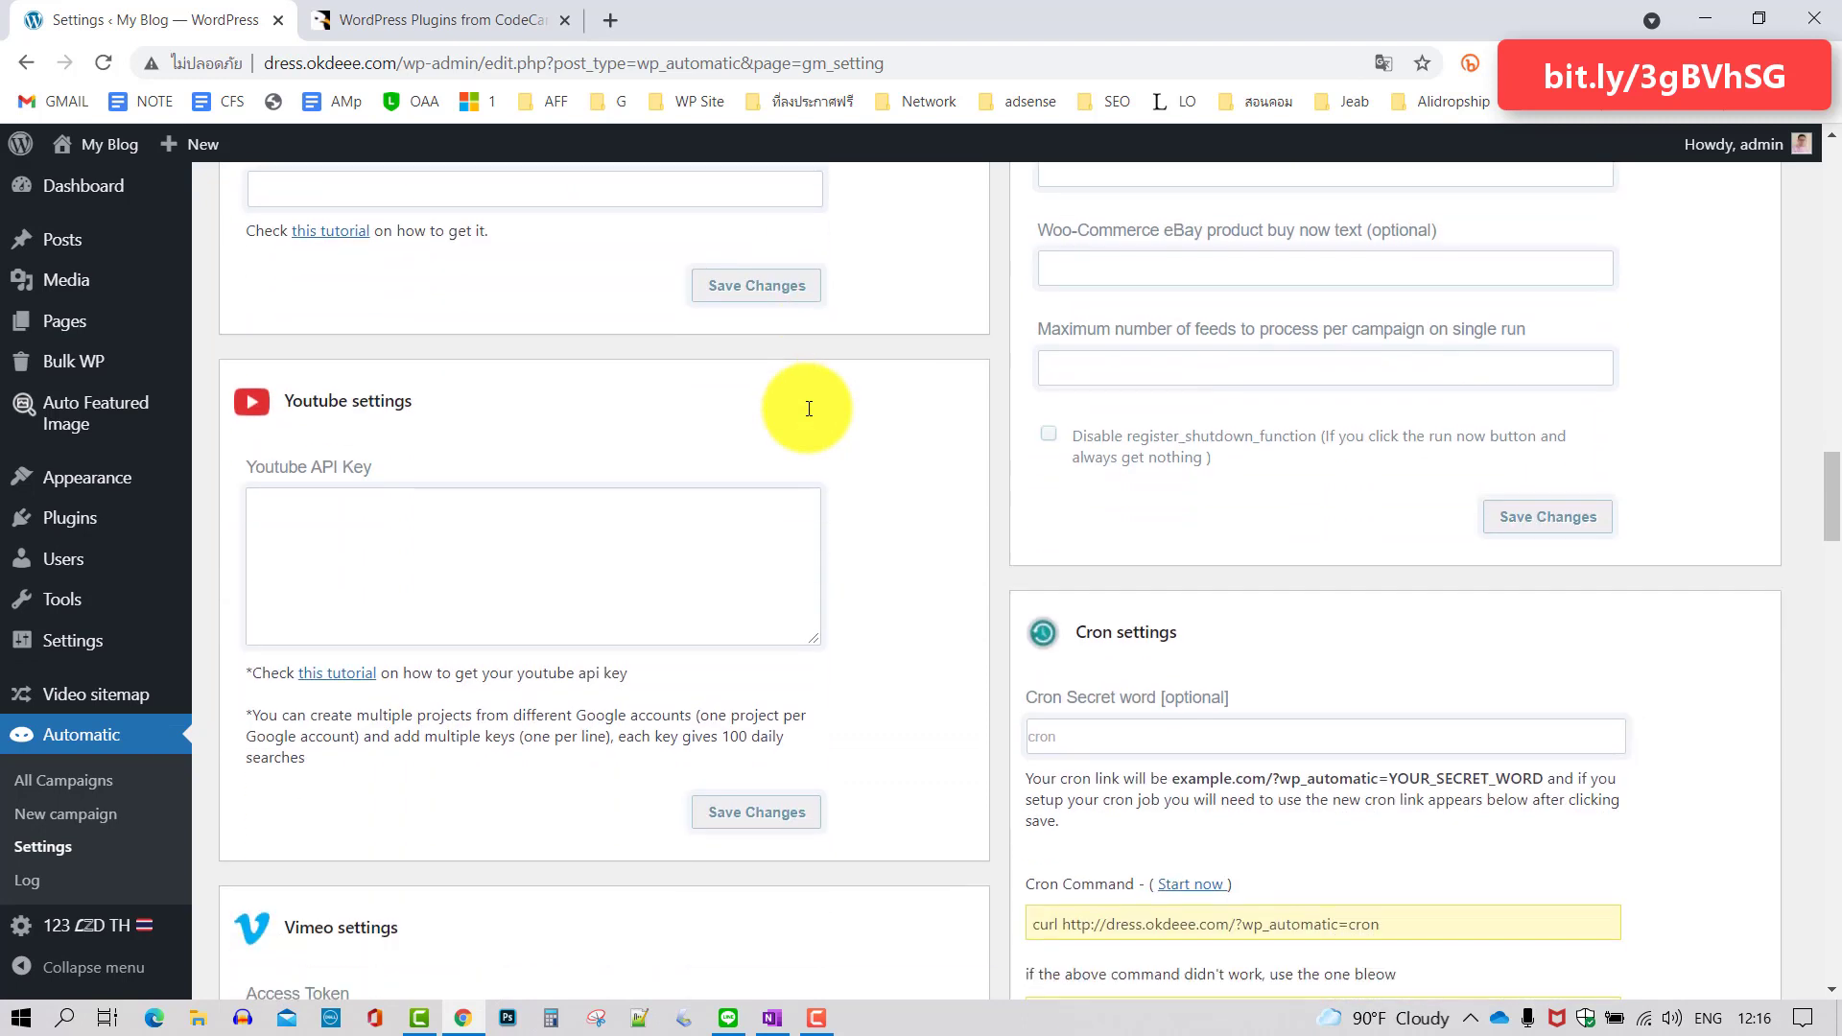
scroll(809, 407, "down", 2)
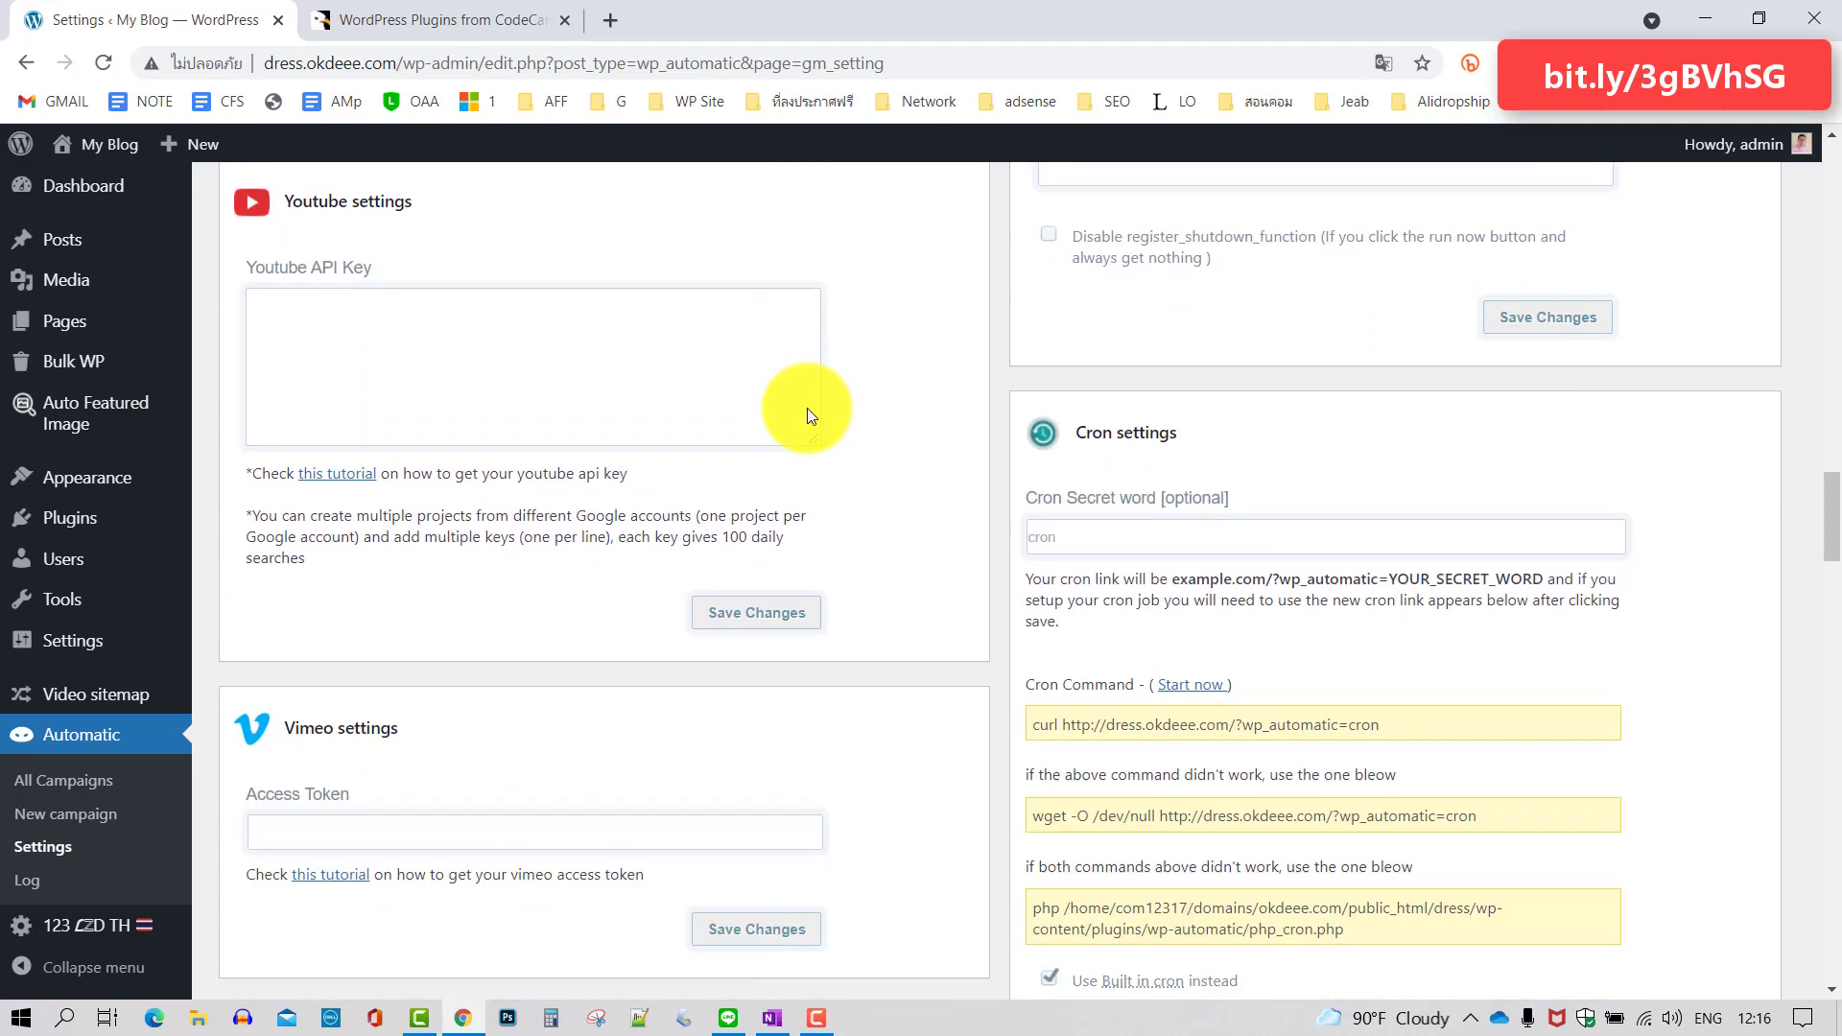
scroll(808, 412, "down", 3)
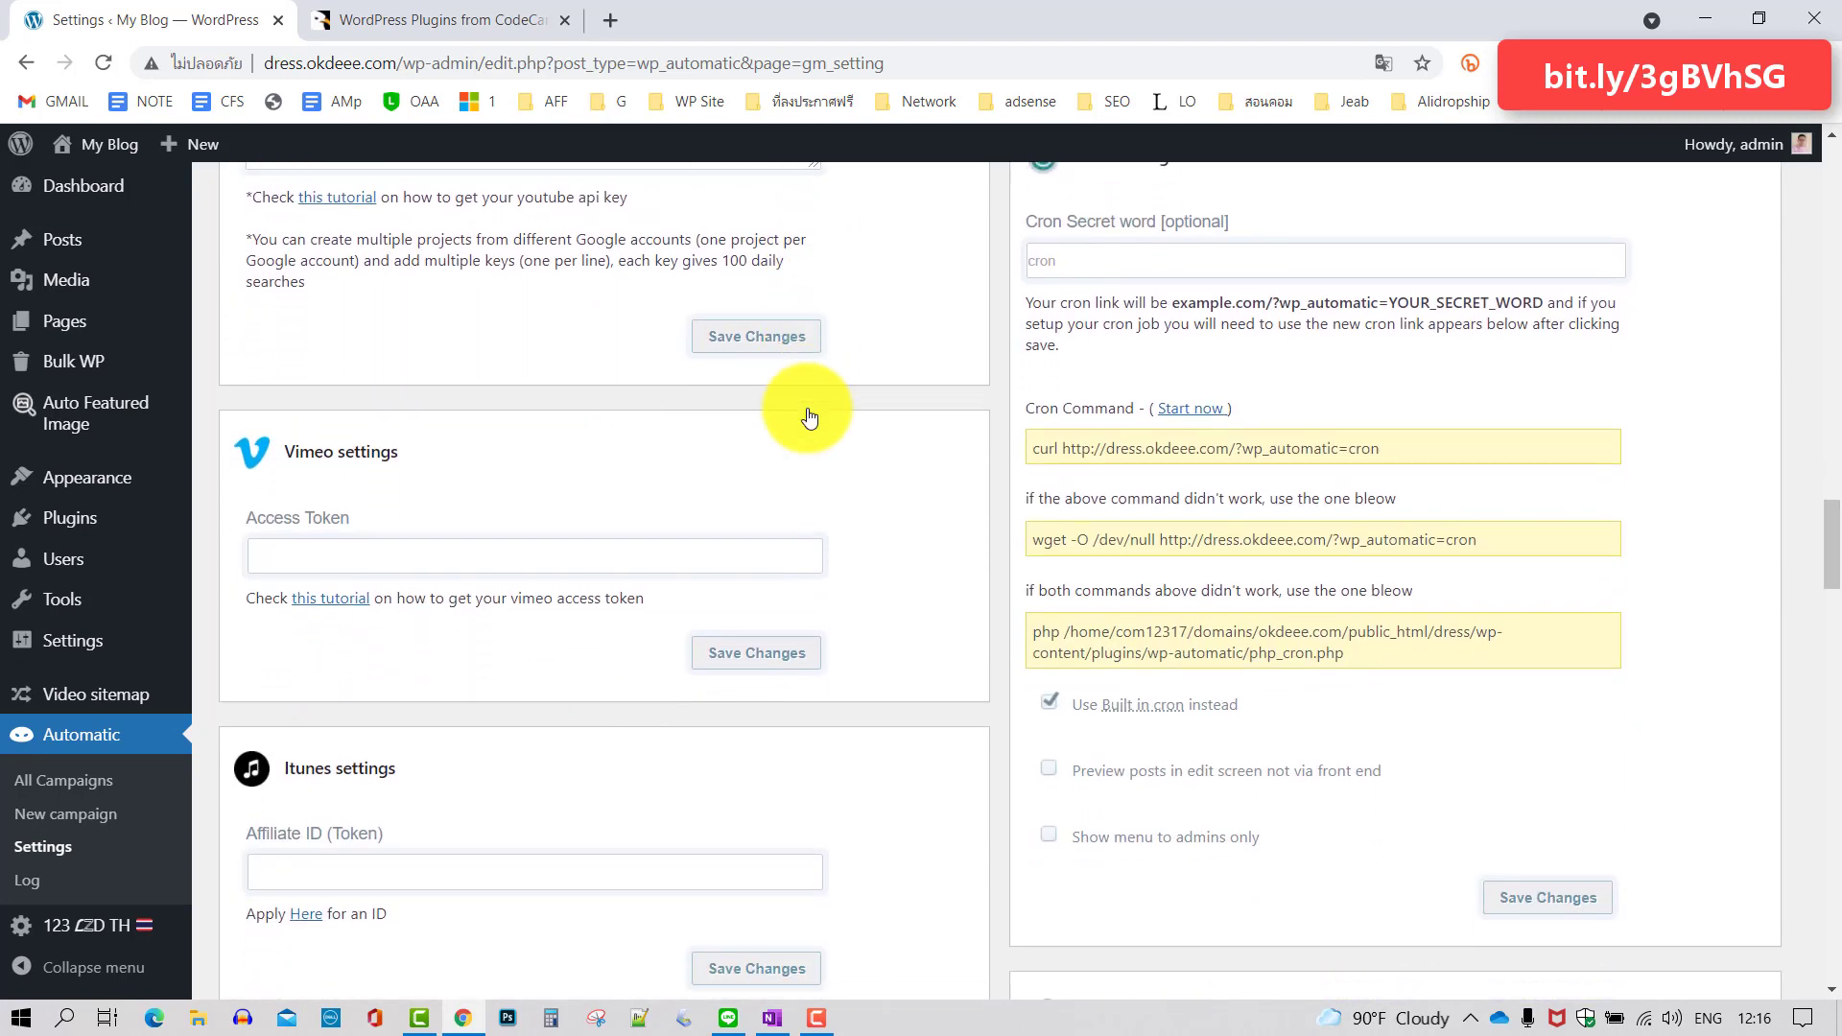
scroll(809, 415, "down", 1)
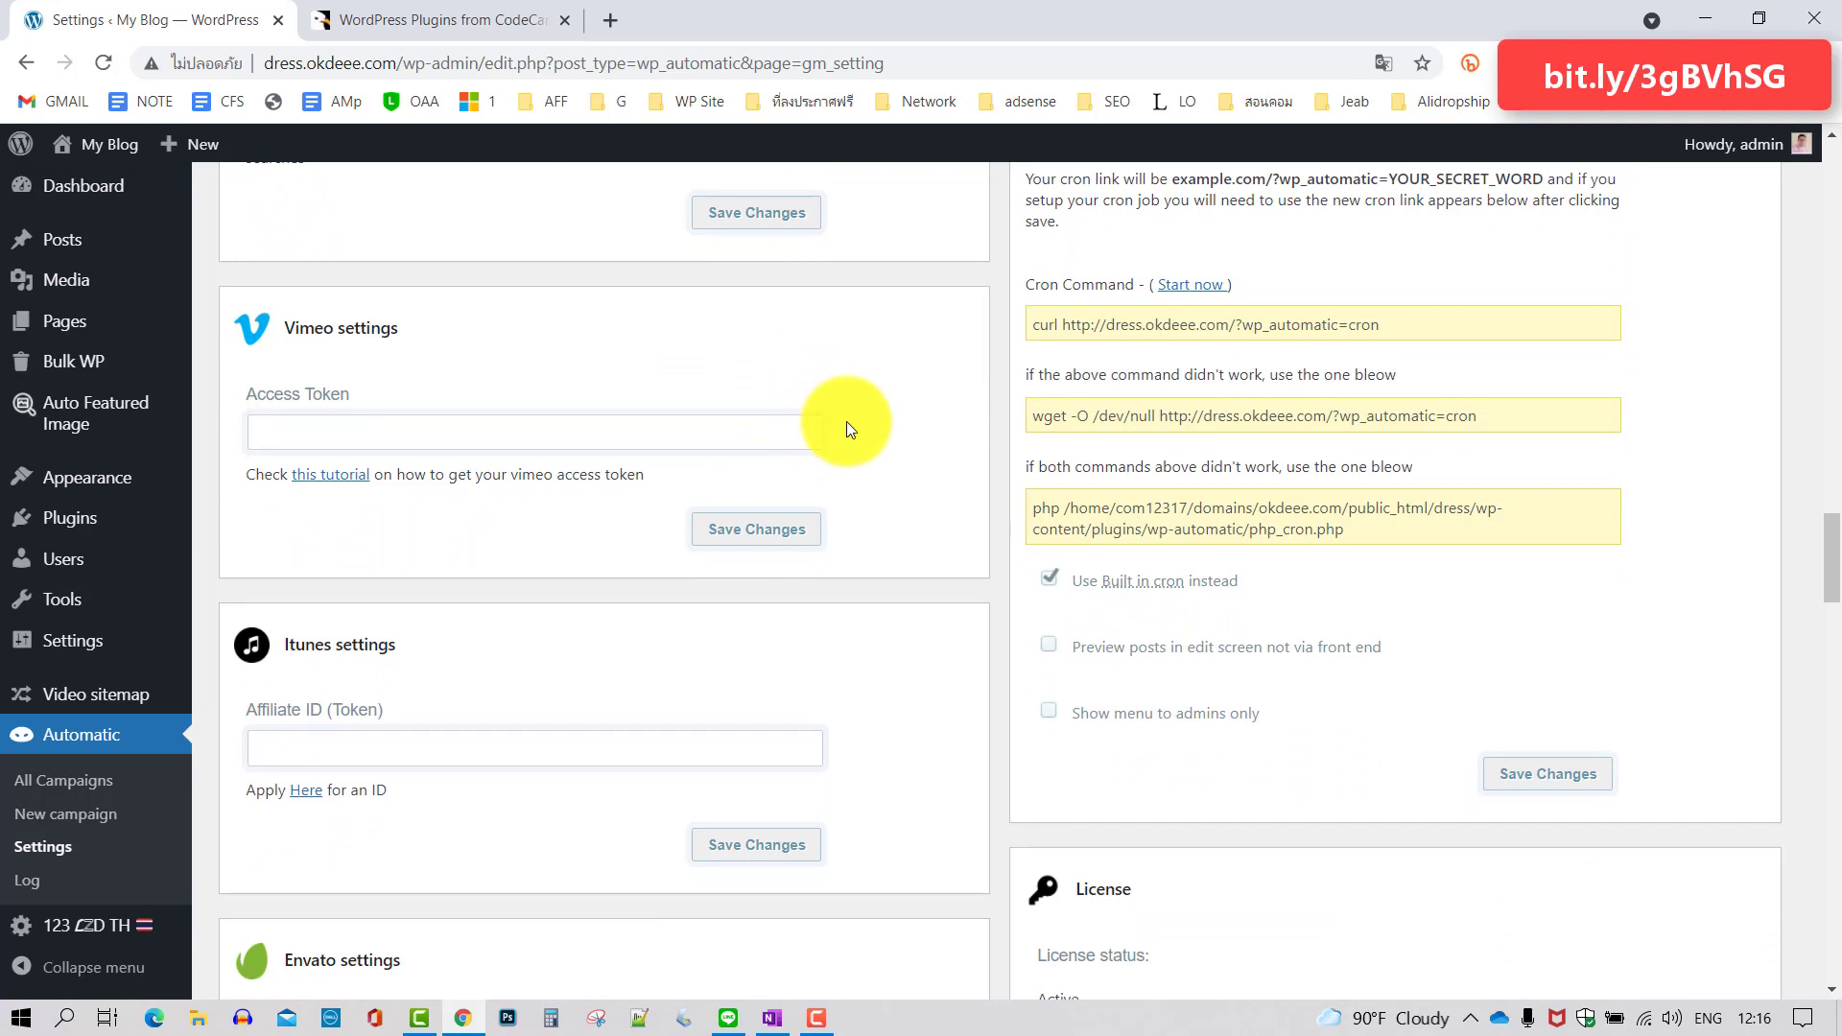
Go back to the cron settings and examine the cron secret word, cron commands and built-in cron option
scroll(846, 423, "up", 1)
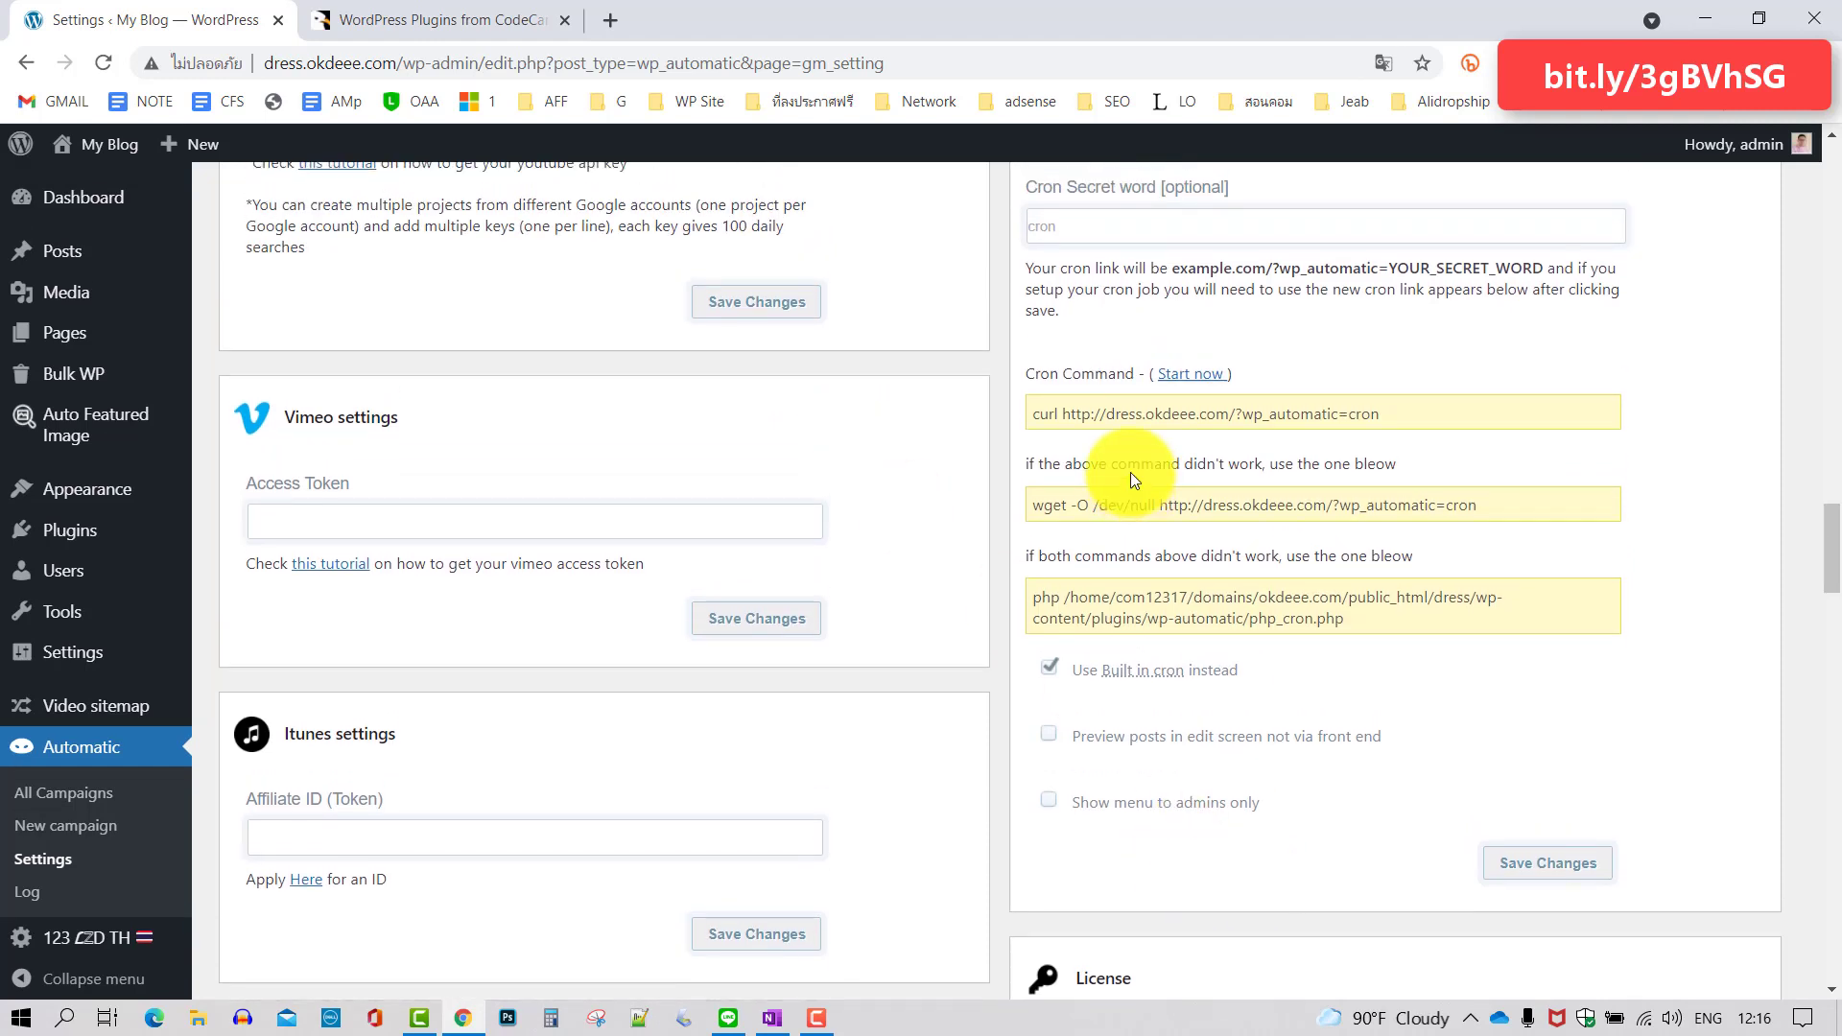
scroll(1130, 472, "up", 4)
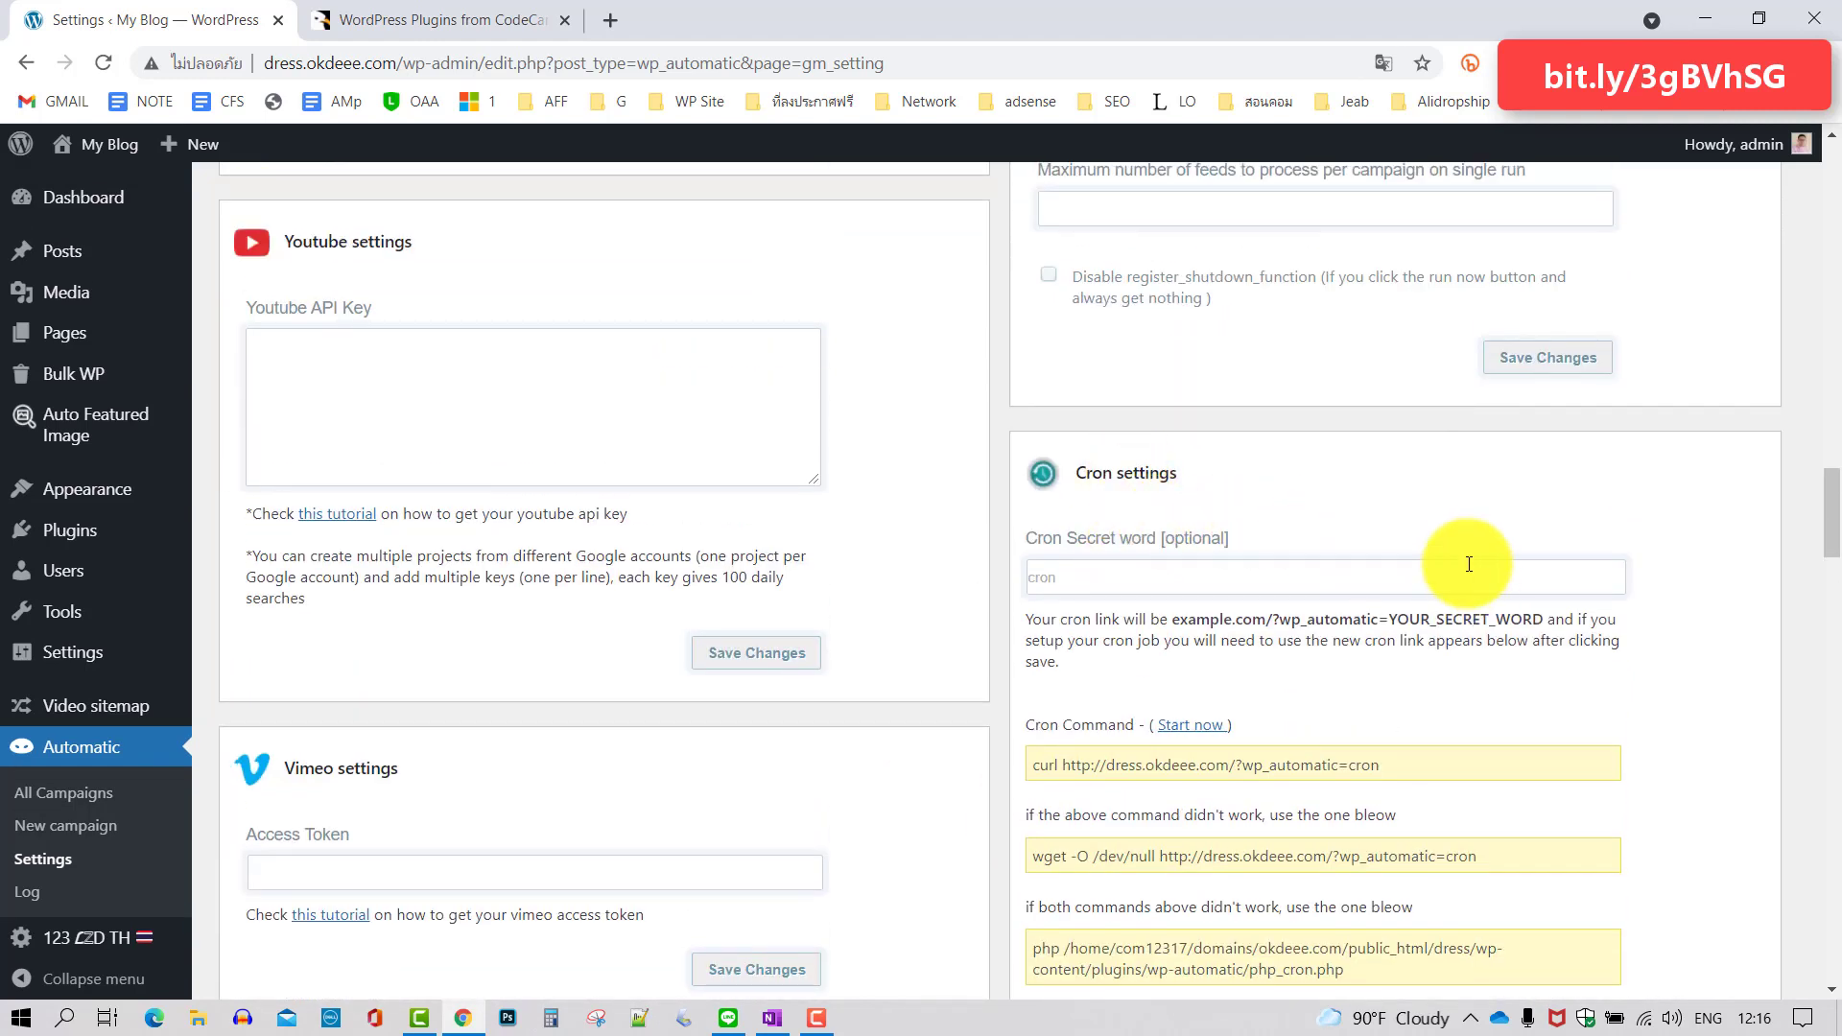
scroll(1382, 576, "up", 1)
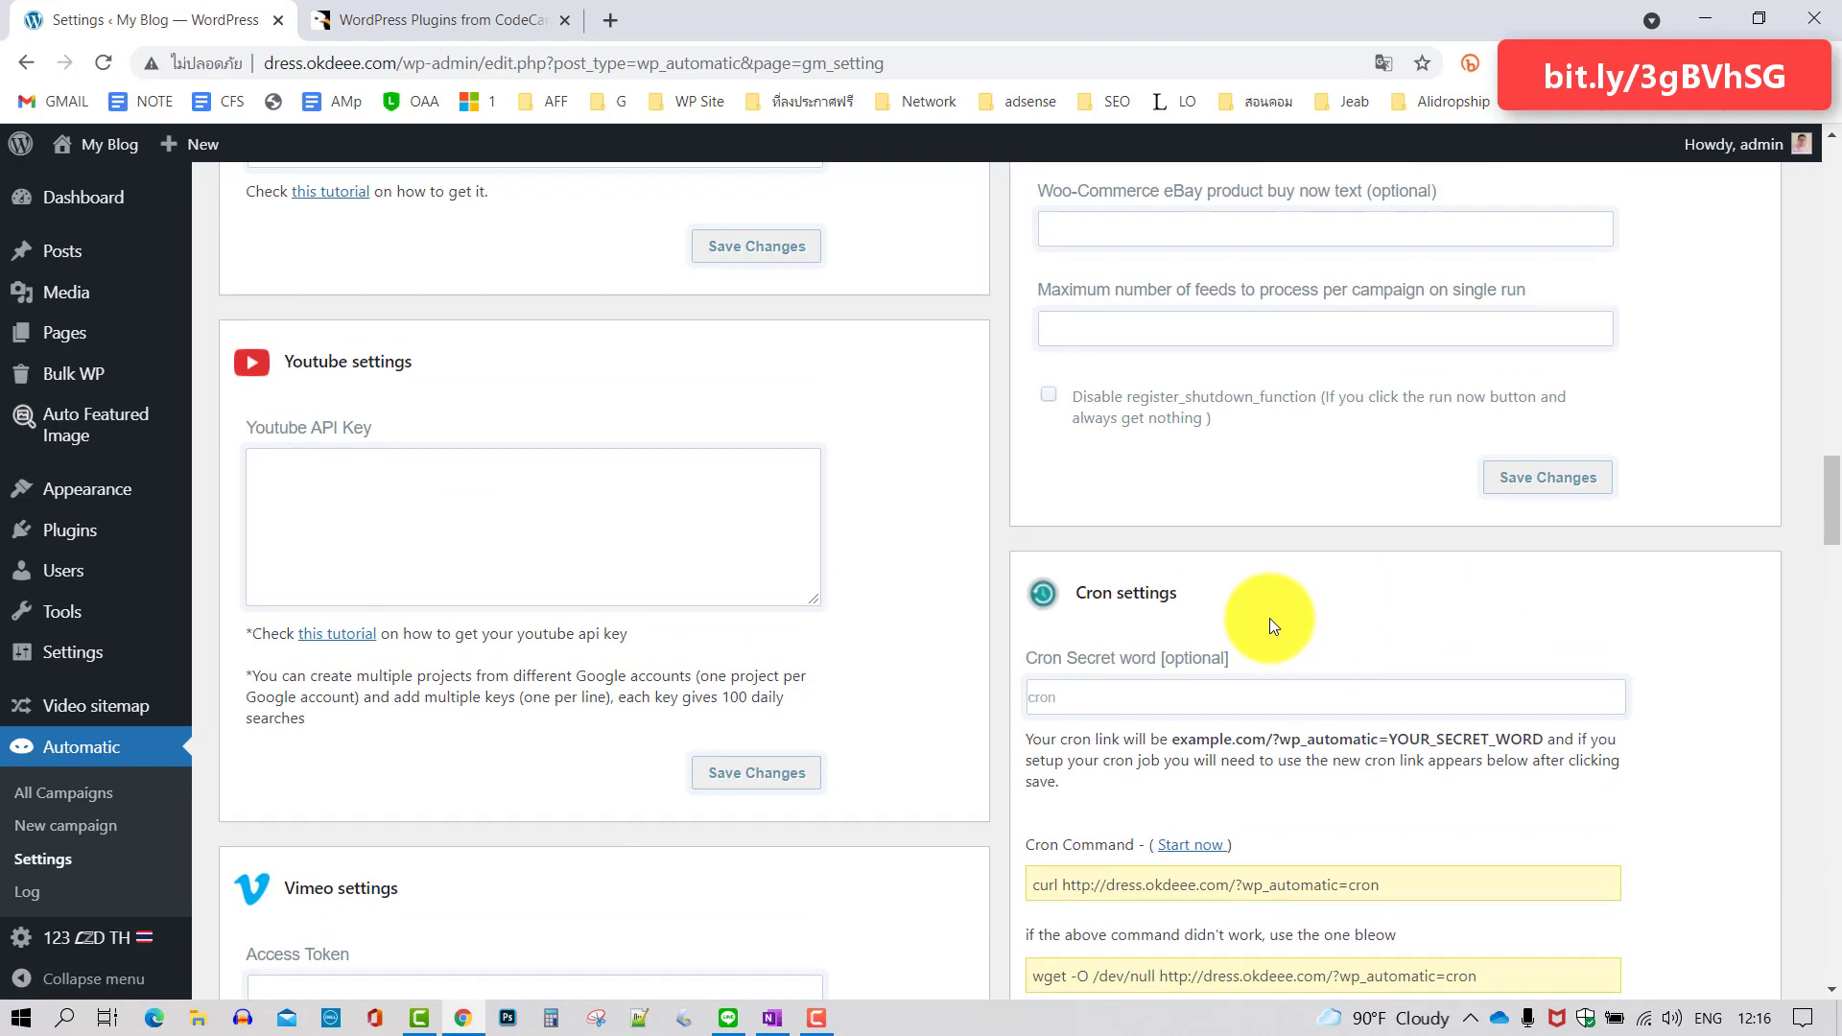
scroll(1269, 618, "up", 2)
Return to the list of all Automatic campaigns and open the WordSearch-Copy campaign for editing
mouse_move(85, 532)
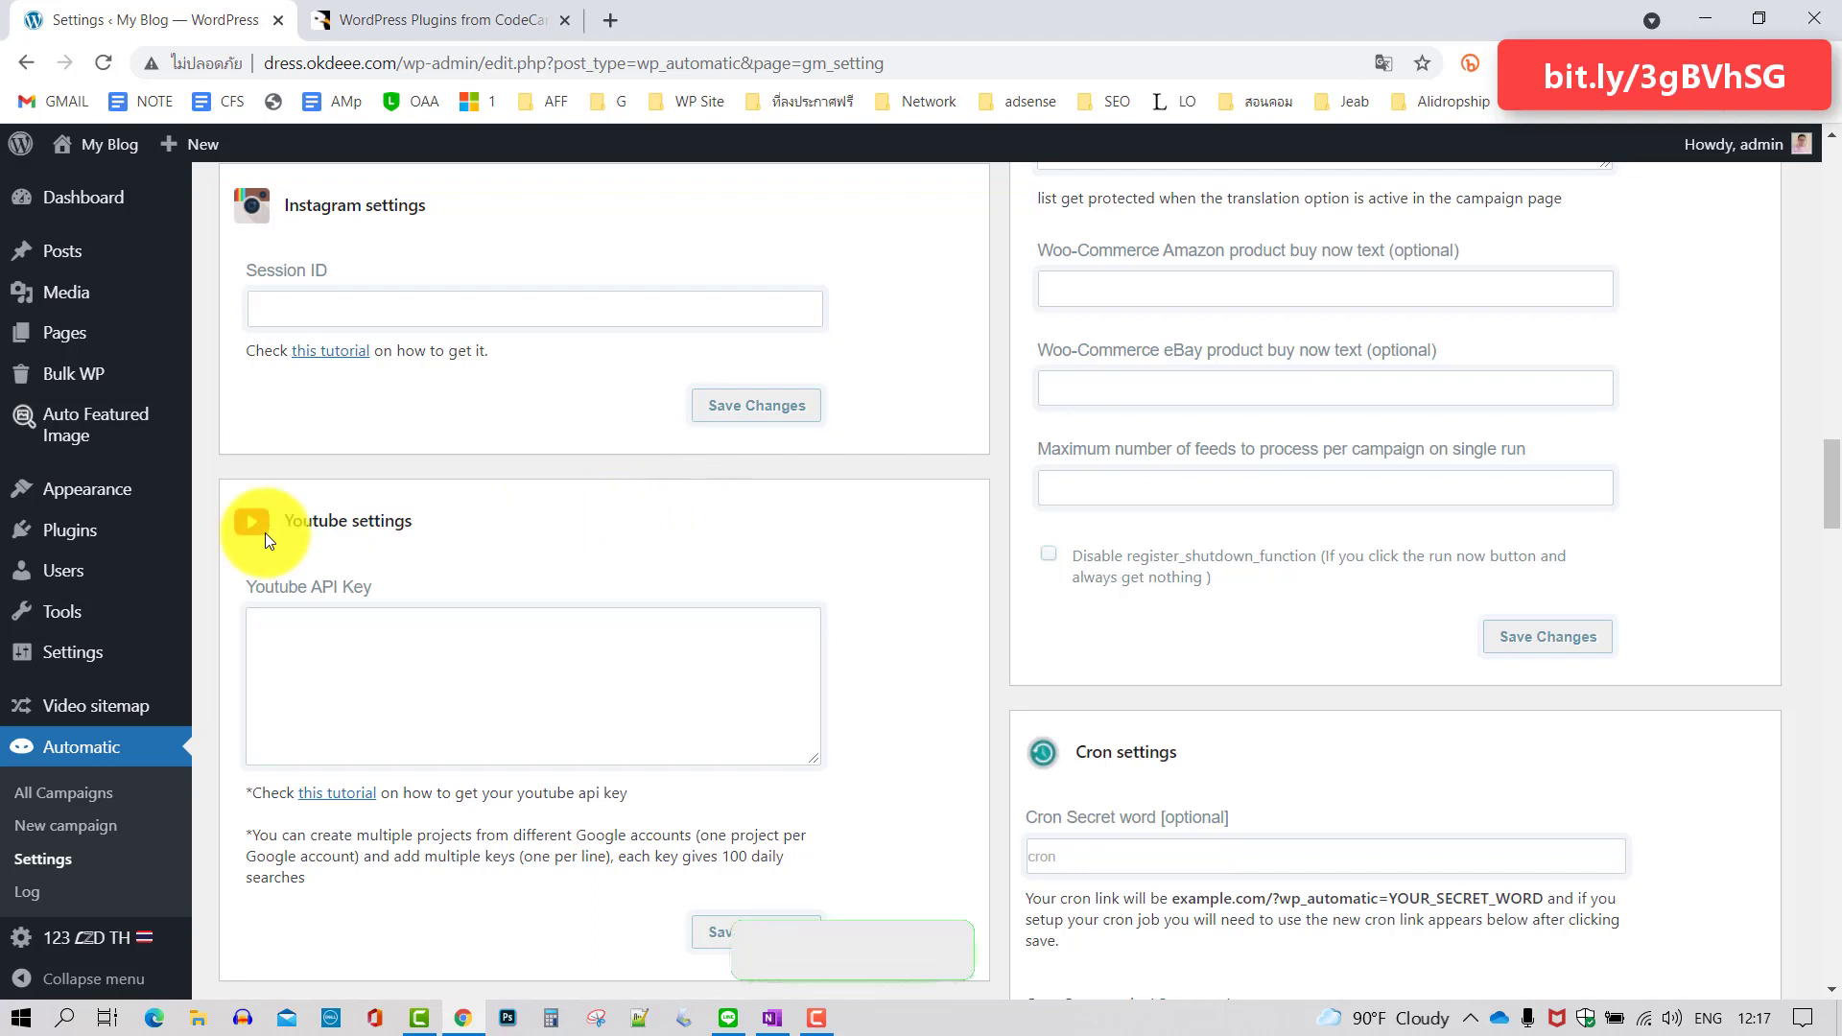
mouse_move(149, 280)
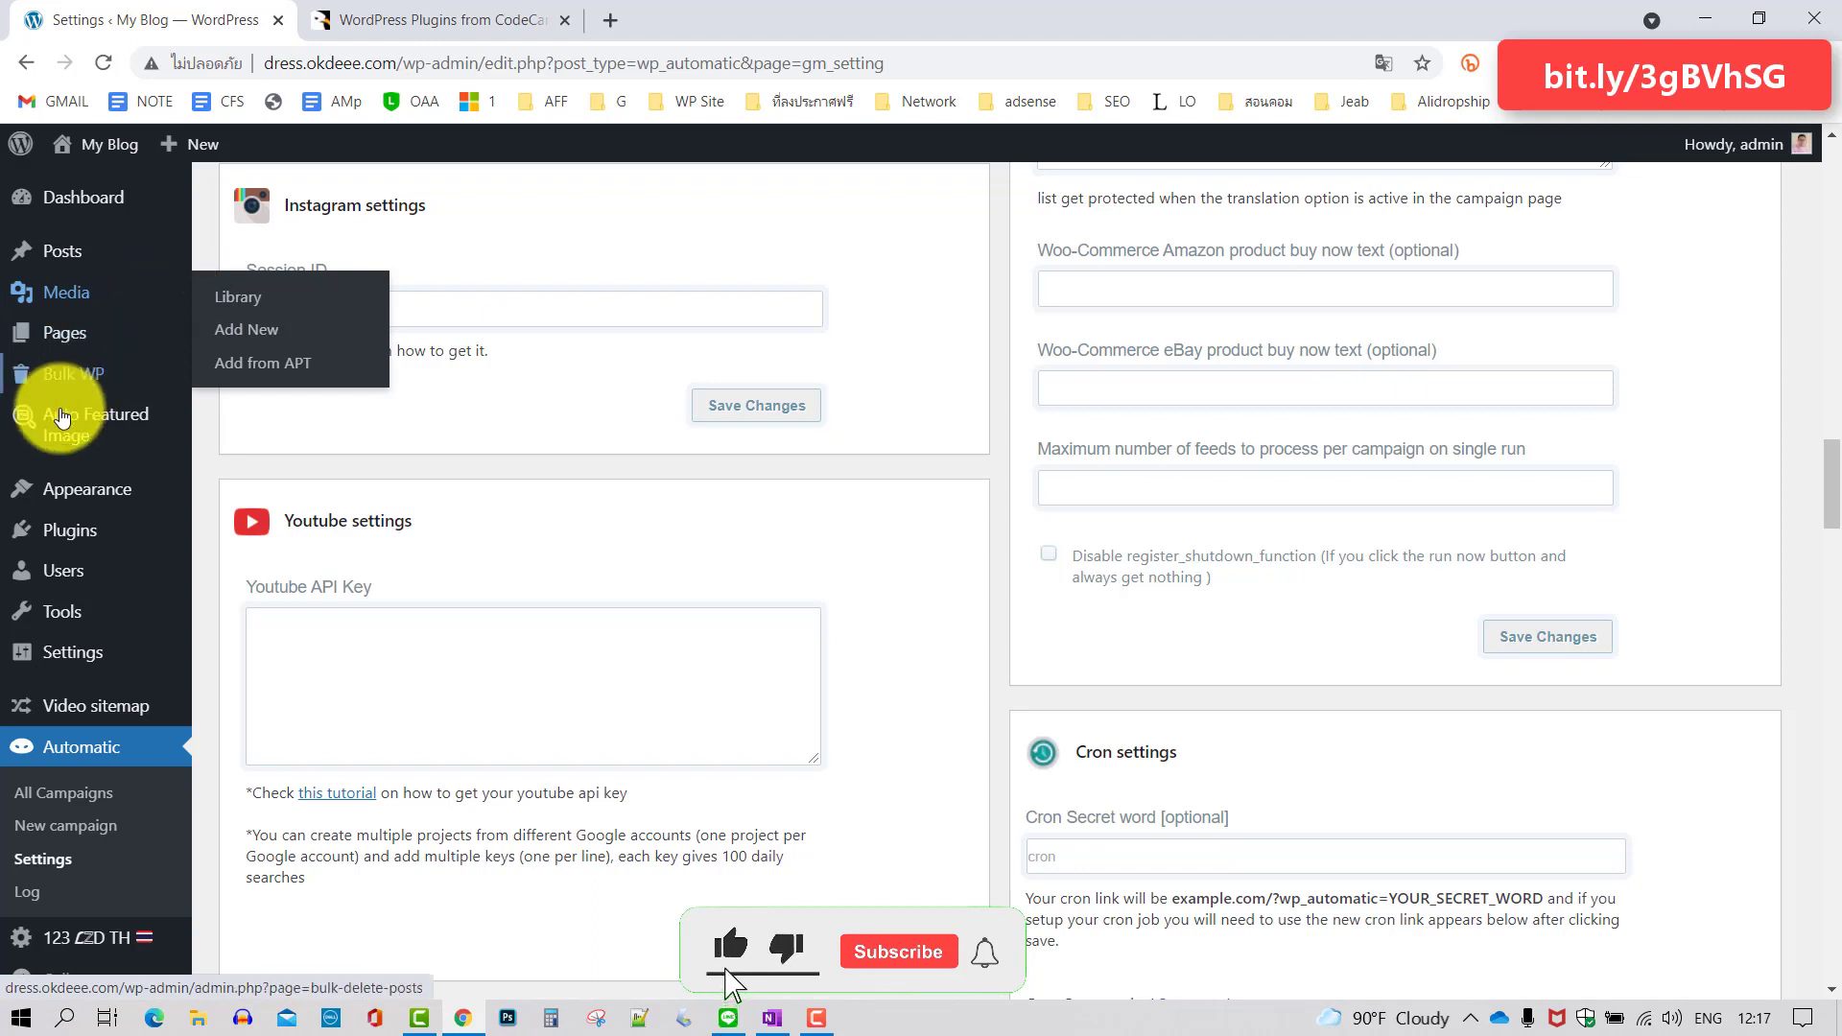
left_click(59, 794)
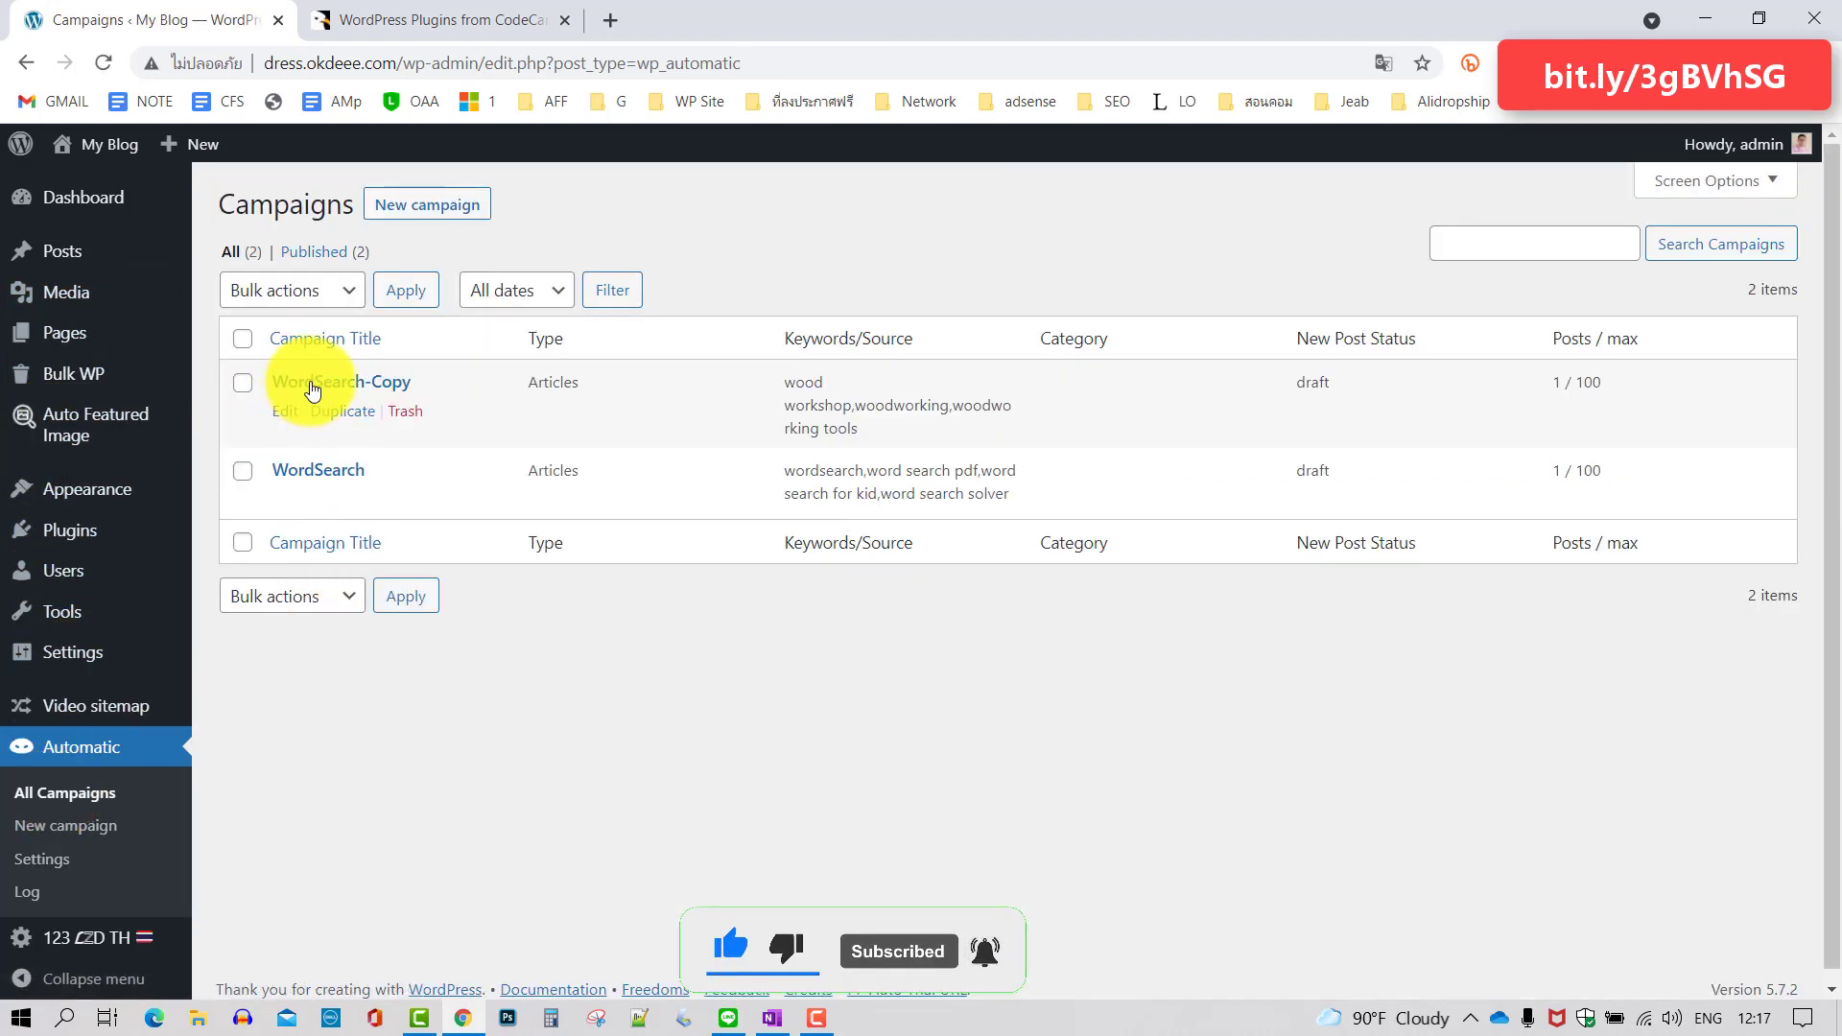
left_click(313, 386)
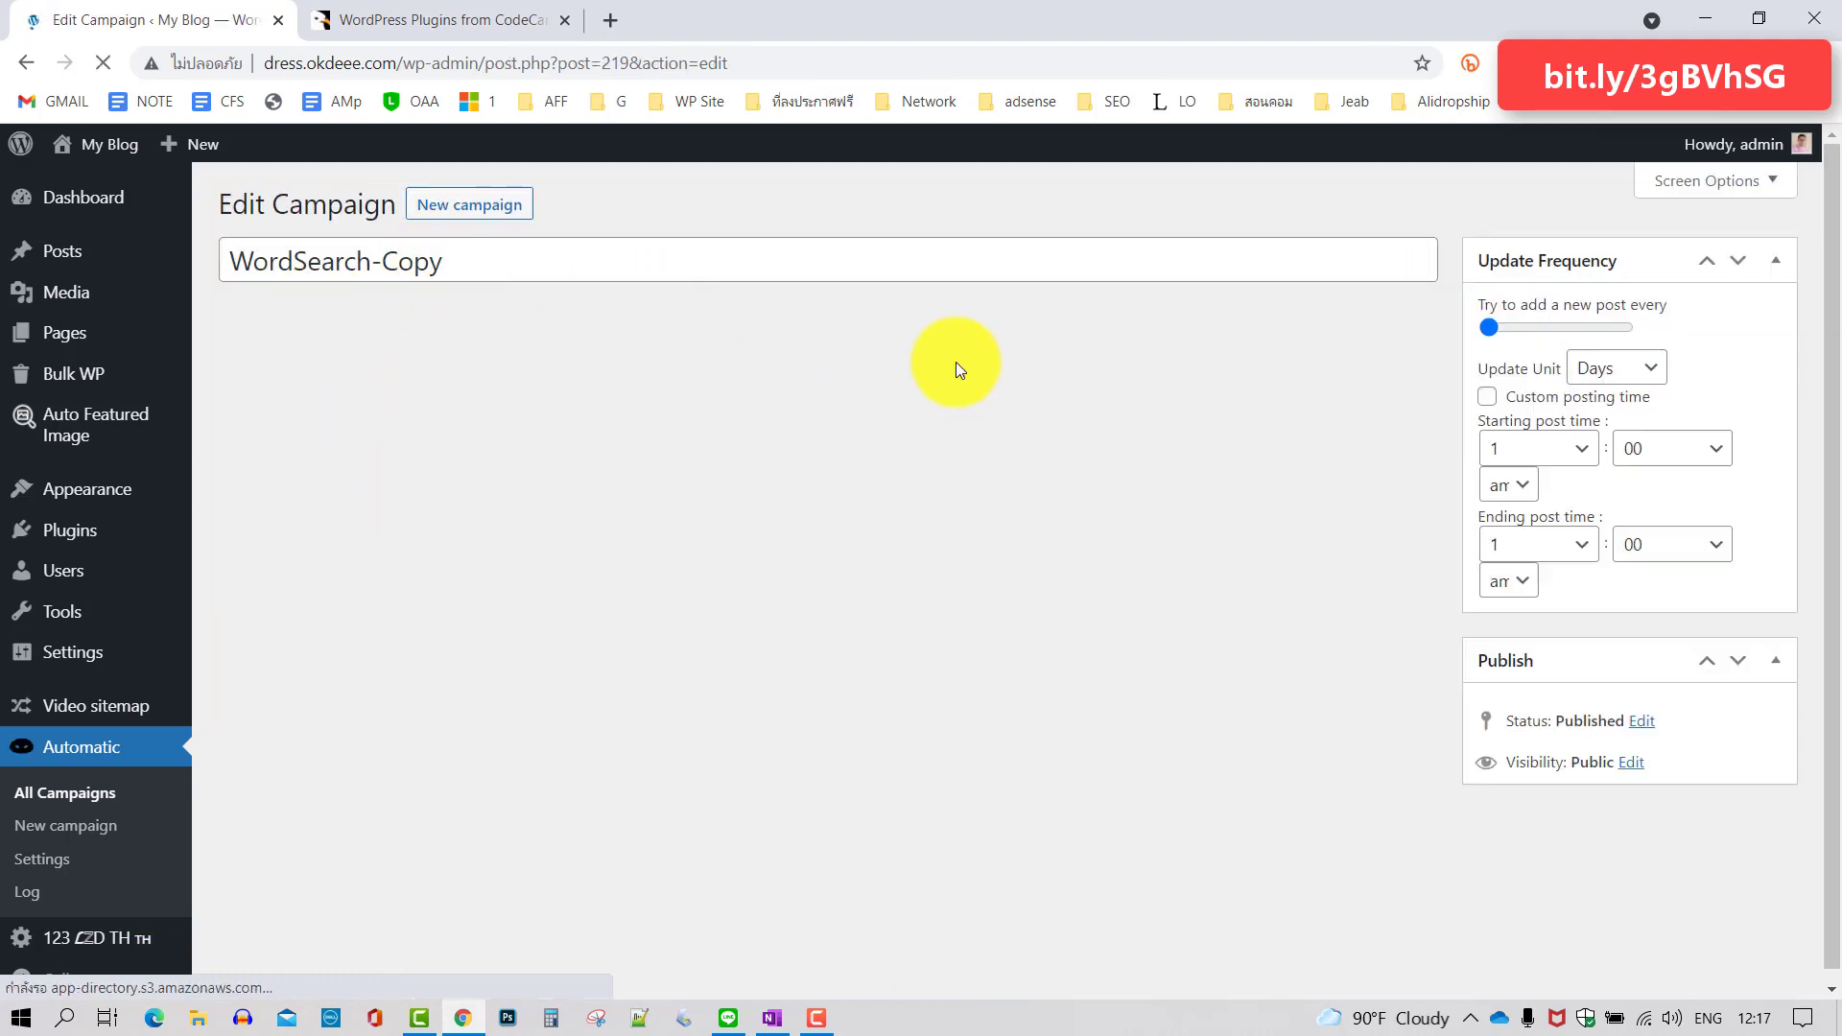
Review the campaign's run status, update frequency, campaign type and keywords
scroll(867, 383, "down", 3)
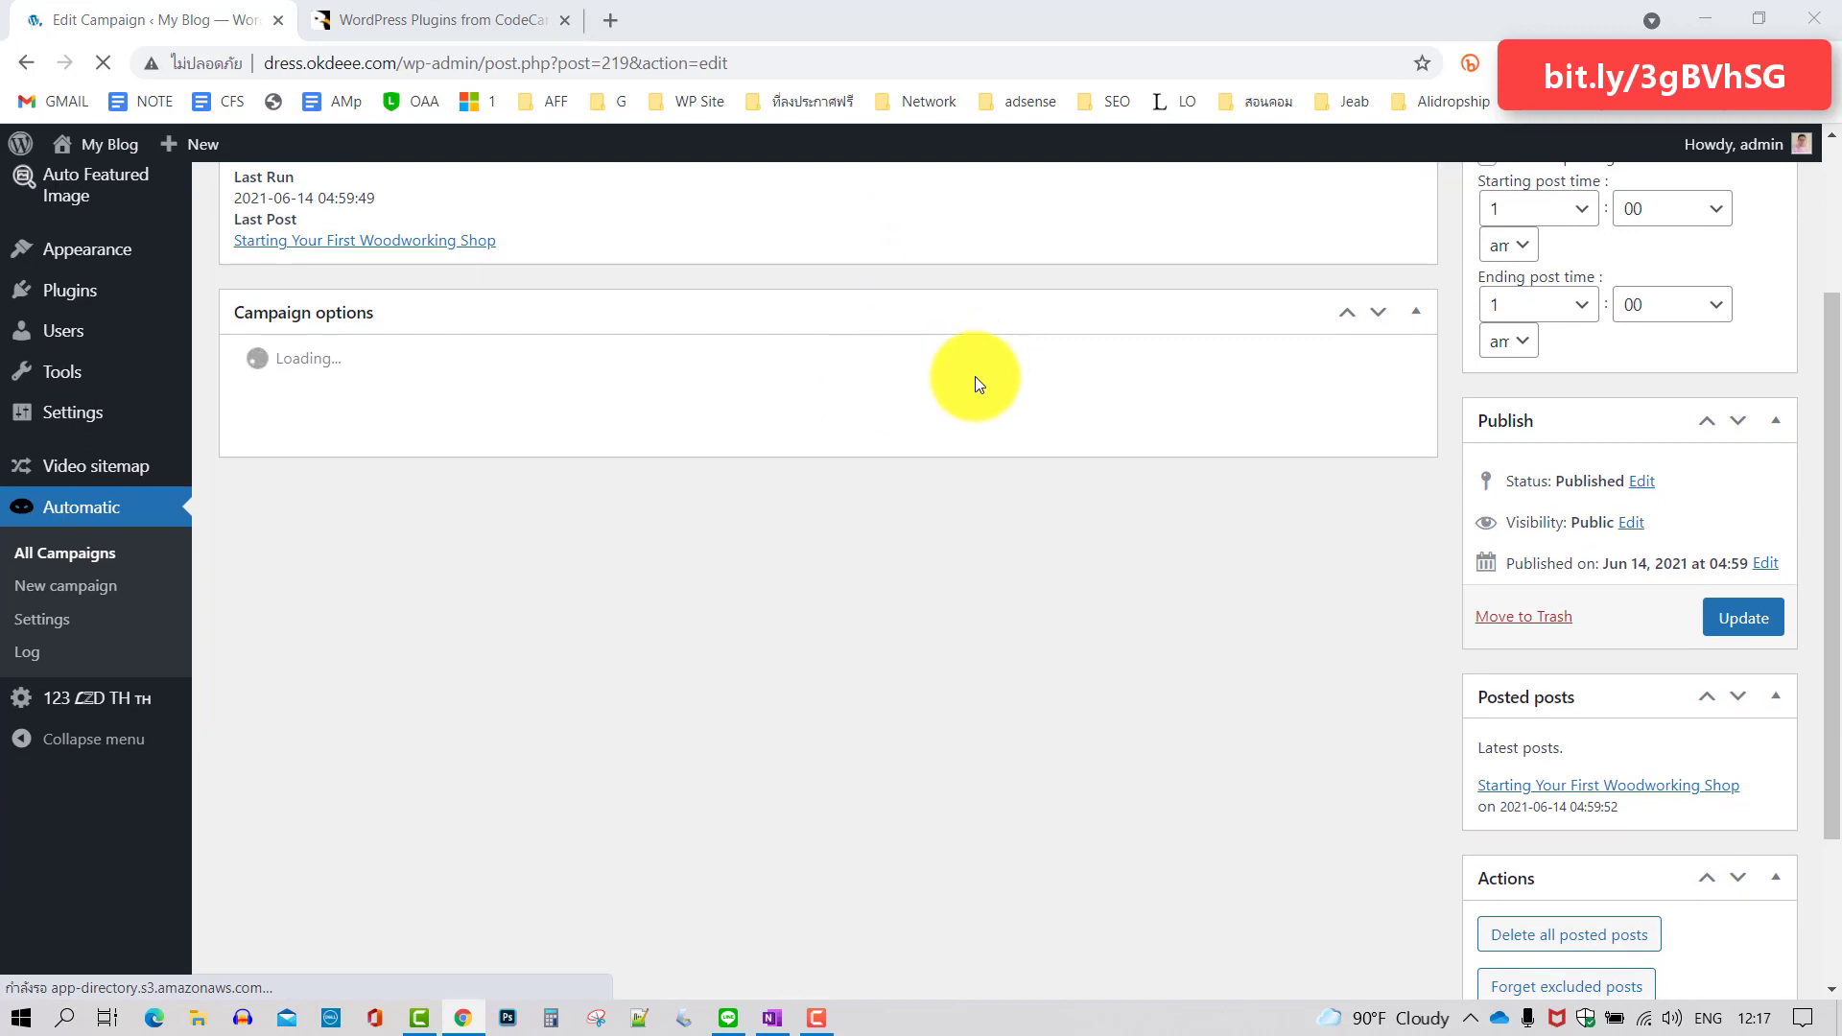
scroll(975, 377, "up", 2)
scroll(975, 377, "up", 1)
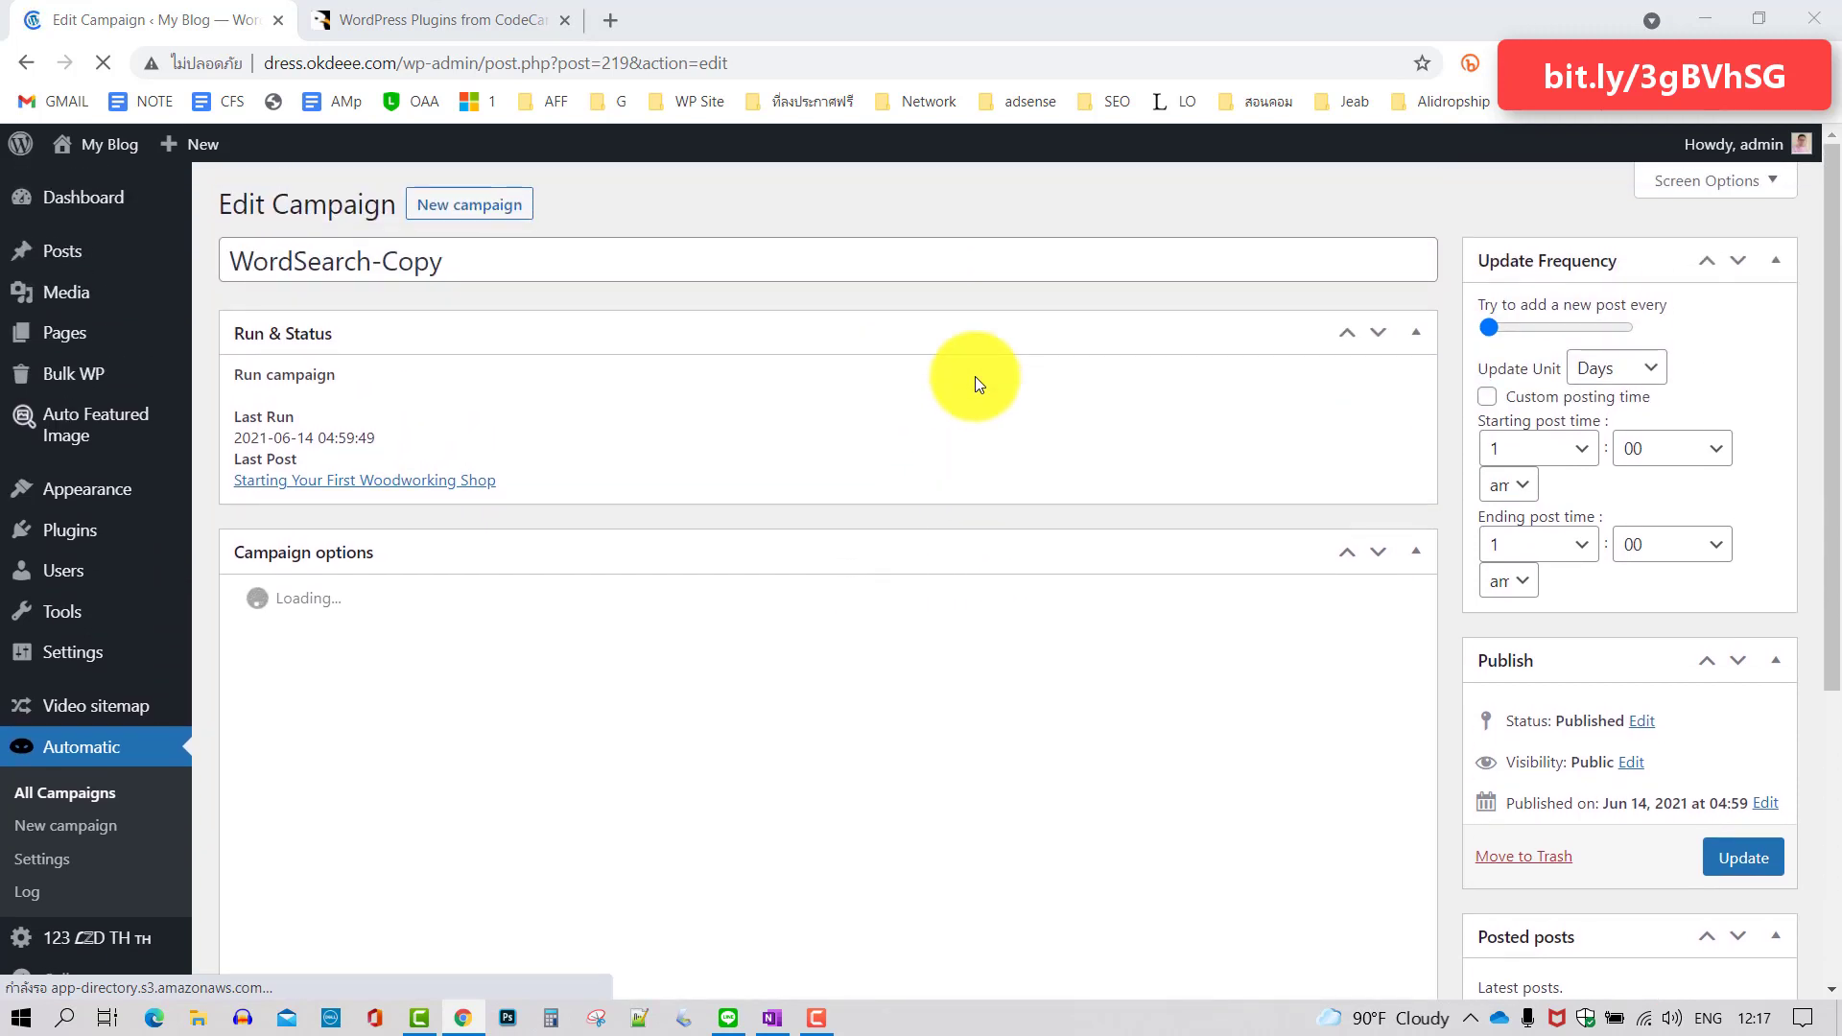
scroll(975, 383, "down", 2)
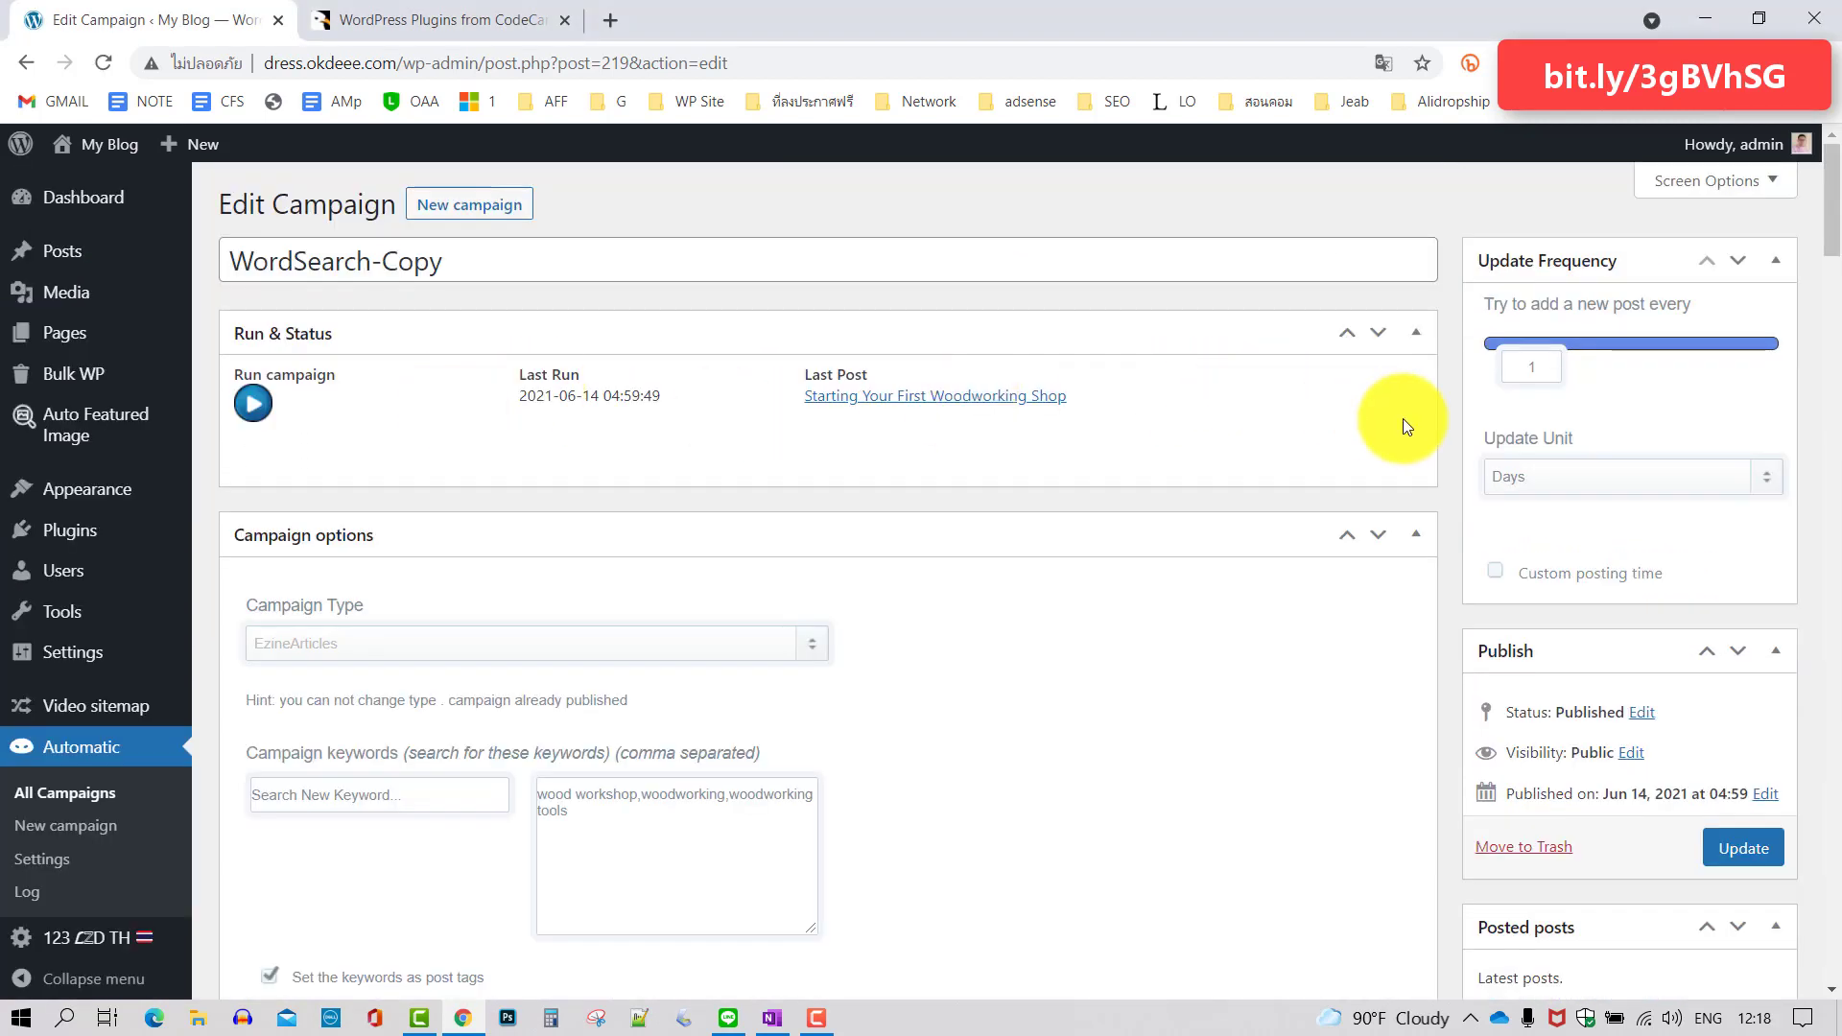
scroll(1022, 399, "down", 2)
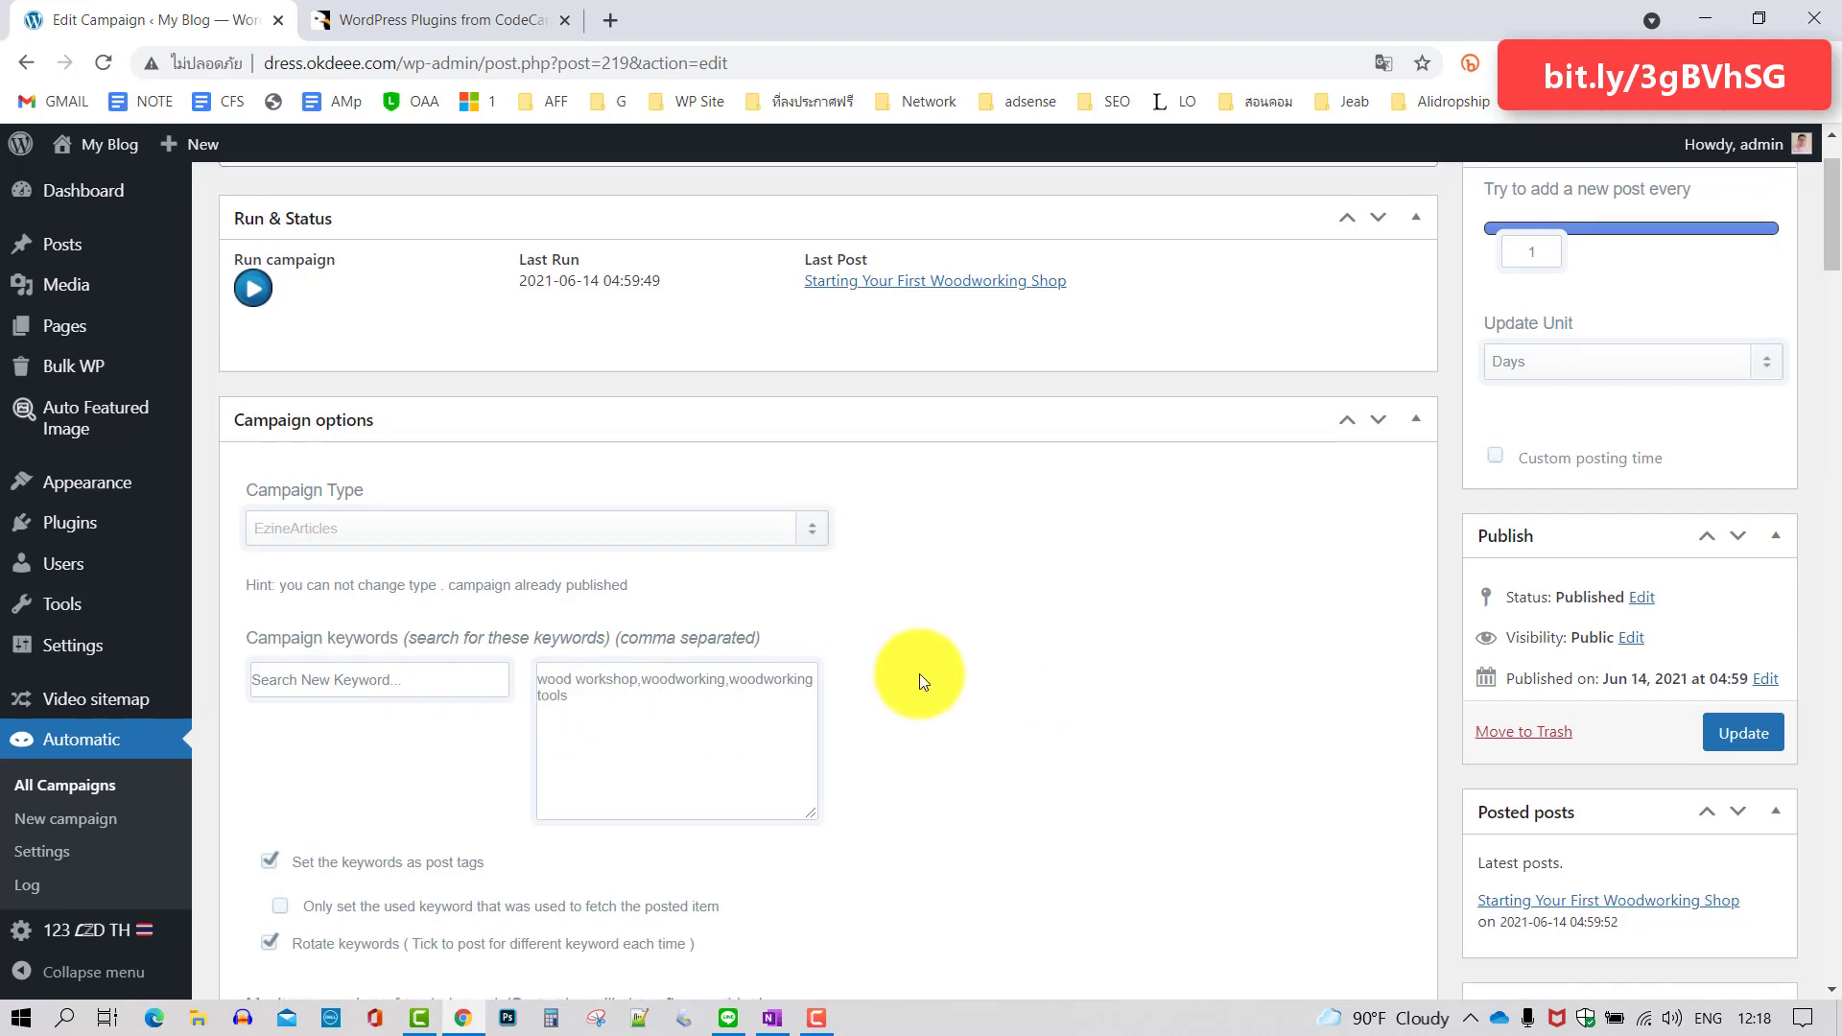
scroll(919, 681, "up", 2)
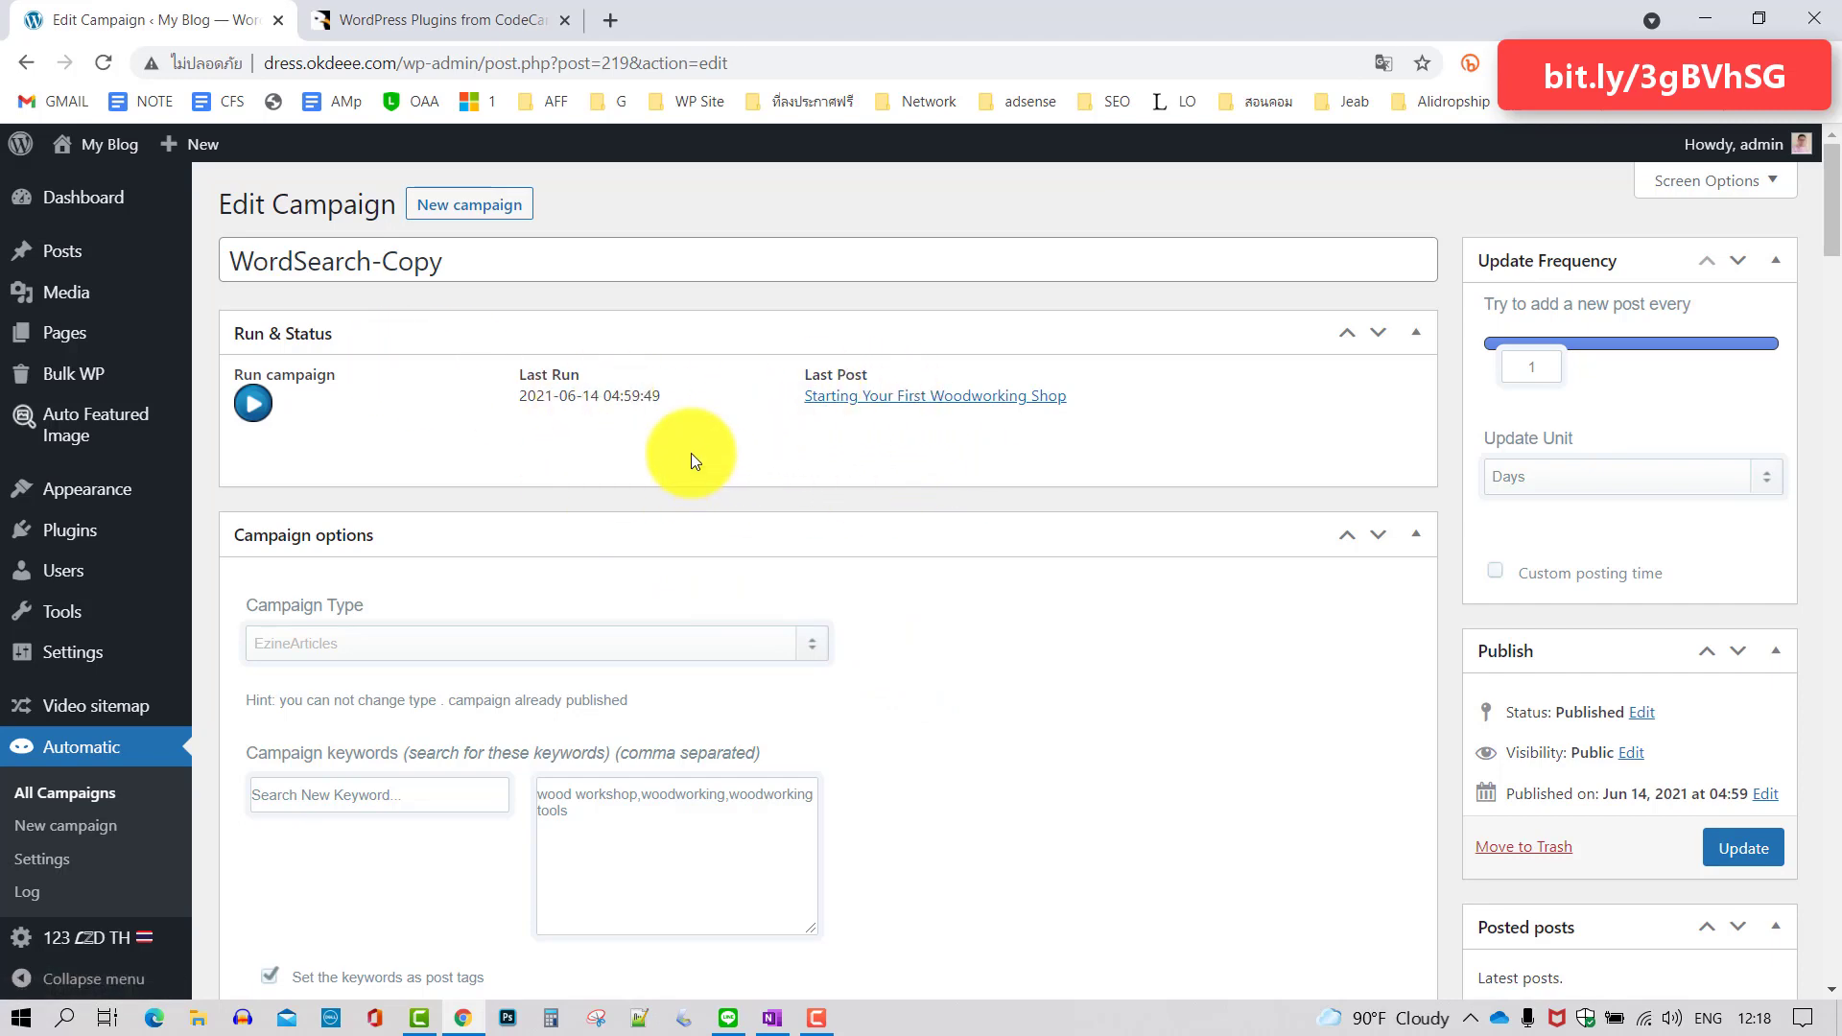
Open the campaign's last post, "Starting Your First Woodworking Shop", in a new browser tab and read through the generated article
right_click(921, 396)
left_click(977, 409)
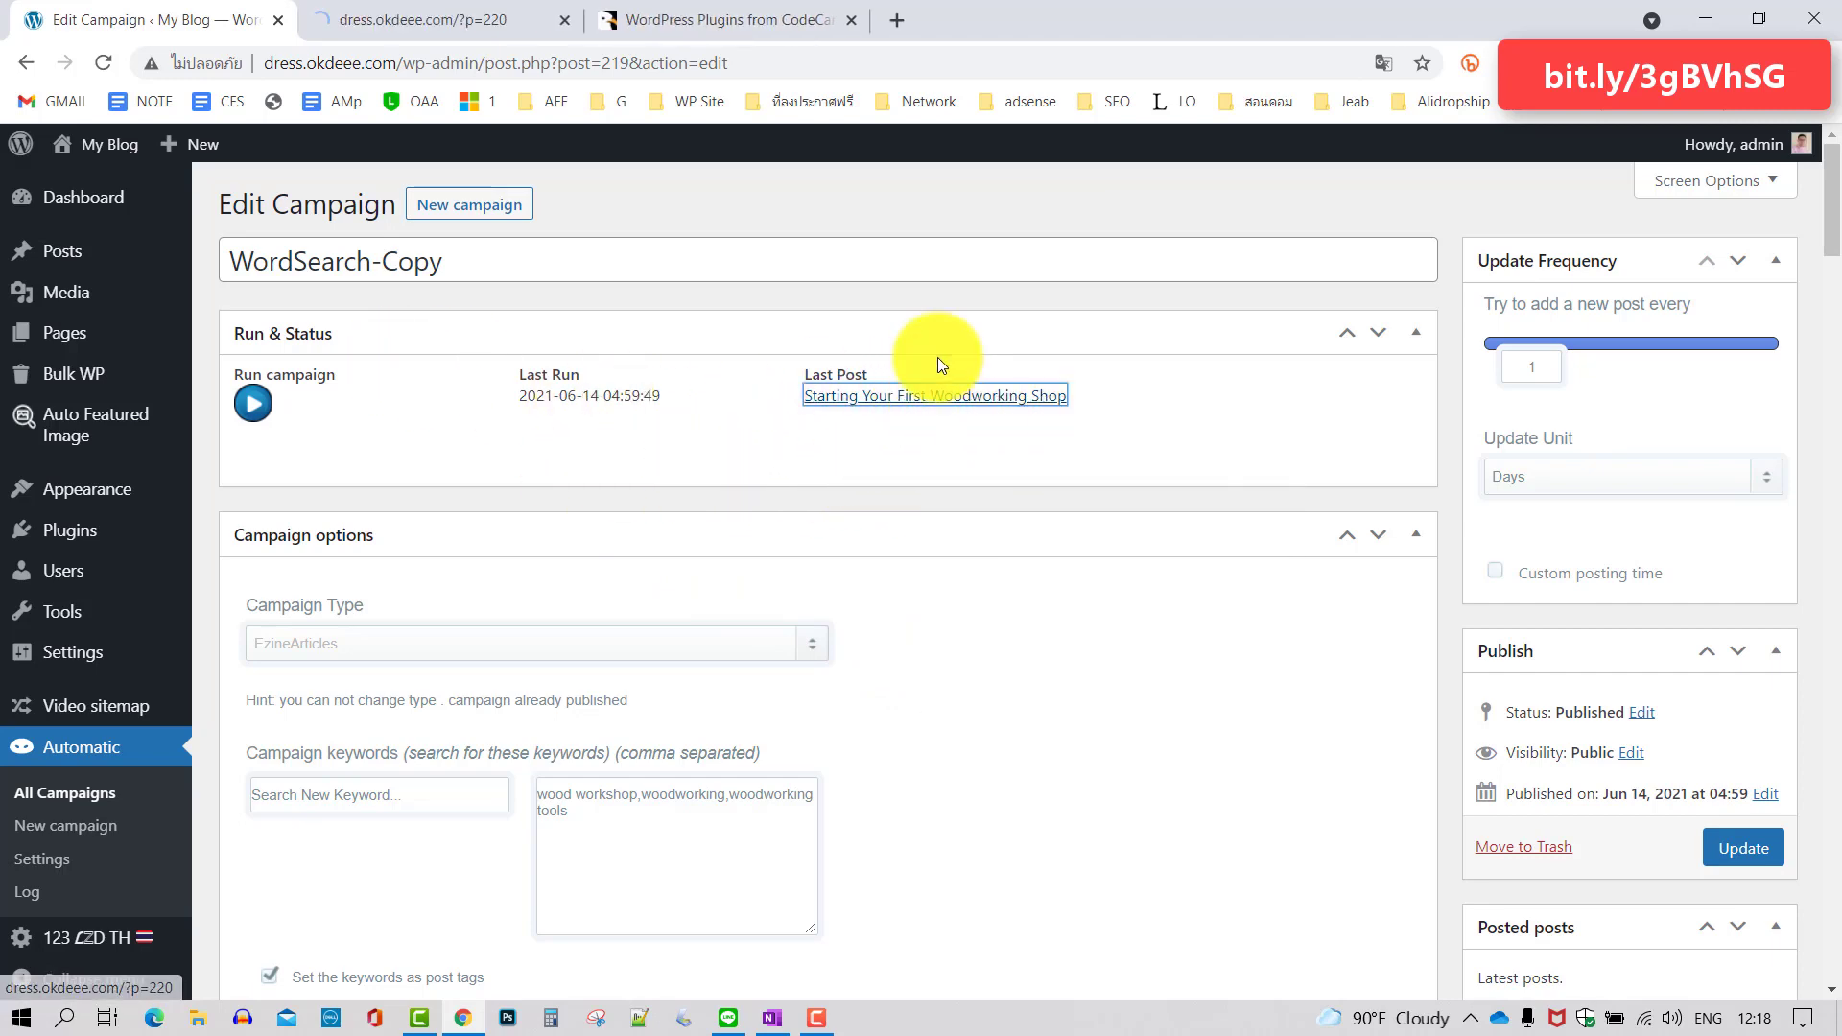
left_click(466, 24)
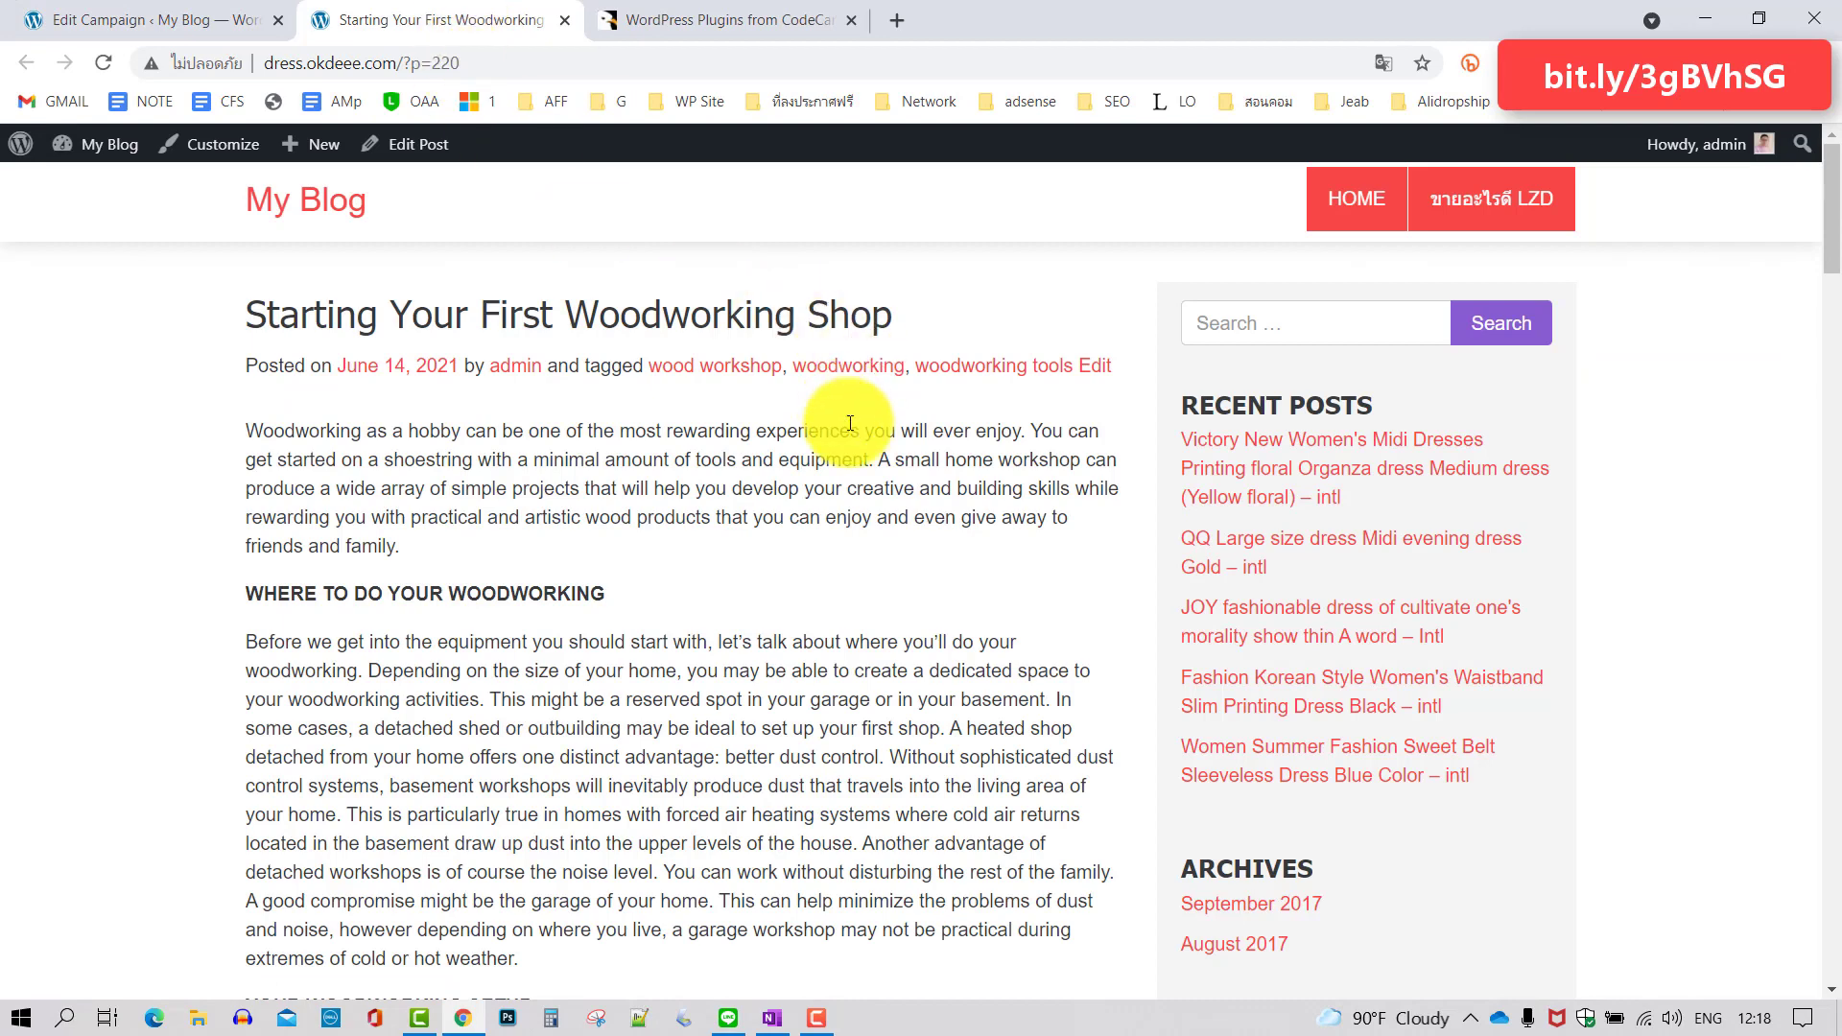
scroll(850, 424, "down", 1)
scroll(848, 422, "up", 1)
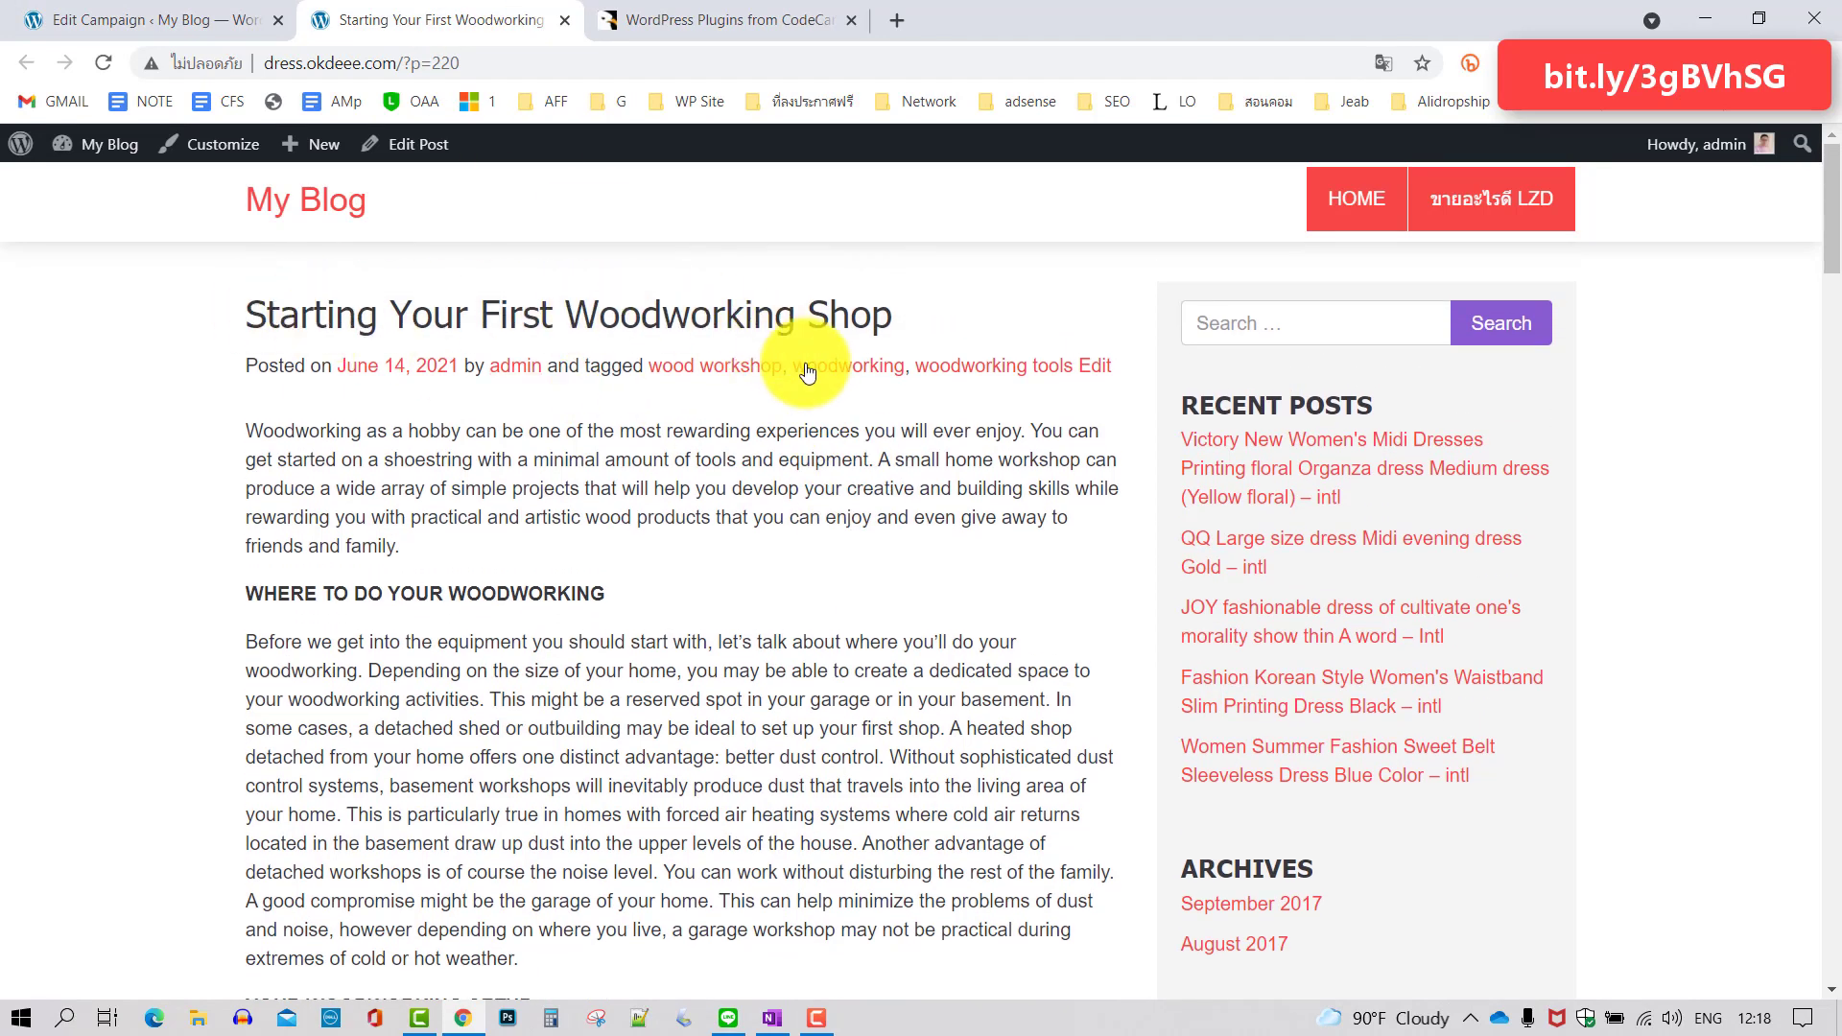
scroll(614, 422, "down", 5)
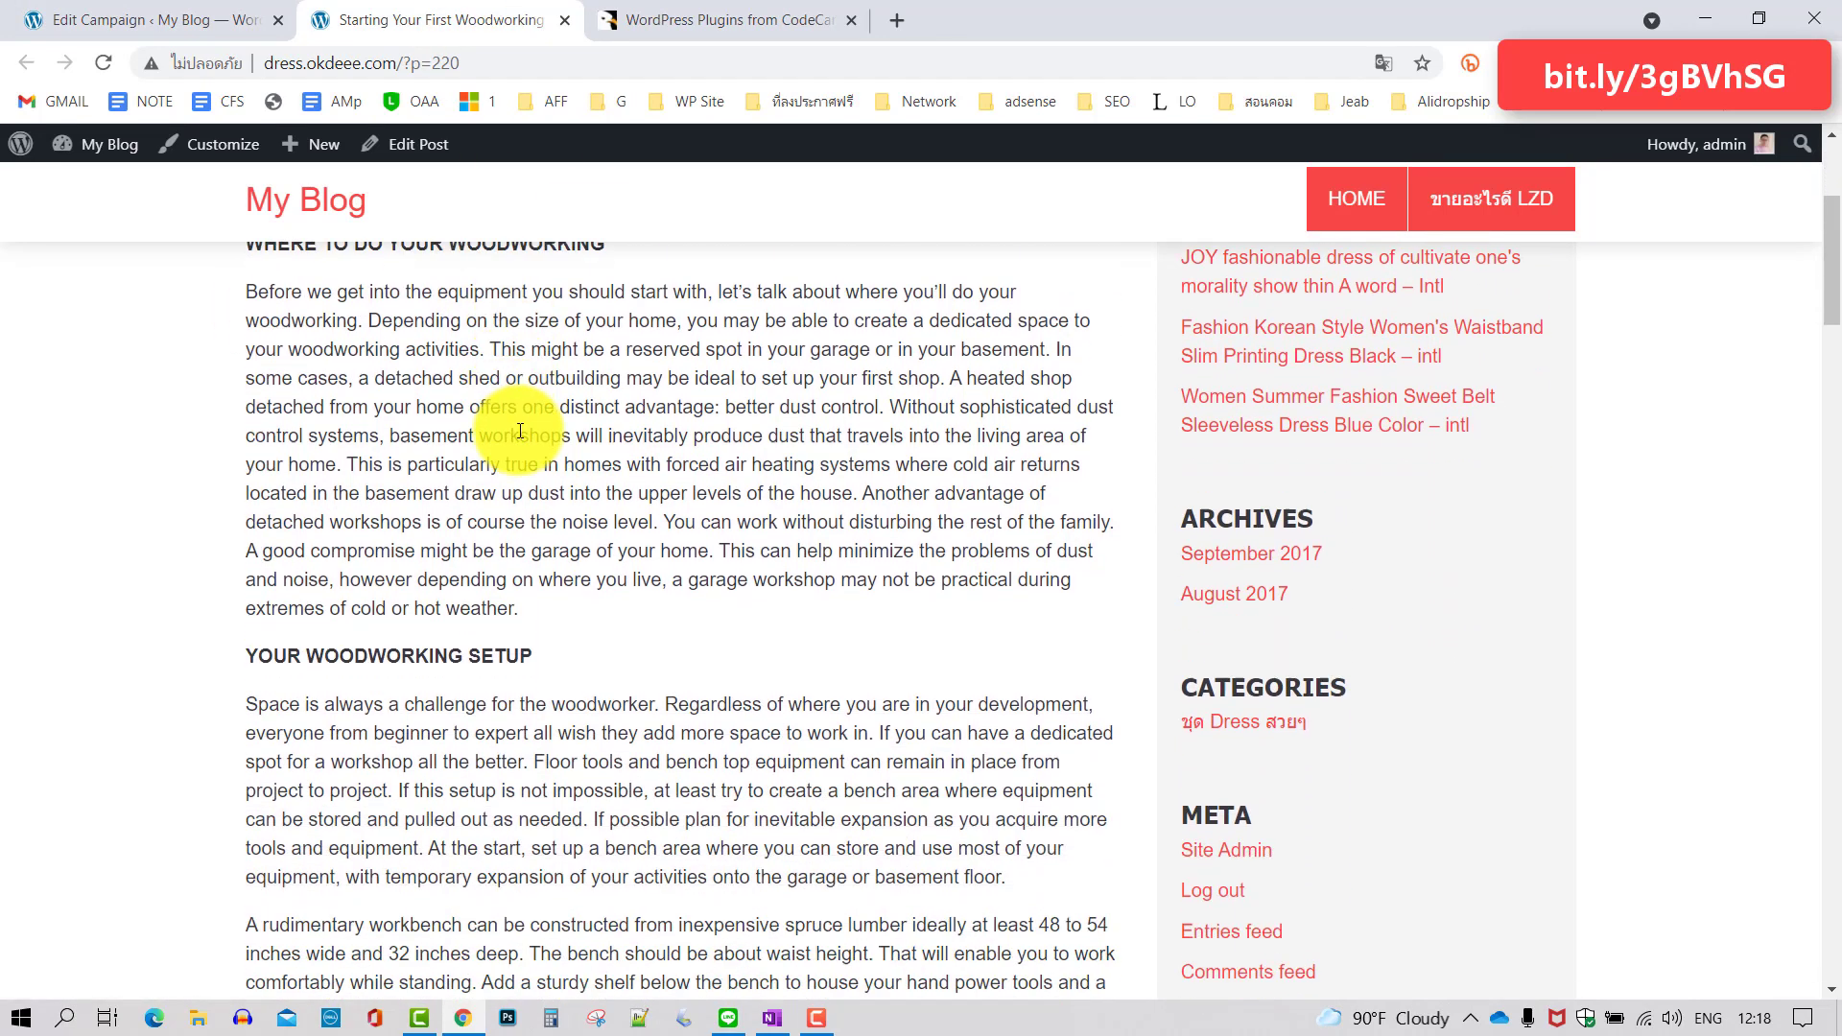
scroll(780, 429, "down", 10)
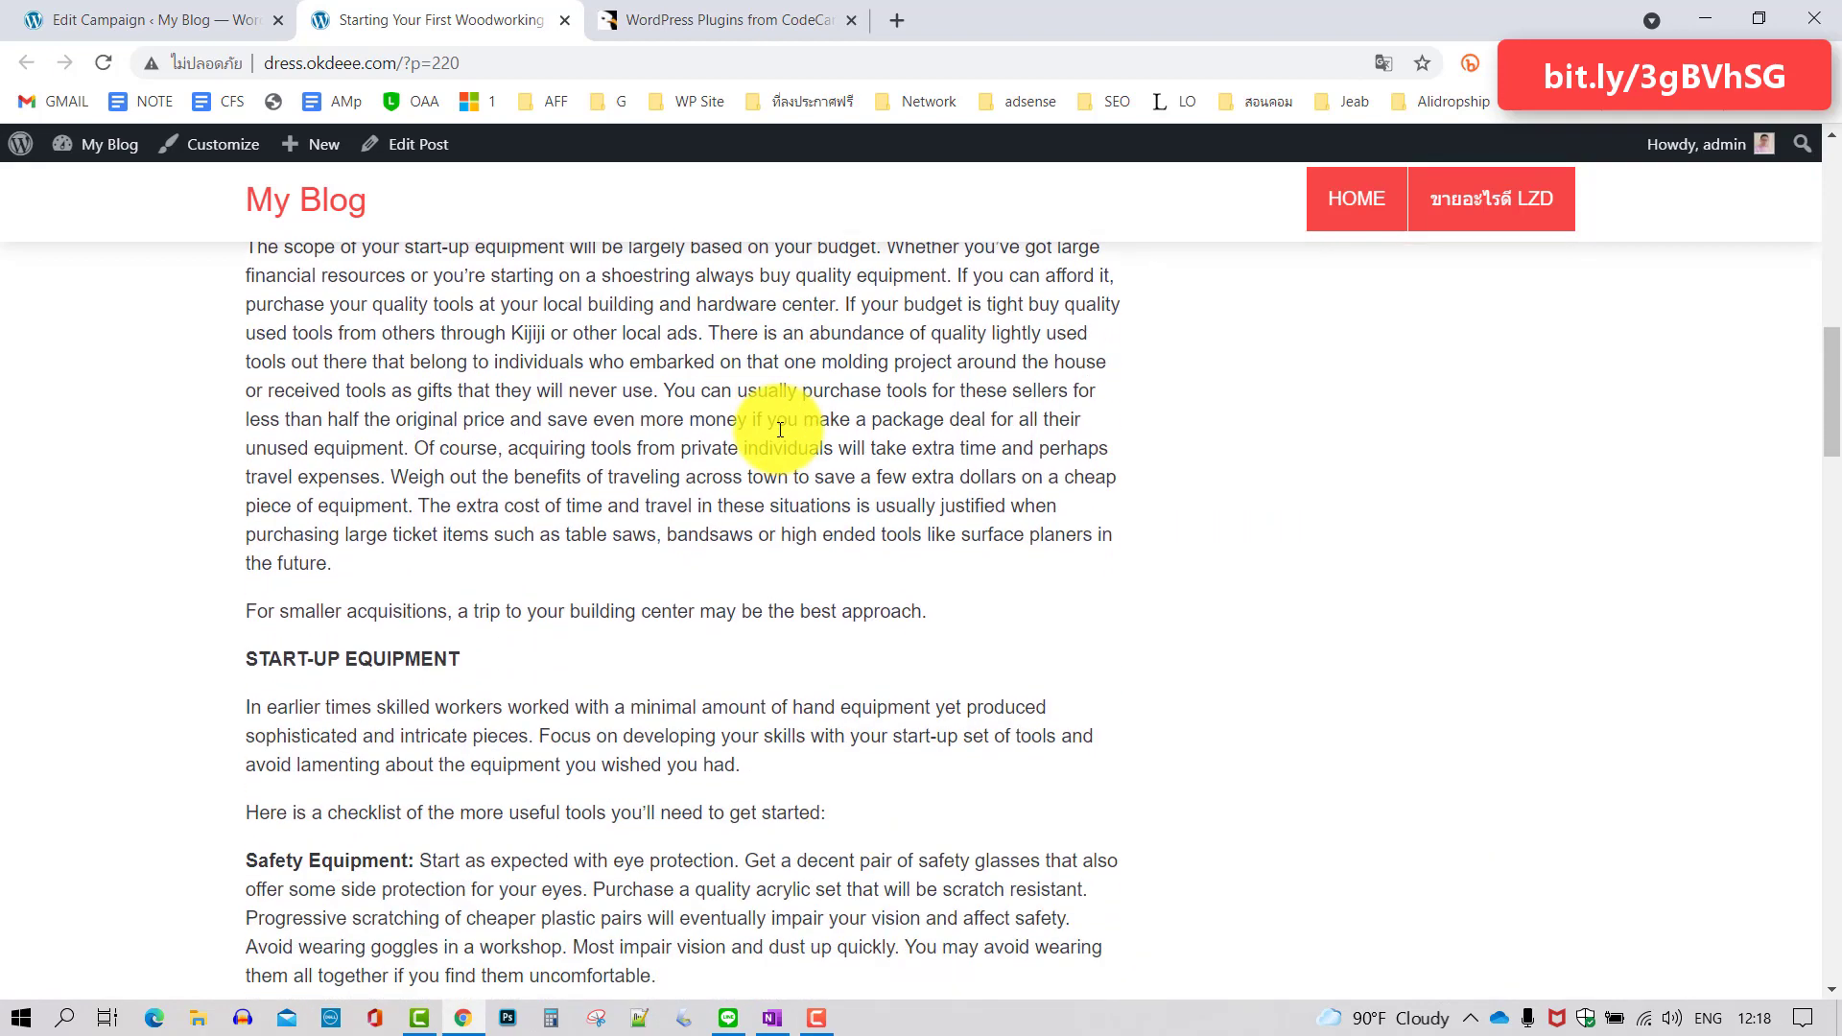
scroll(781, 429, "down", 15)
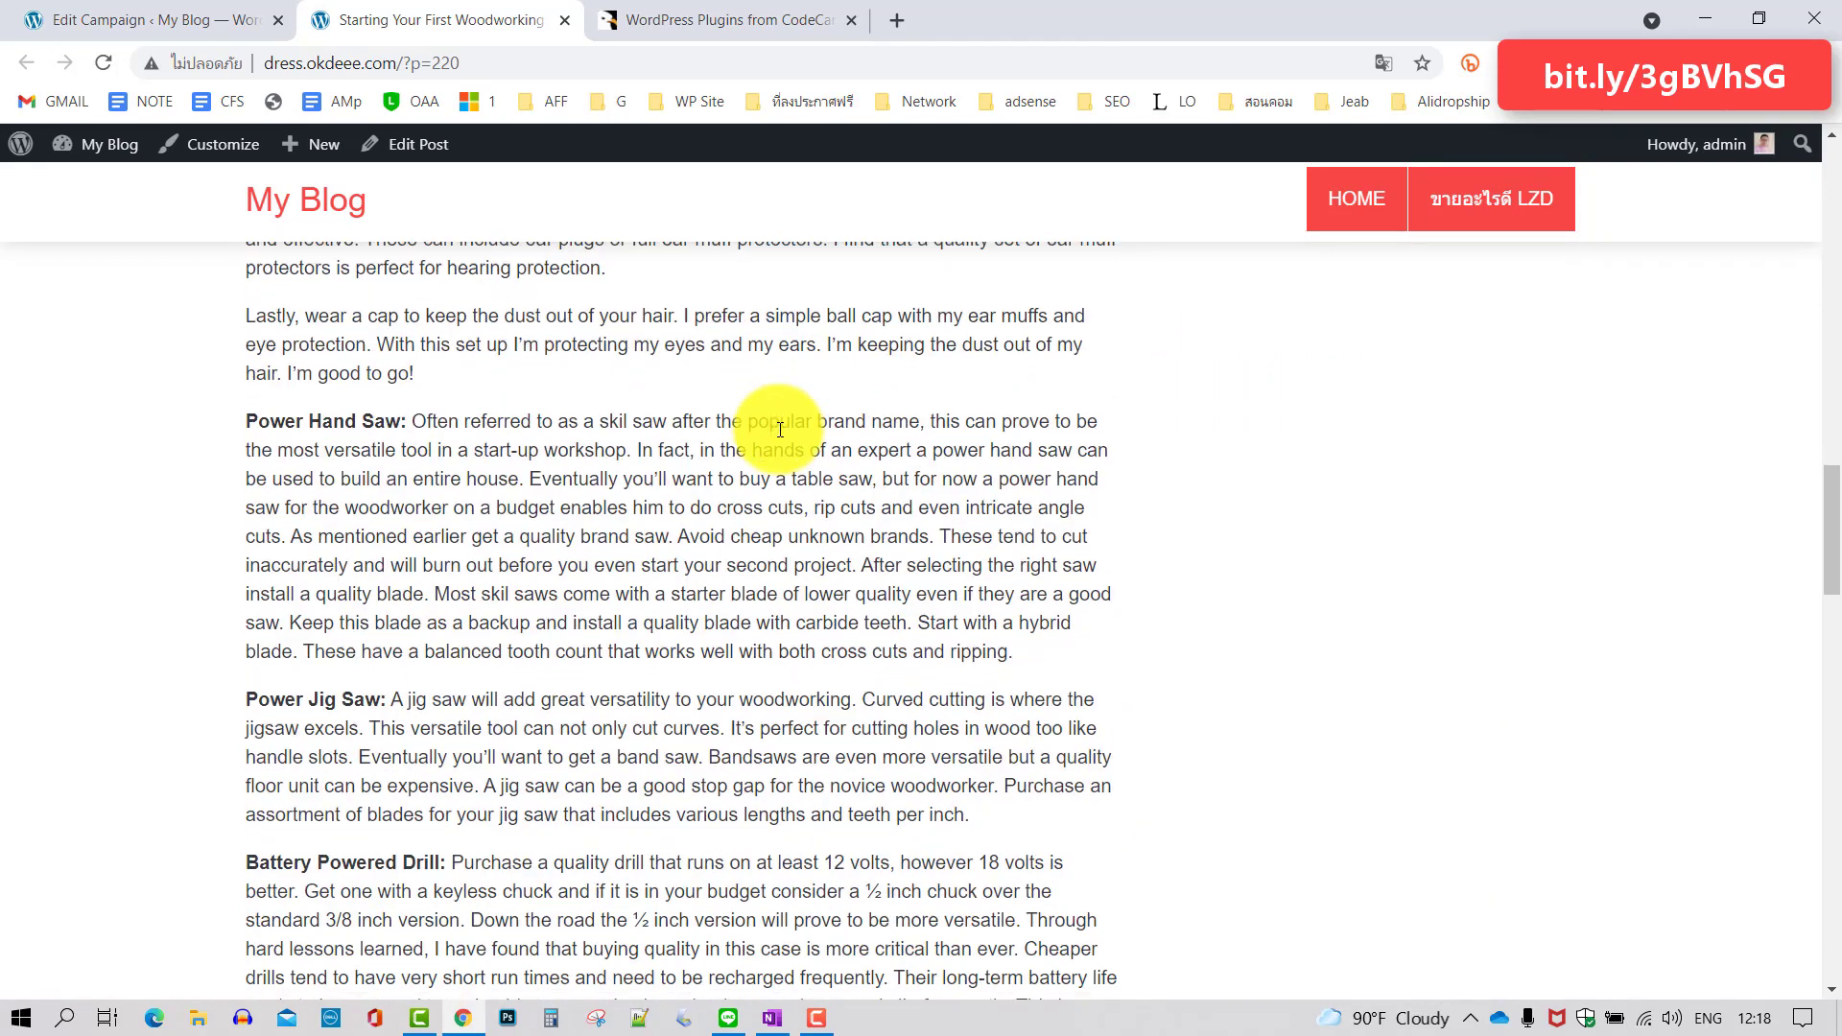
scroll(780, 429, "down", 5)
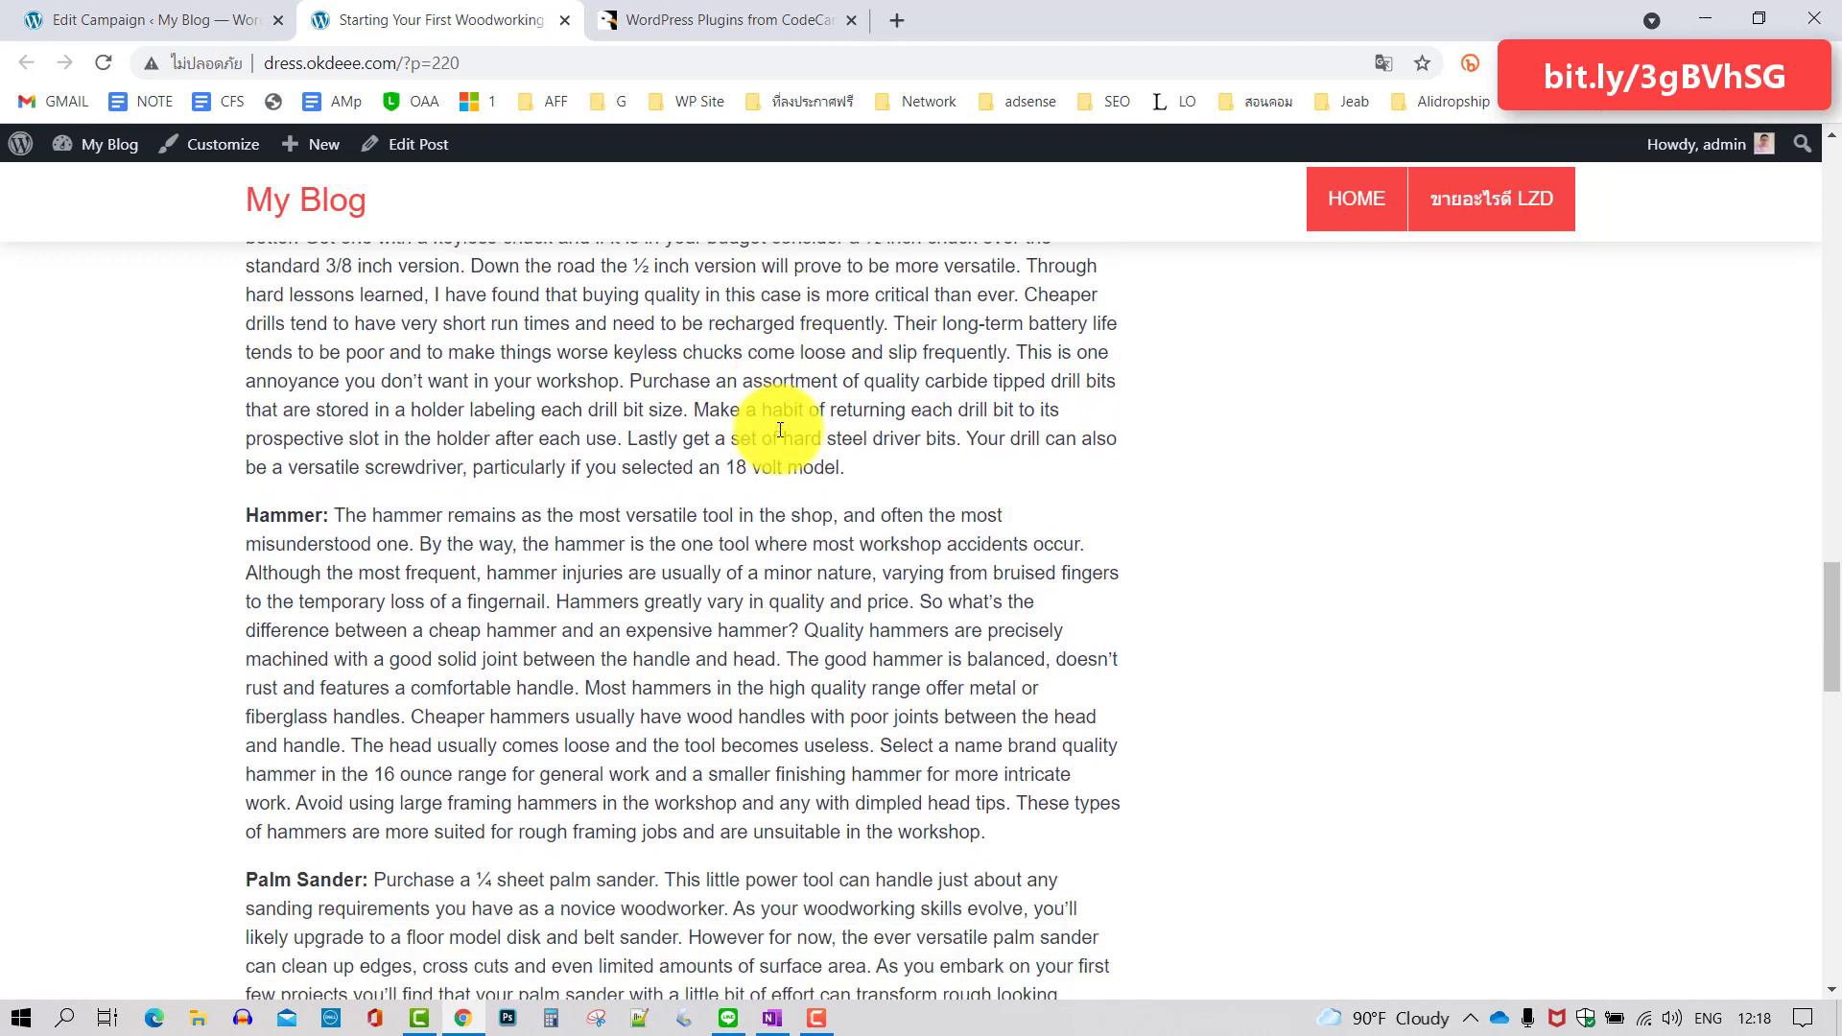
scroll(780, 429, "down", 5)
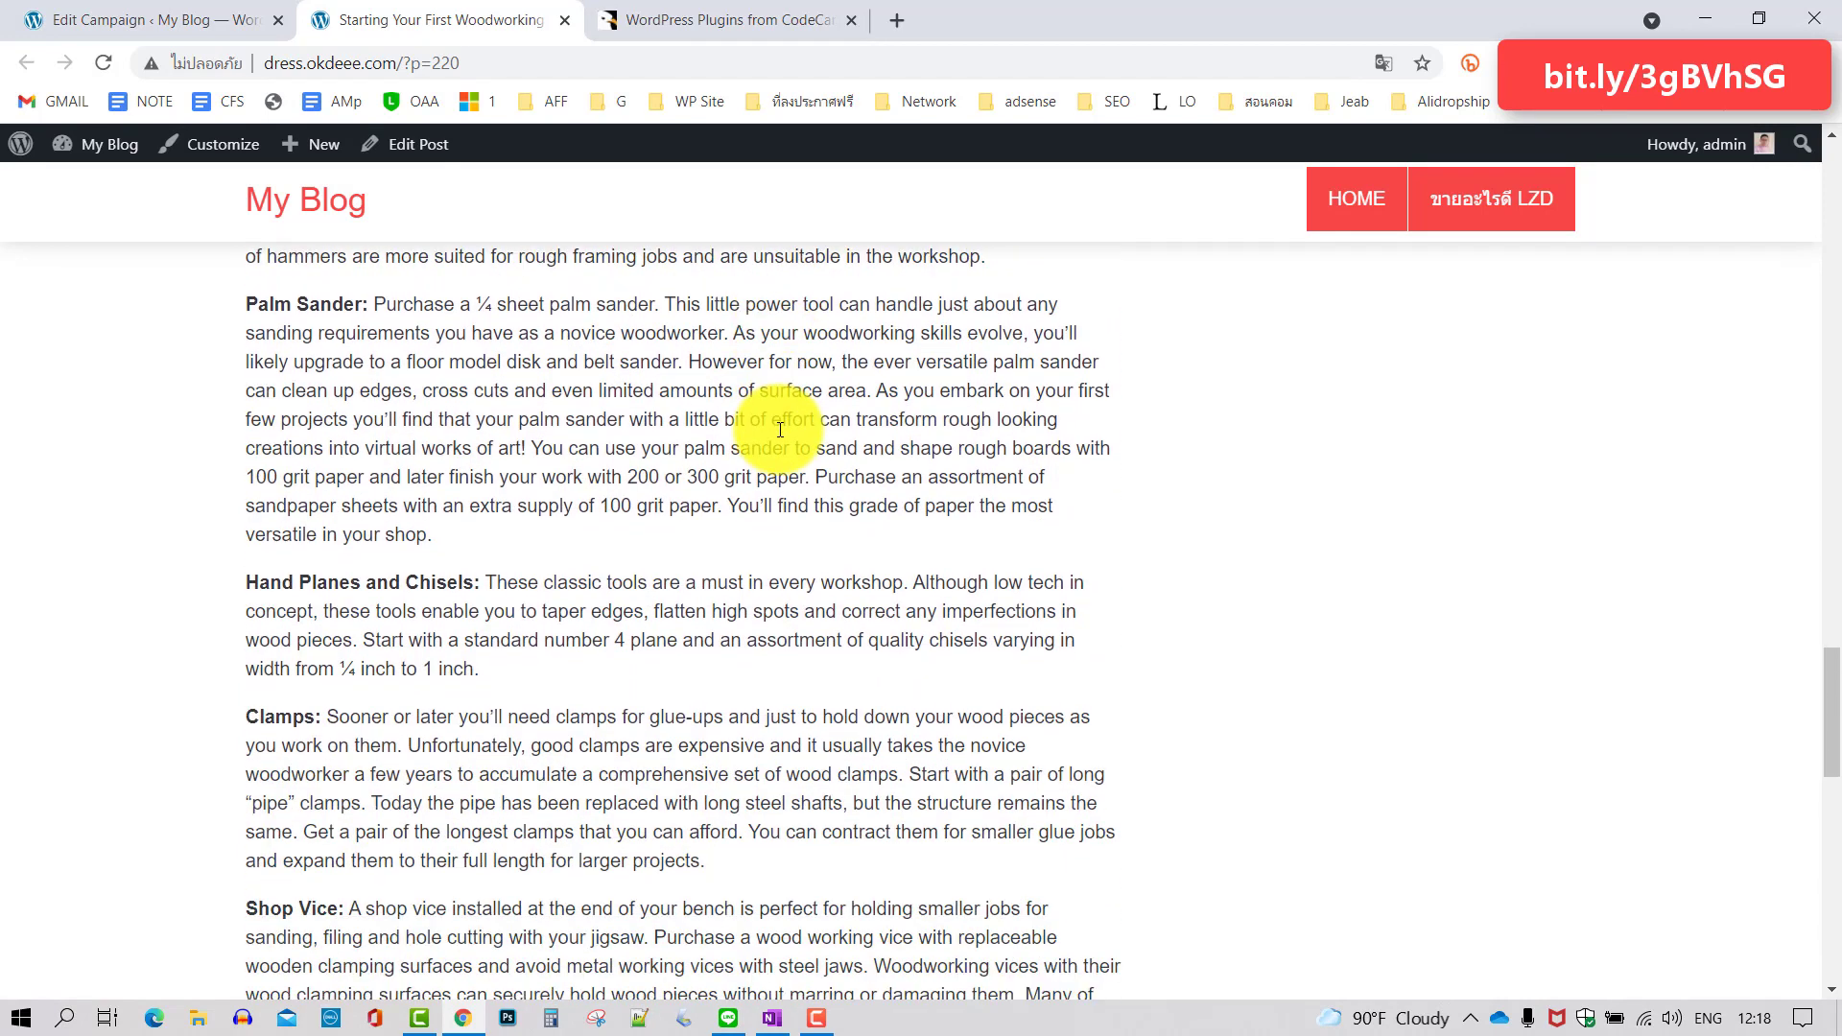
Read the rest of the "Starting Your First Woodworking Shop" article, return to its beginning and close the post
scroll(780, 429, "down", 2)
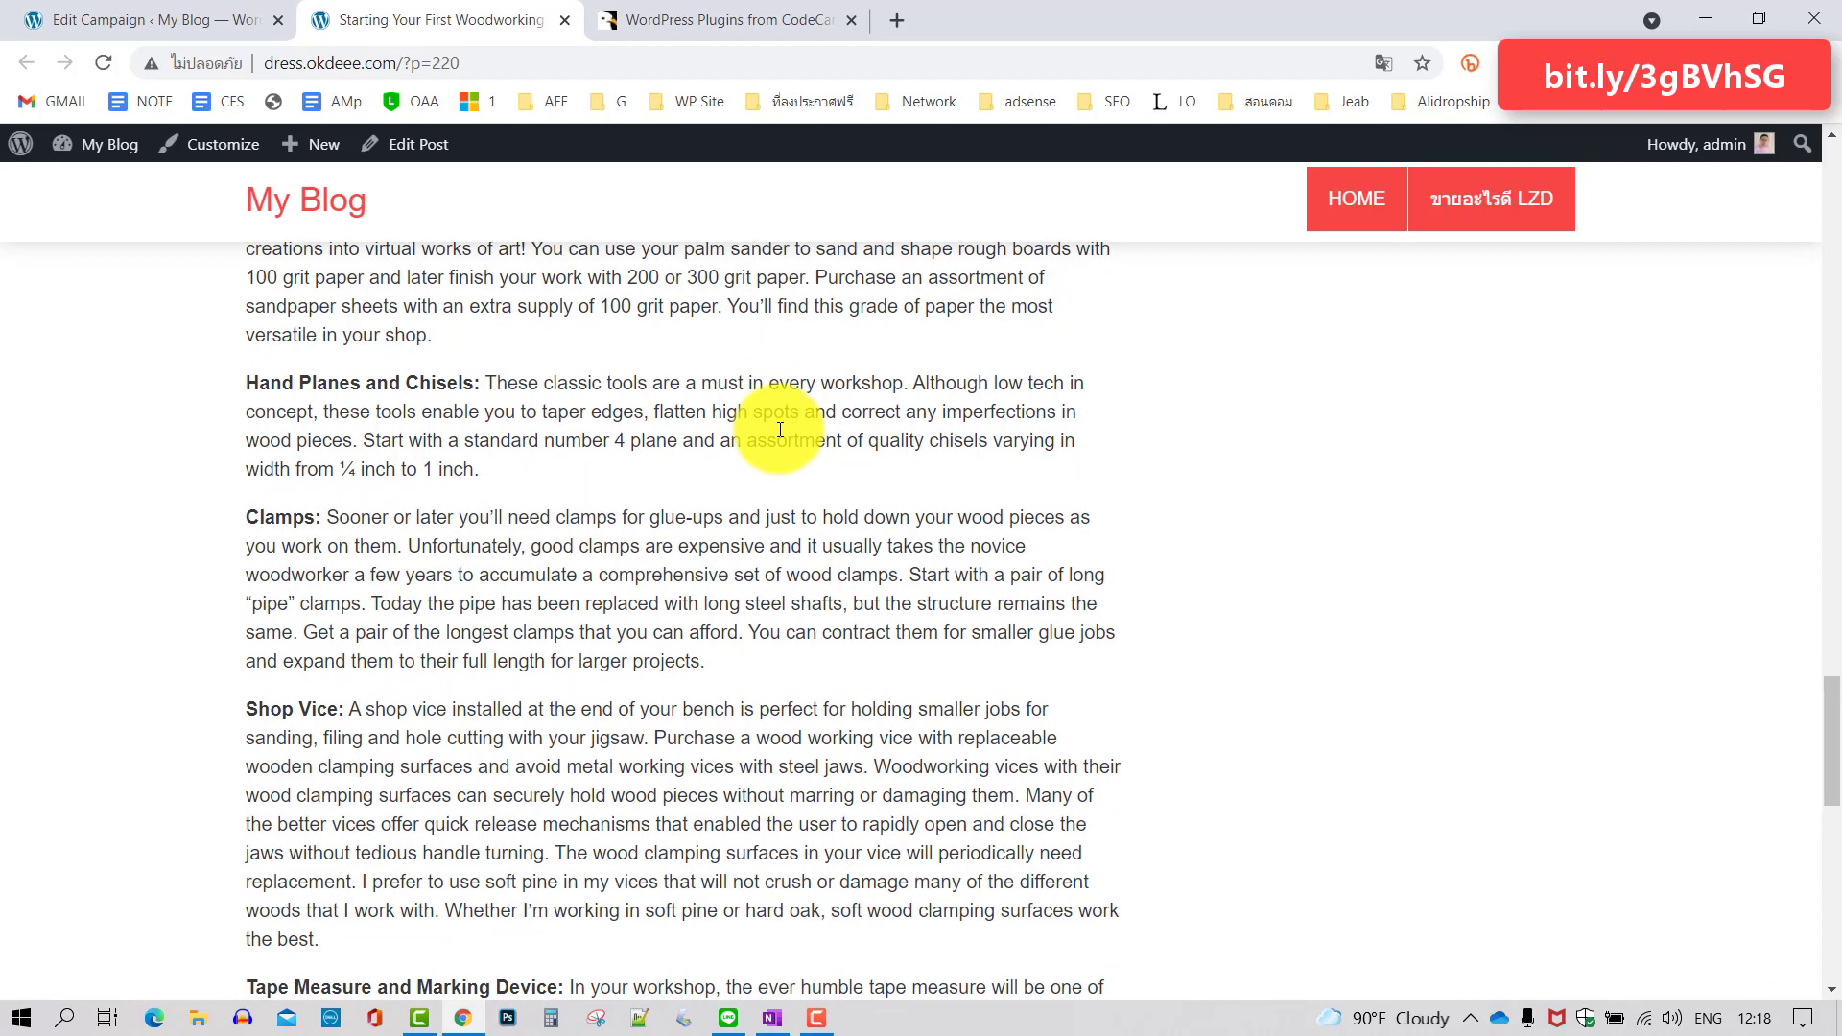
scroll(780, 429, "down", 2)
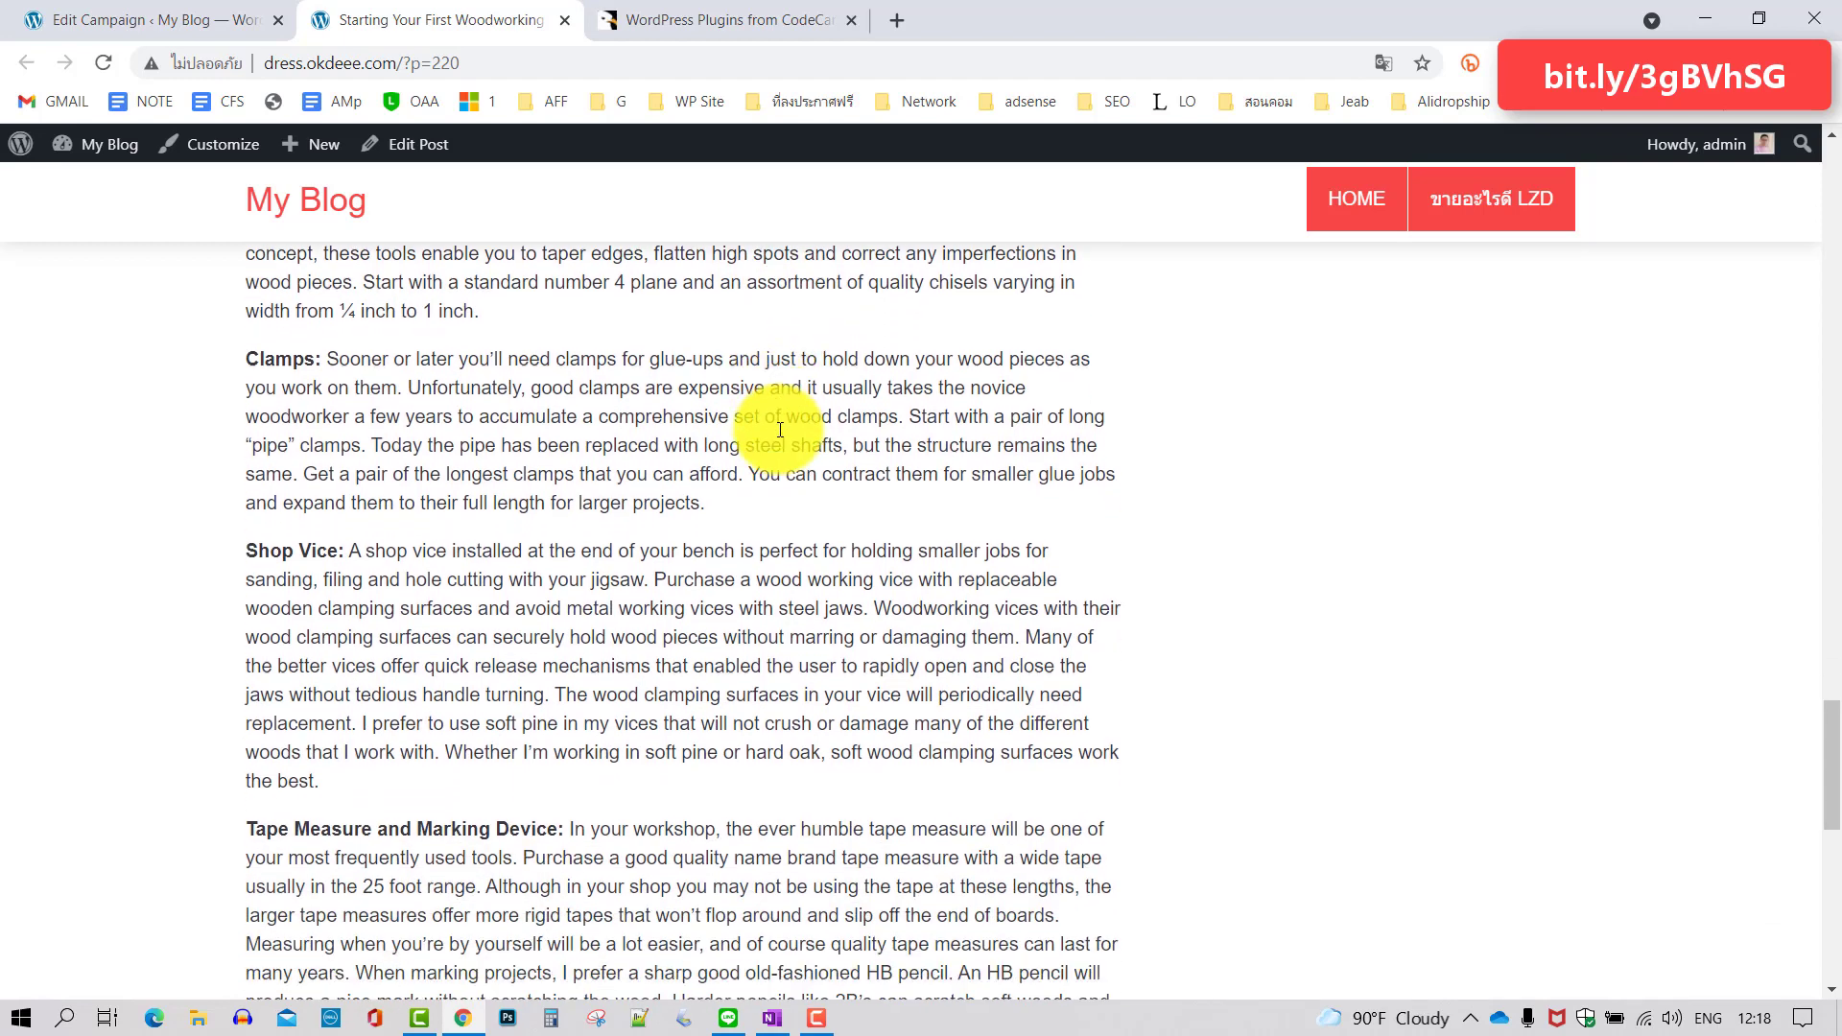
scroll(779, 429, "down", 10)
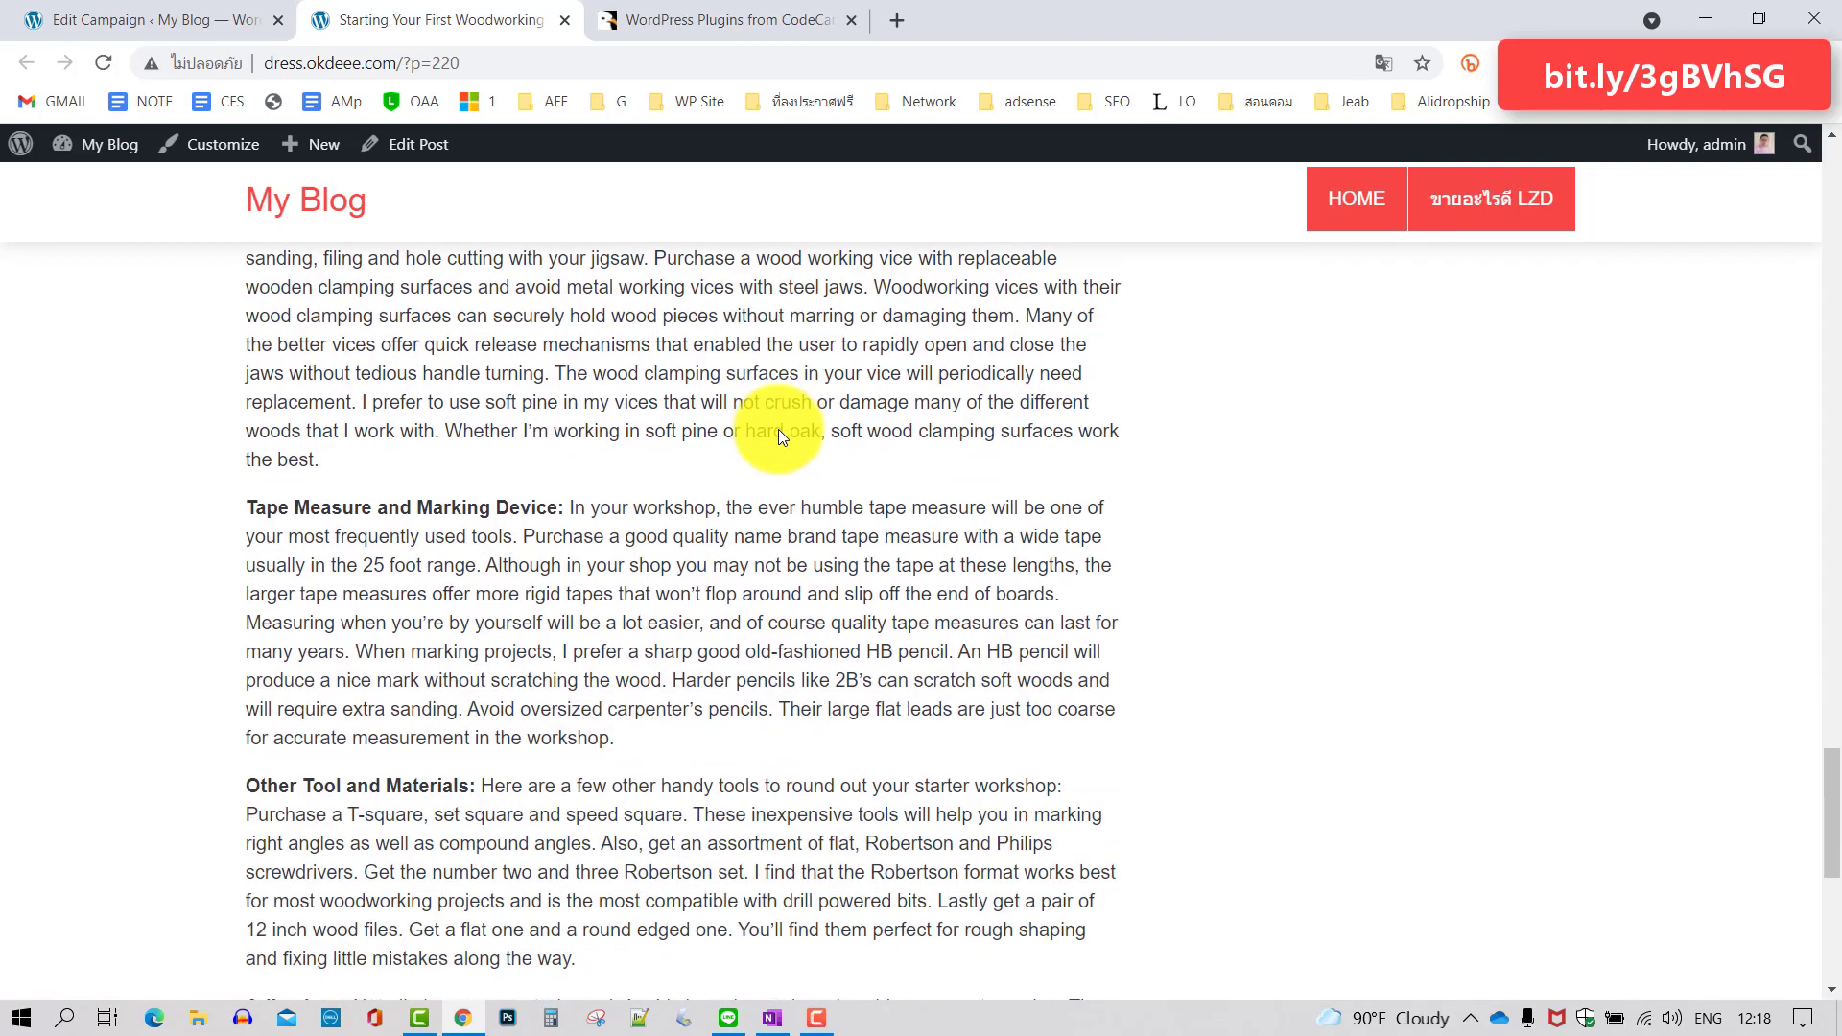
scroll(775, 440, "up", 2)
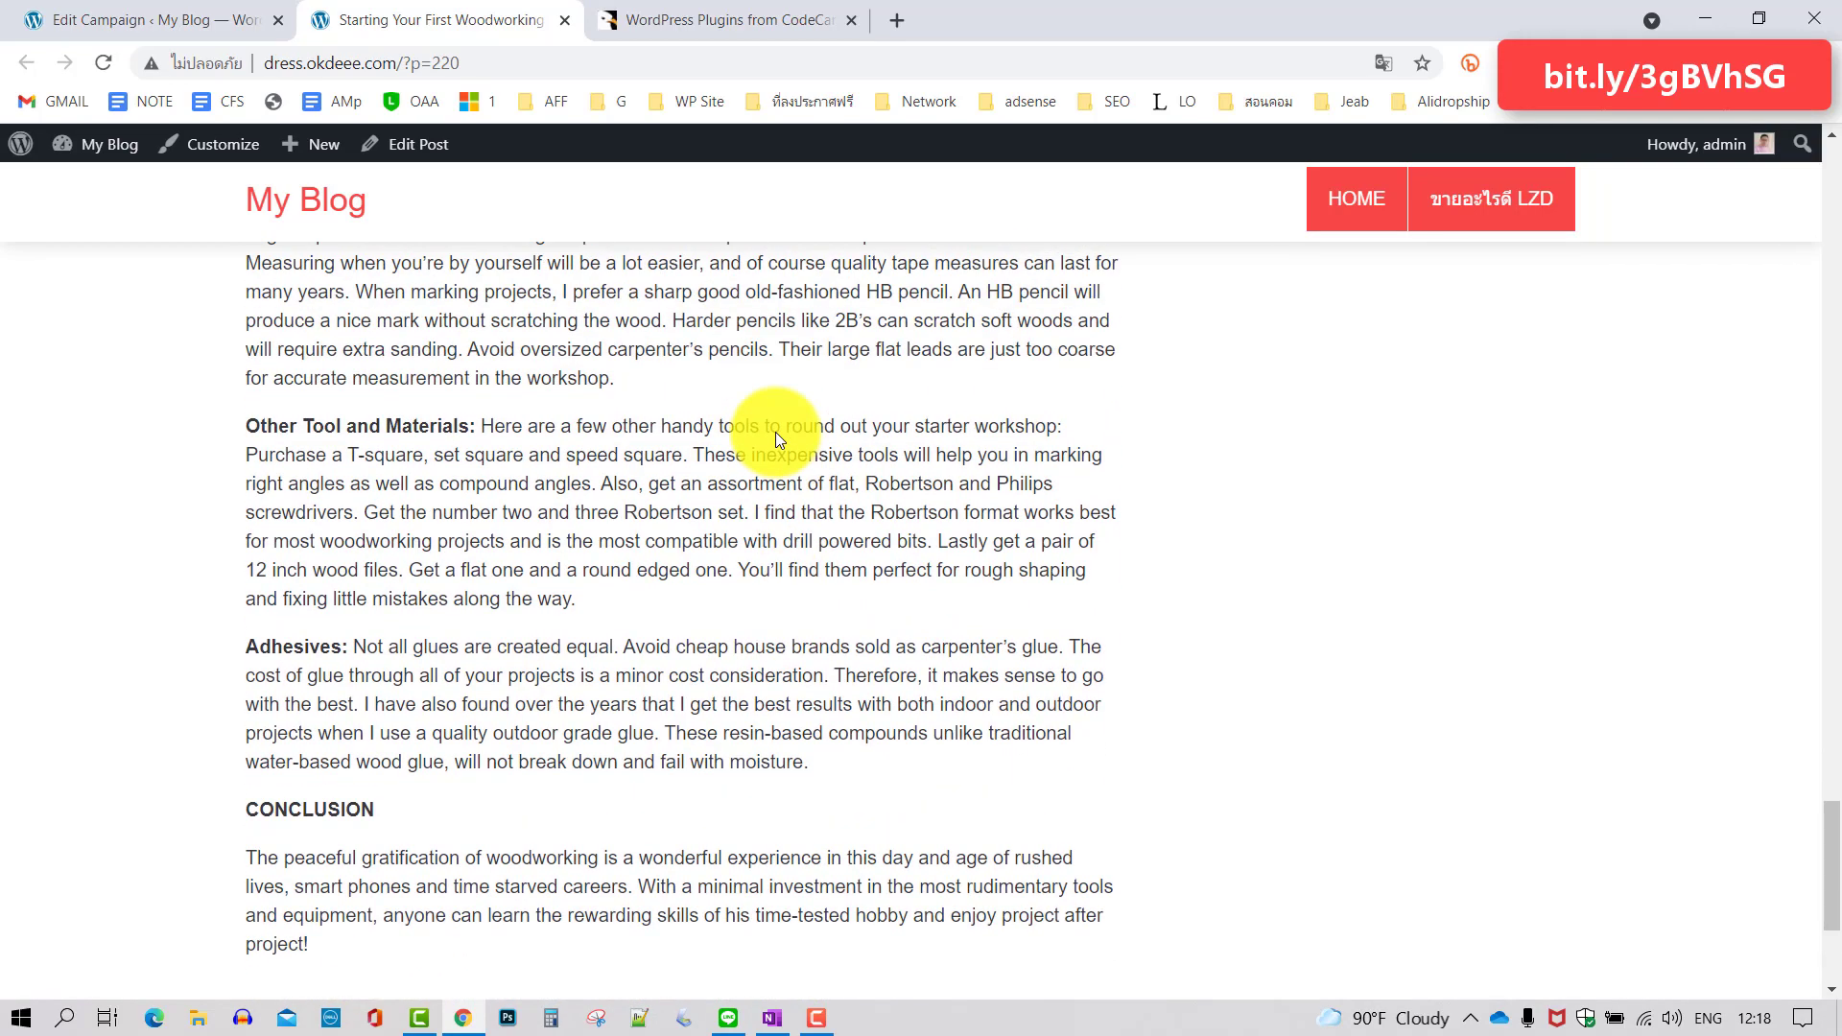
scroll(777, 435, "up", 14)
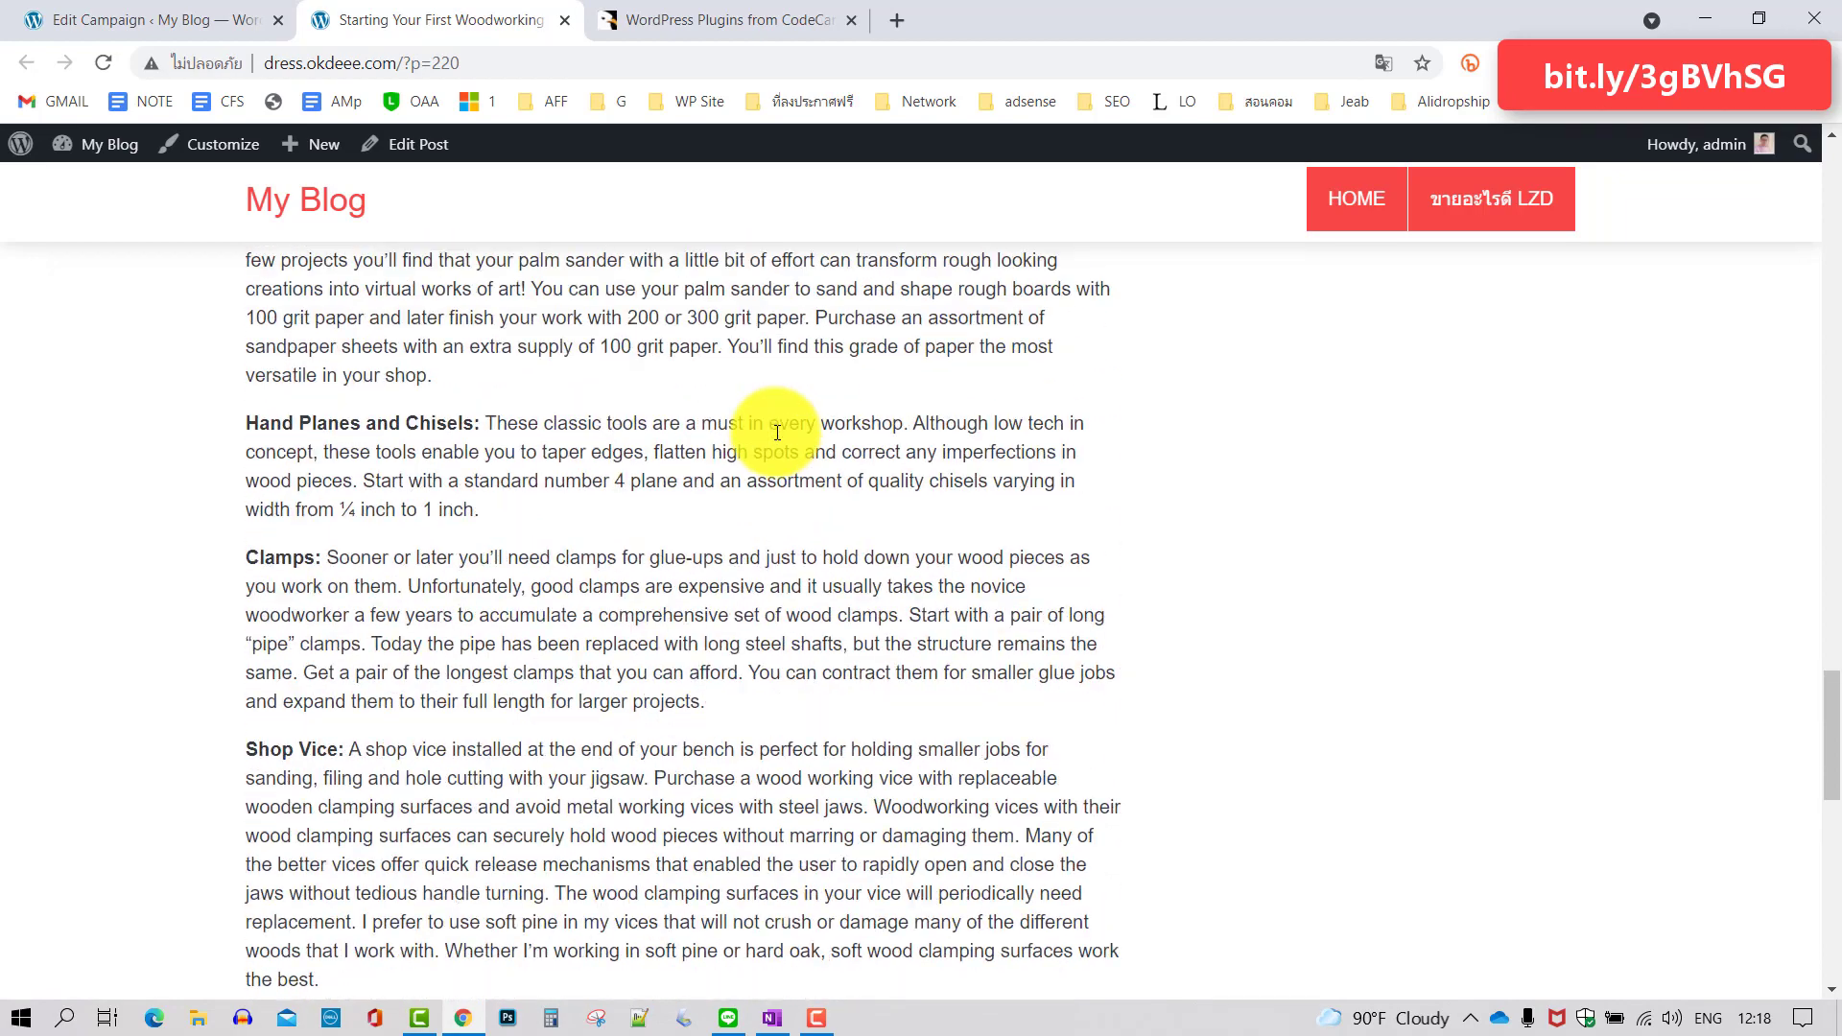
scroll(777, 433, "up", 12)
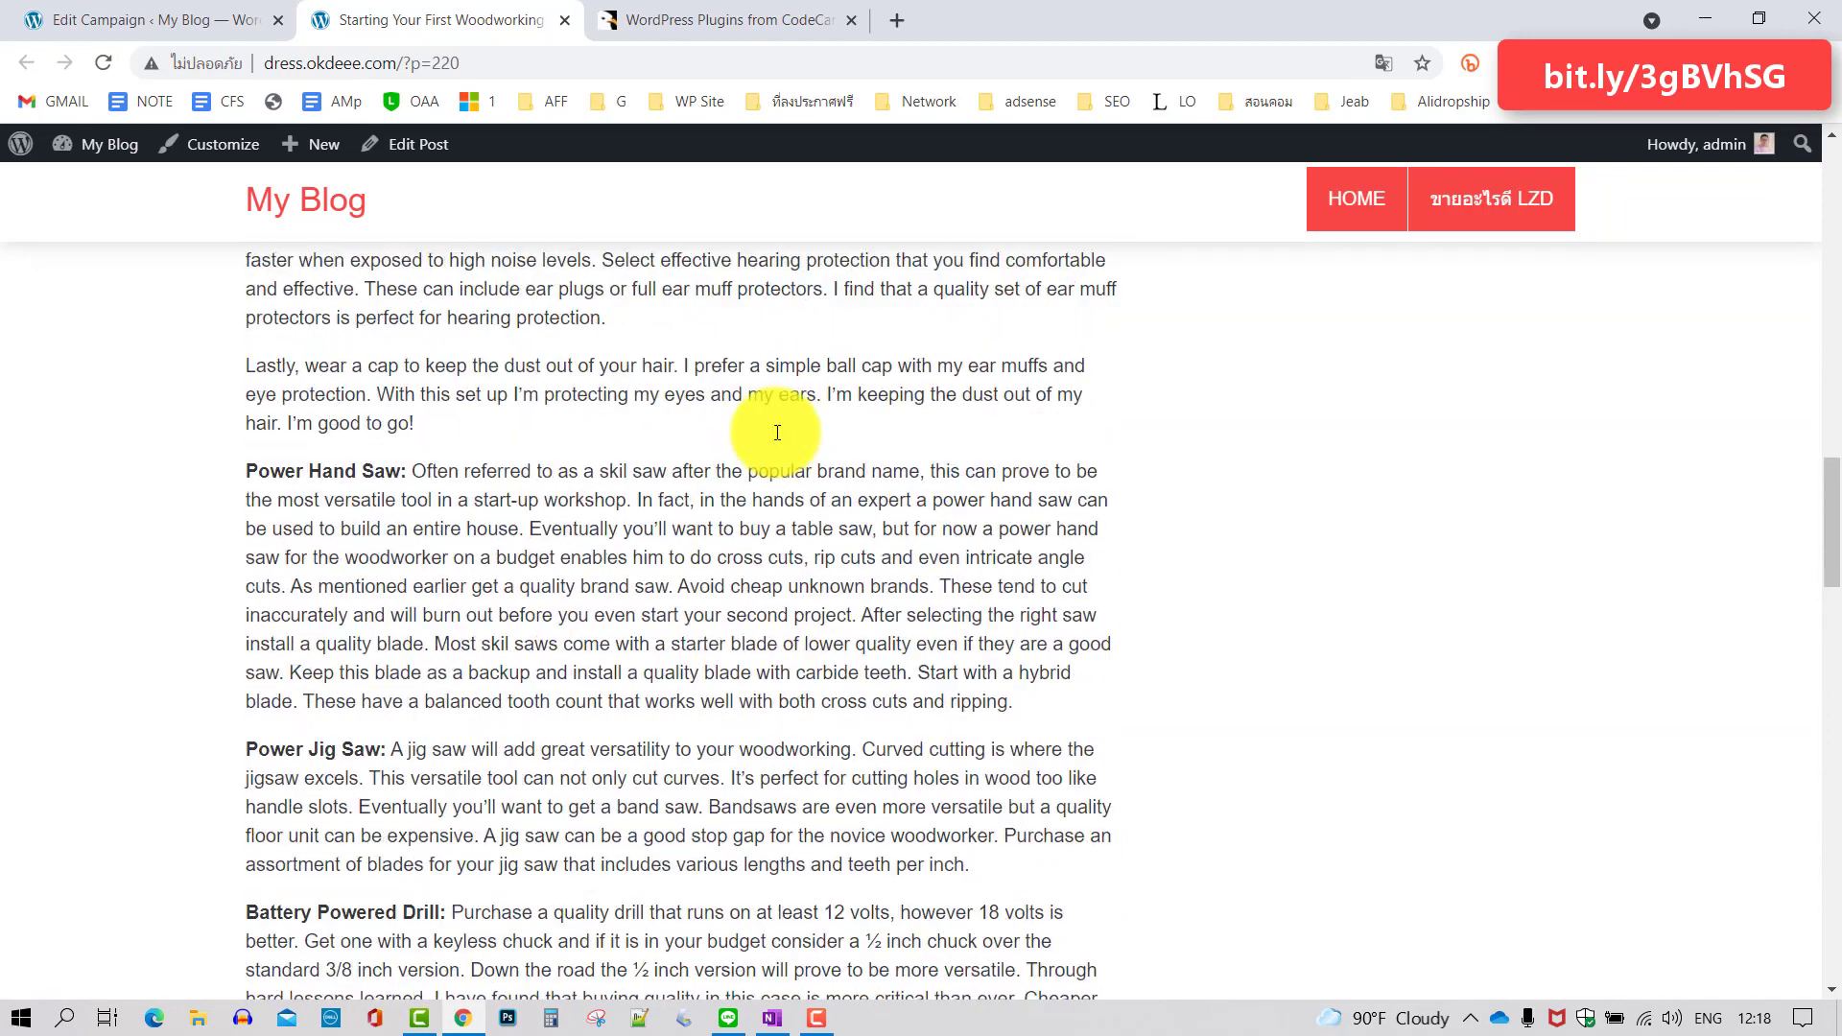
scroll(777, 433, "up", 13)
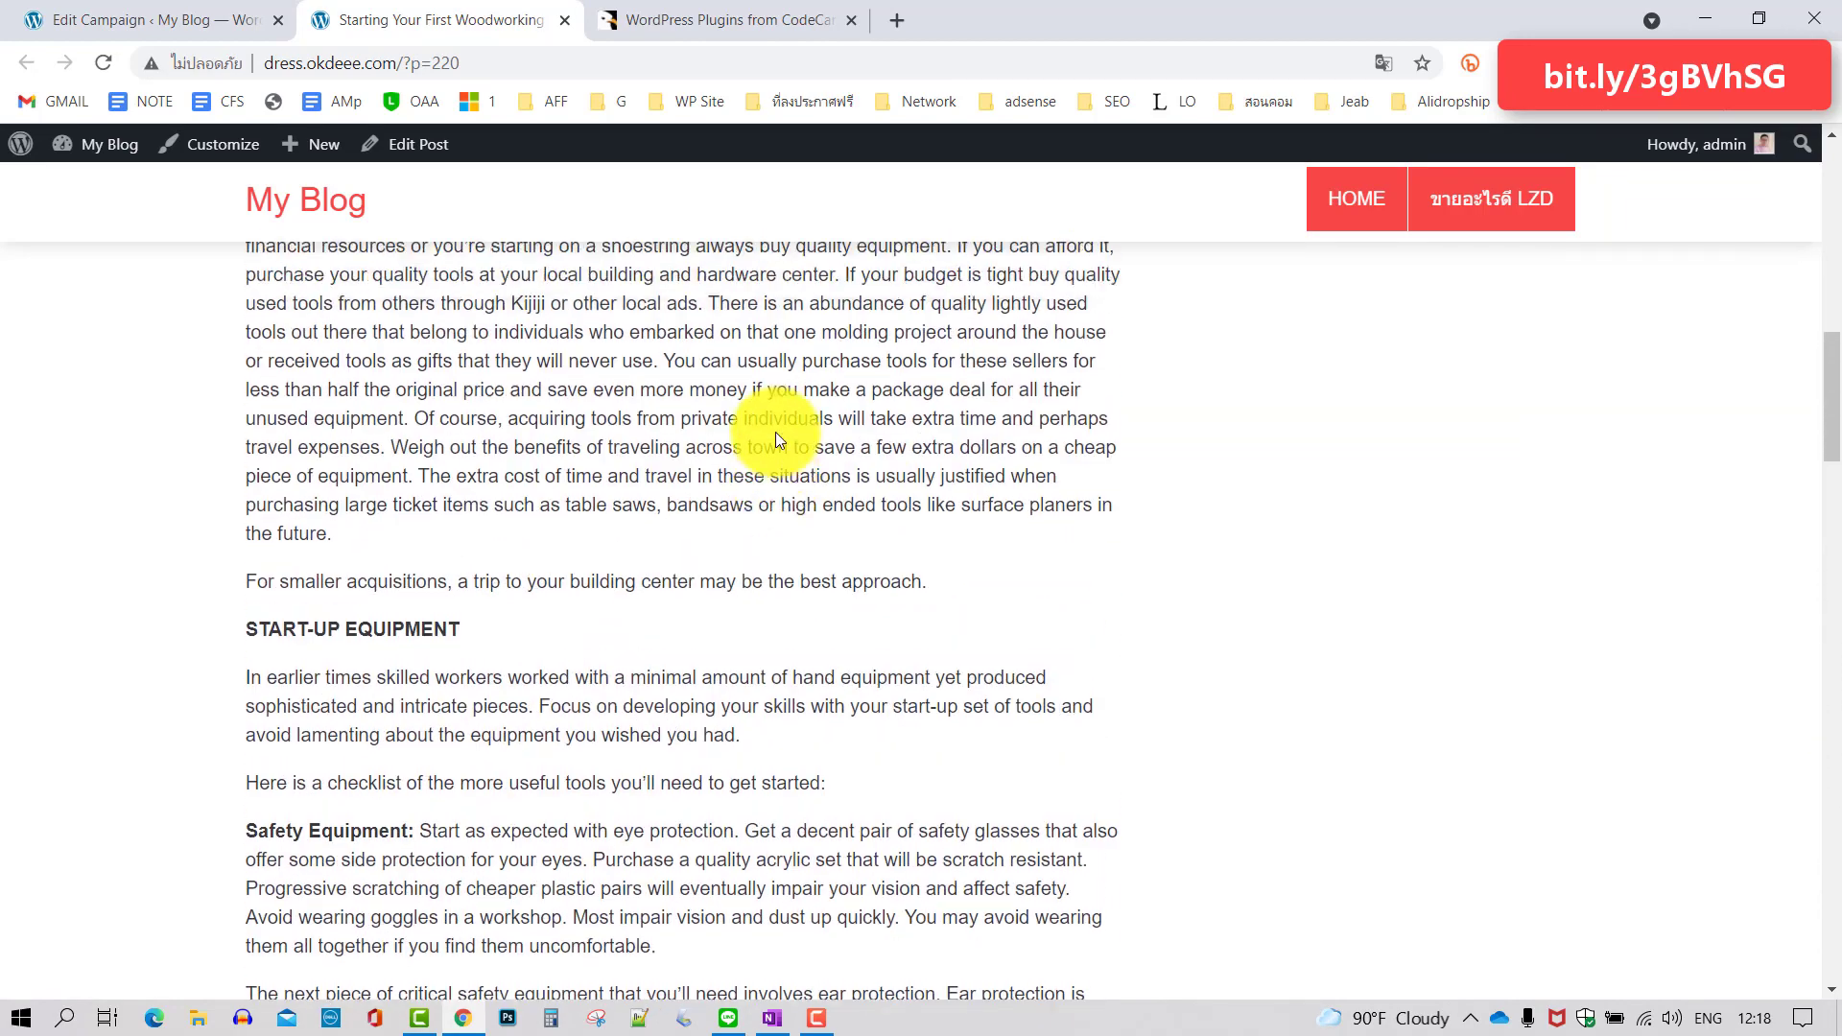
scroll(775, 432, "up", 13)
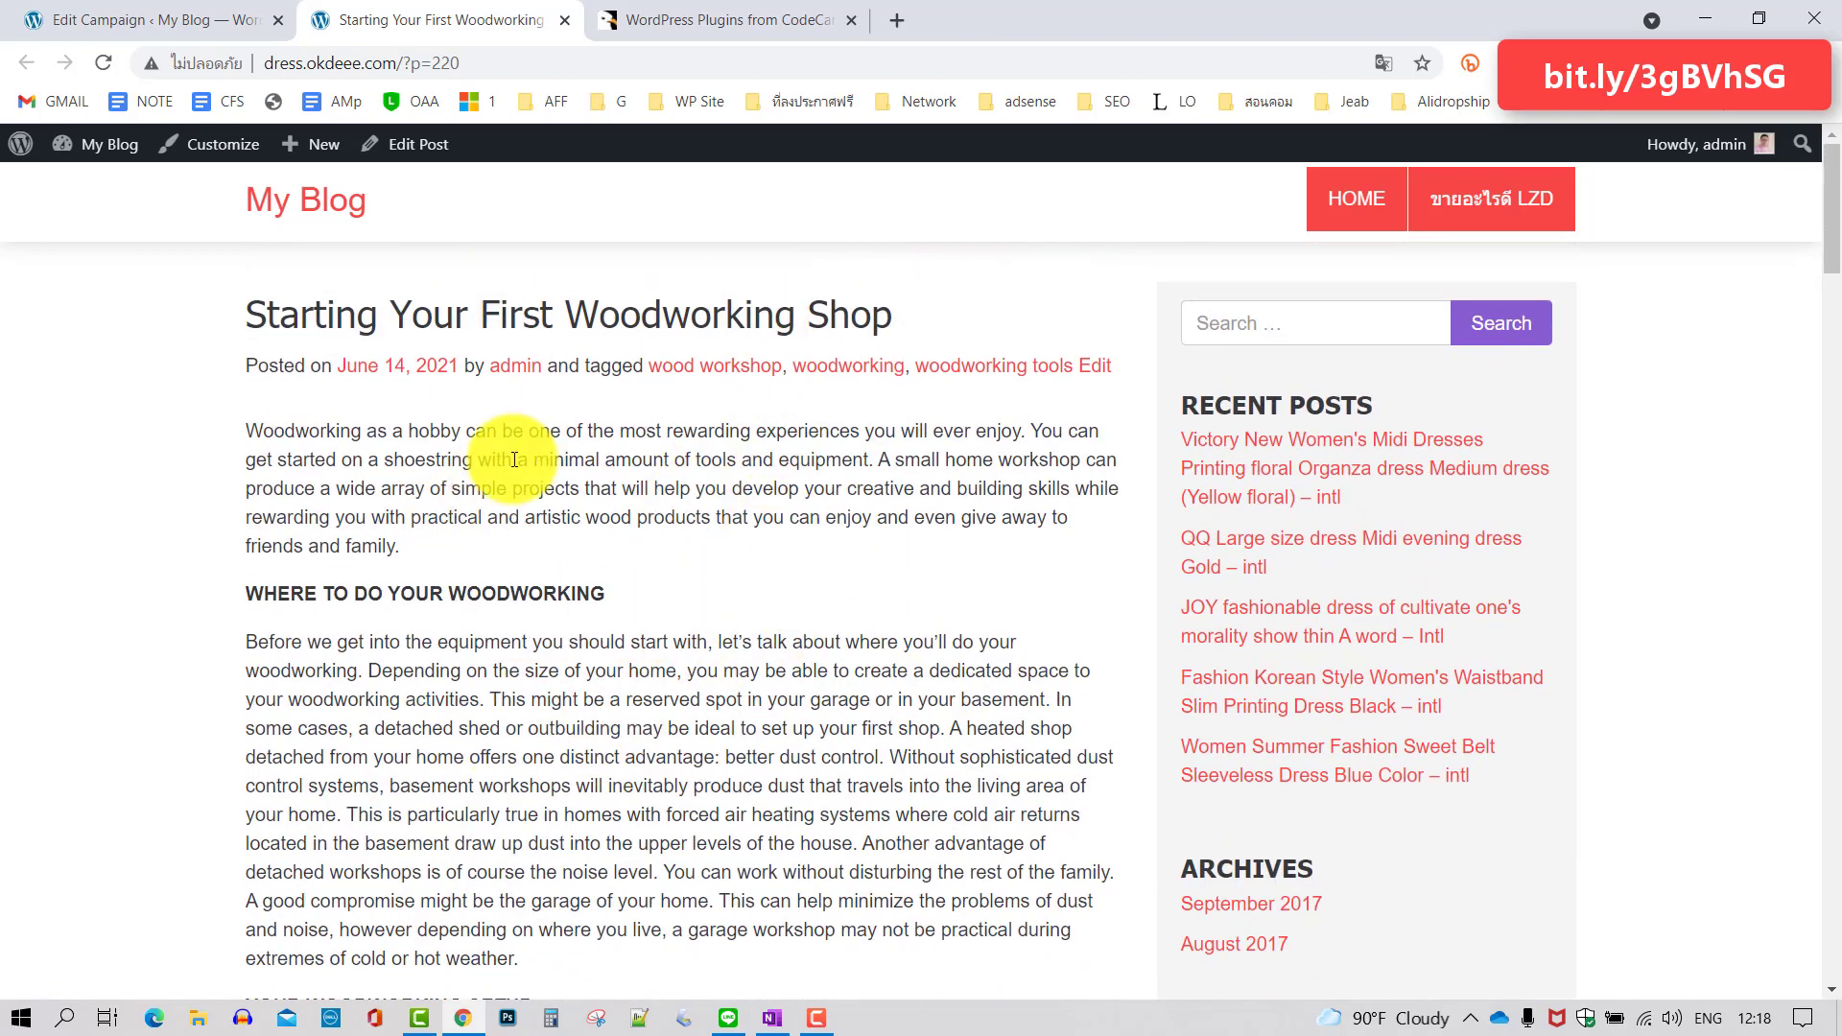
left_click(565, 21)
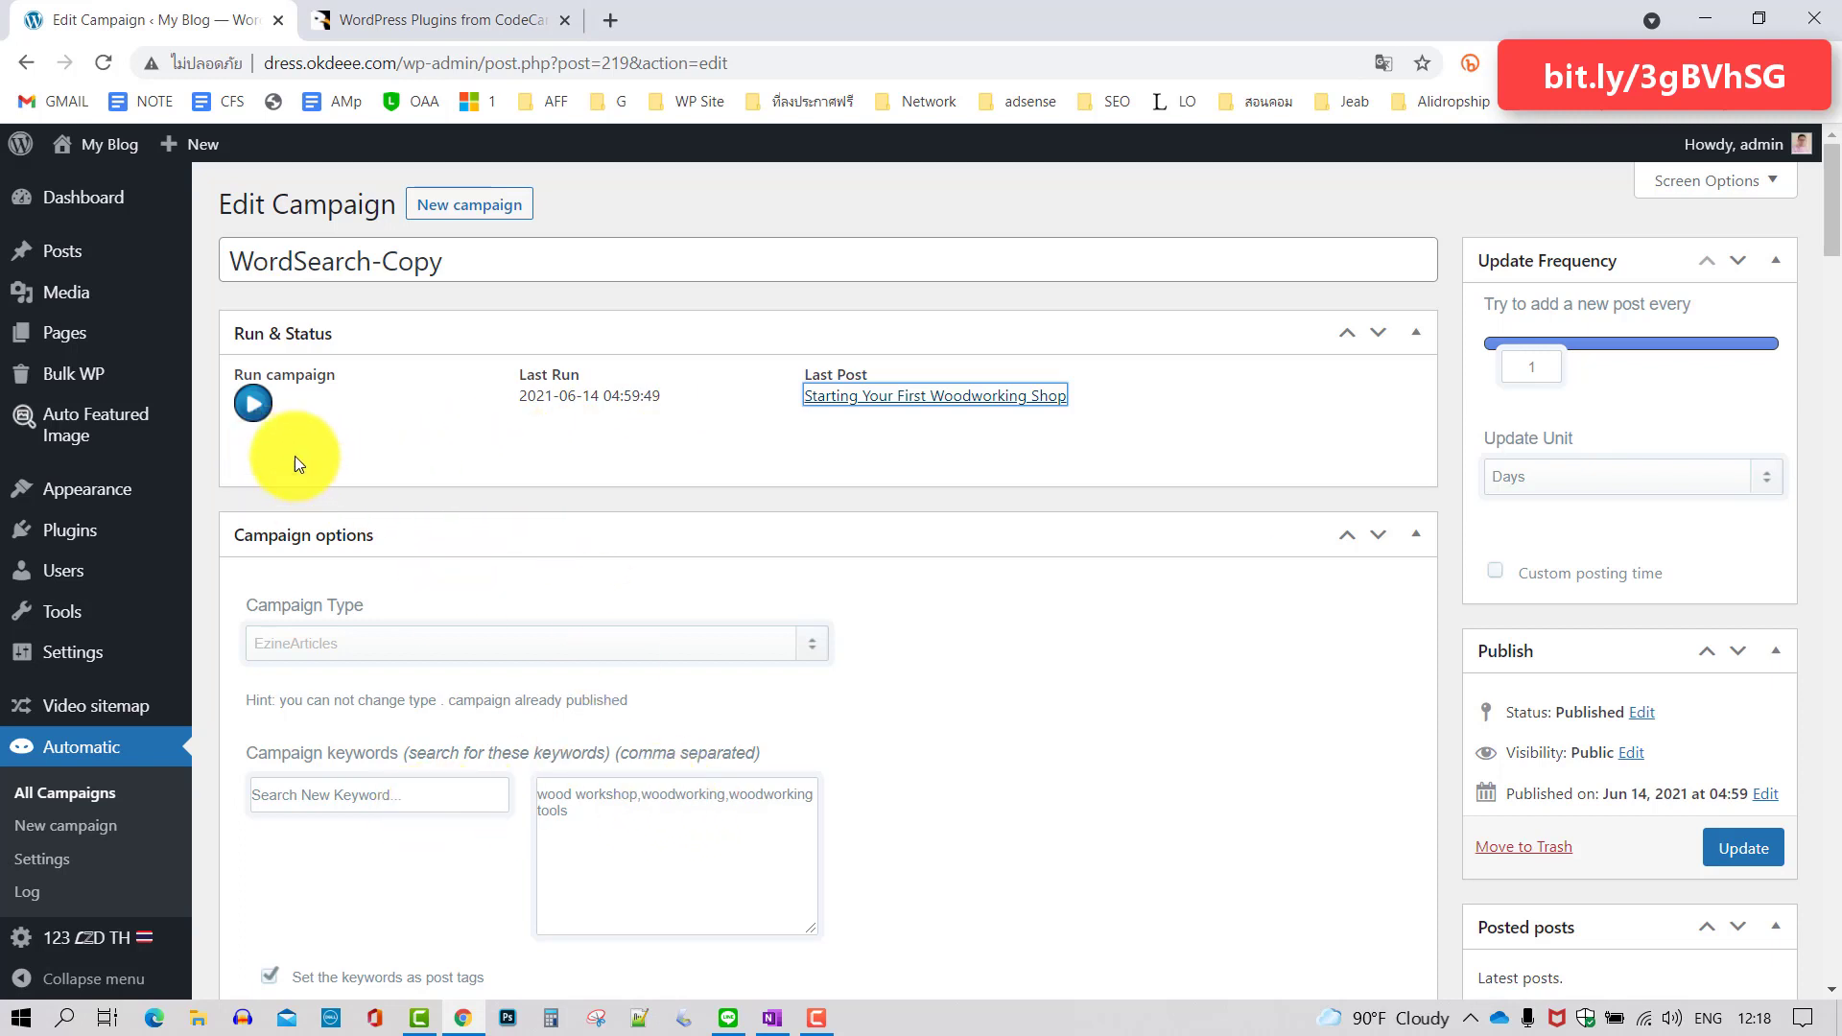
Run the WordSearch-Copy campaign manually and open the newly generated last post in a new browser tab
left_click(252, 402)
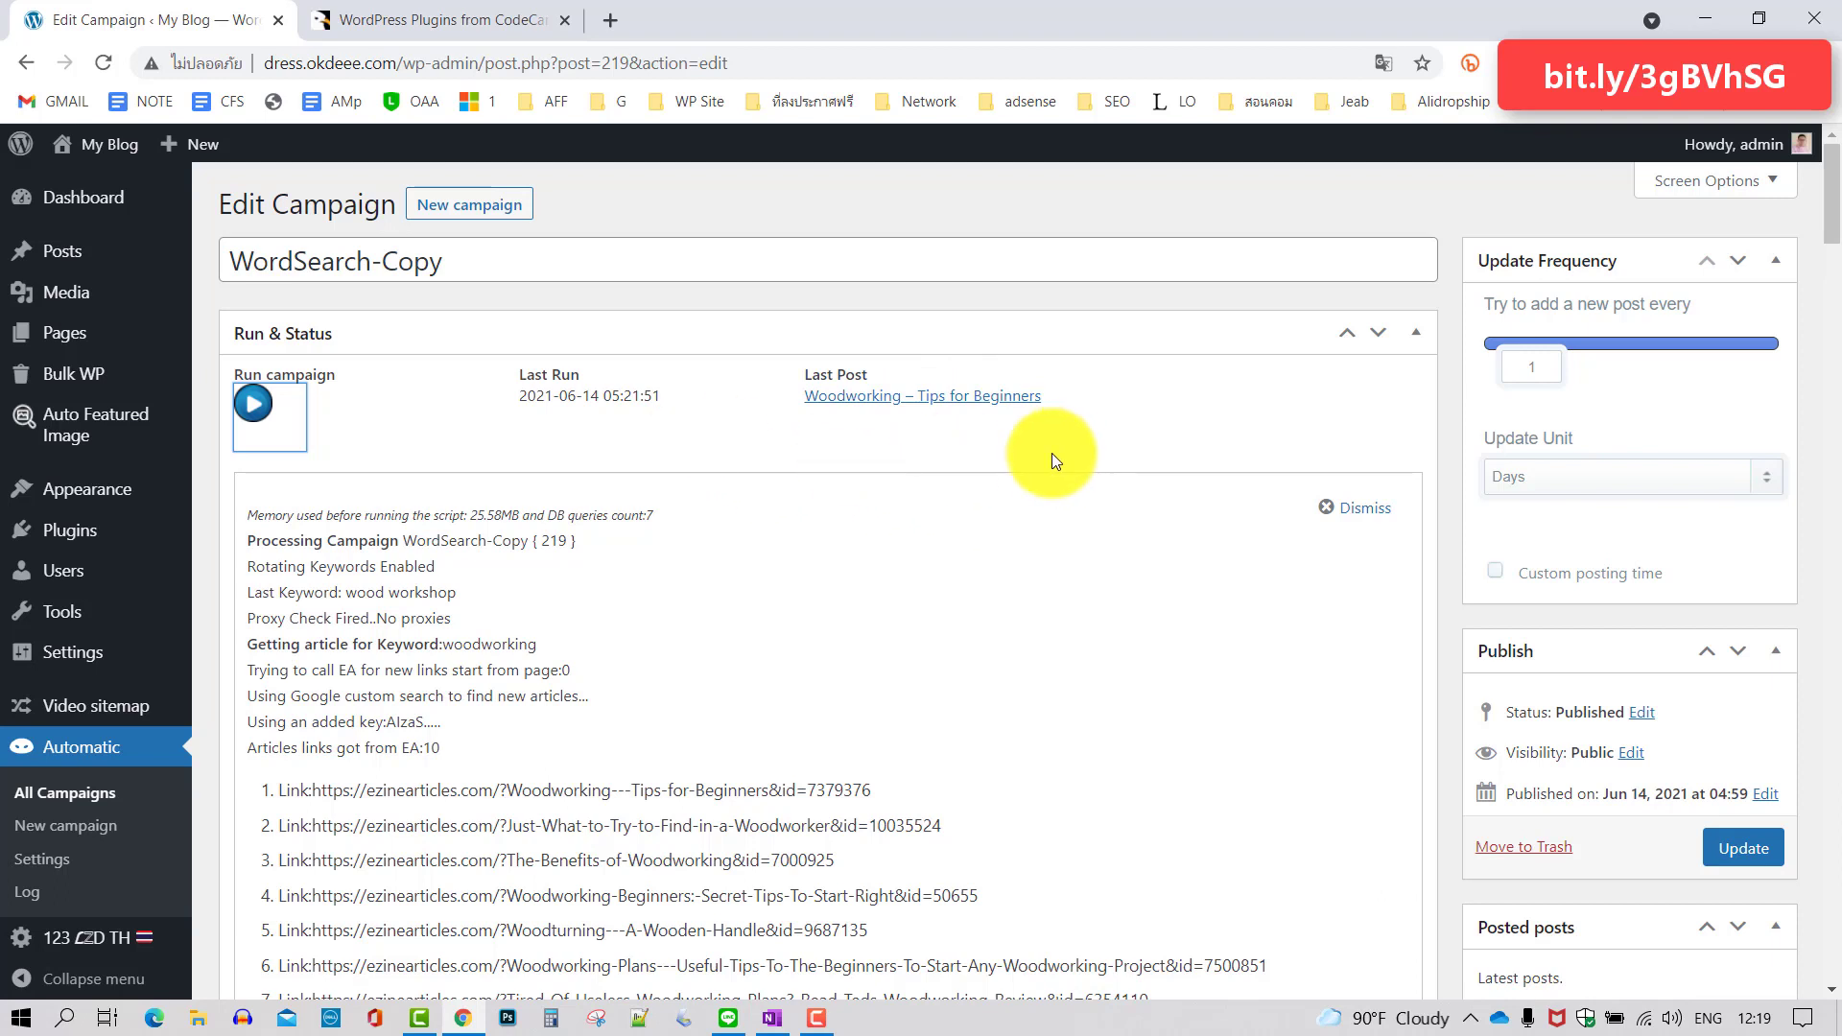
right_click(941, 407)
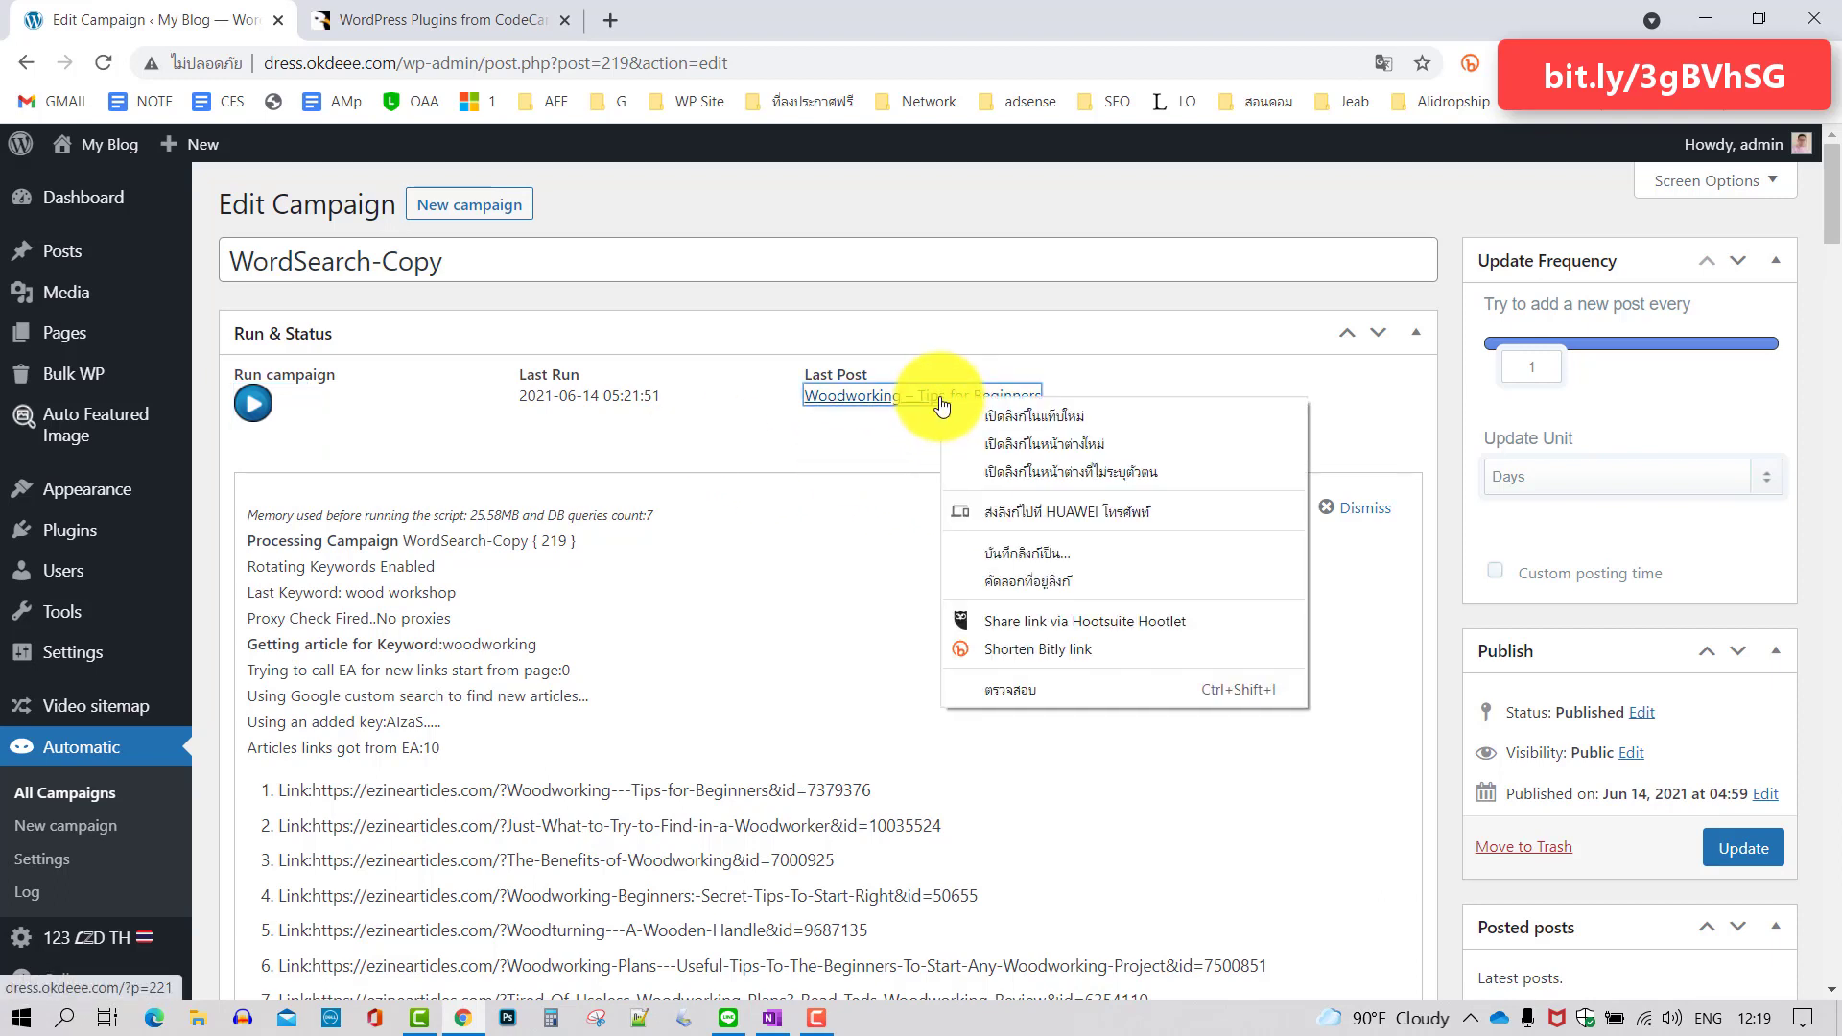
left_click(1032, 417)
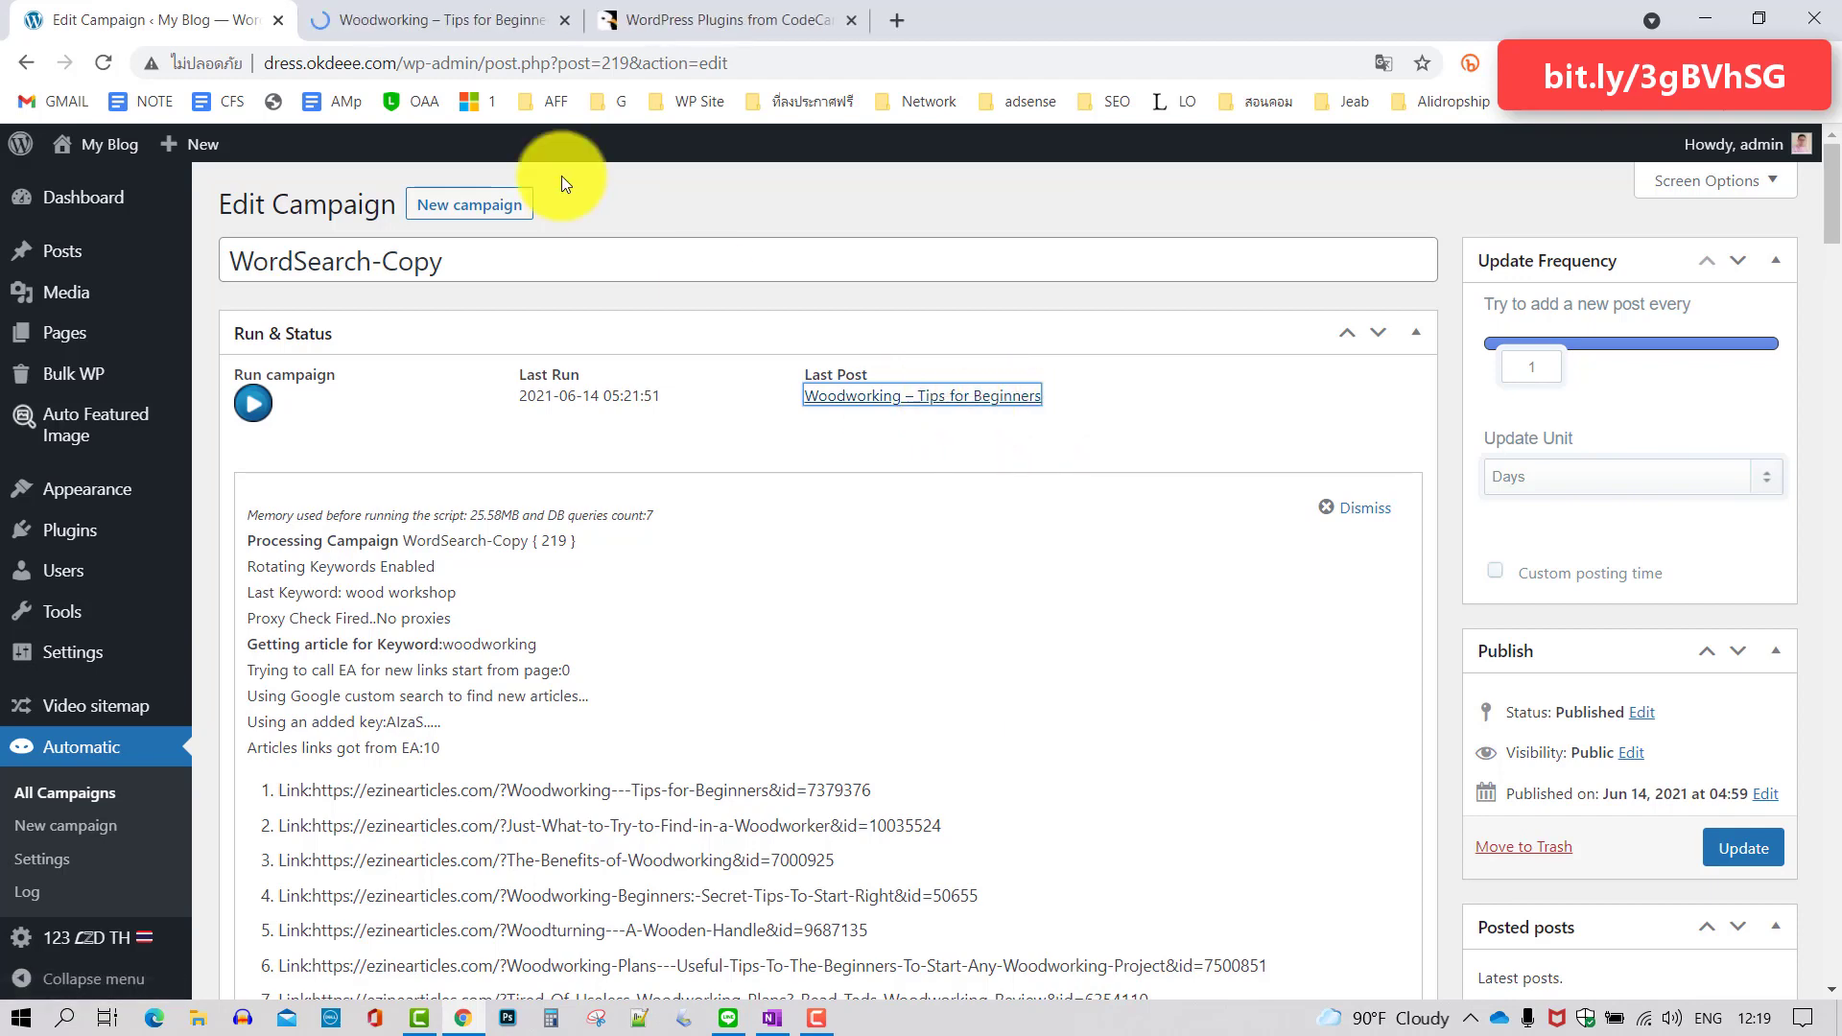
left_click(436, 20)
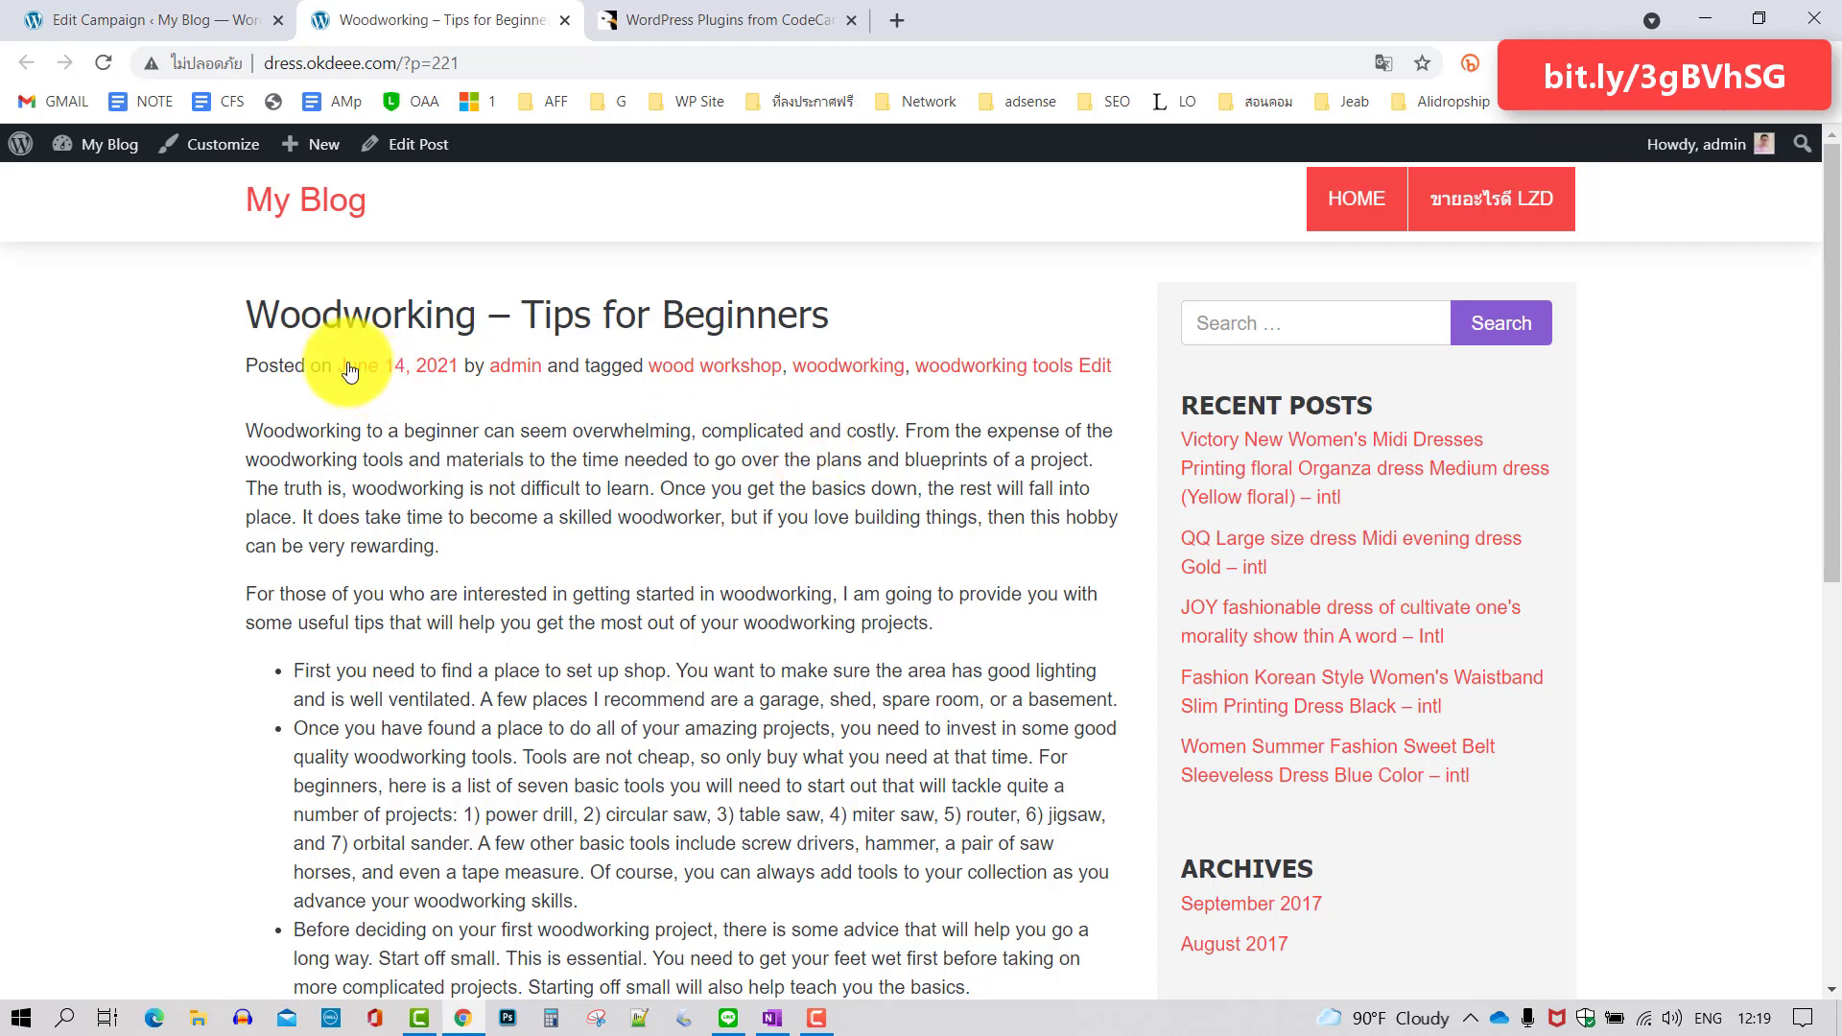
Read through the generated "Woodworking – Tips for Beginners" article and close it
scroll(785, 398, "down", 2)
scroll(786, 411, "down", 5)
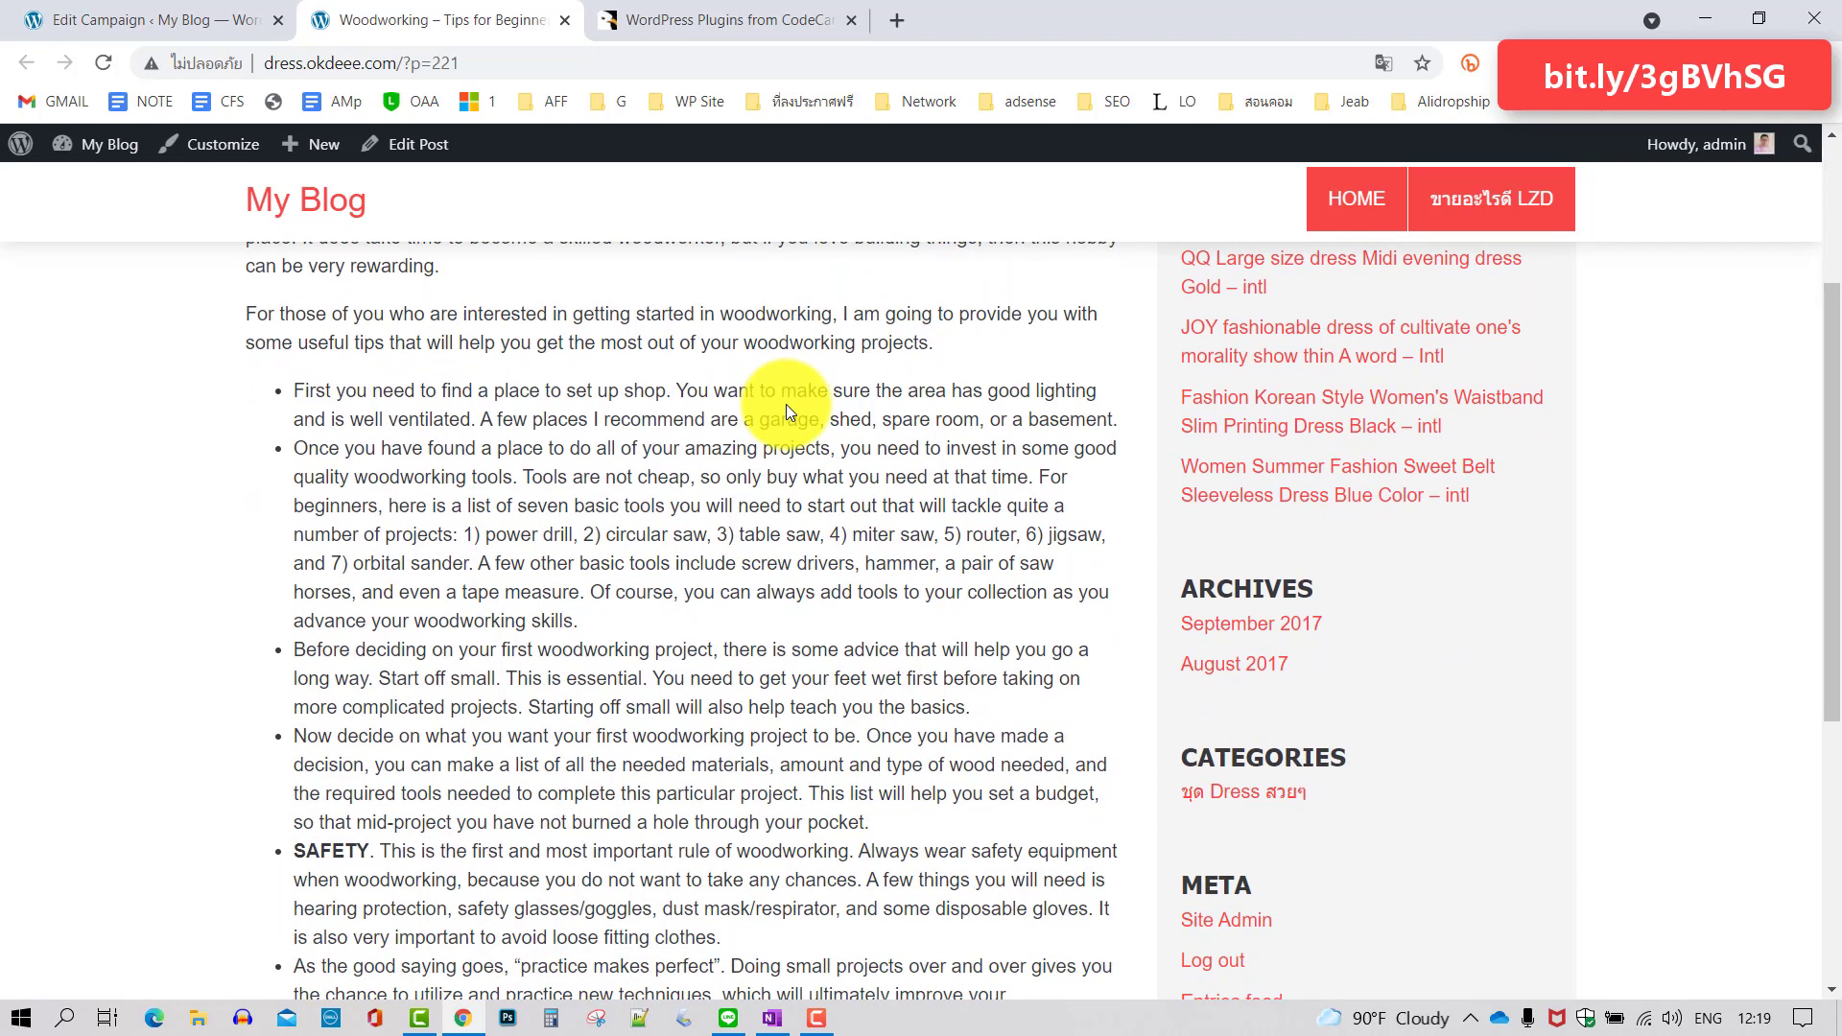
scroll(786, 405, "up", 4)
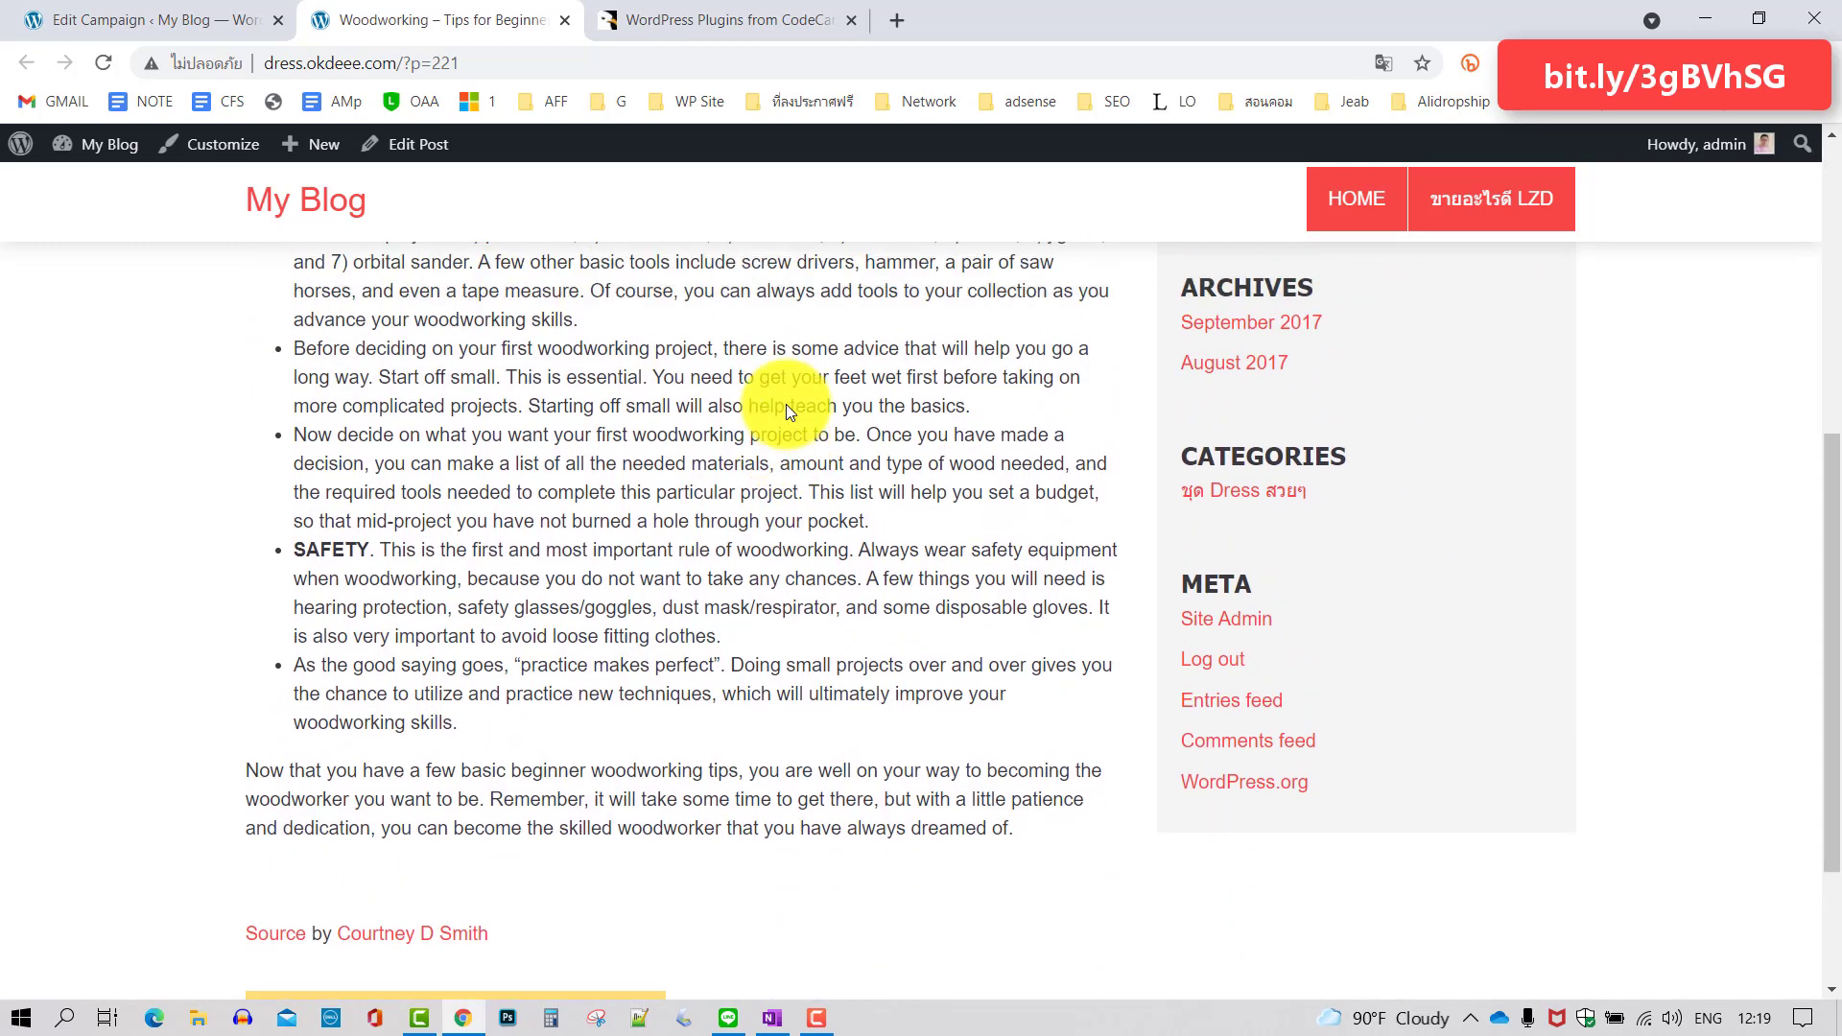
scroll(776, 556, "up", 4)
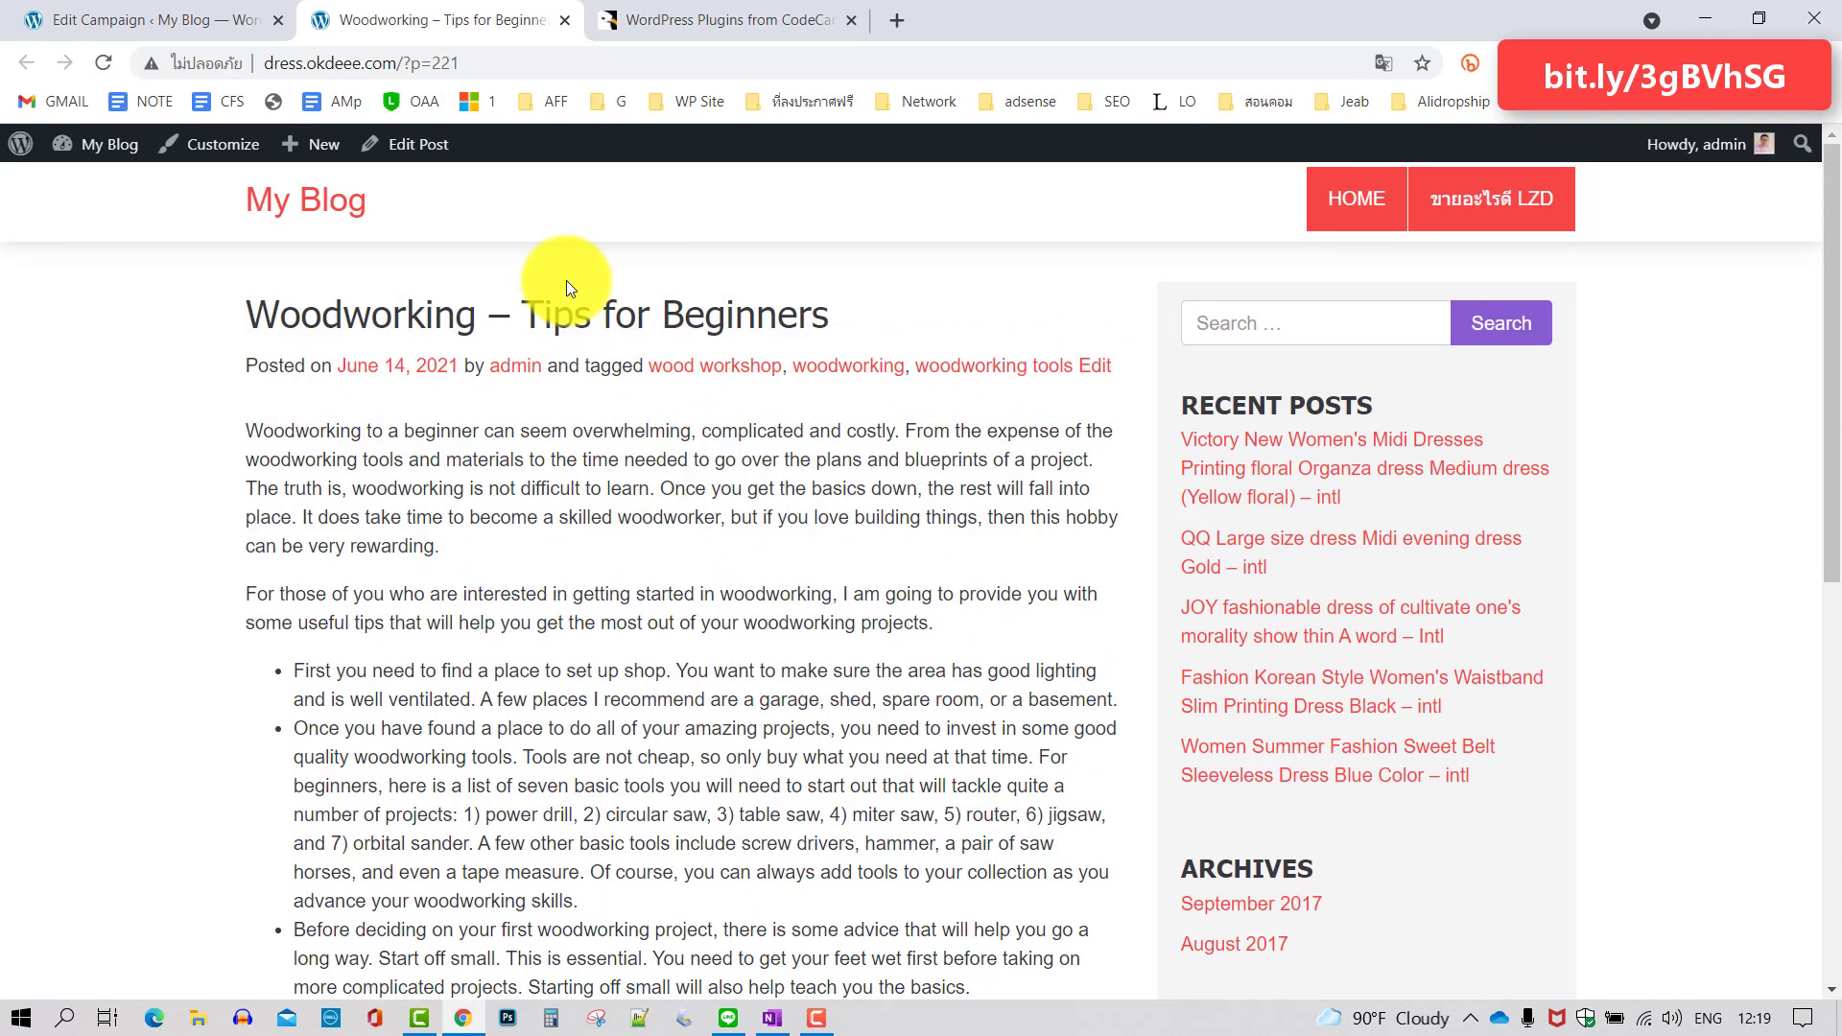
left_click(566, 19)
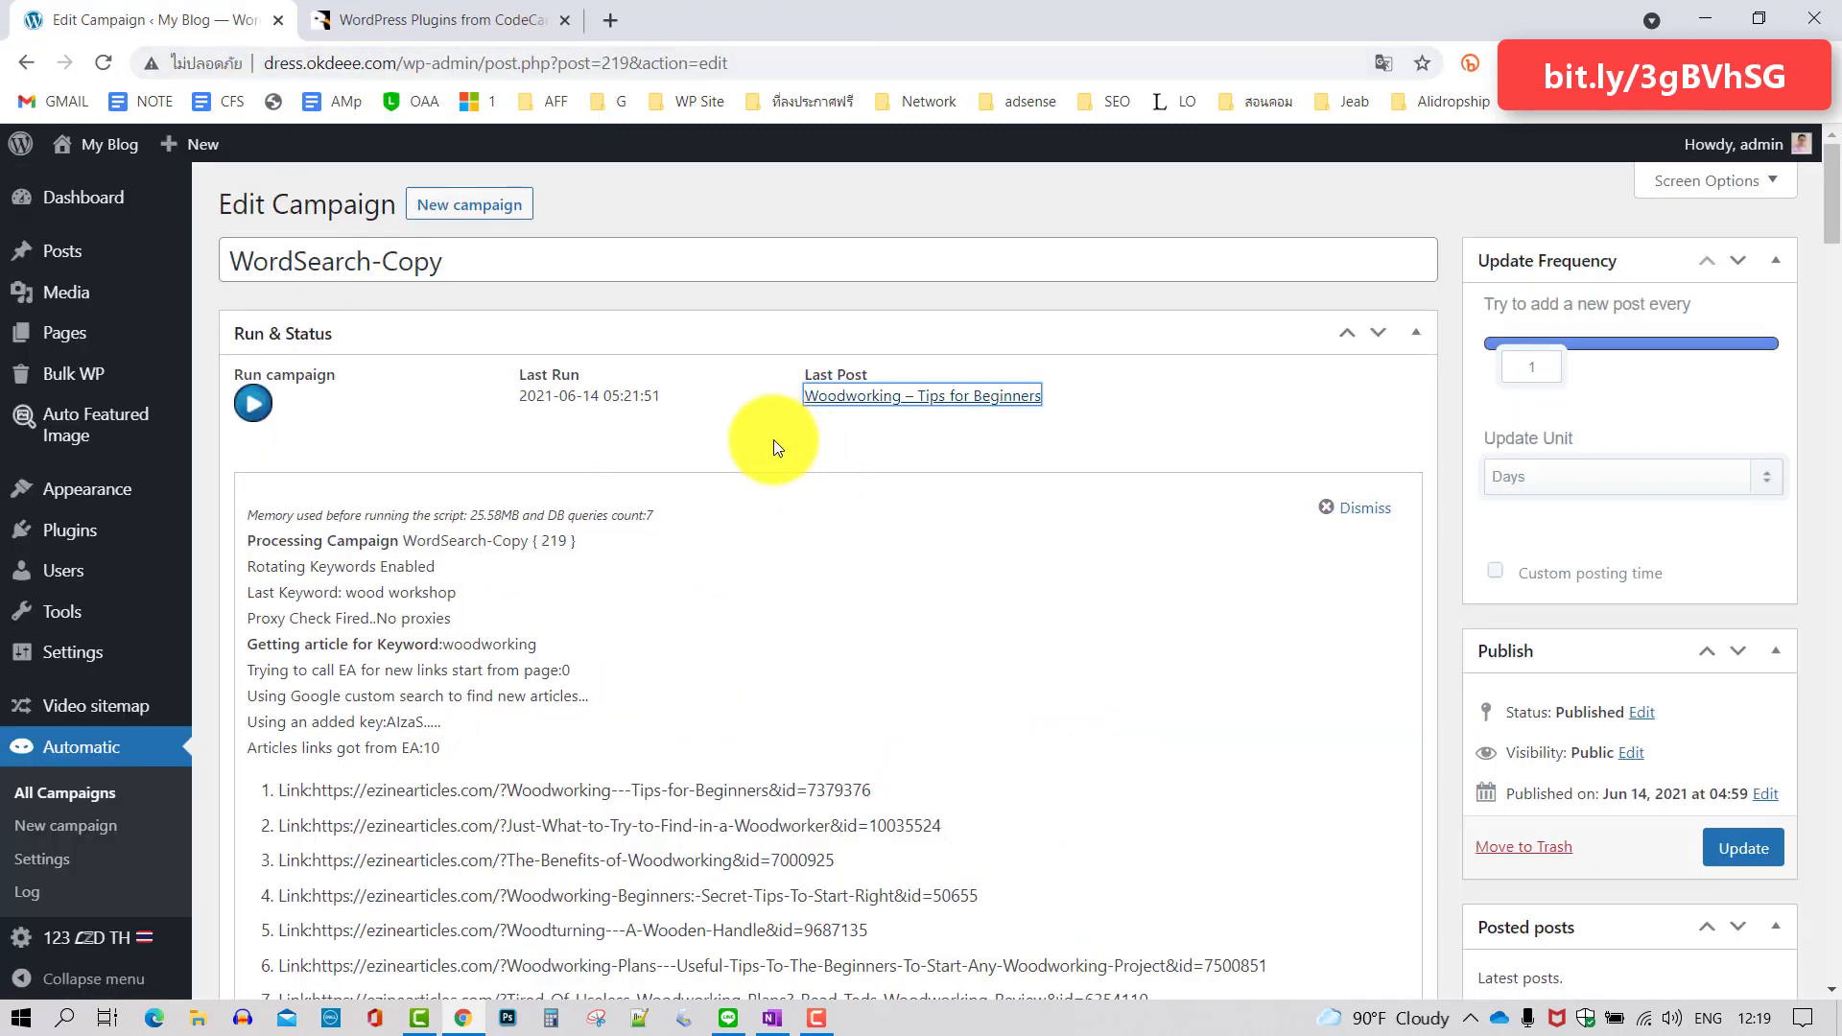
Run the WordSearch-Copy campaign again and open its latest generated post in a separate browser tab
left_click(255, 404)
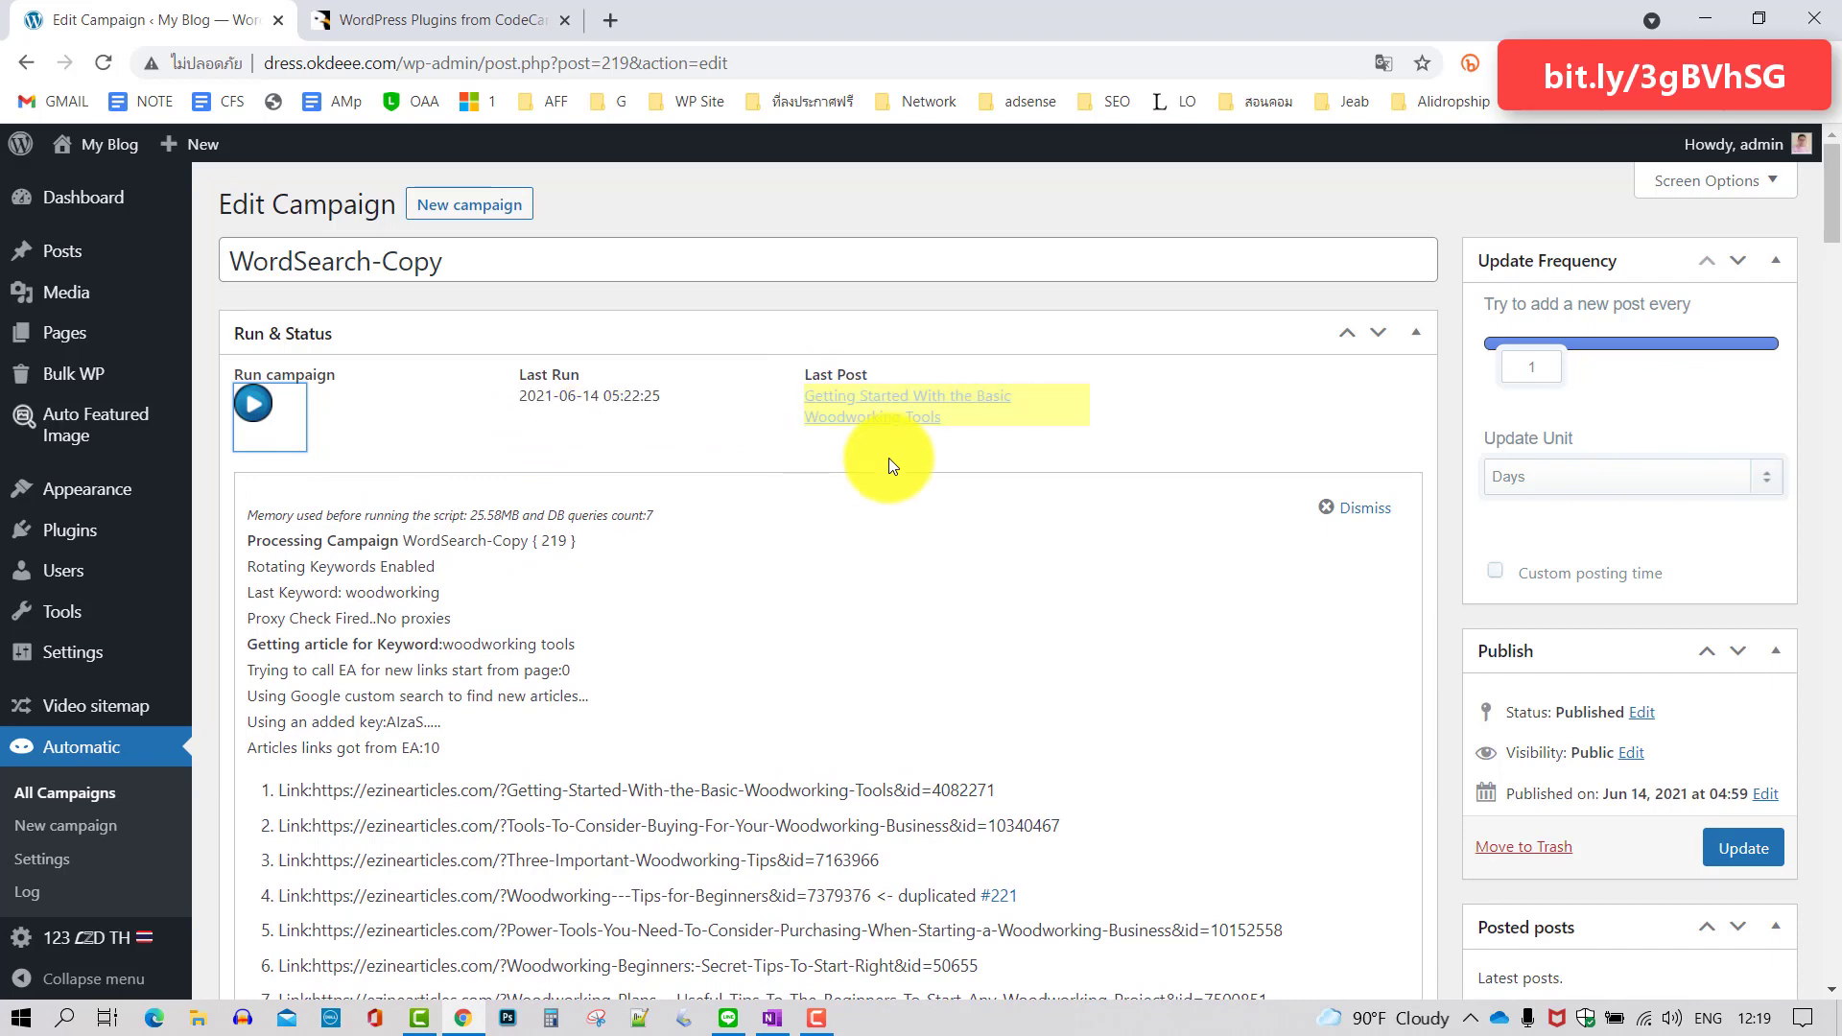
right_click(852, 412)
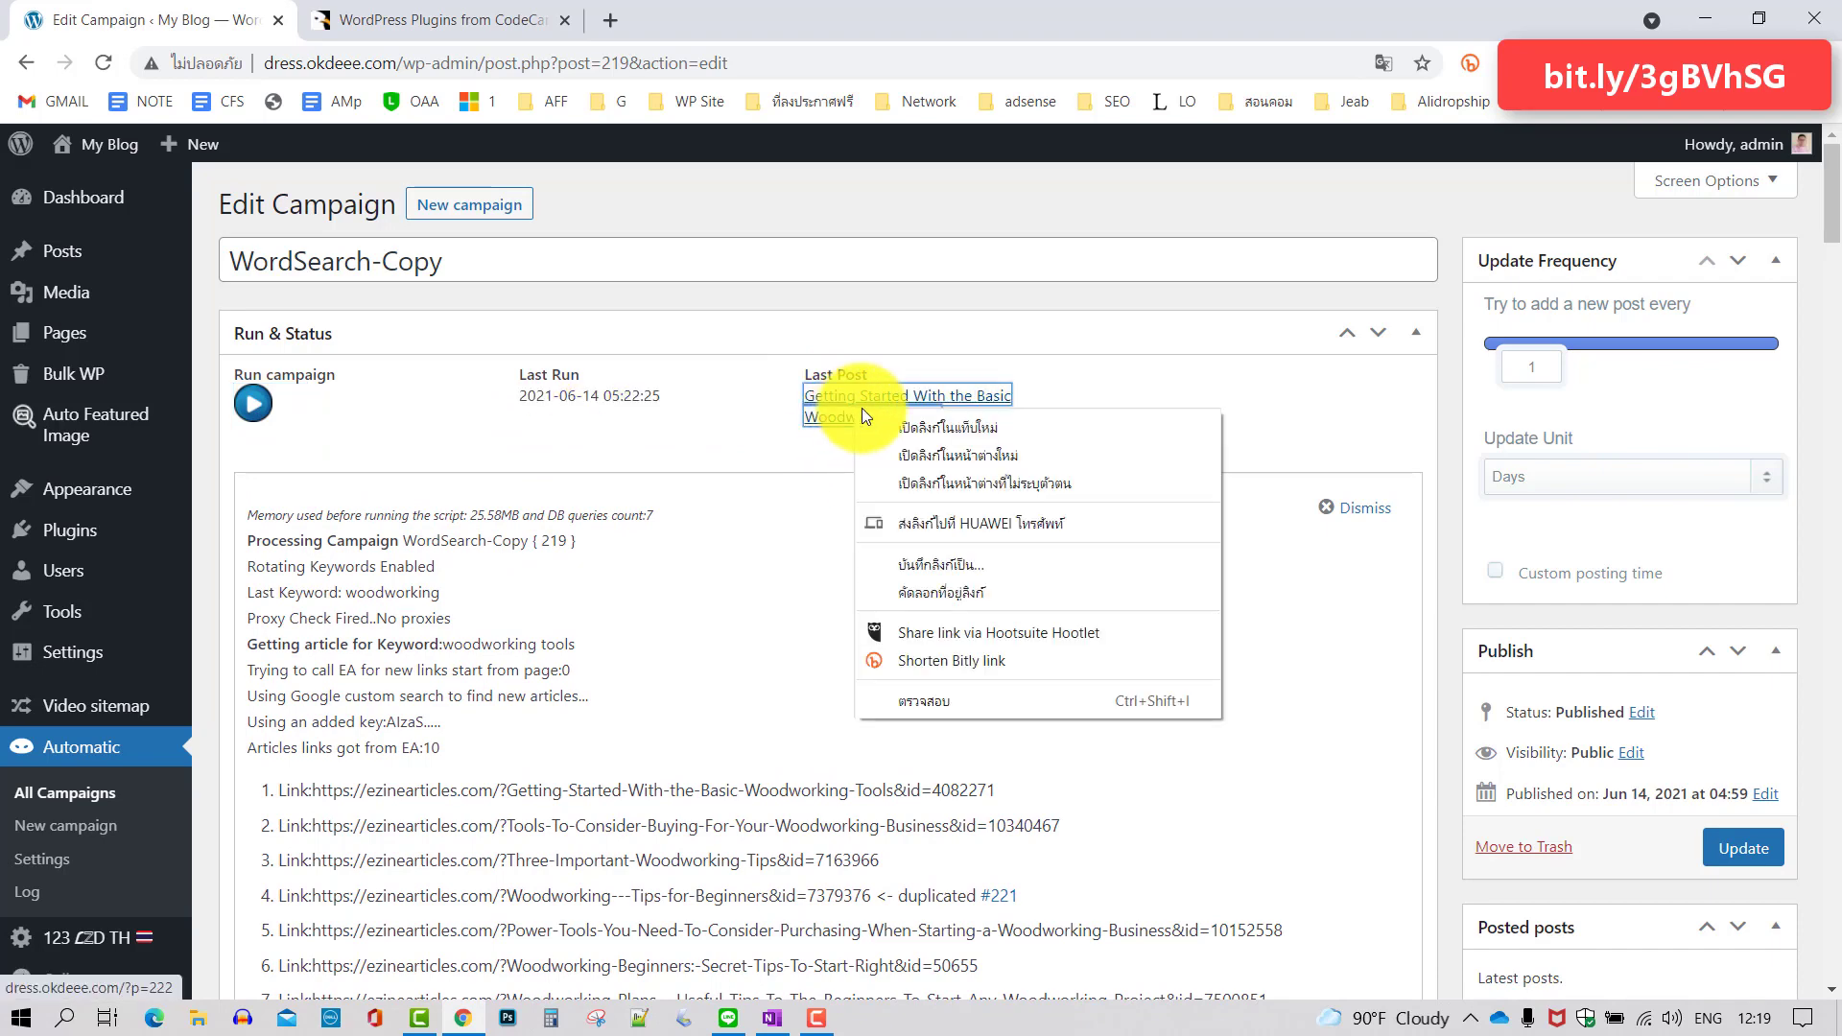
left_click(942, 427)
left_click(474, 20)
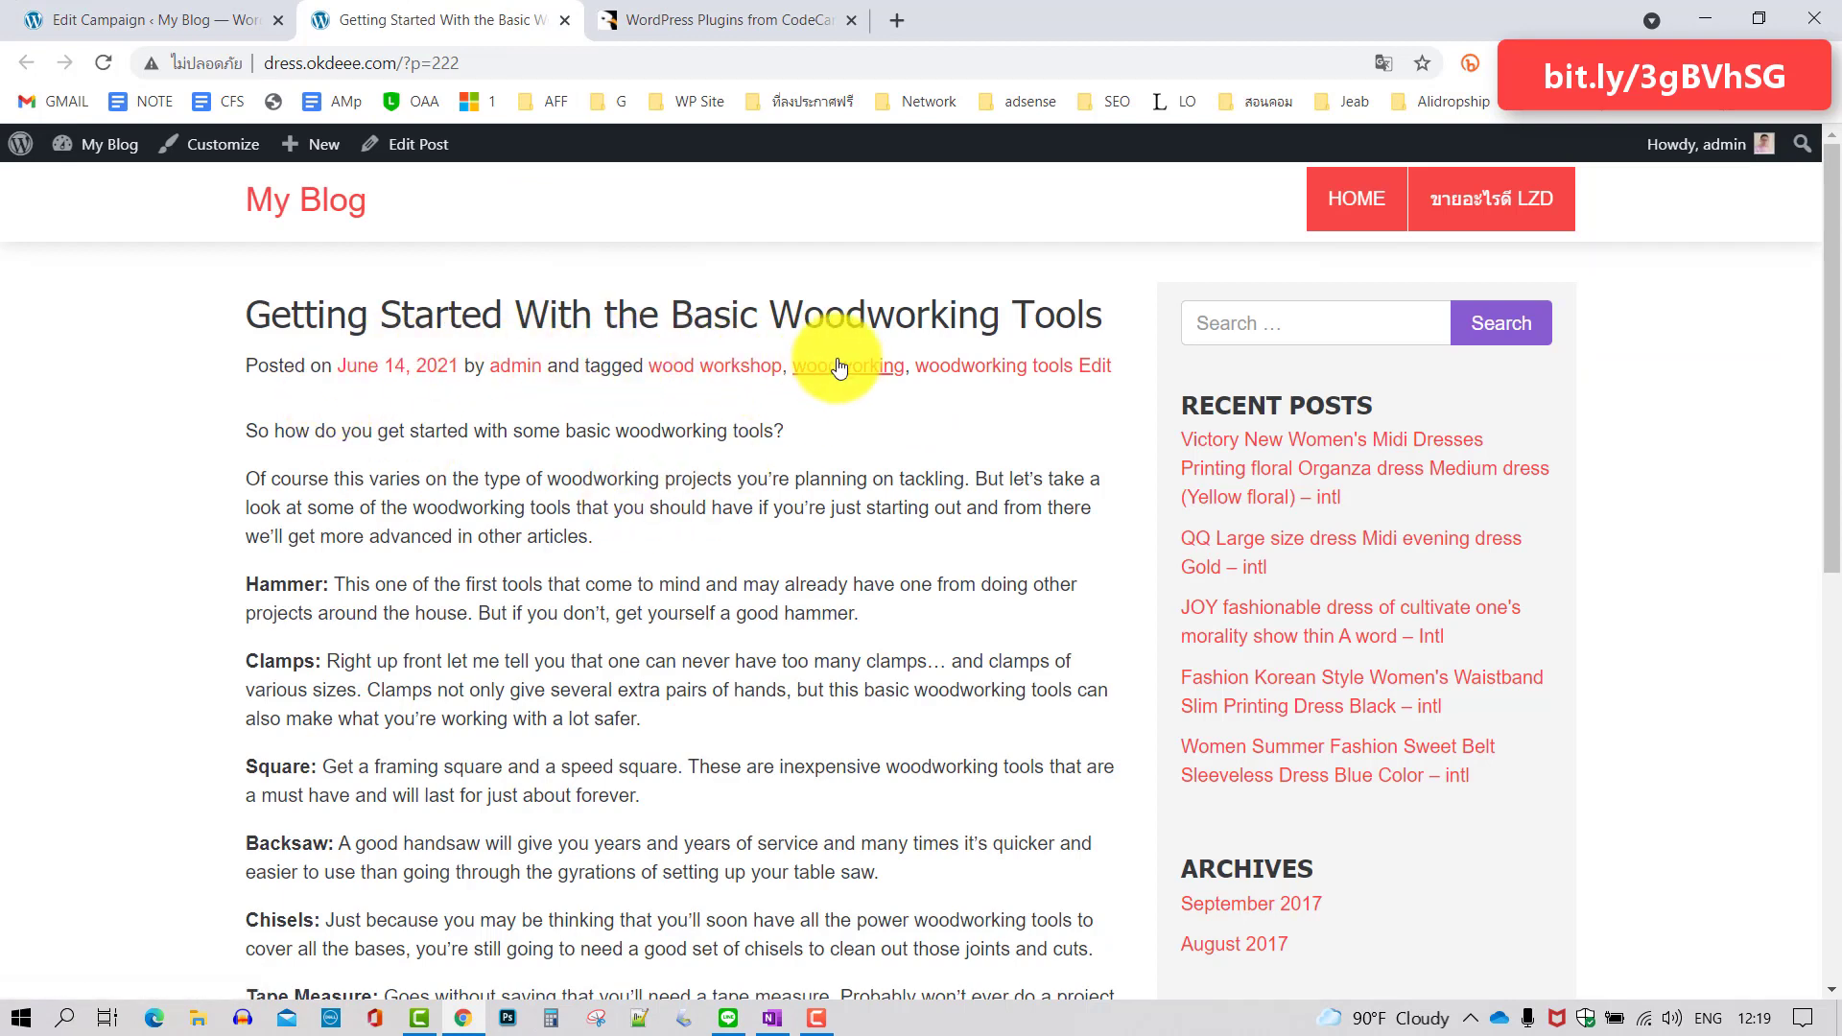
Read through the "Getting Started With the Basic Woodworking Tools" article, highlighting the start of the Hammer paragraph, and close the post
scroll(826, 426, "down", 7)
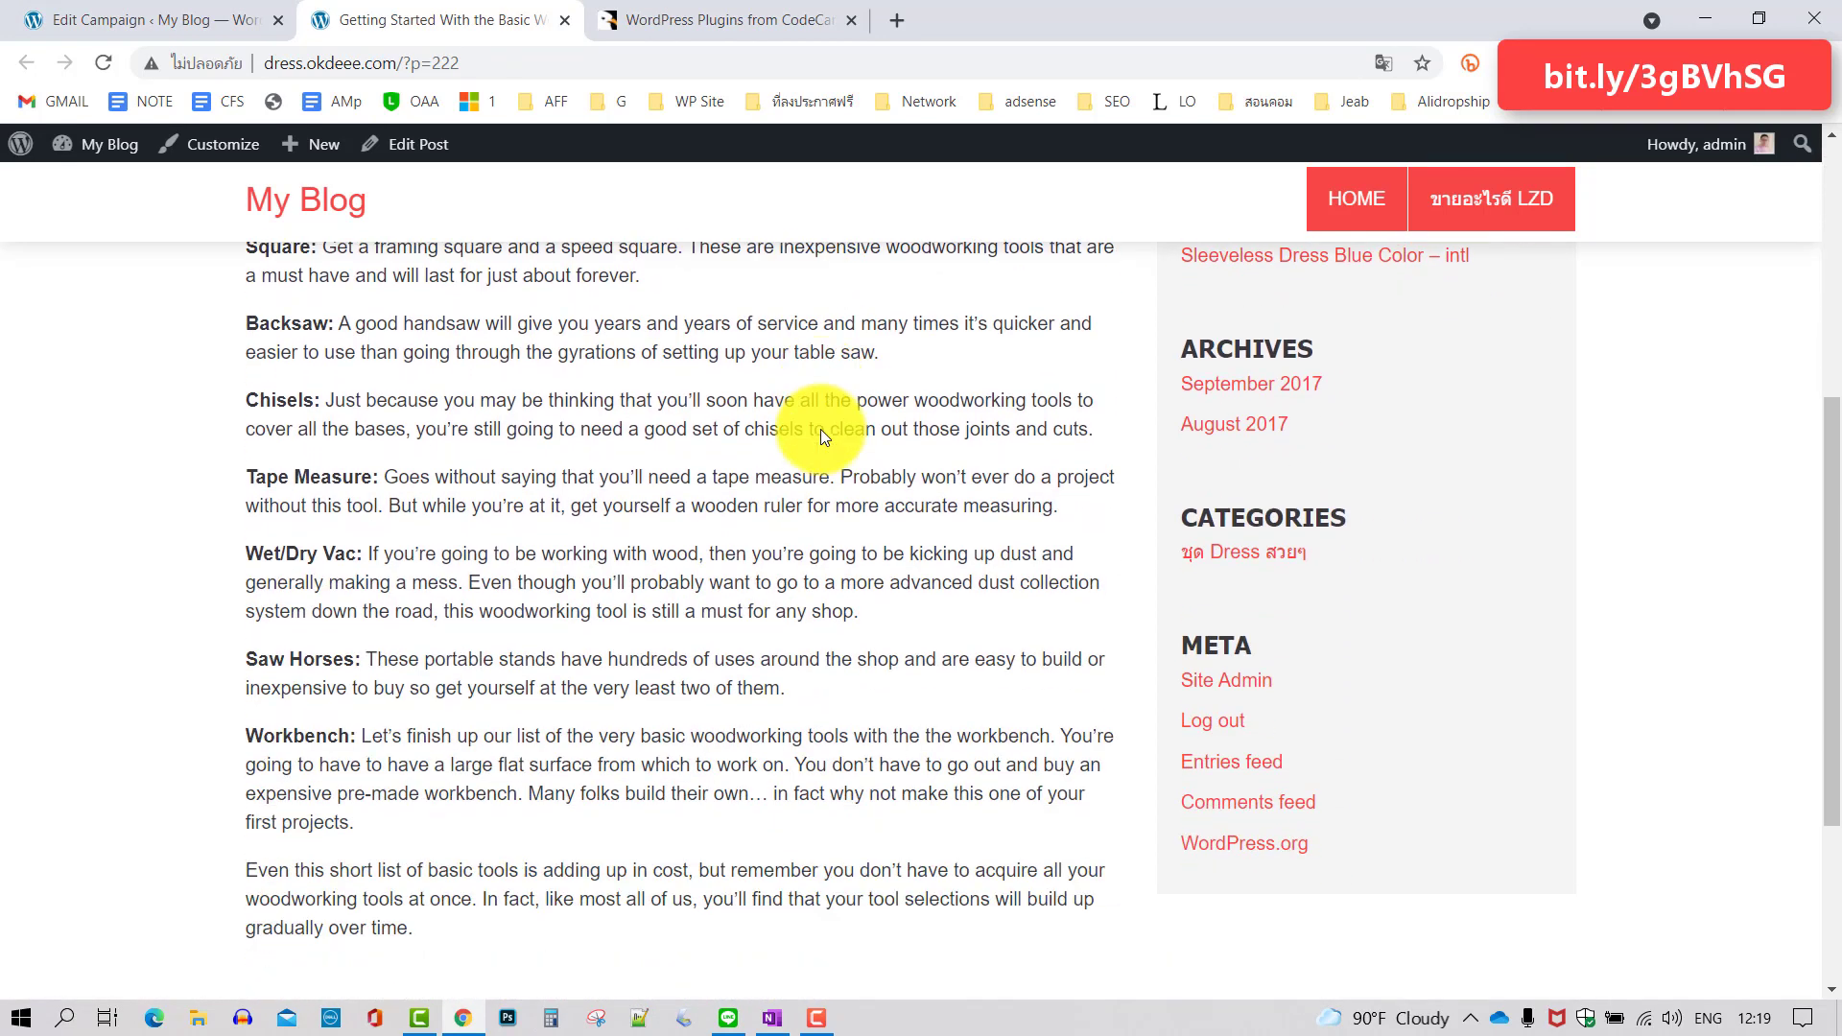
scroll(820, 429, "up", 7)
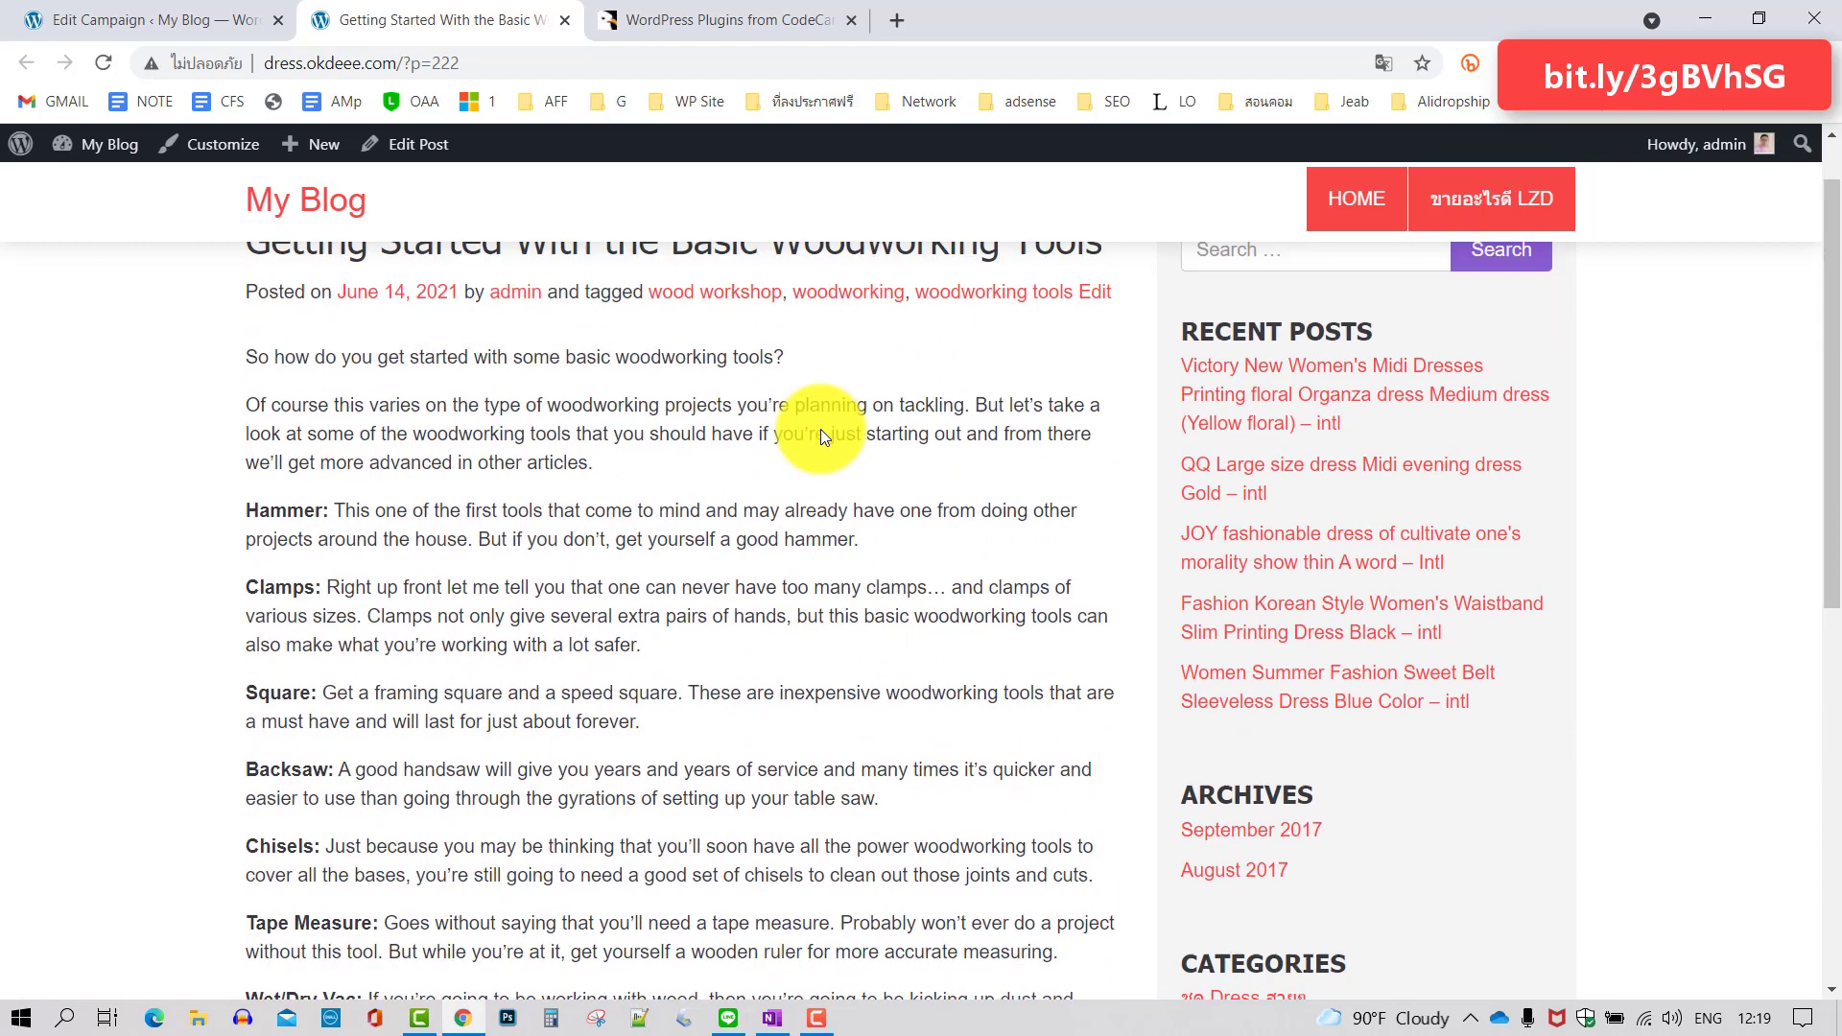
scroll(822, 432, "up", 1)
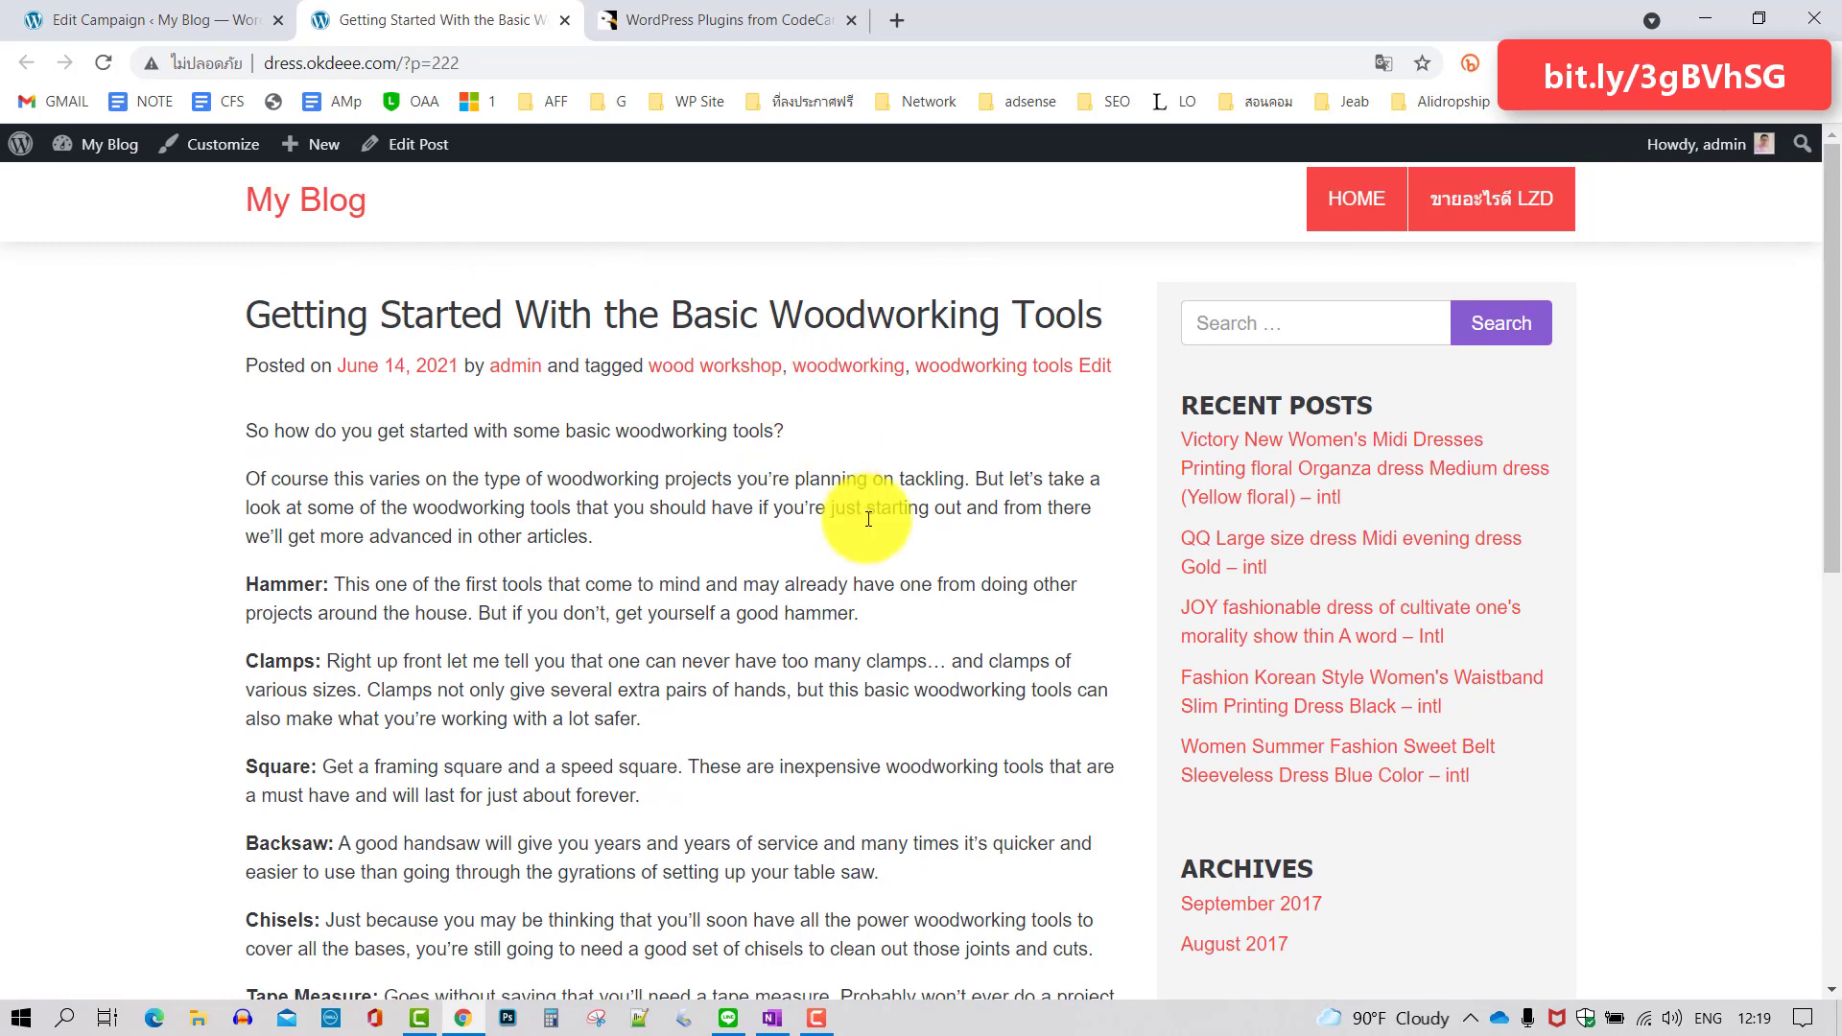
scroll(867, 518, "down", 2)
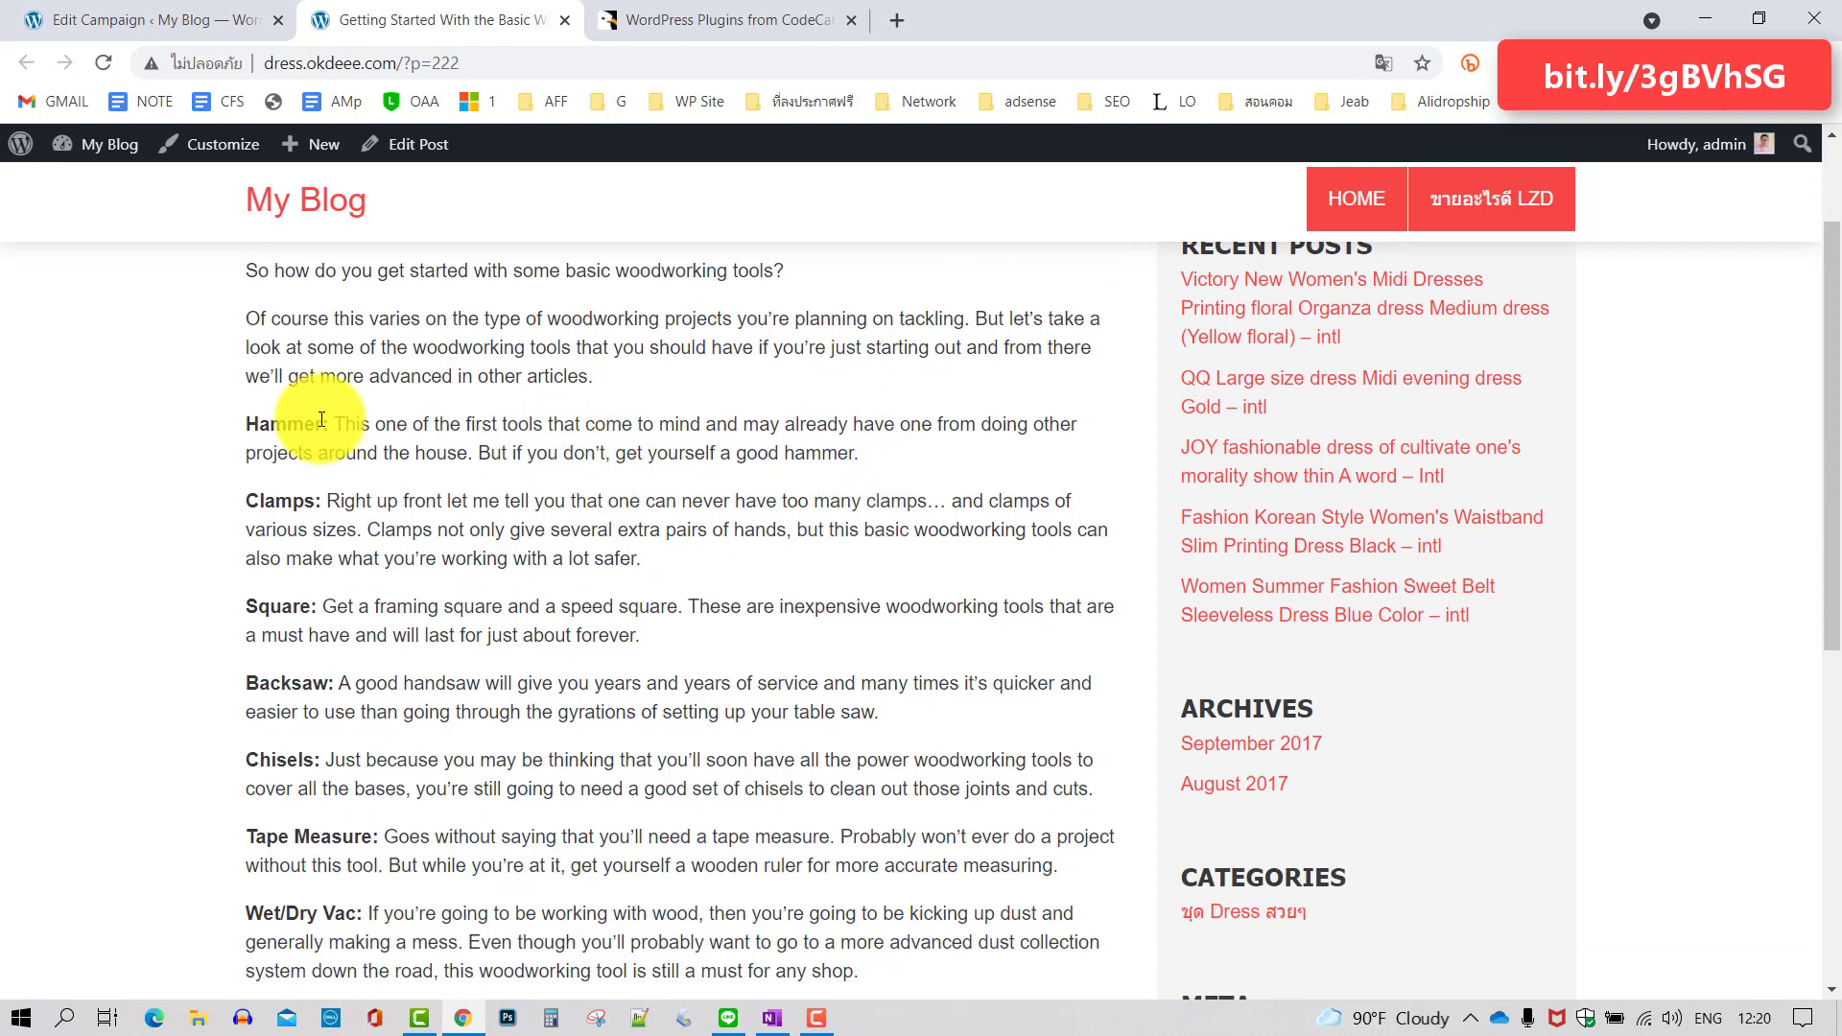
left_click_drag(231, 423, 506, 425)
scroll(614, 500, "down", 5)
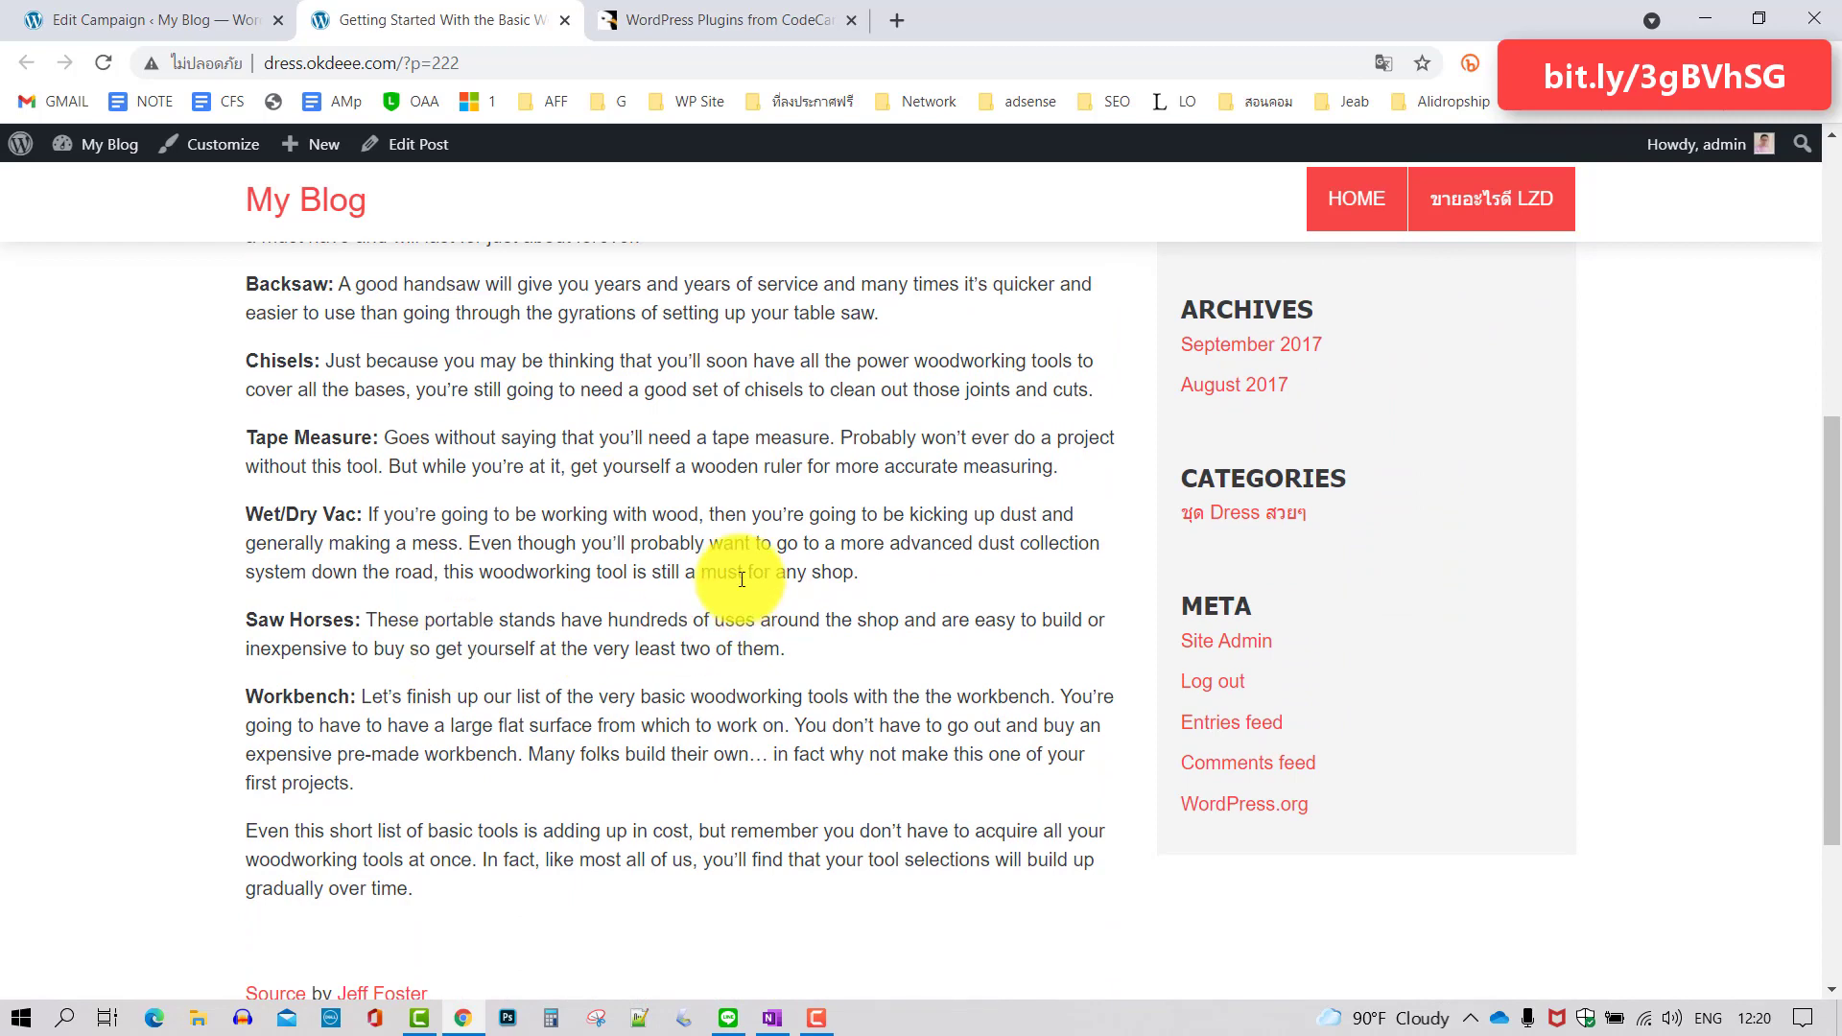
scroll(742, 580, "up", 2)
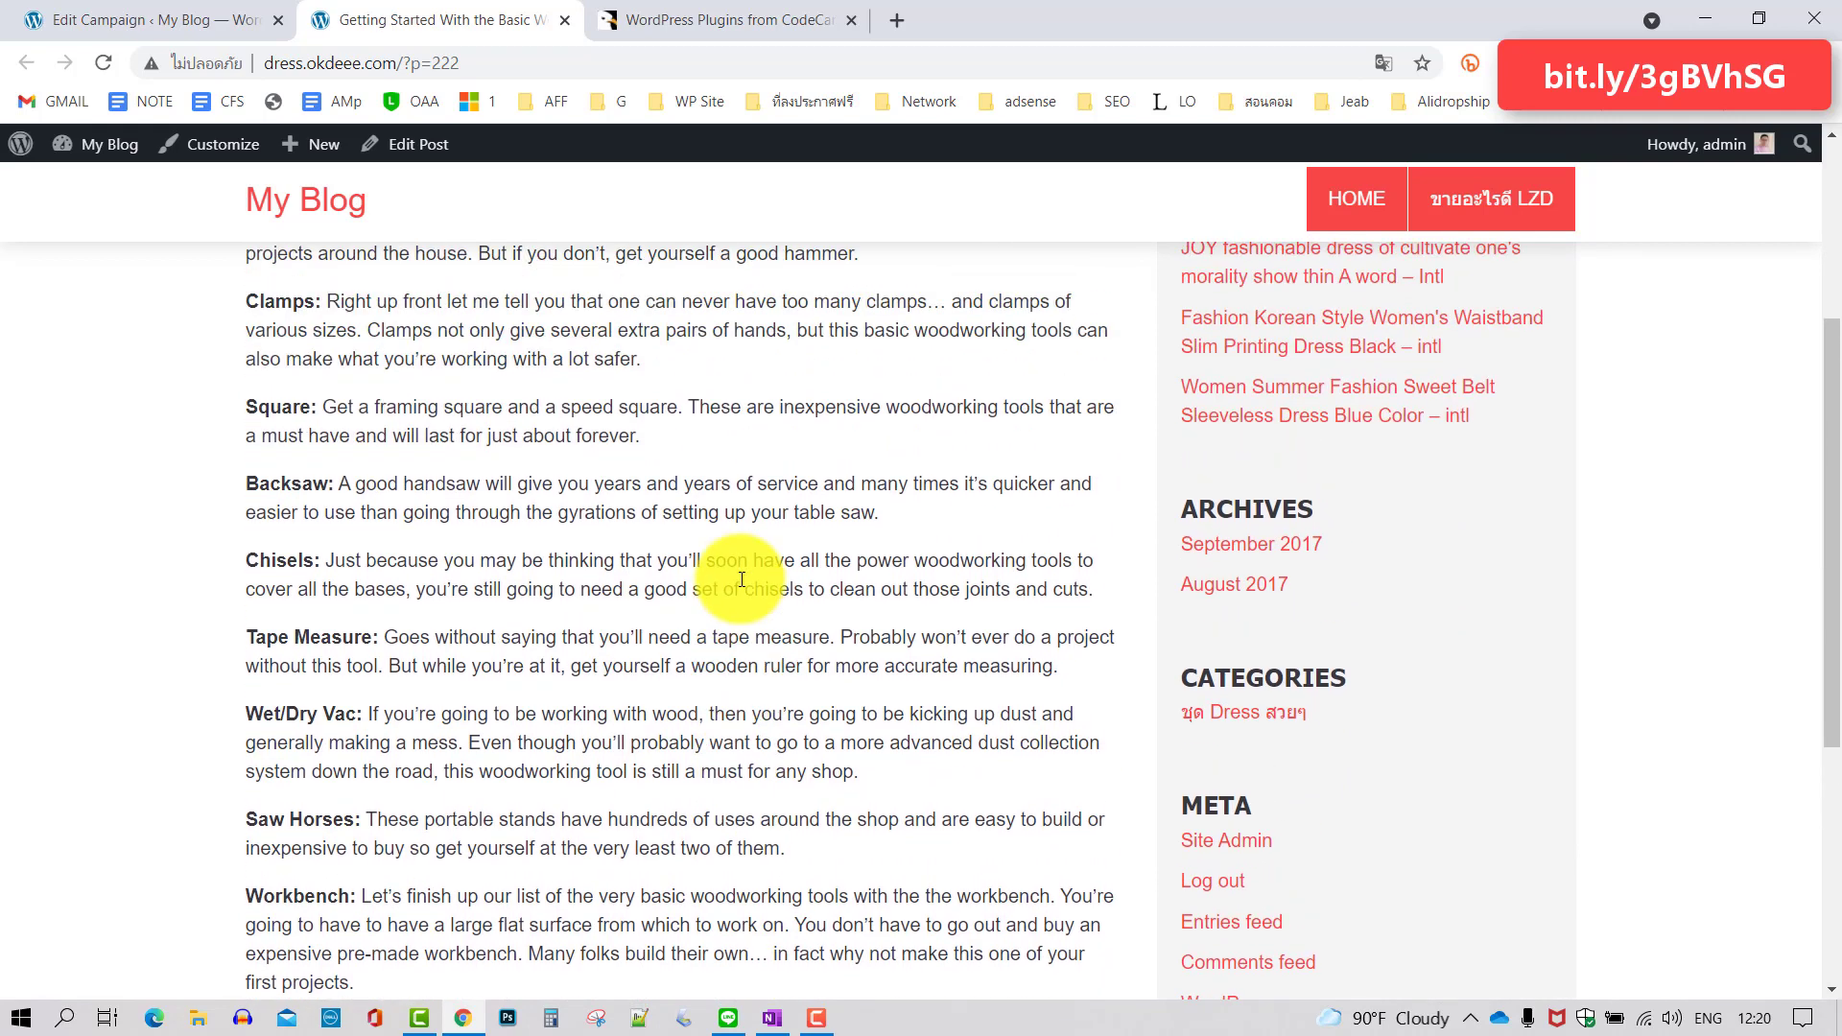
scroll(741, 580, "up", 4)
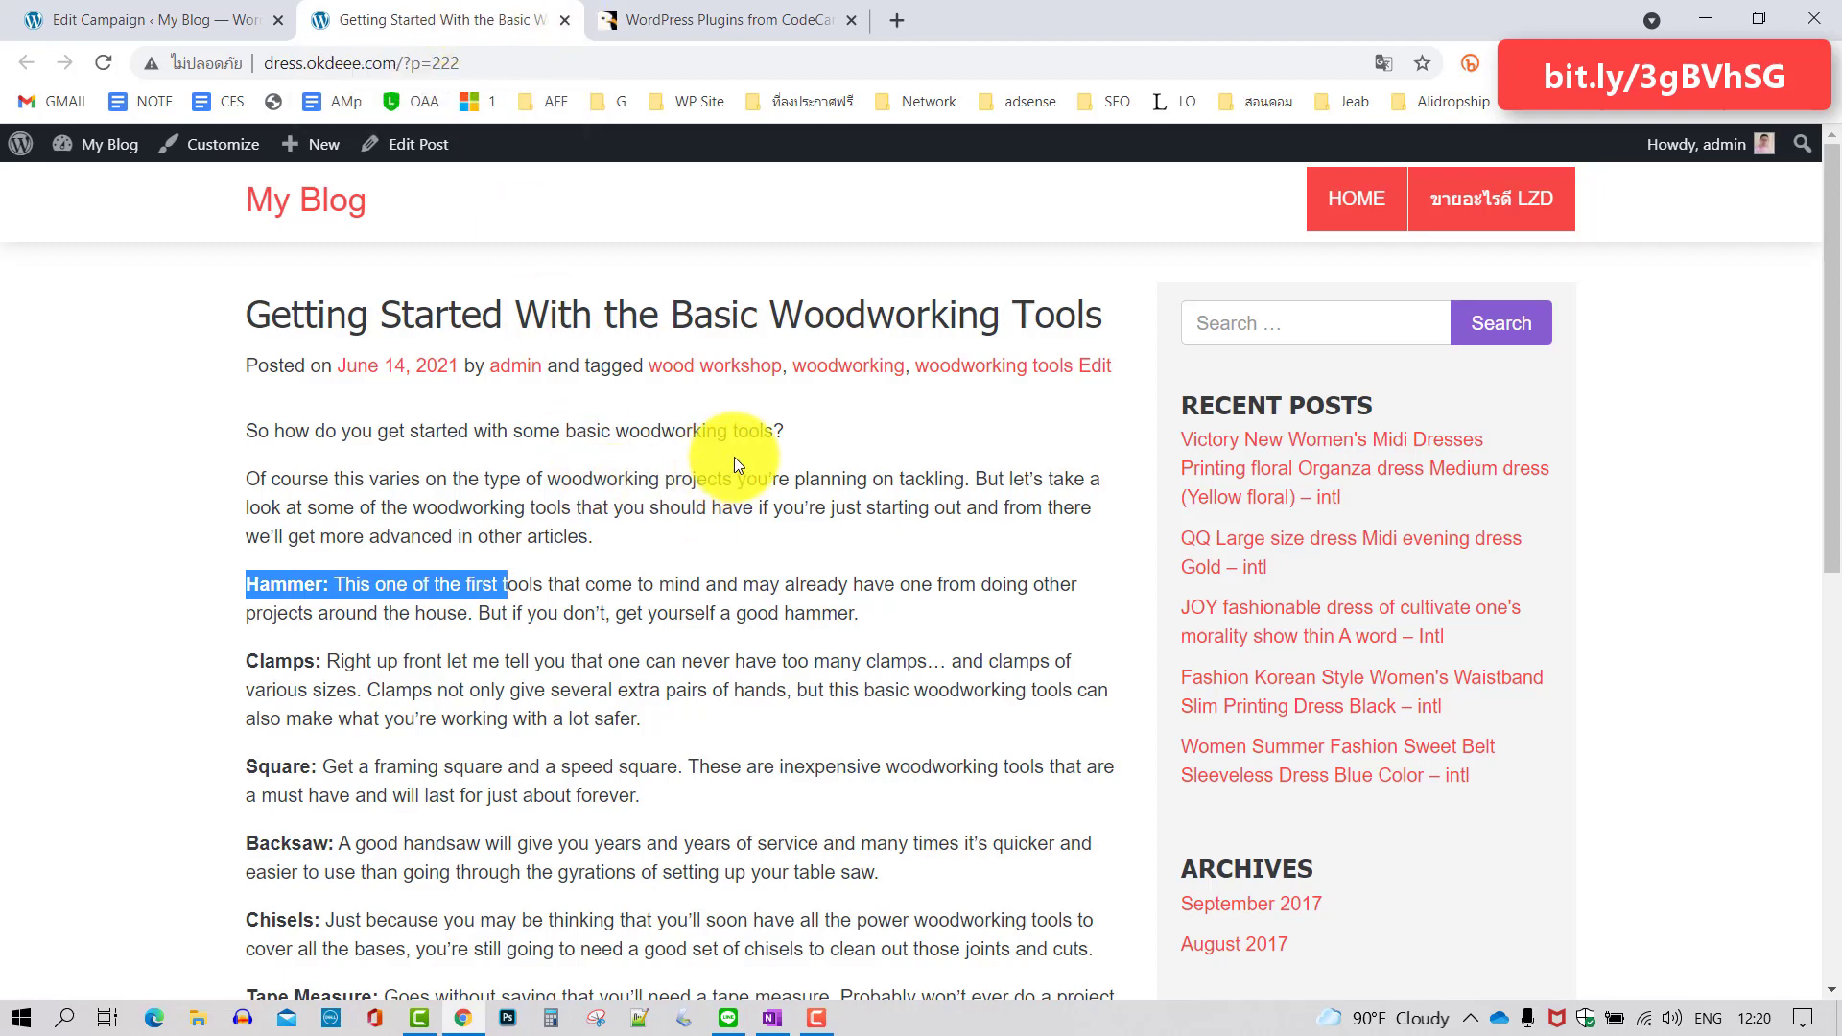
left_click(565, 21)
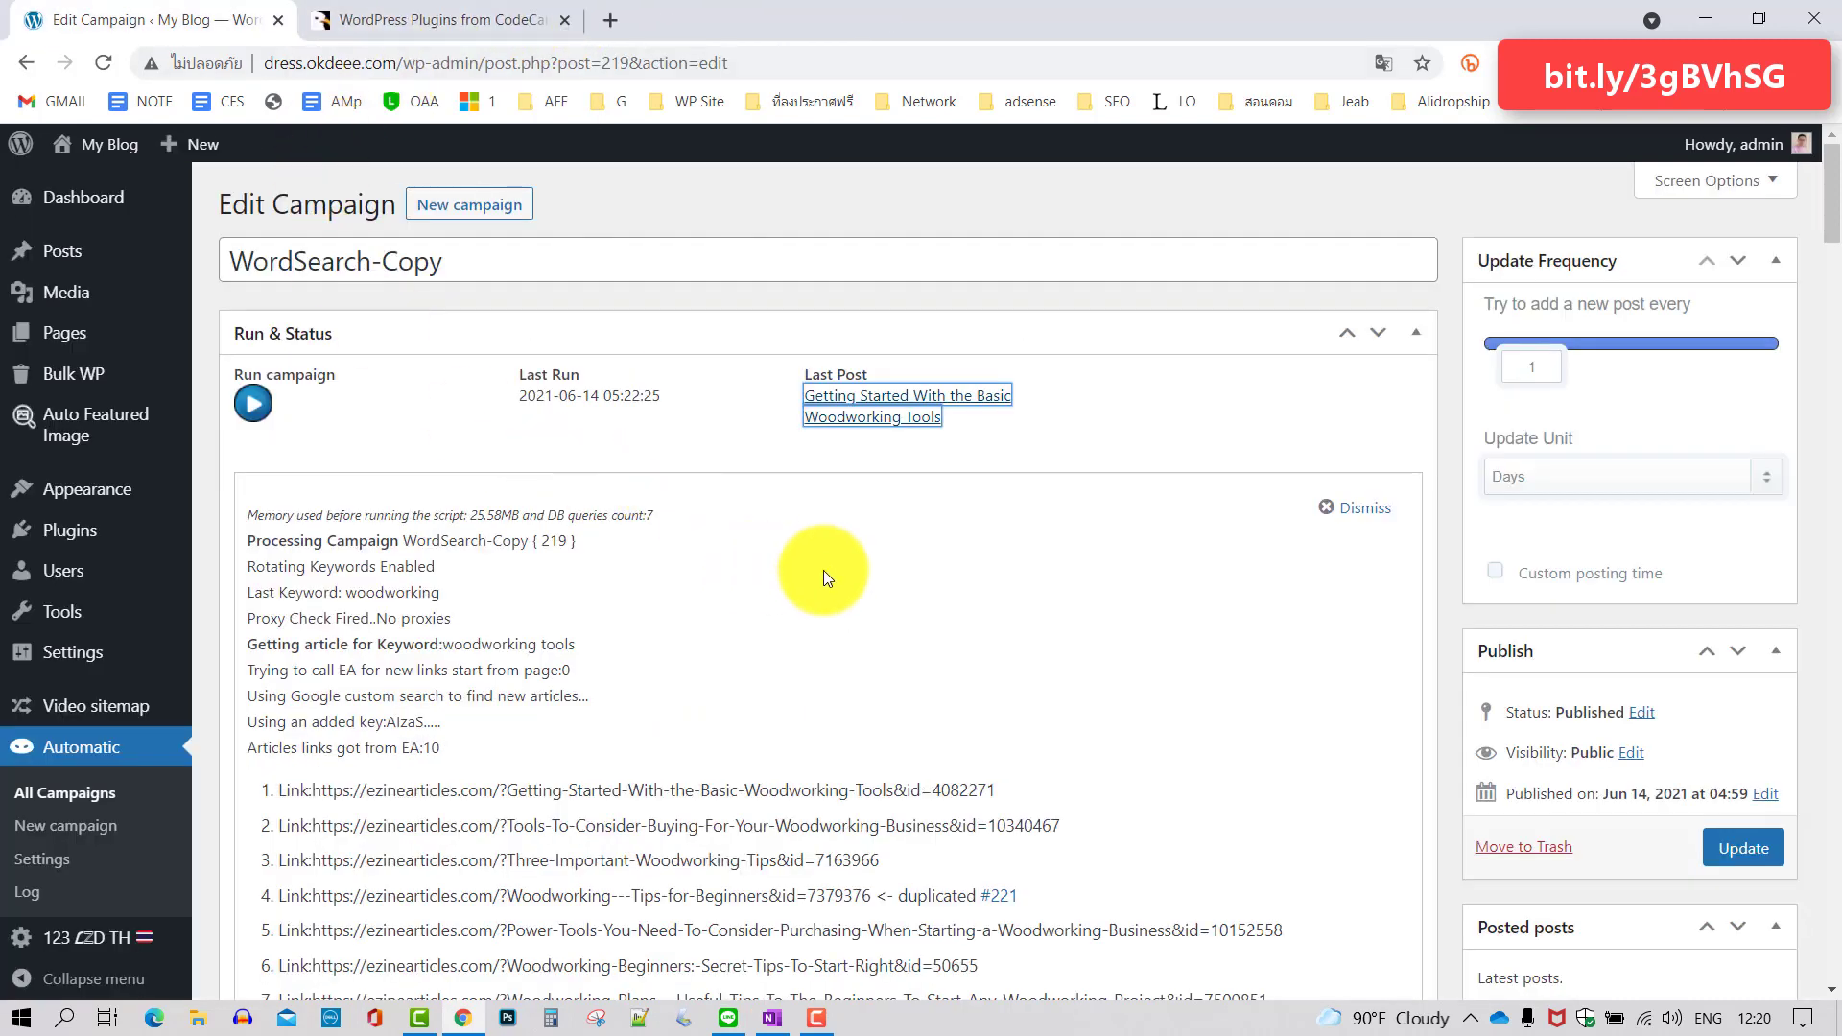
Run the WordSearch-Copy campaign once more and view the resulting last post in a new browser tab
left_click(257, 401)
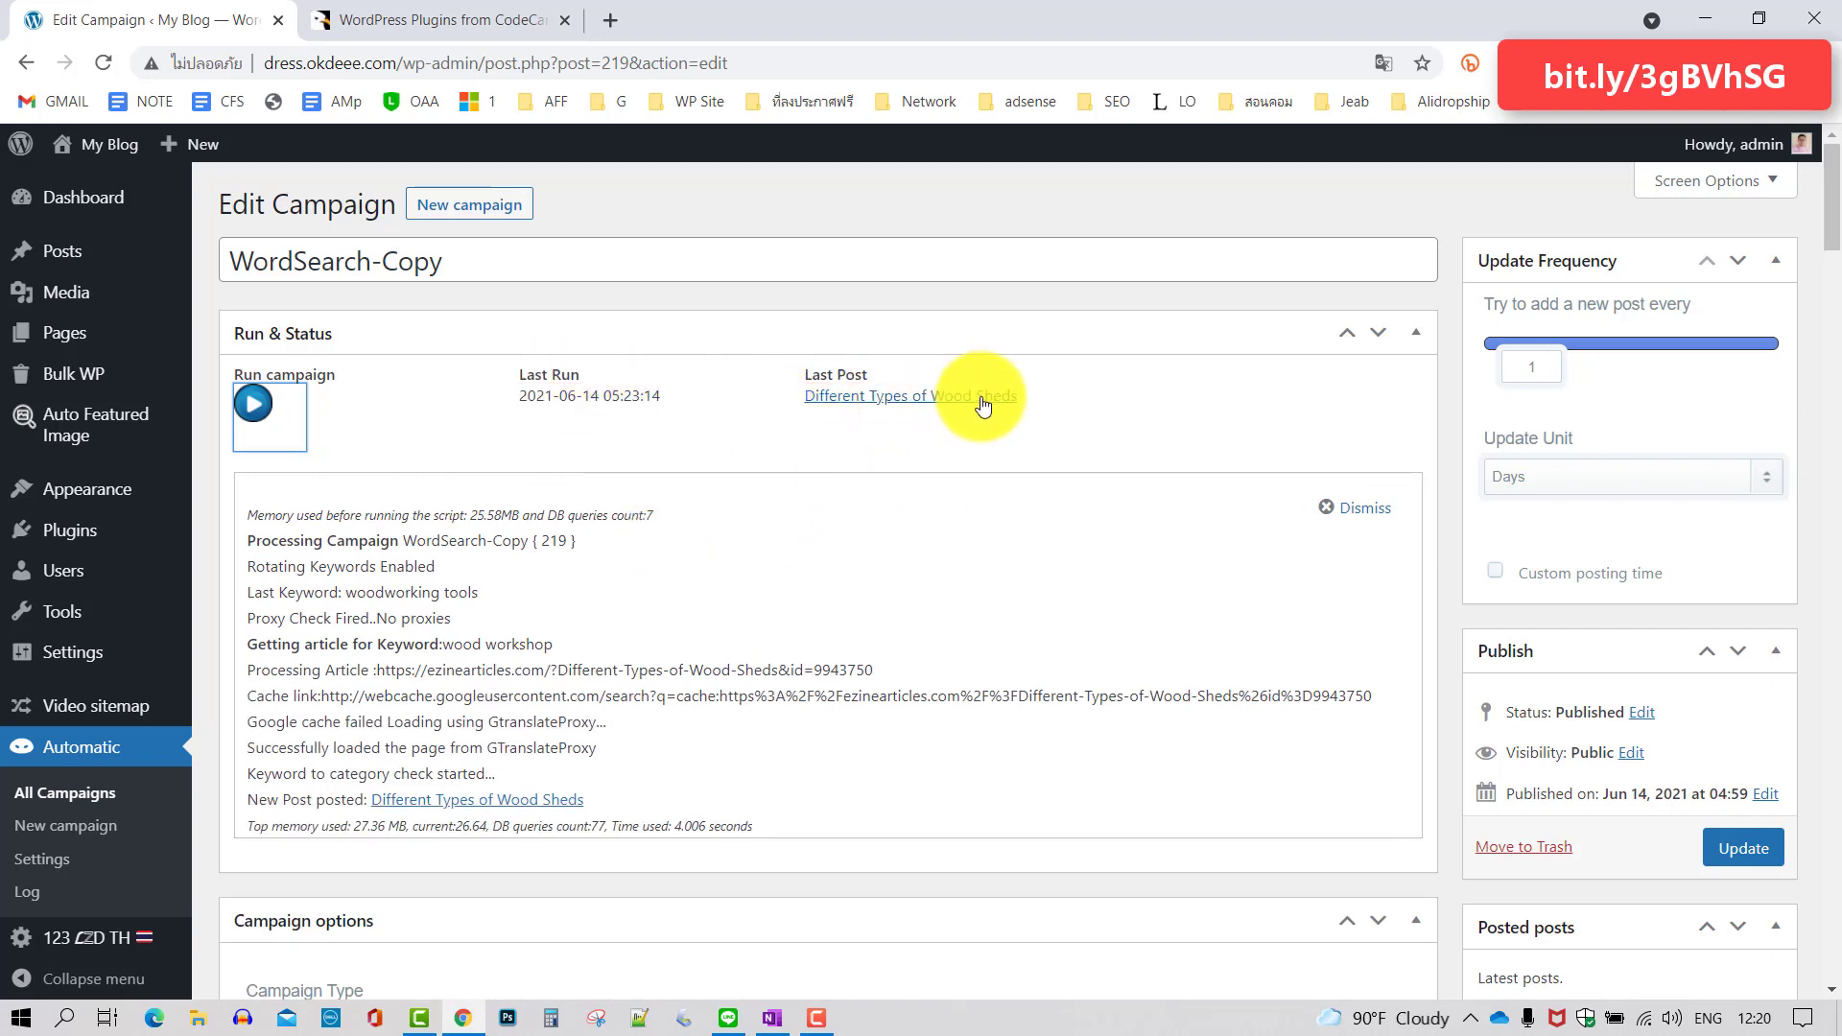
right_click(937, 397)
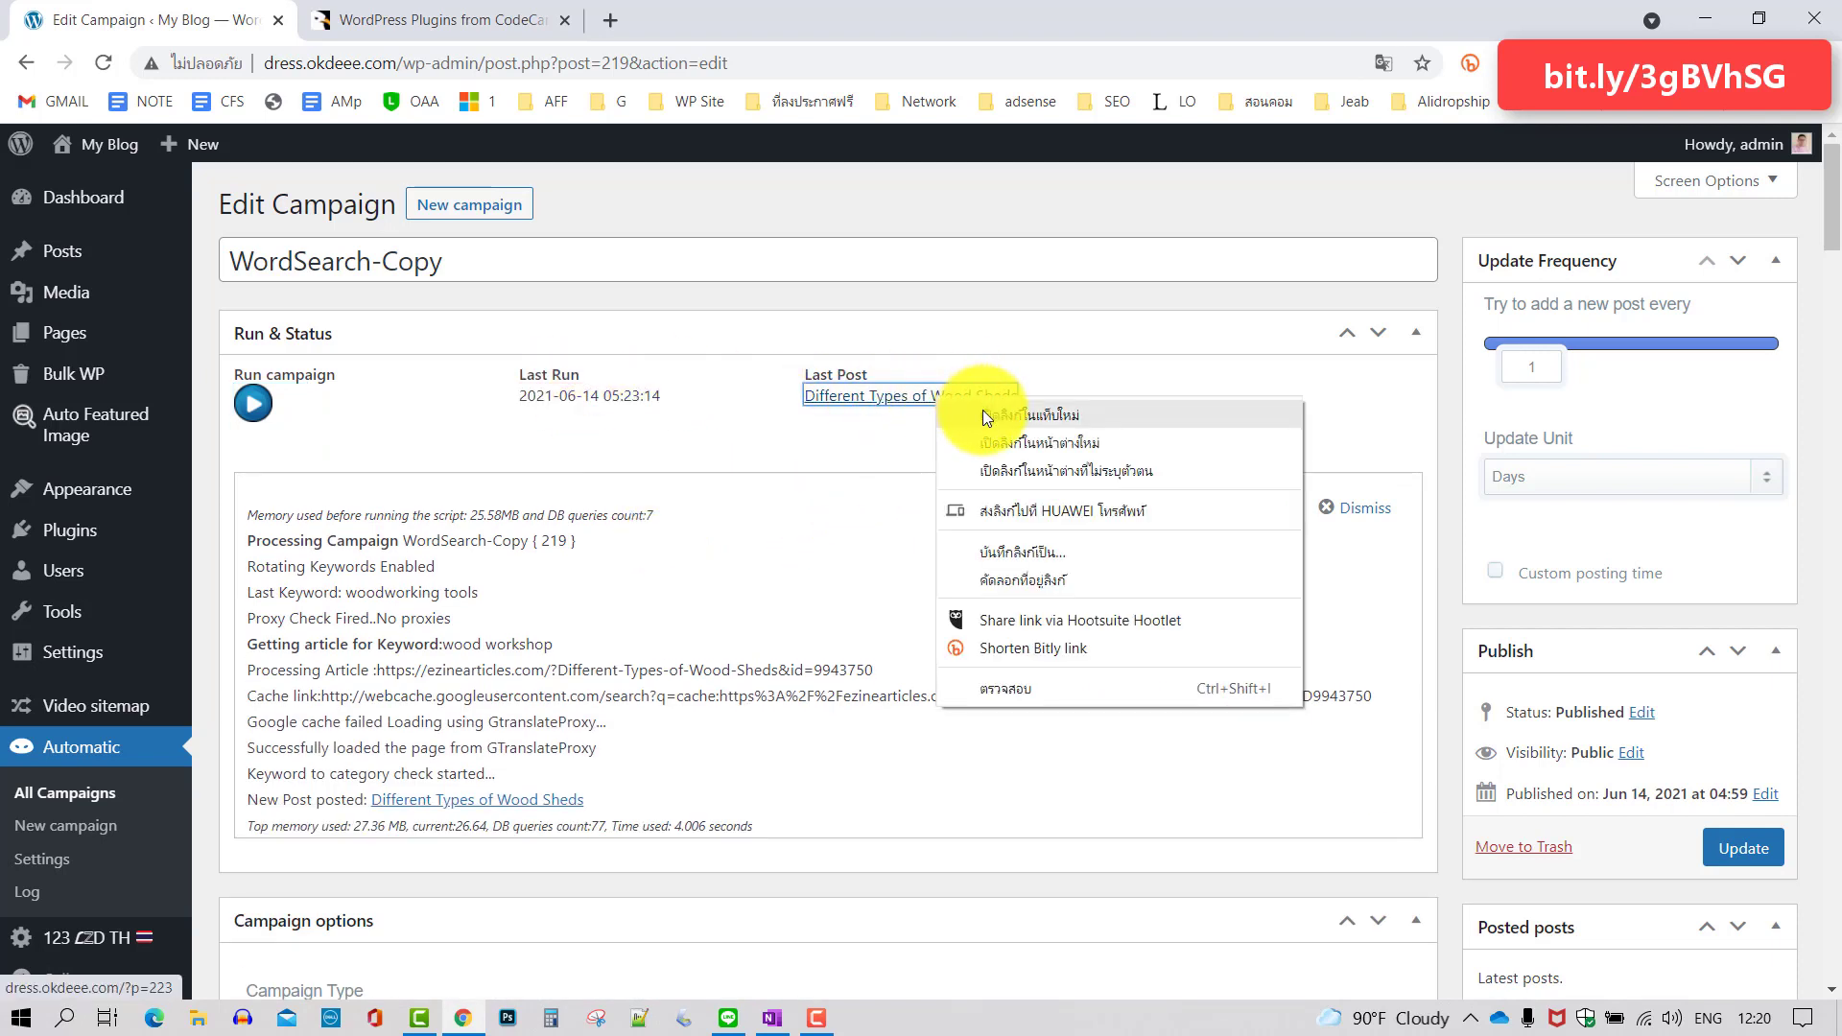
left_click(982, 410)
left_click(453, 15)
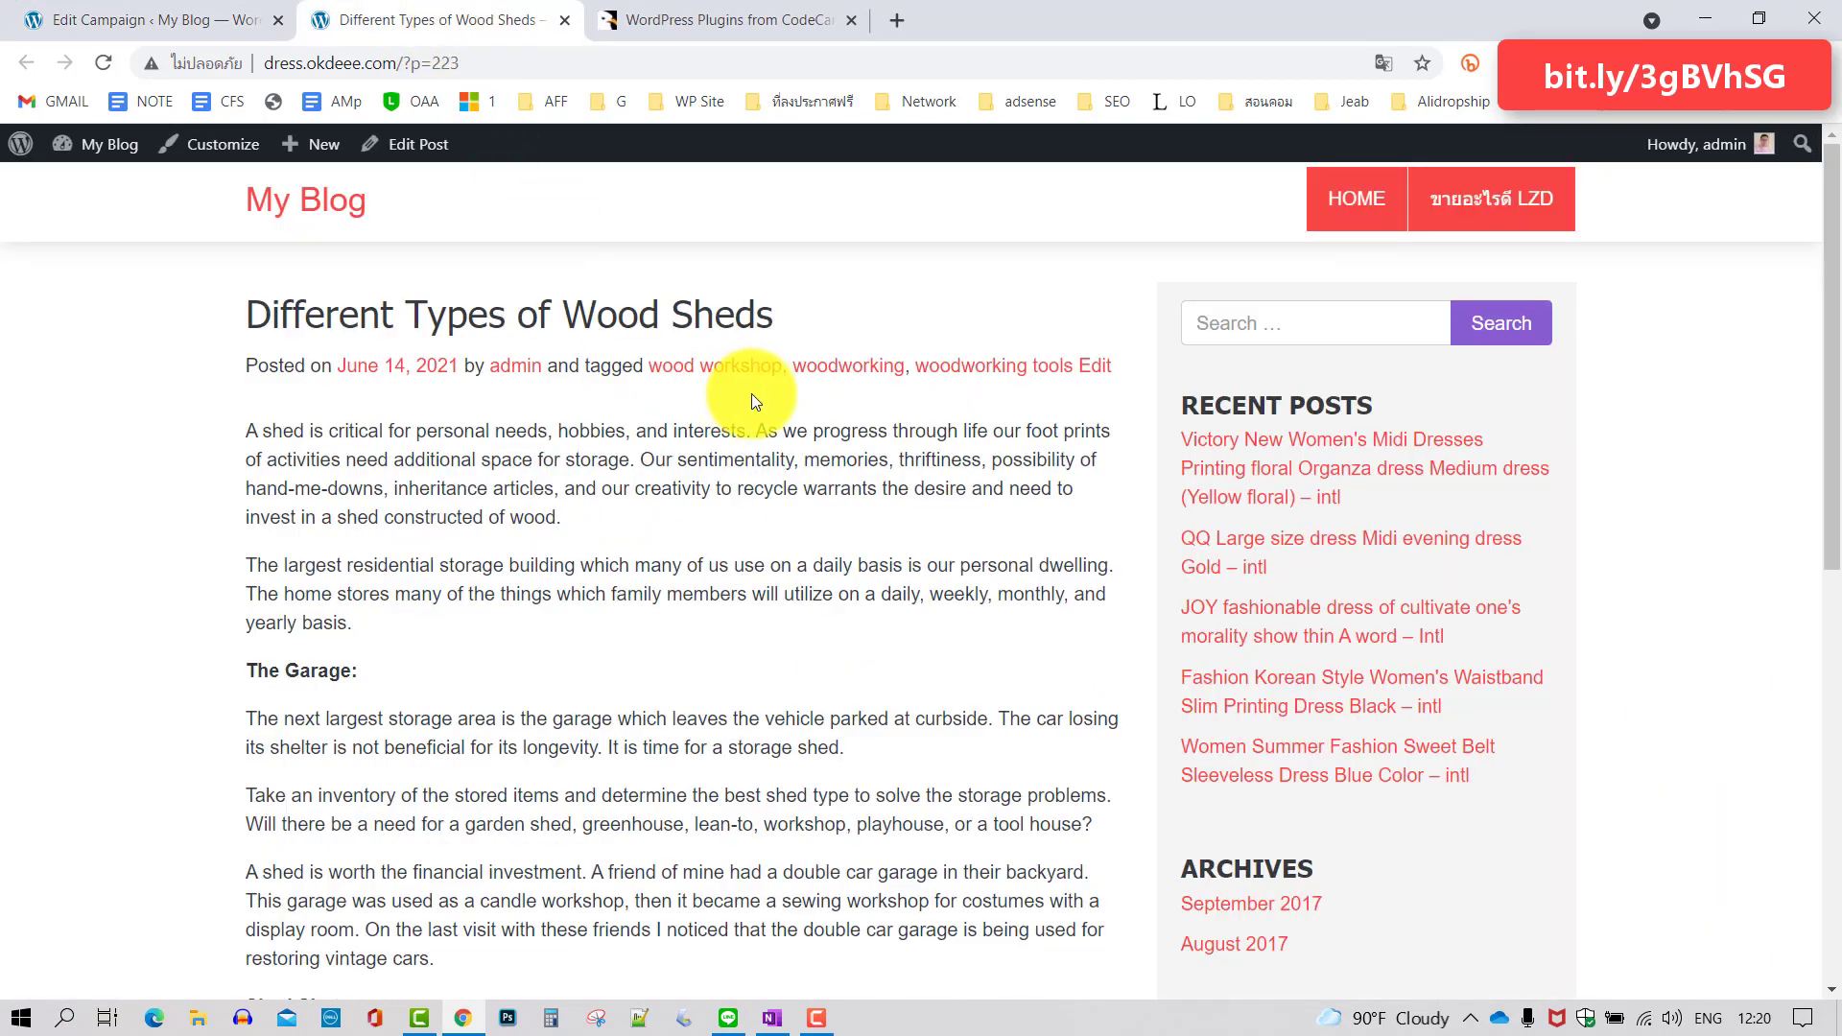
Read through the "Different Types of Wood Sheds" article and switch to the WordPress Automatic Plugin listing on CodeCanyon
scroll(751, 393, "down", 3)
scroll(751, 393, "down", 6)
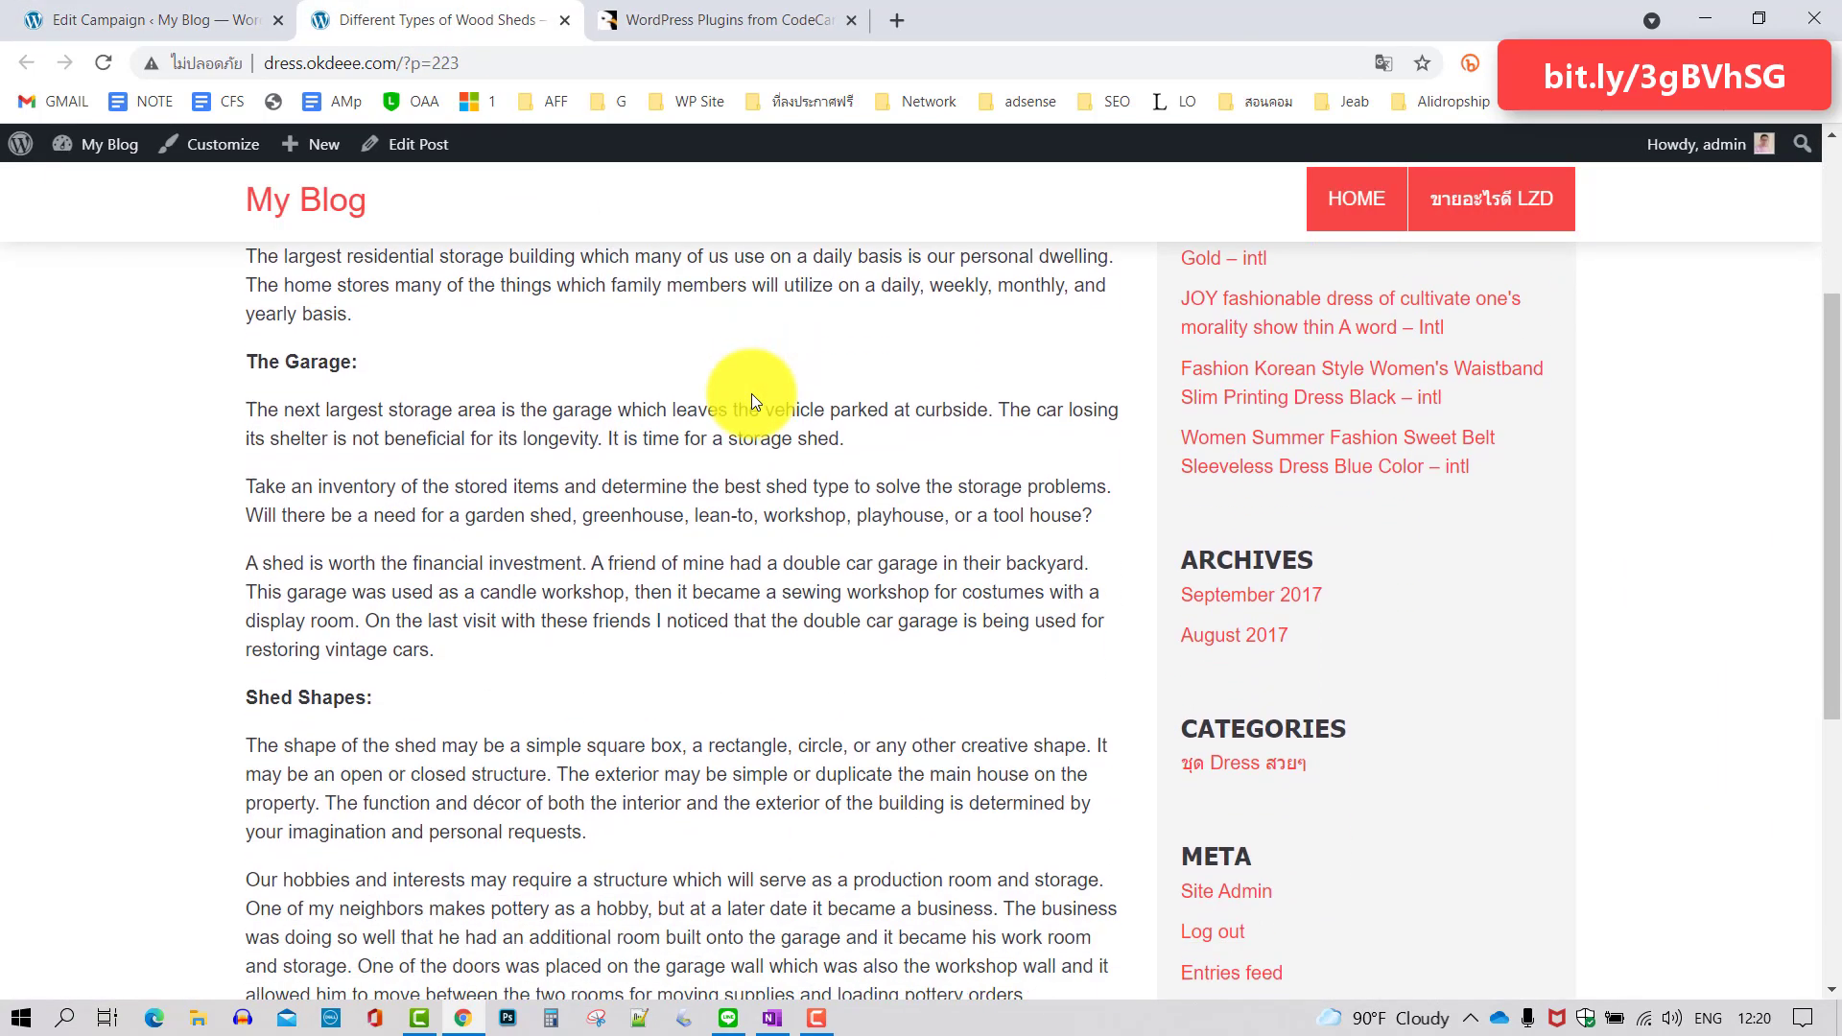
scroll(752, 393, "up", 3)
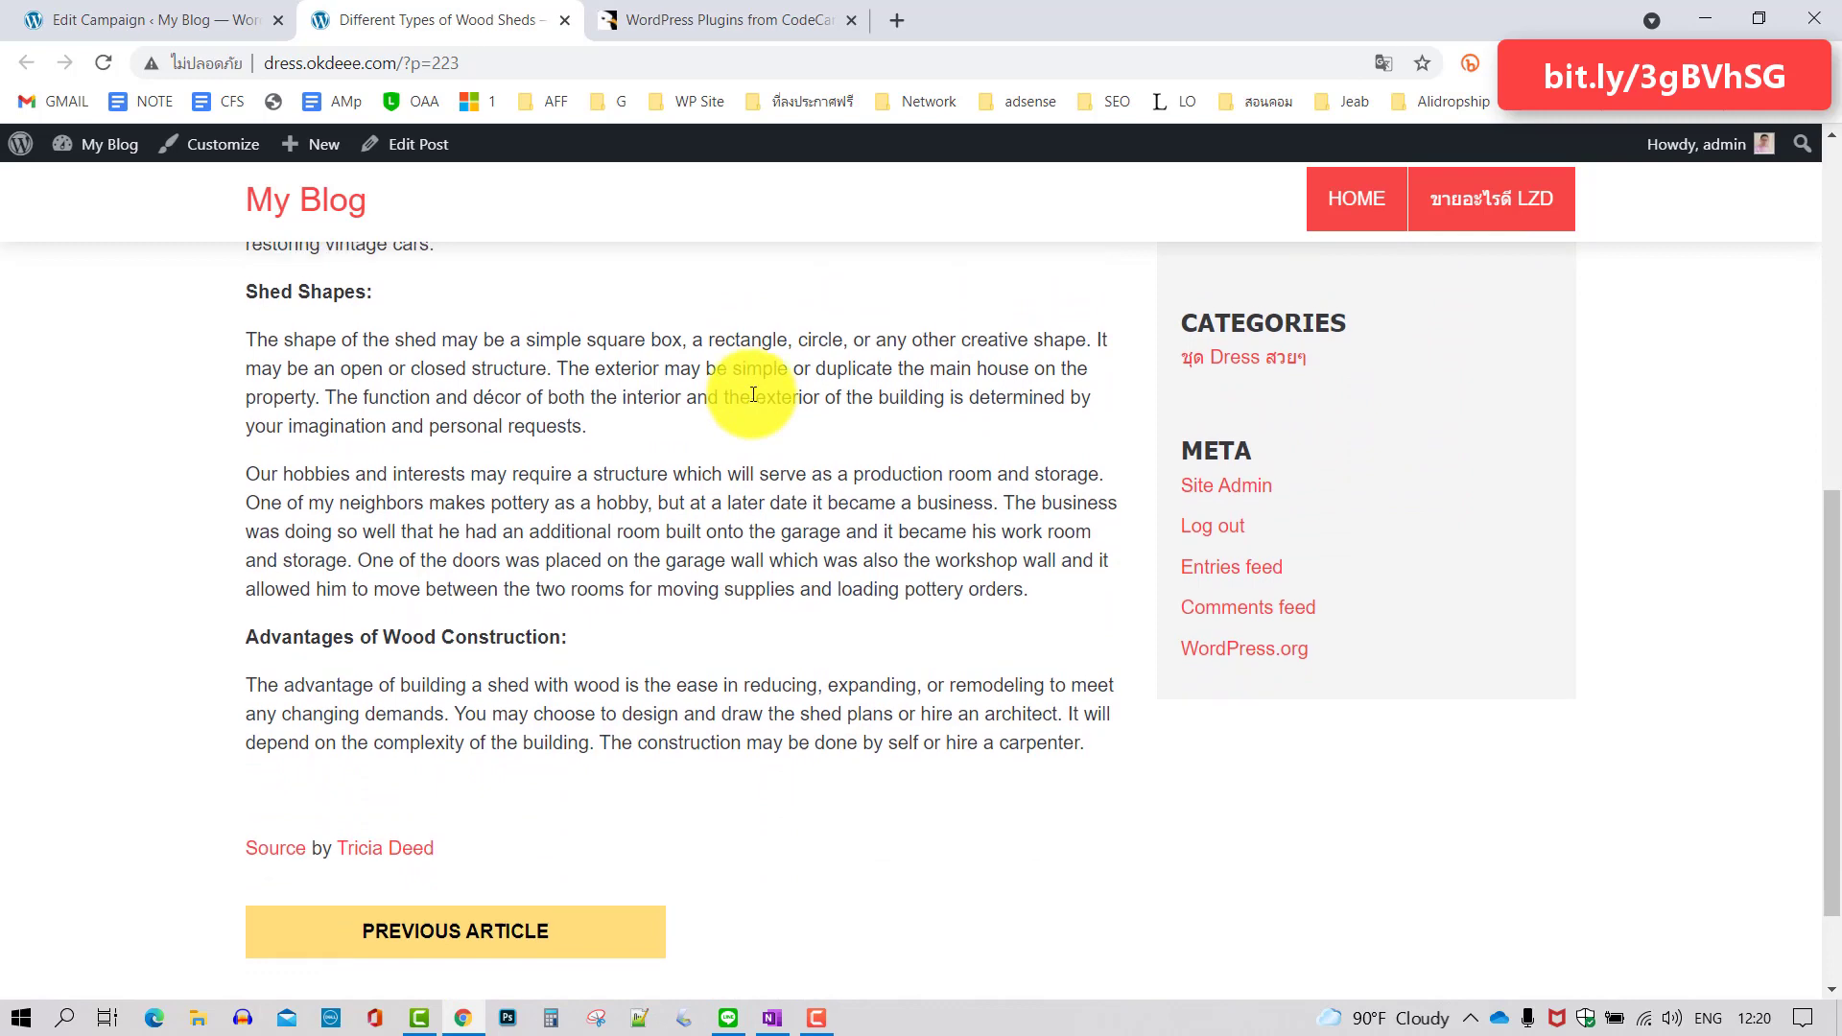
scroll(751, 394, "up", 5)
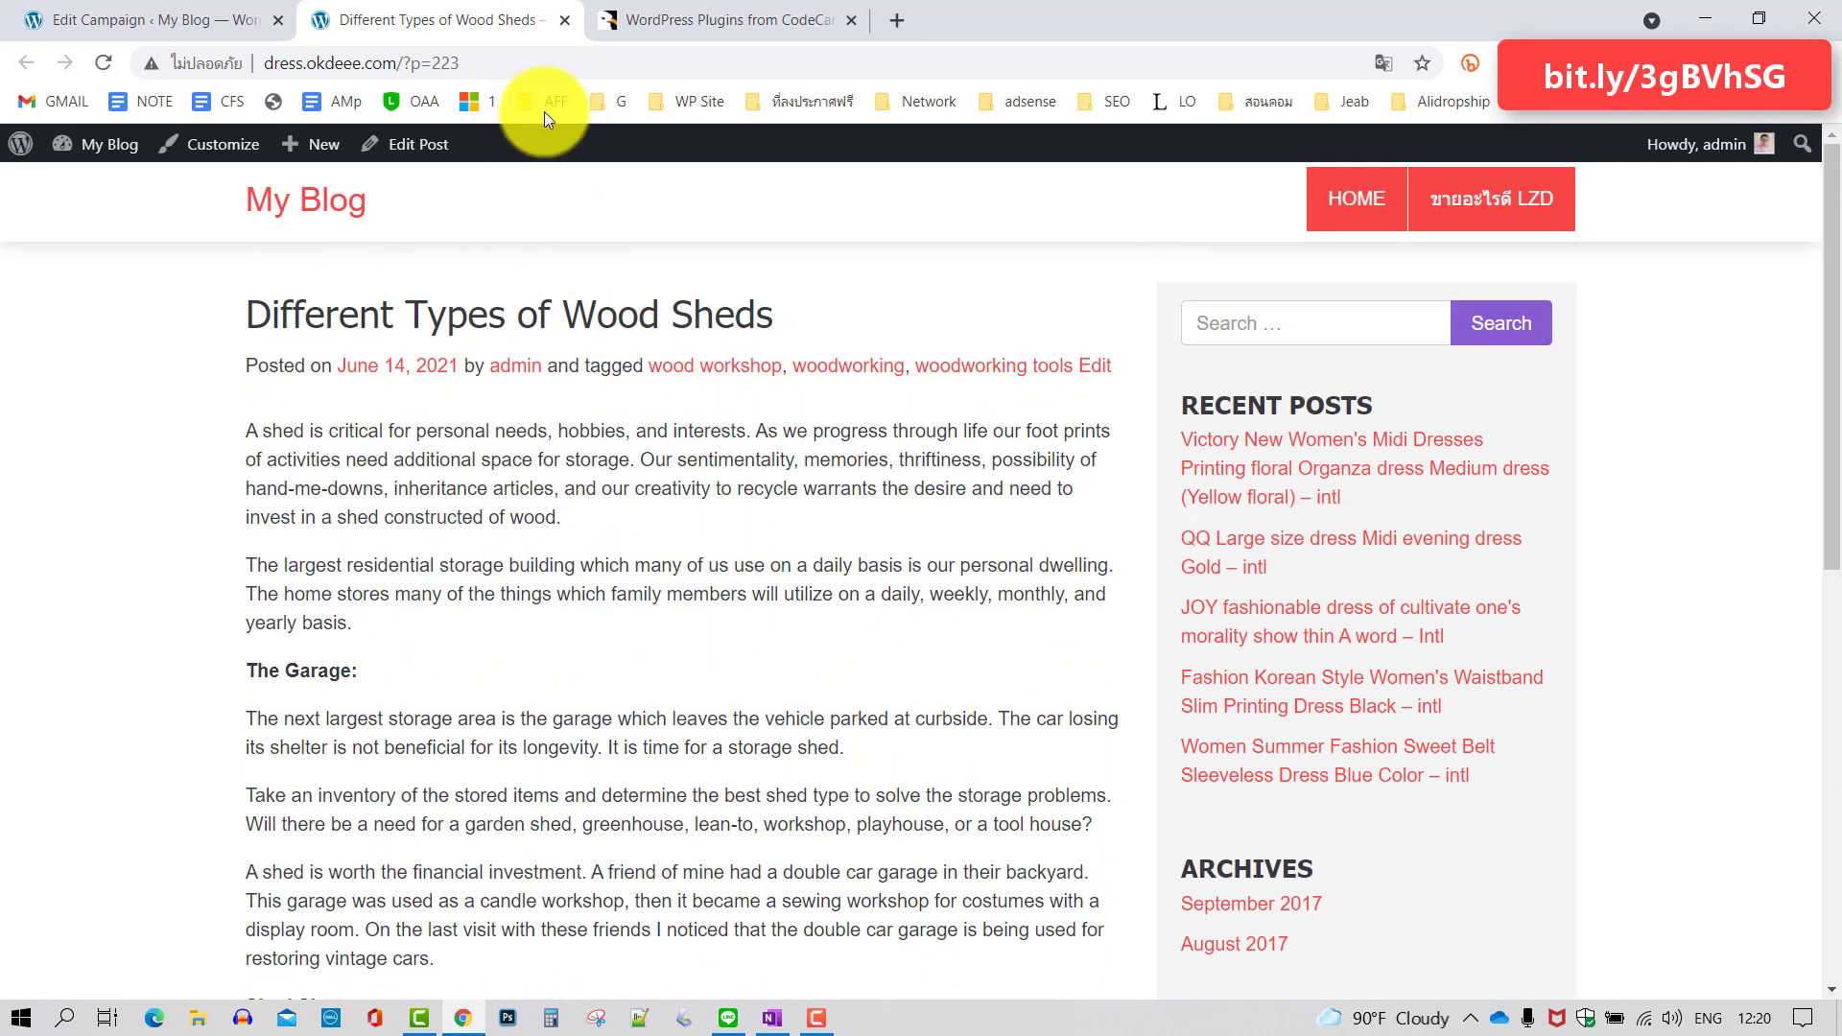
left_click(698, 19)
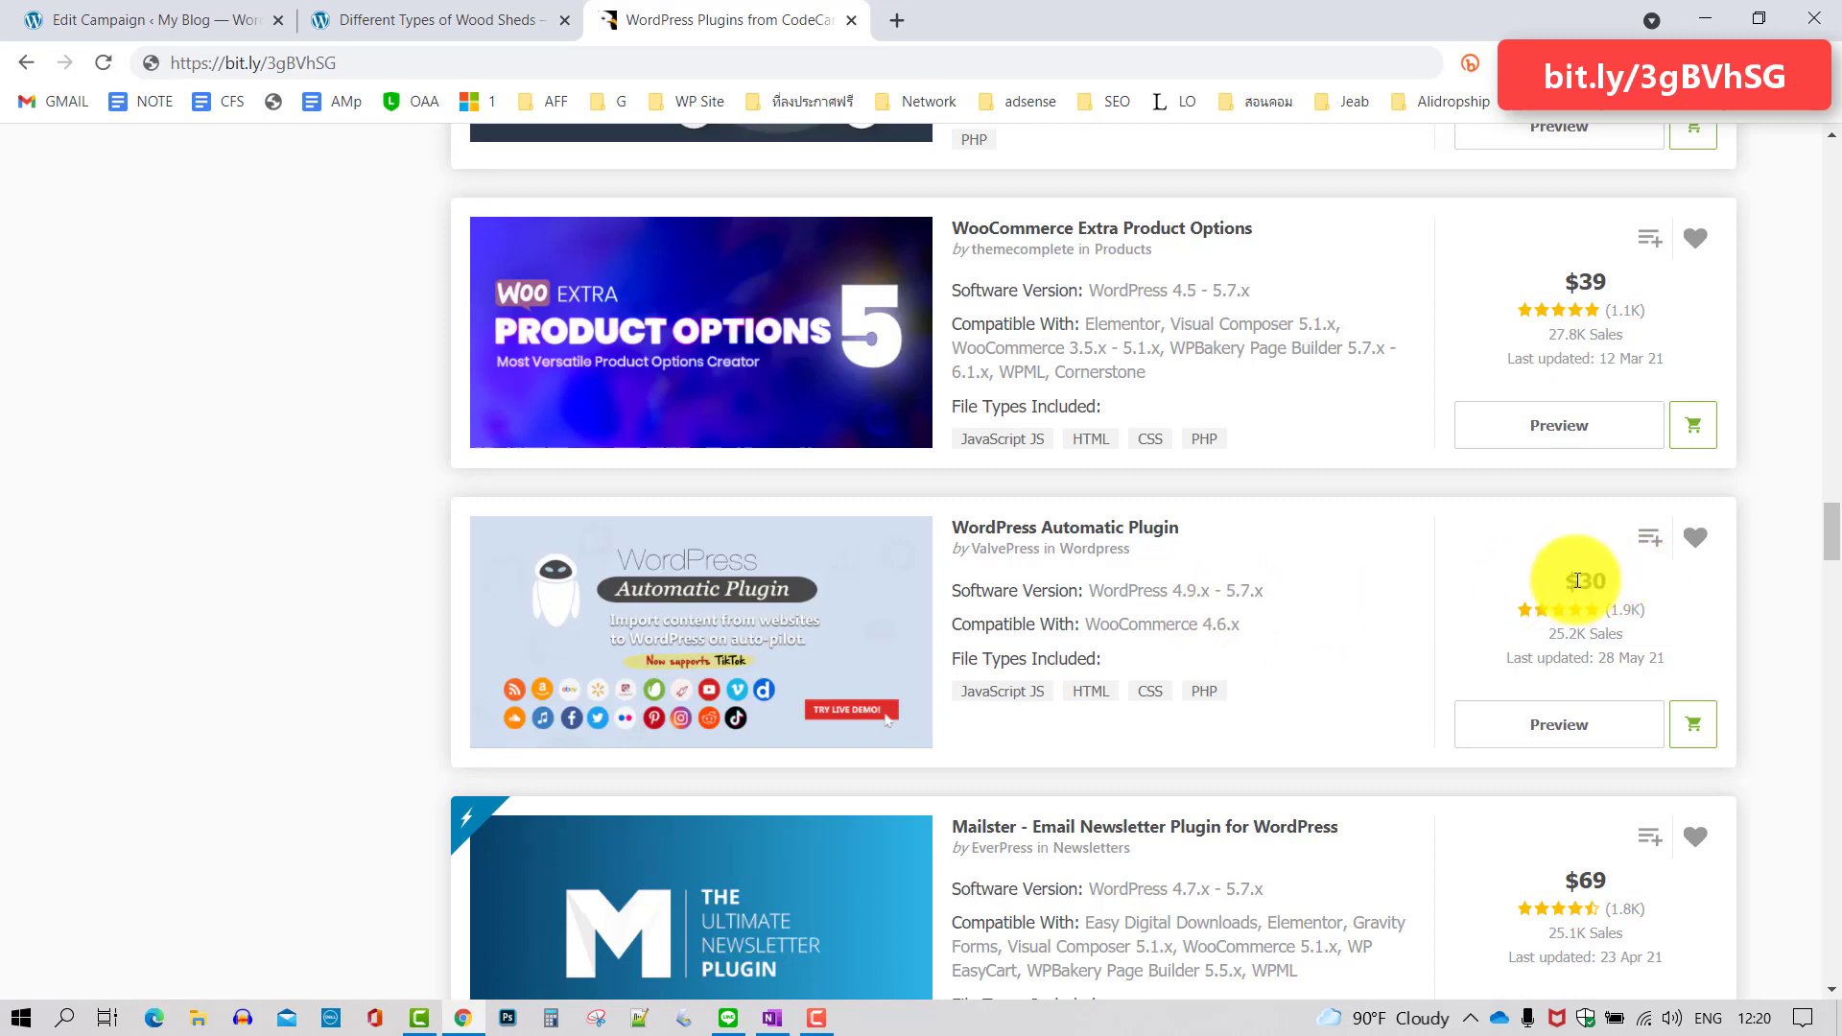
Switch back to the "Different Types of Wood Sheds" post and look over the beginning of the article
left_click(424, 15)
scroll(974, 532, "down", 1)
scroll(975, 533, "up", 1)
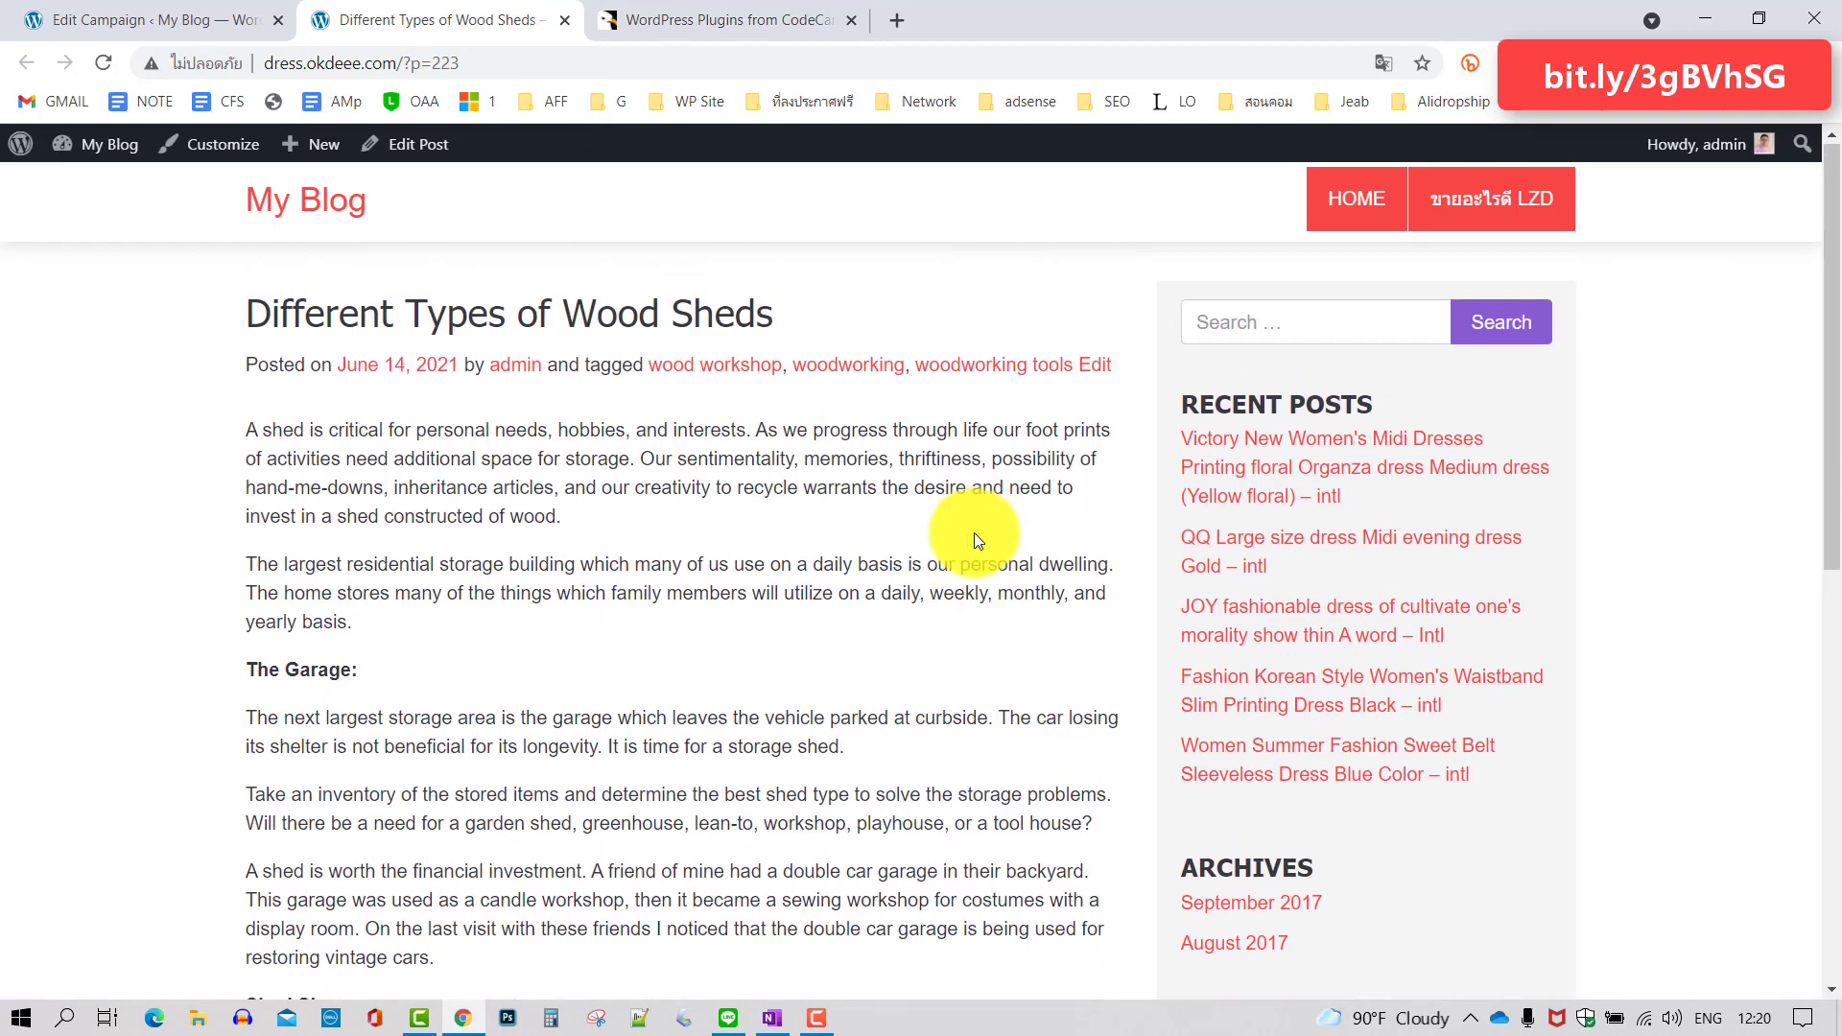
Return to the WordSearch-Copy campaign and review its run log, campaign type and keyword options
left_click(201, 20)
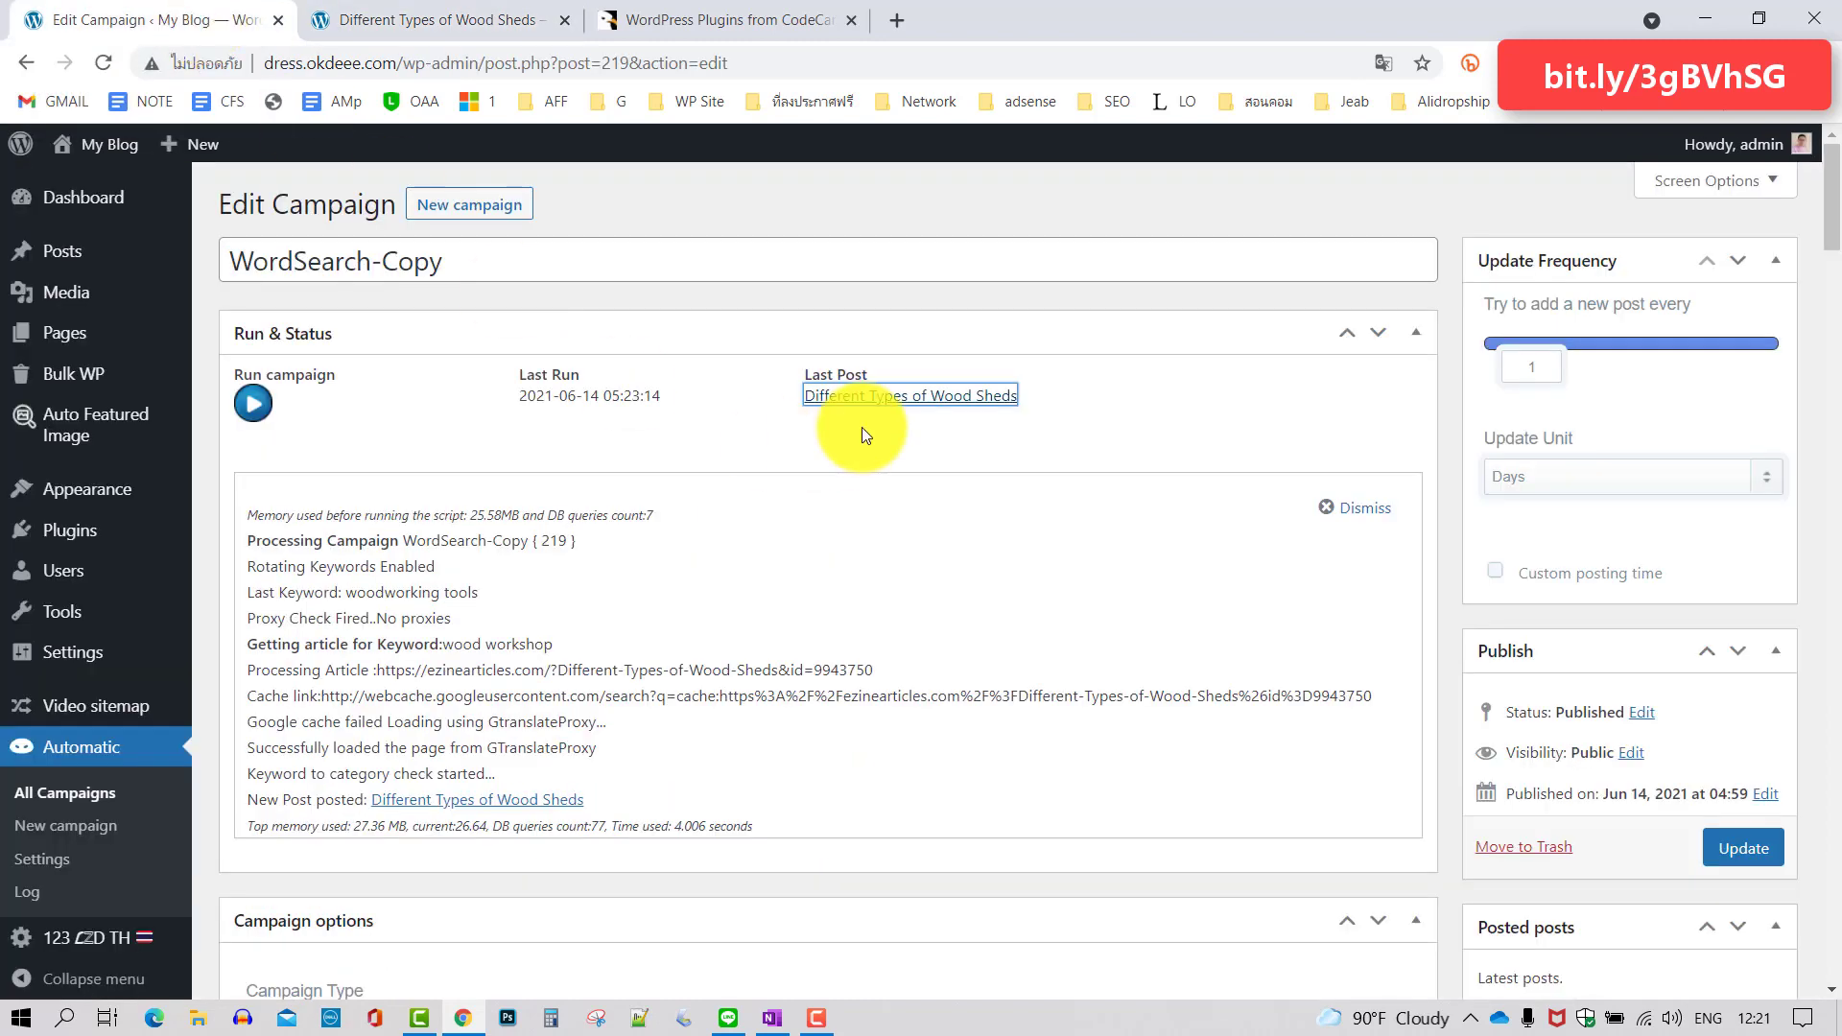
scroll(953, 520, "down", 1)
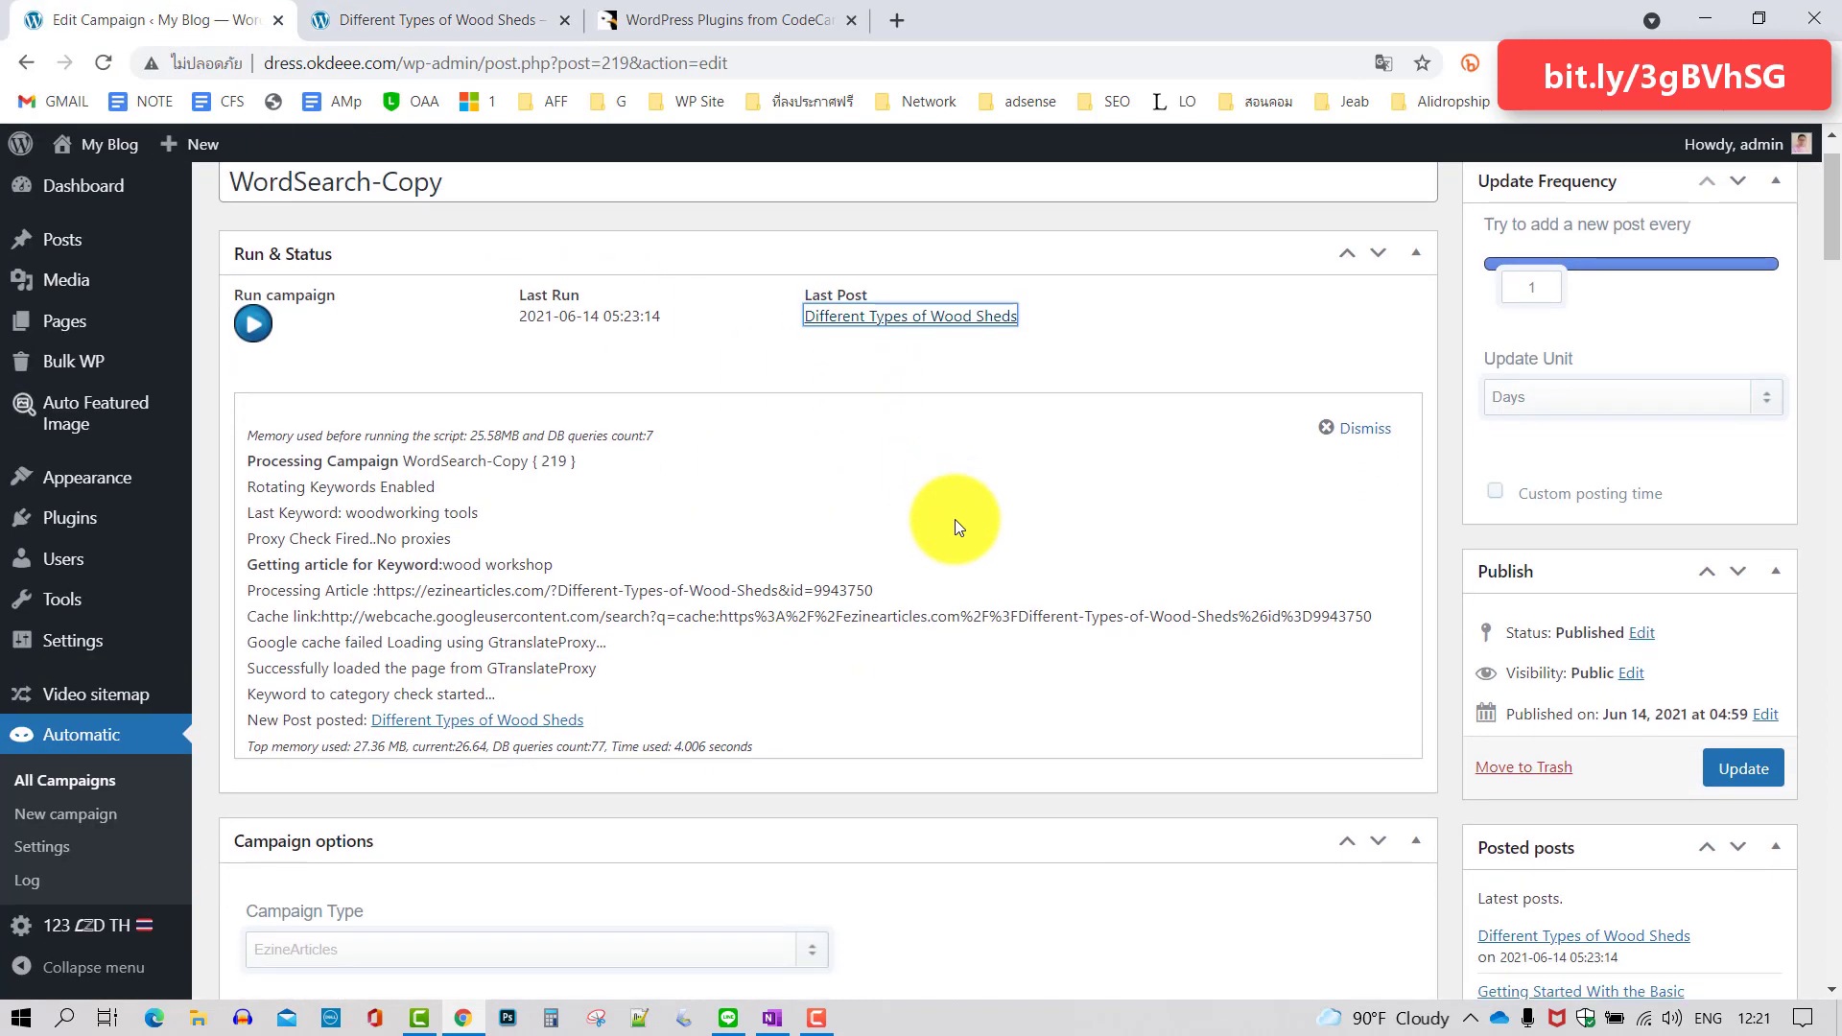
scroll(954, 520, "up", 1)
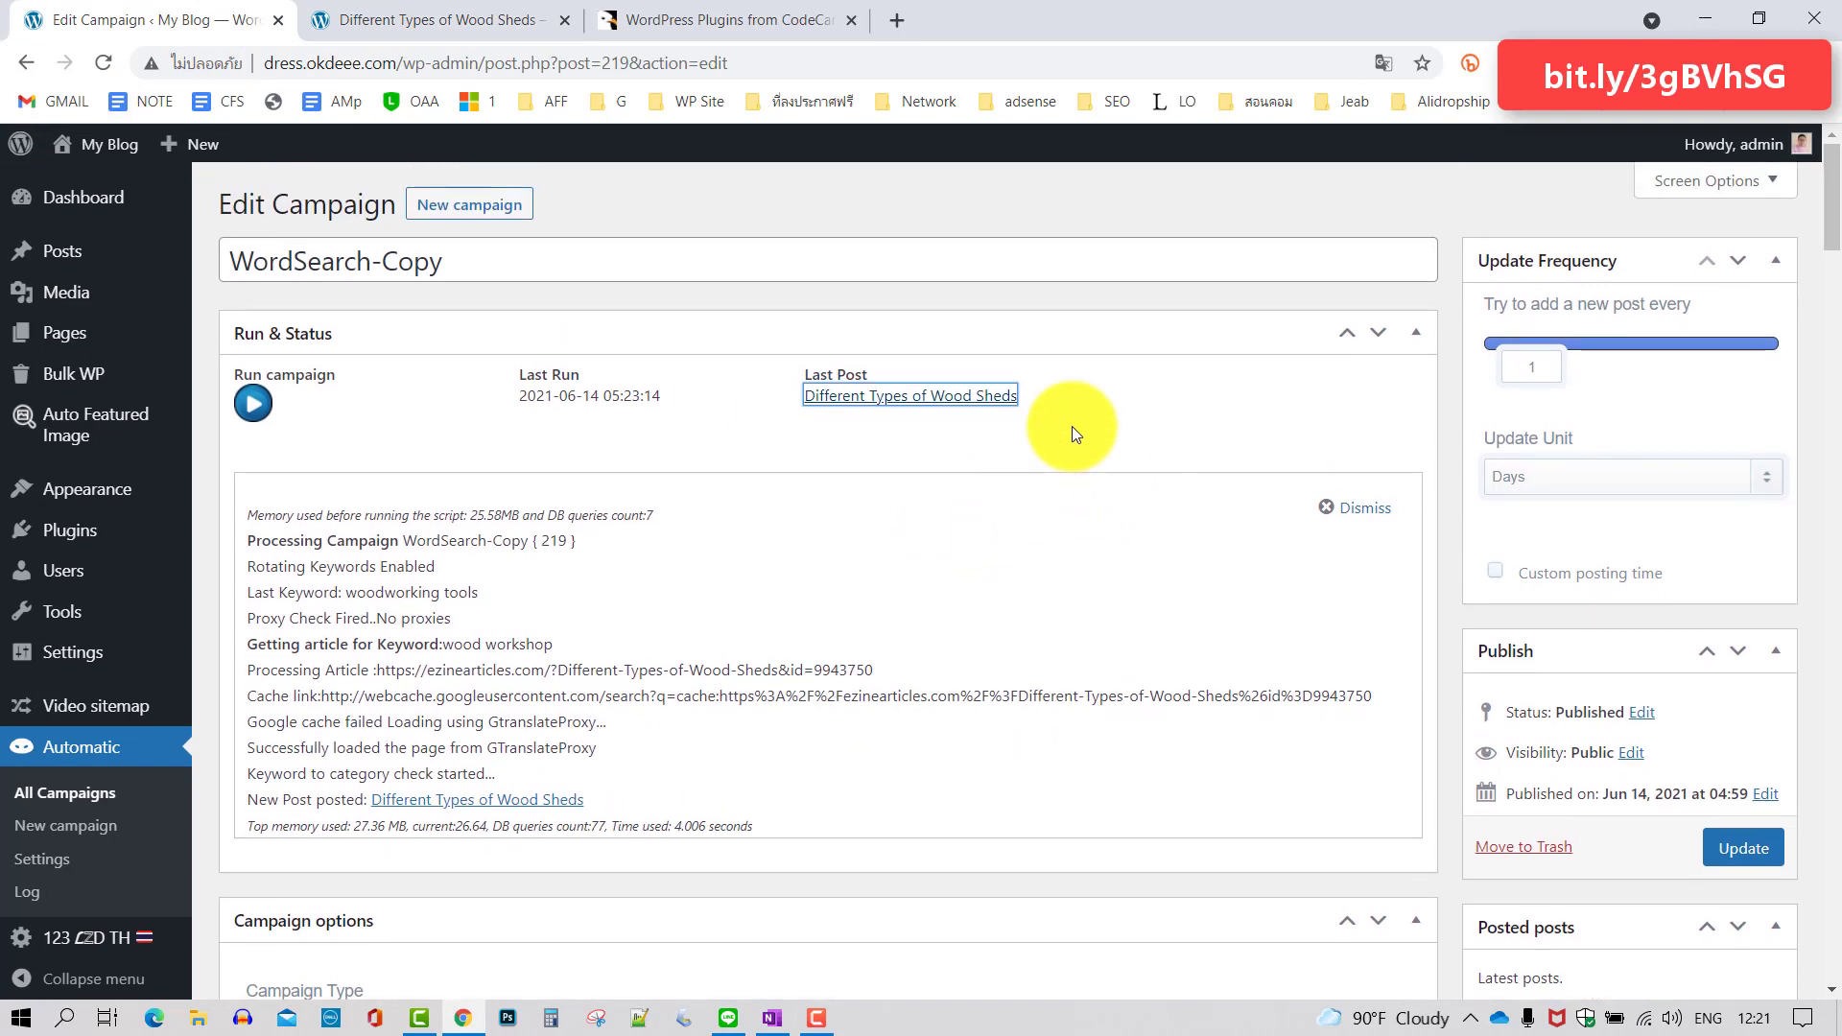
left_click(1132, 427)
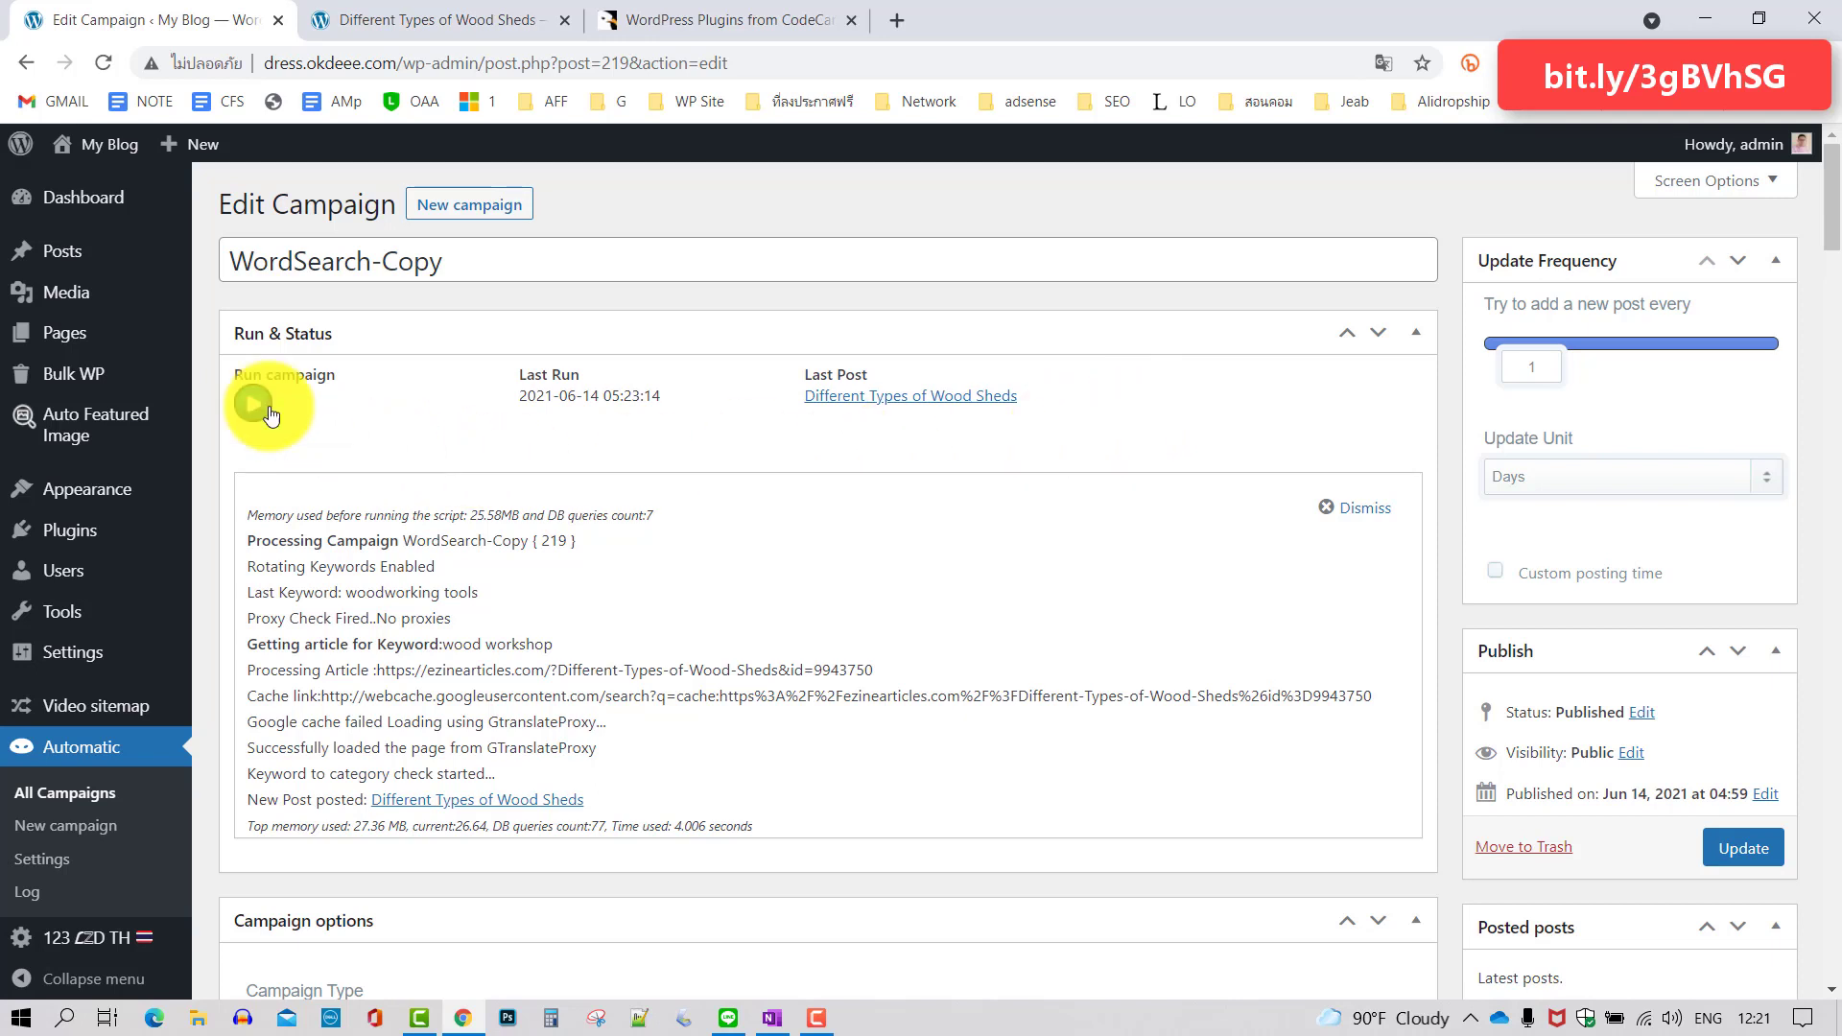
scroll(988, 475, "down", 5)
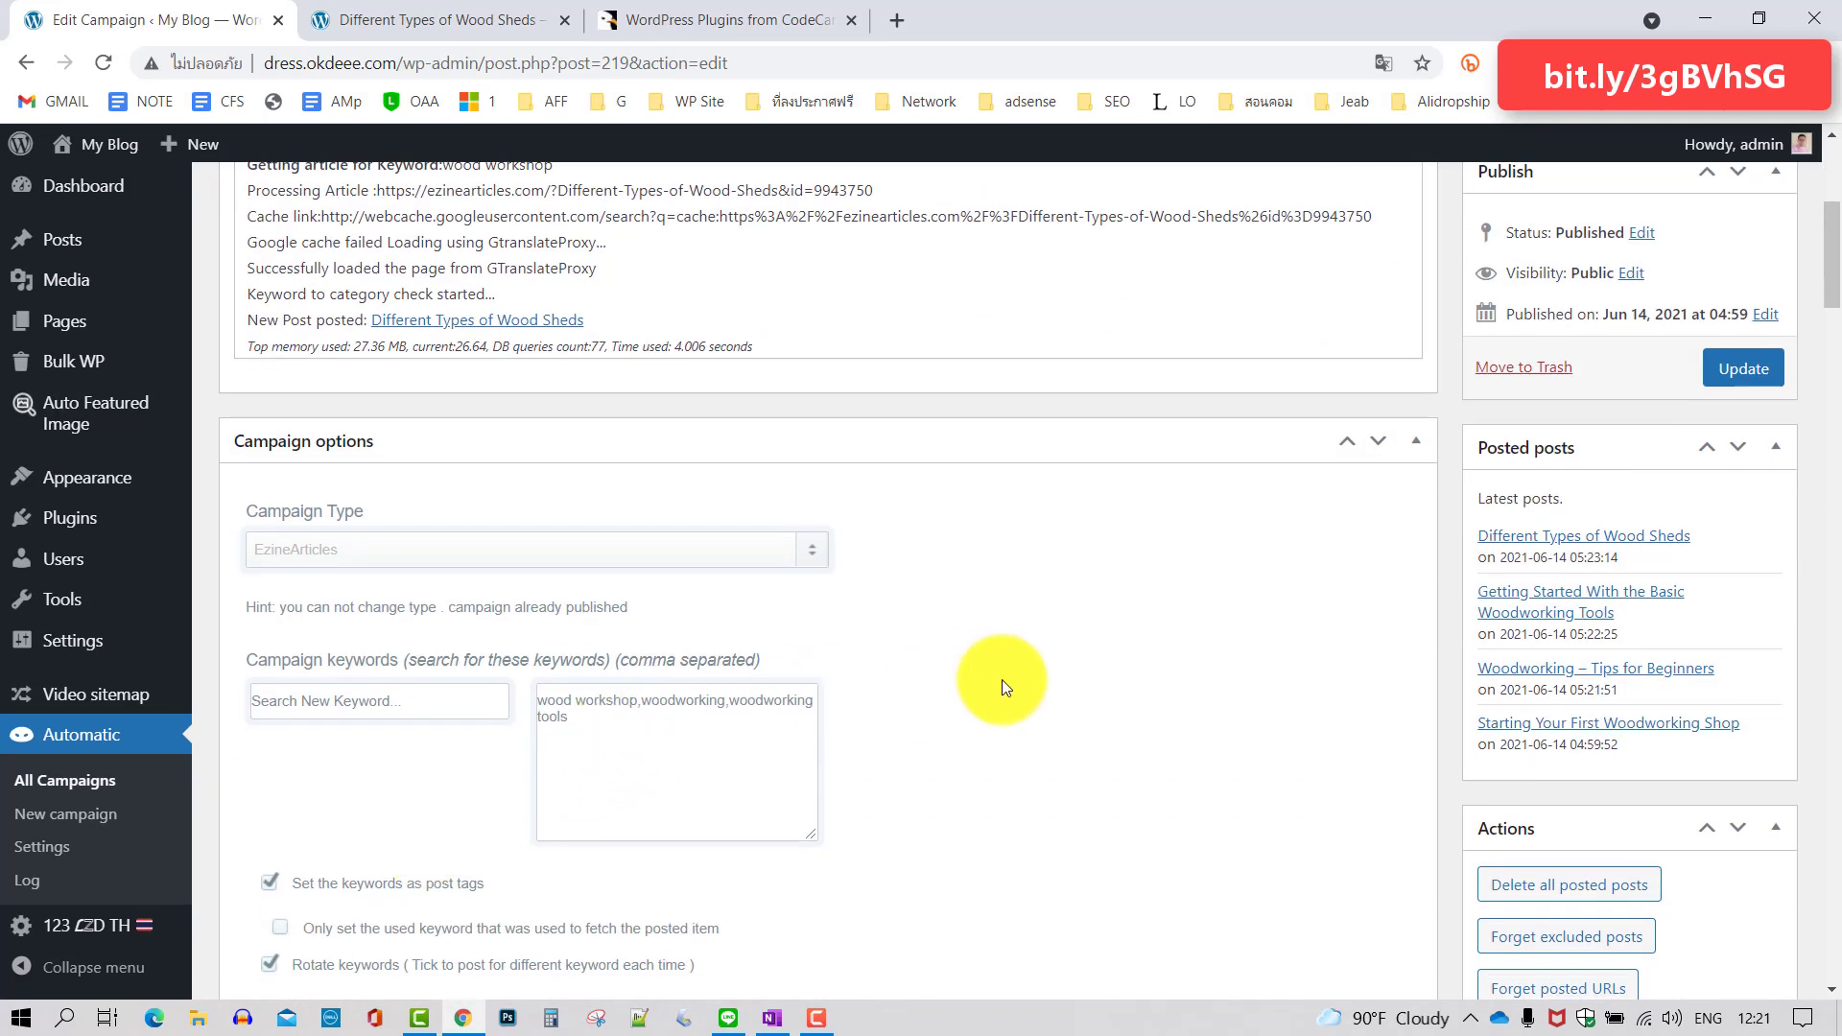
scroll(1002, 680, "up", 5)
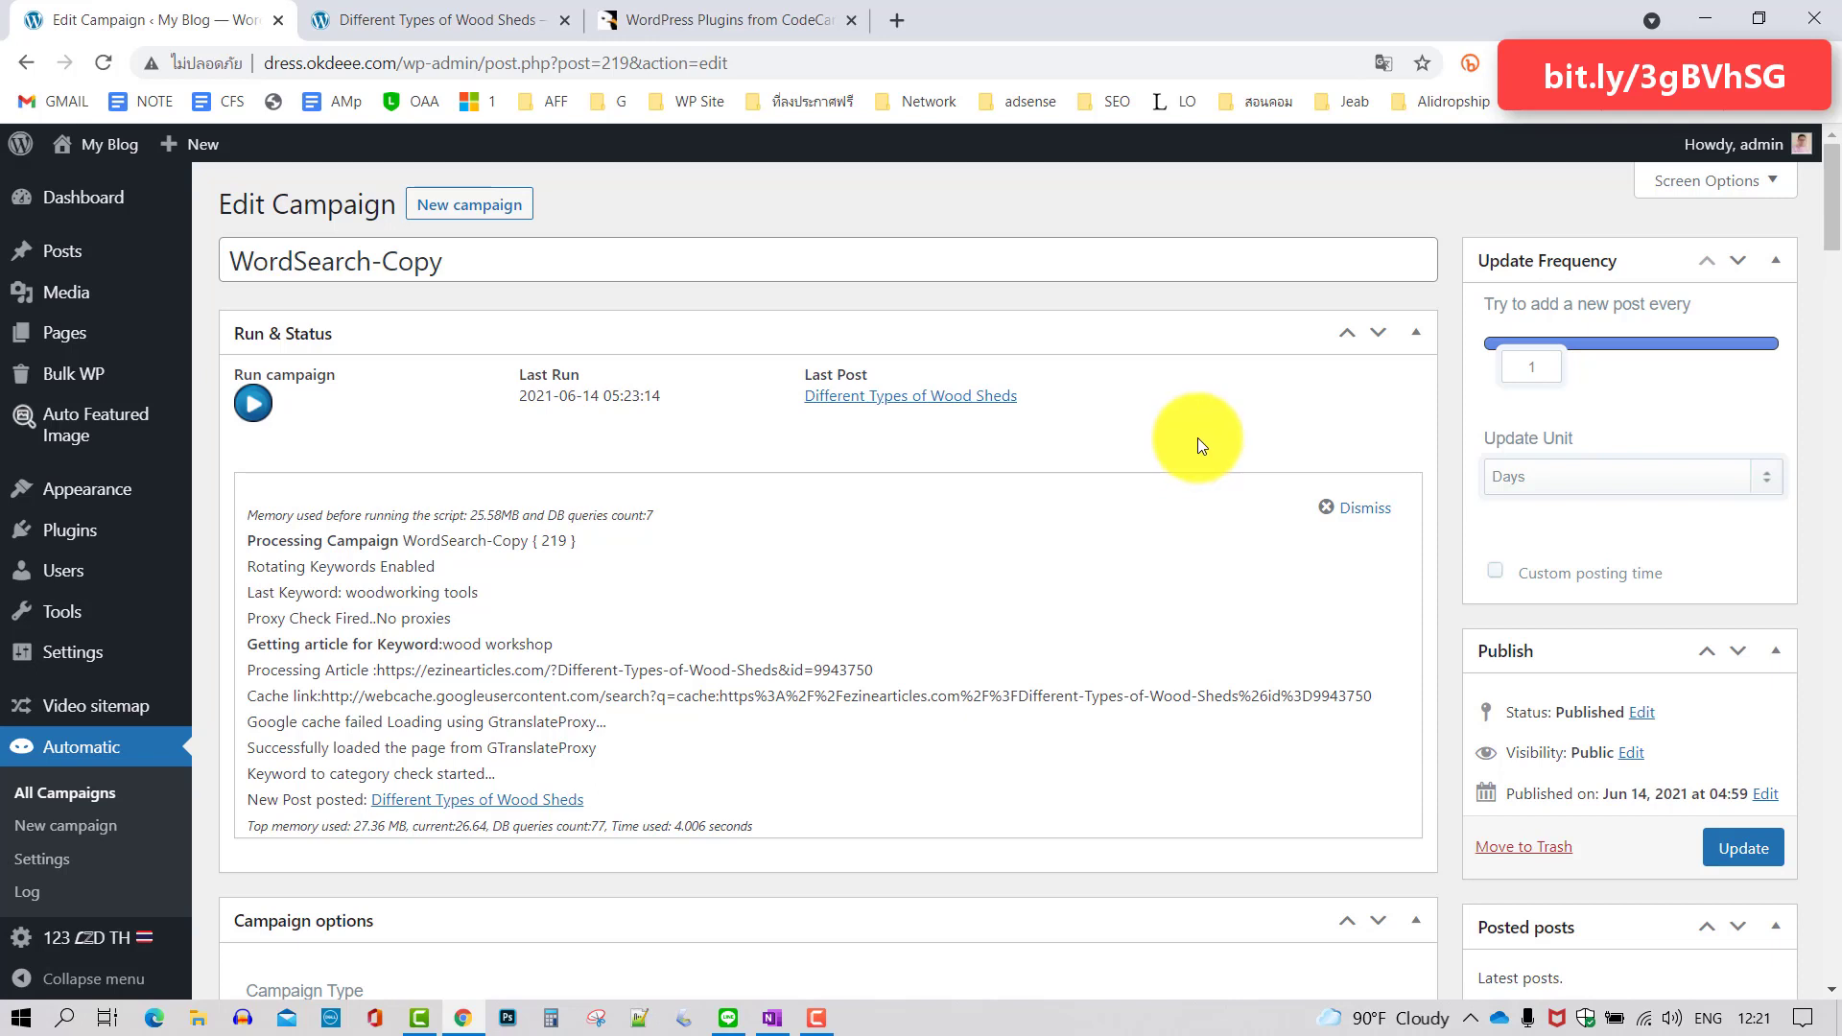
View the WordPress Automatic Plugin listing on CodeCanyon again, and return to the WordSearch-Copy campaign by way of the wood sheds post
left_click(756, 19)
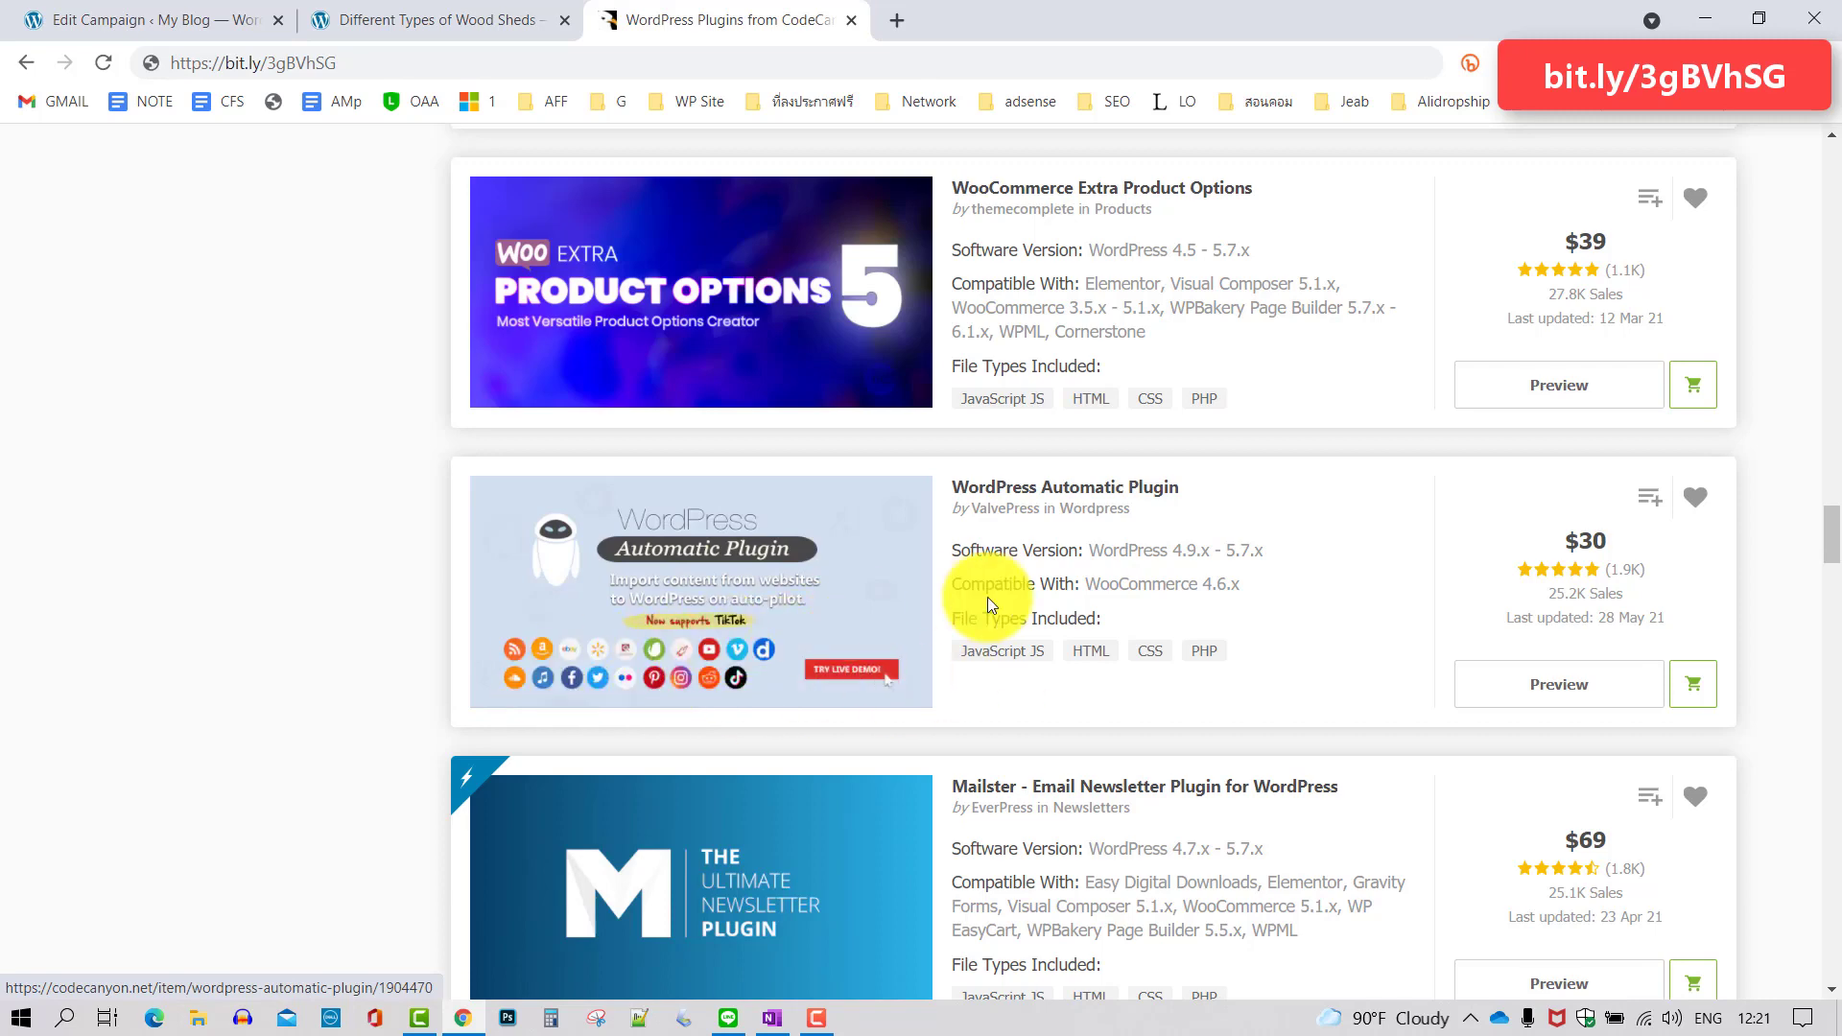
scroll(1243, 613, "up", 2)
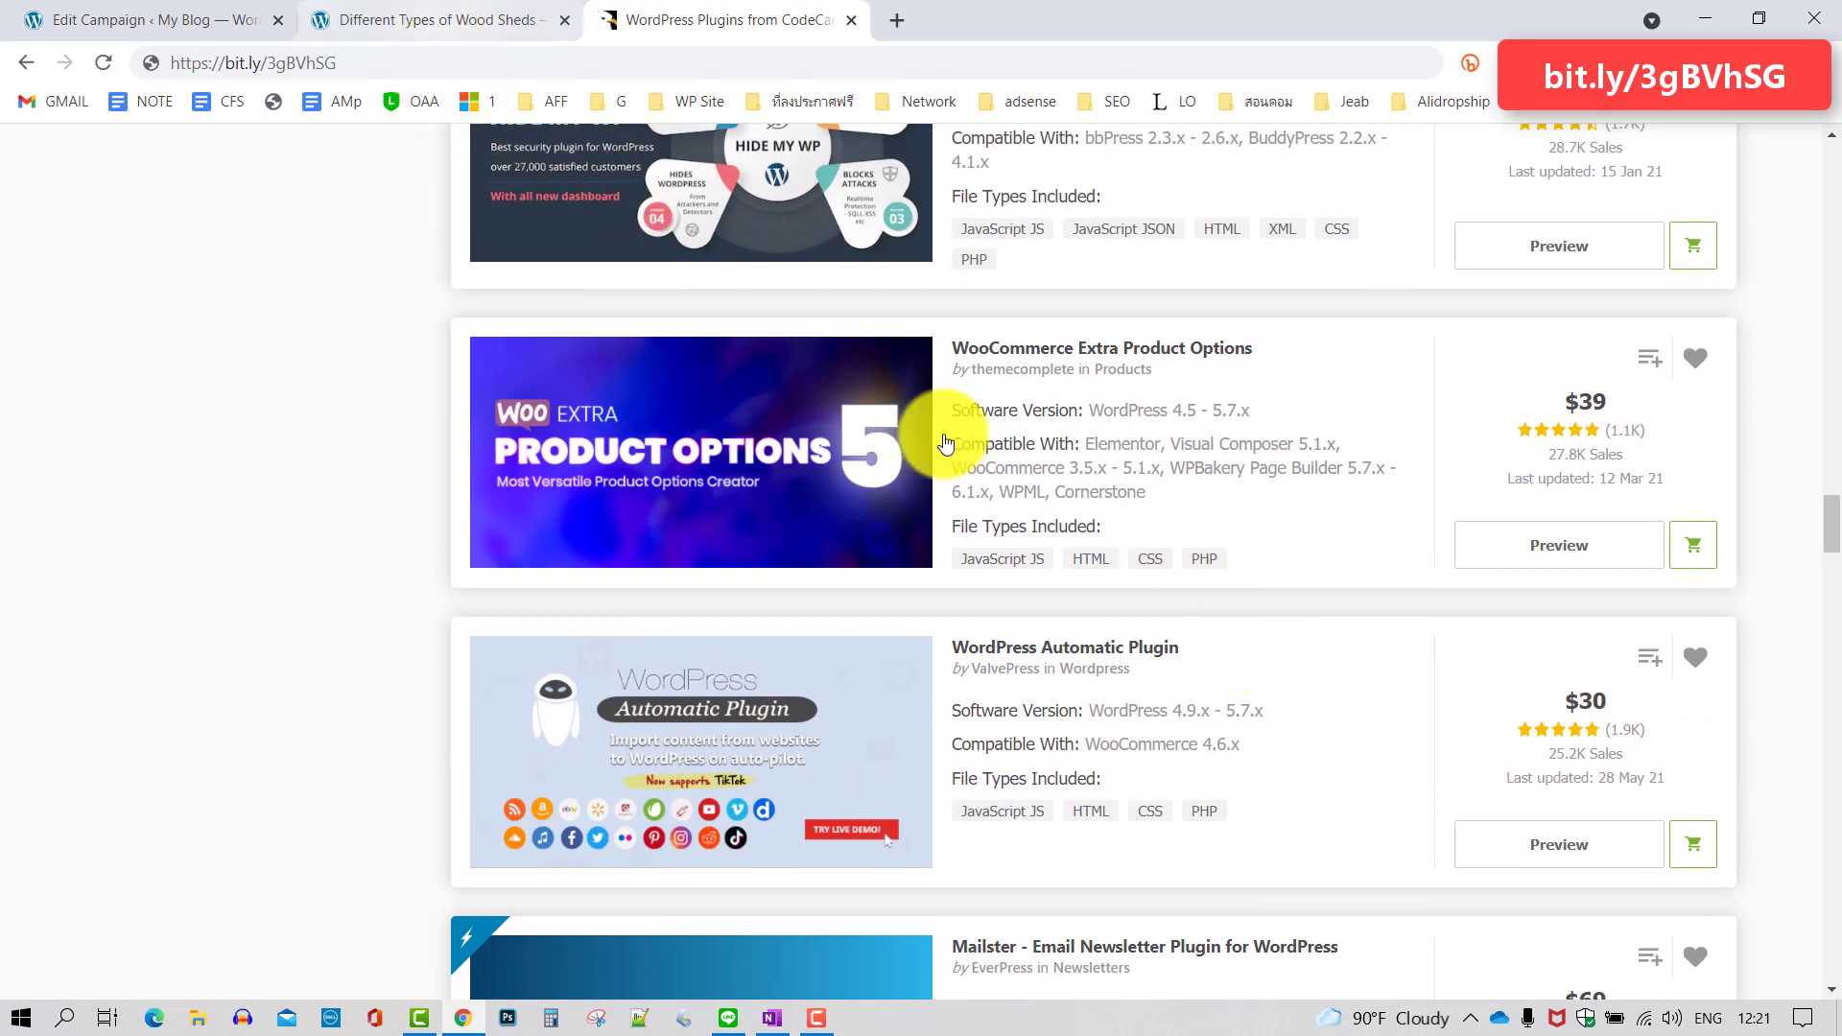
scroll(1171, 473, "down", 2)
scroll(1189, 492, "up", 3)
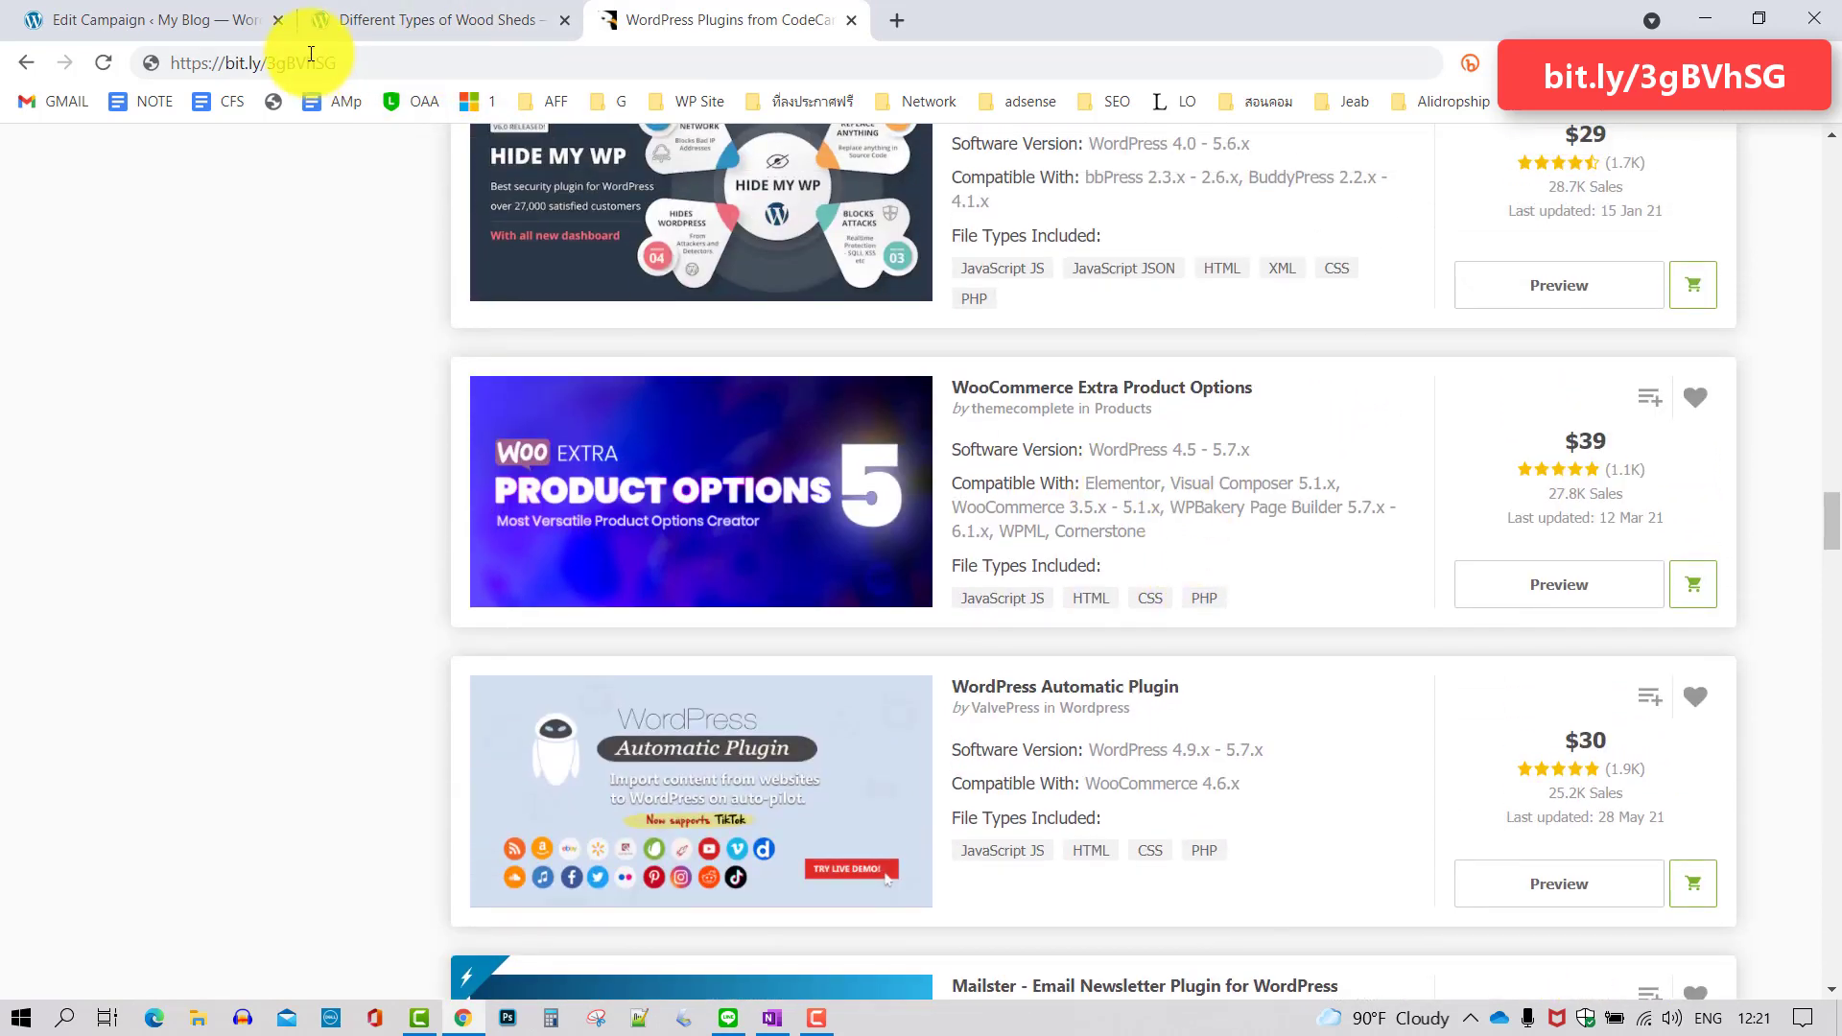
left_click(423, 21)
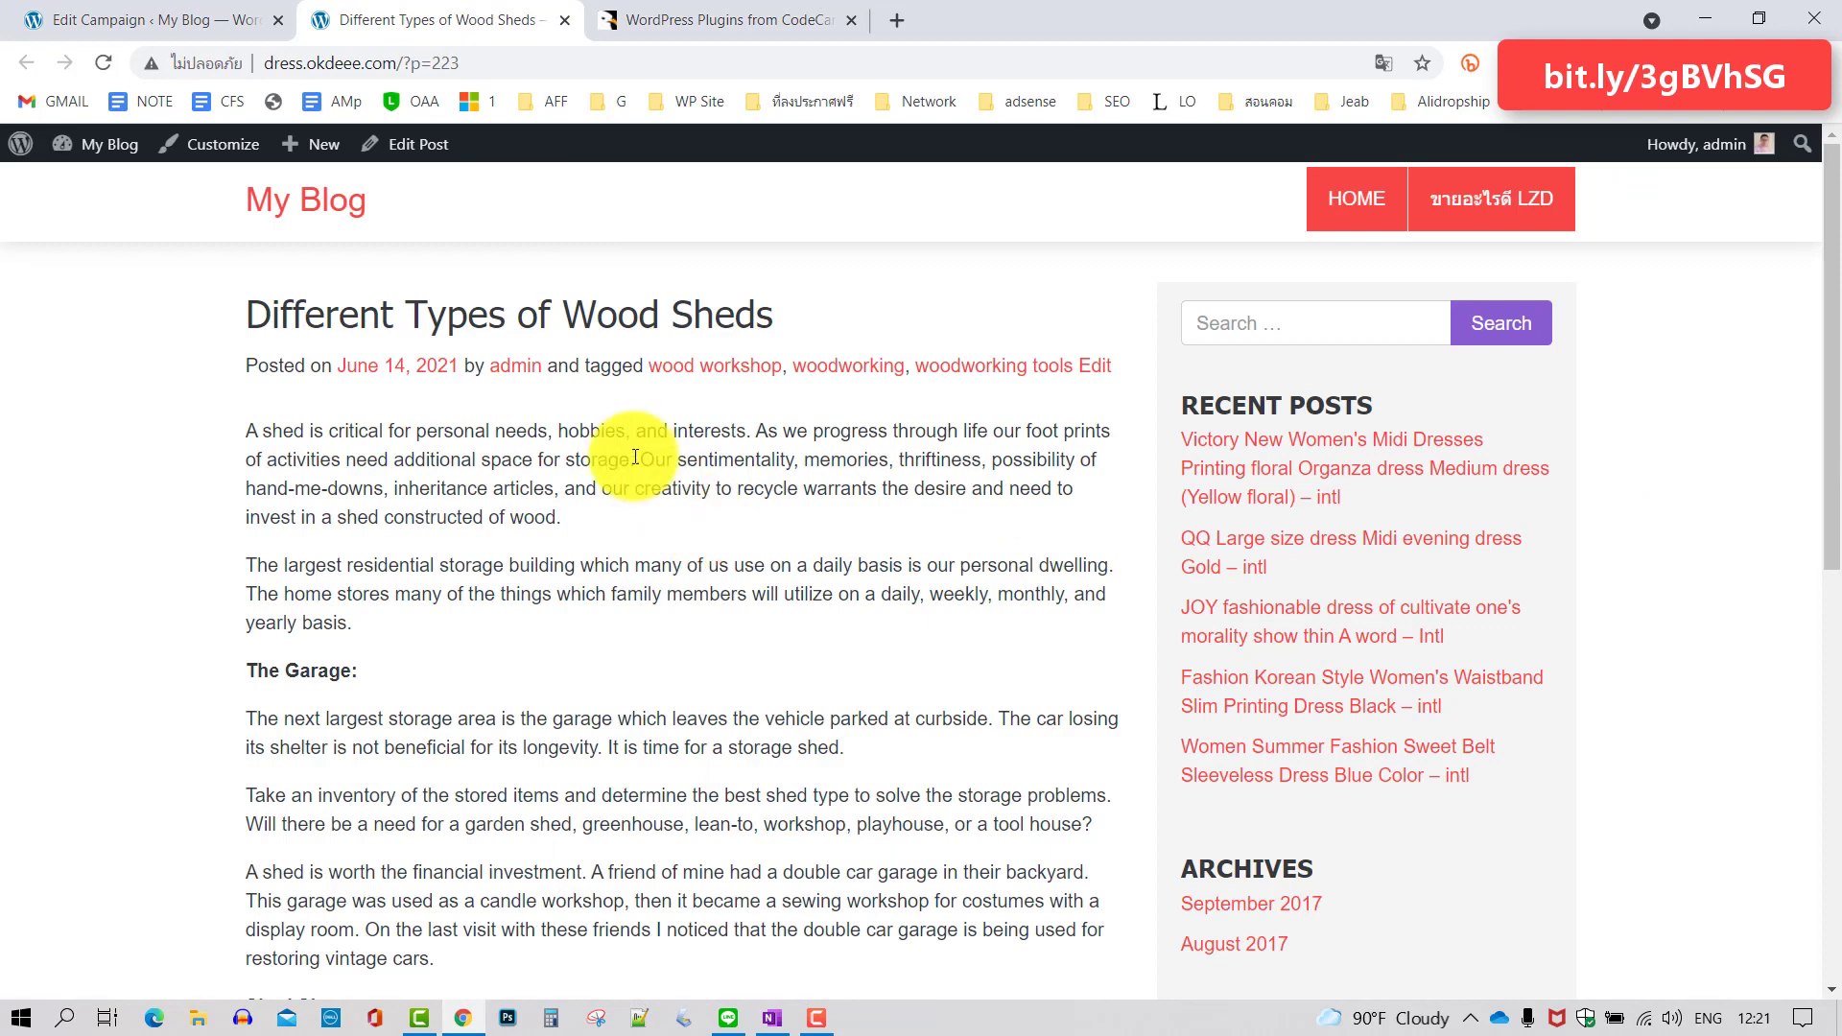
left_click(112, 13)
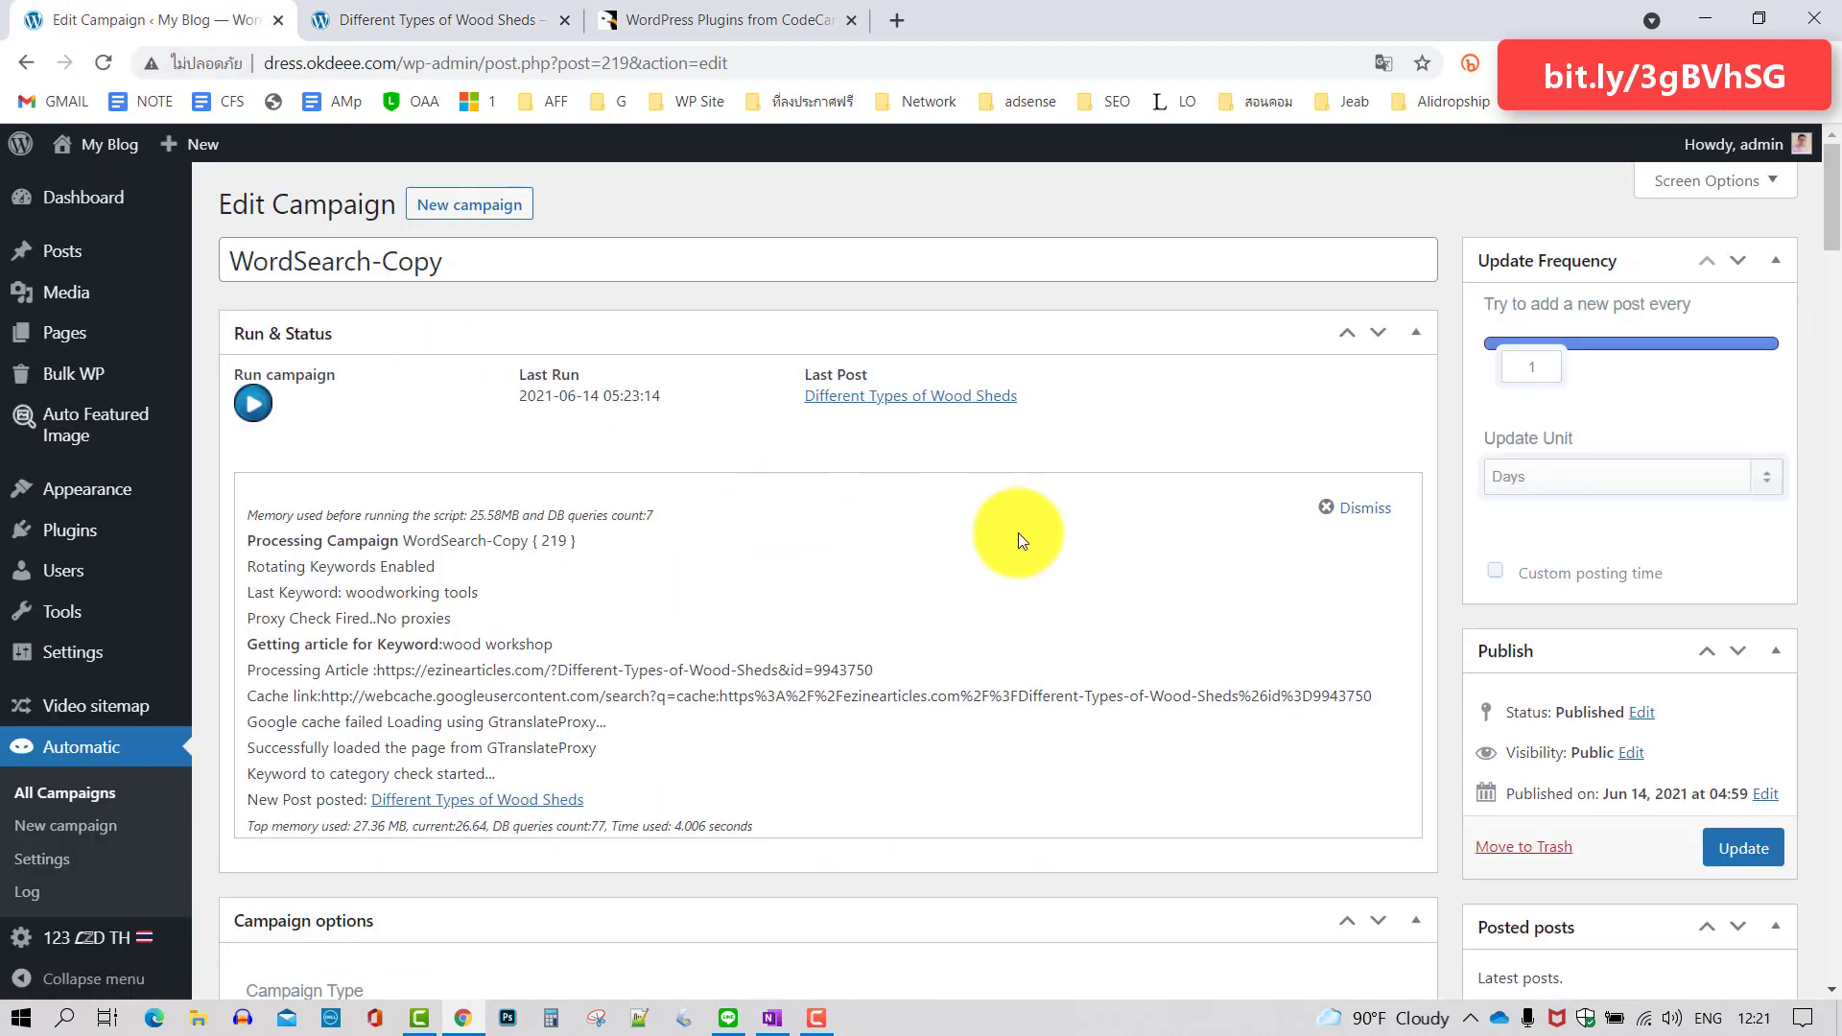